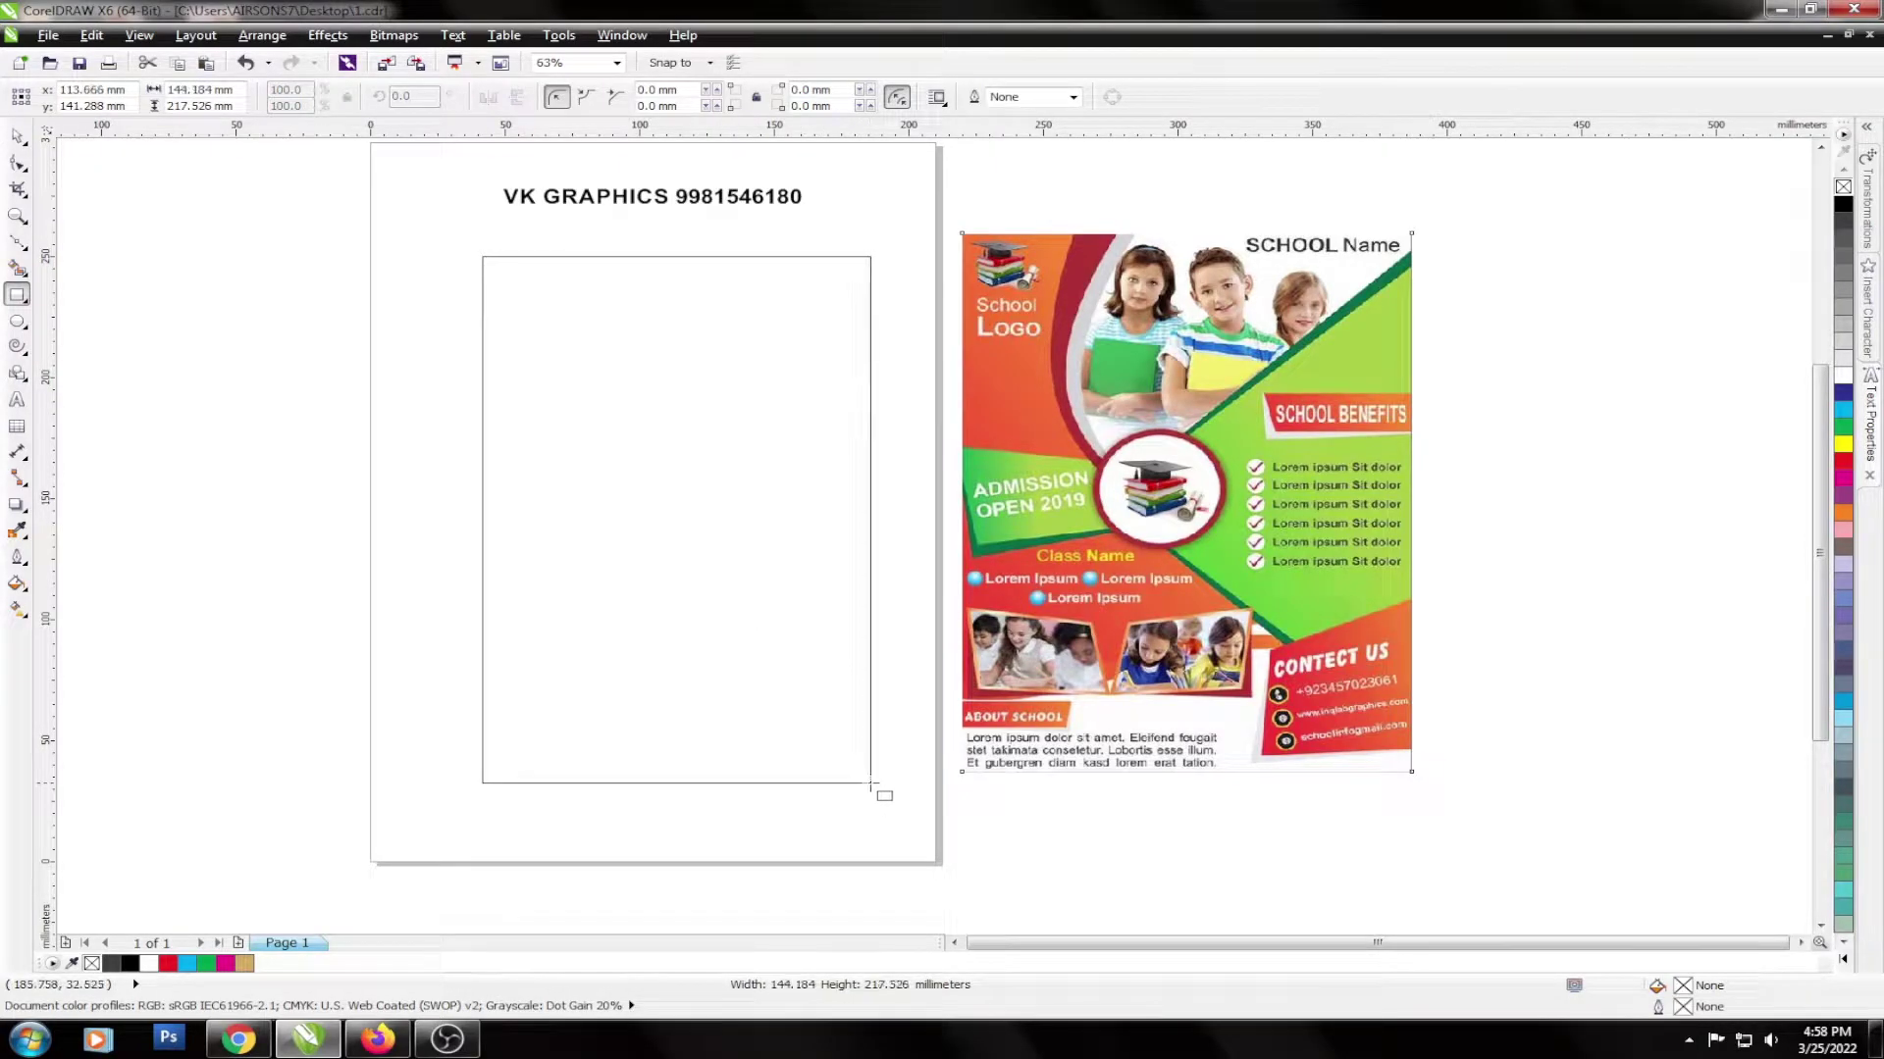
Draw a large rectangle beneath the heading and centre it on the page.
{"action": "left_click_drag", "start_coordinate": [865, 784], "coordinate": [876, 782]}
{"action": "key", "text": "space"}
{"action": "key", "text": "p"}
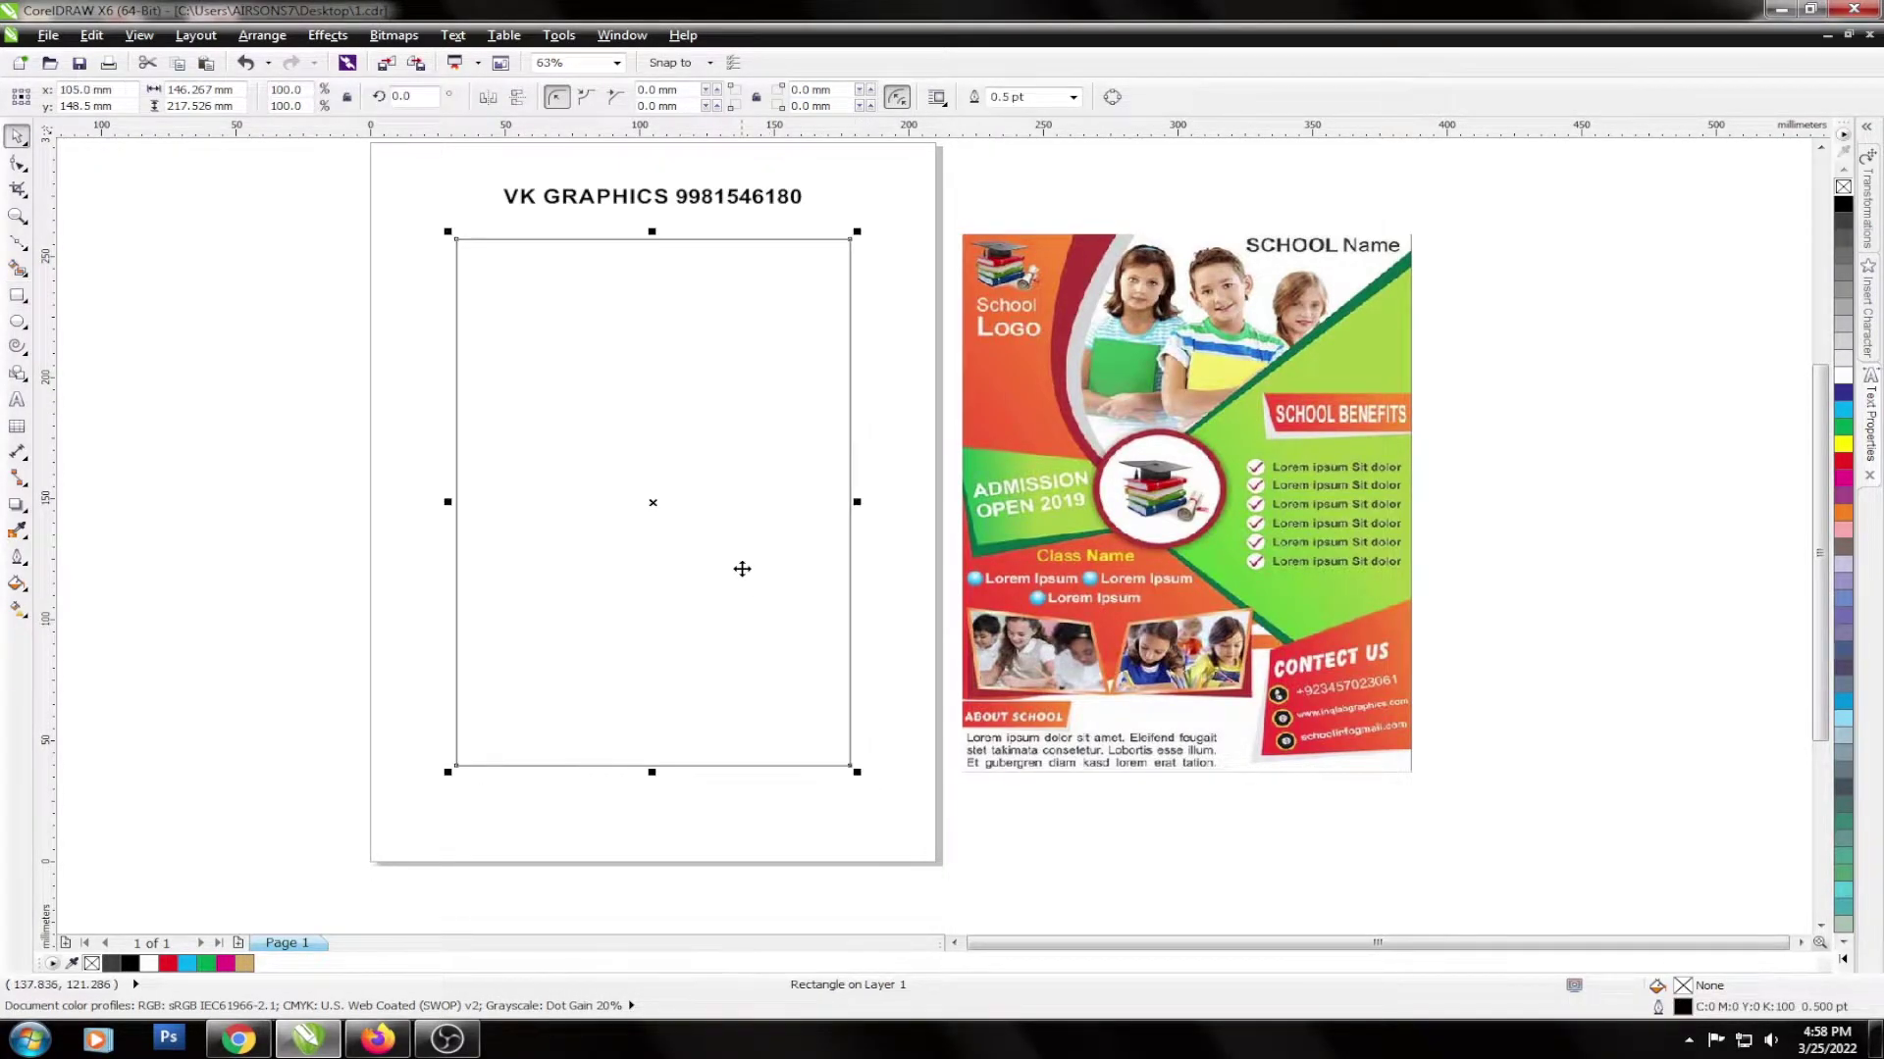
{"action": "left_click", "coordinate": [555, 203], "text": "shift"}
{"action": "left_click", "coordinate": [723, 359]}
Try a corner resize of the rectangle, undo it, and keep only the rectangle selected.
{"action": "scroll", "coordinate": [1373, 844], "scroll_direction": "up", "scroll_amount": 1}
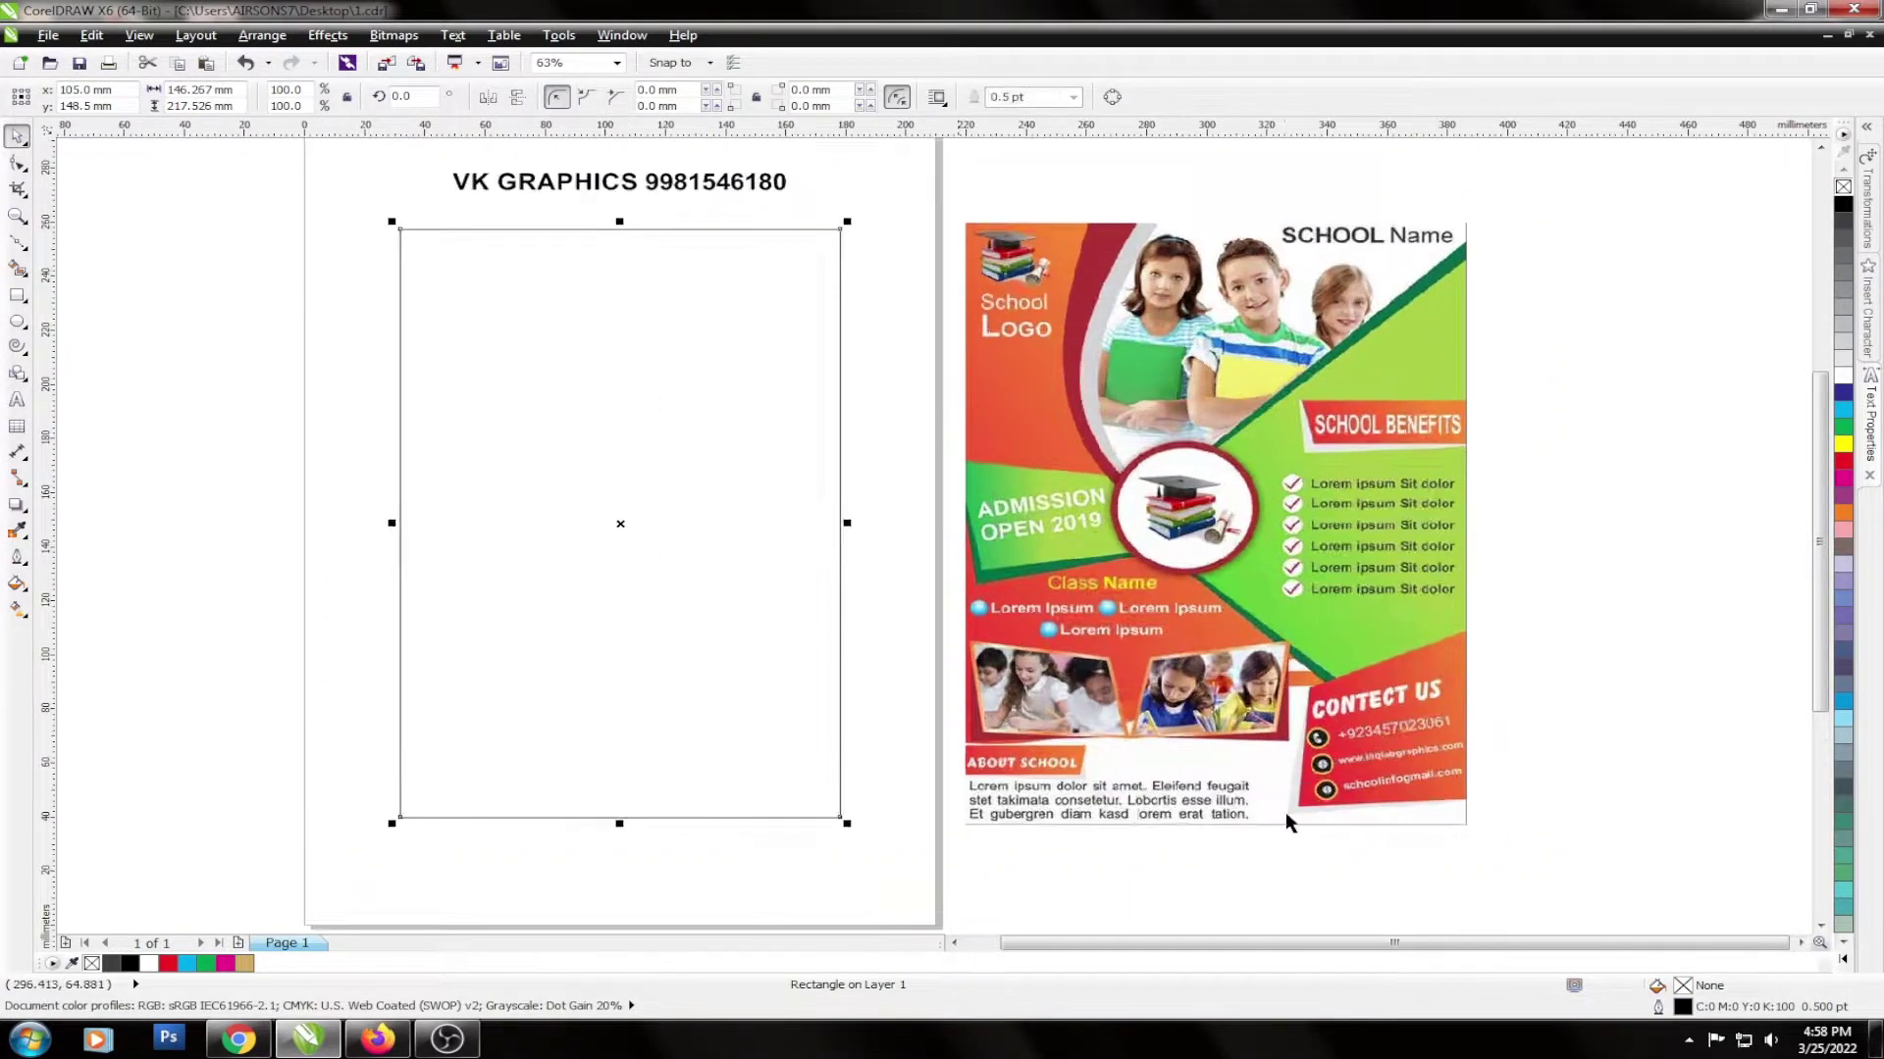
{"action": "left_click", "coordinate": [579, 473]}
{"action": "left_click", "coordinate": [600, 392]}
{"action": "left_click_drag", "start_coordinate": [845, 826], "coordinate": [763, 702]}
{"action": "key", "text": "ctrl+z"}
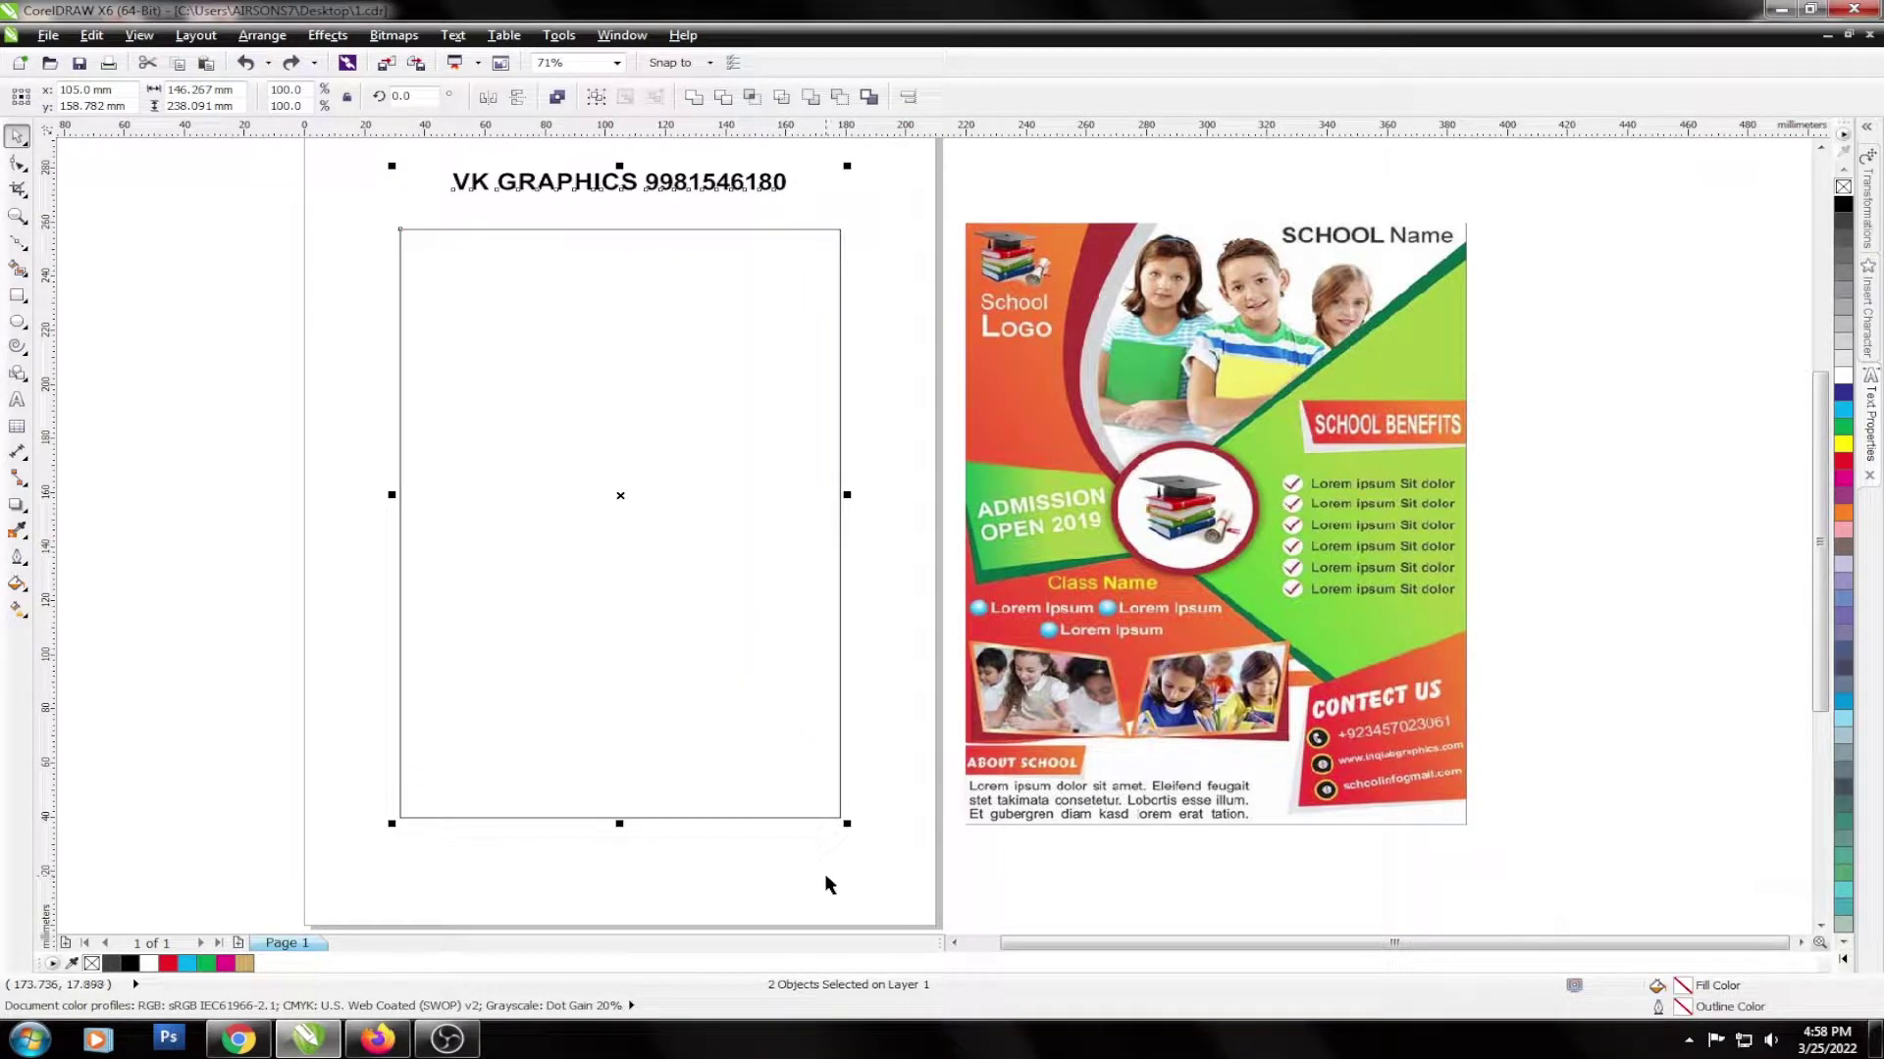
{"action": "left_click", "coordinate": [642, 330]}
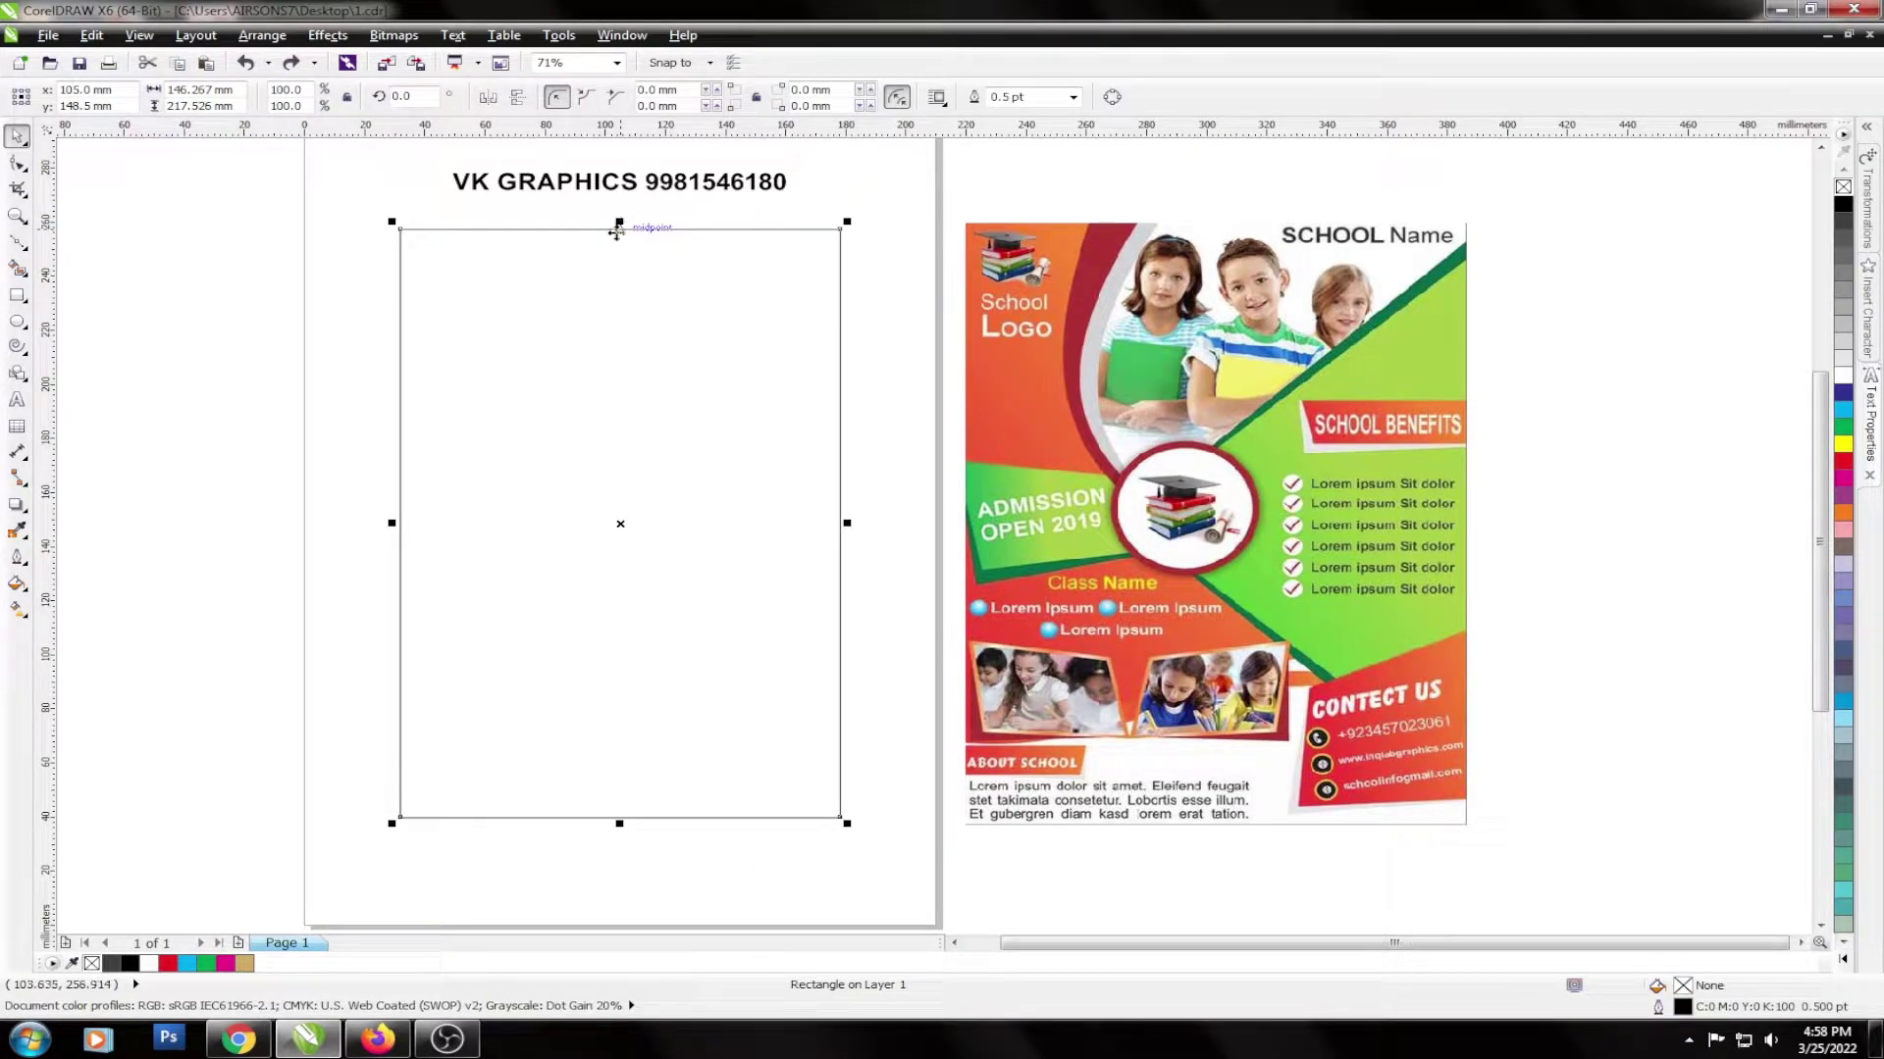
Squash the rectangle vertically, convert it to curves, and spread its right corners apart.
{"action": "left_click_drag", "start_coordinate": [619, 224], "coordinate": [629, 400]}
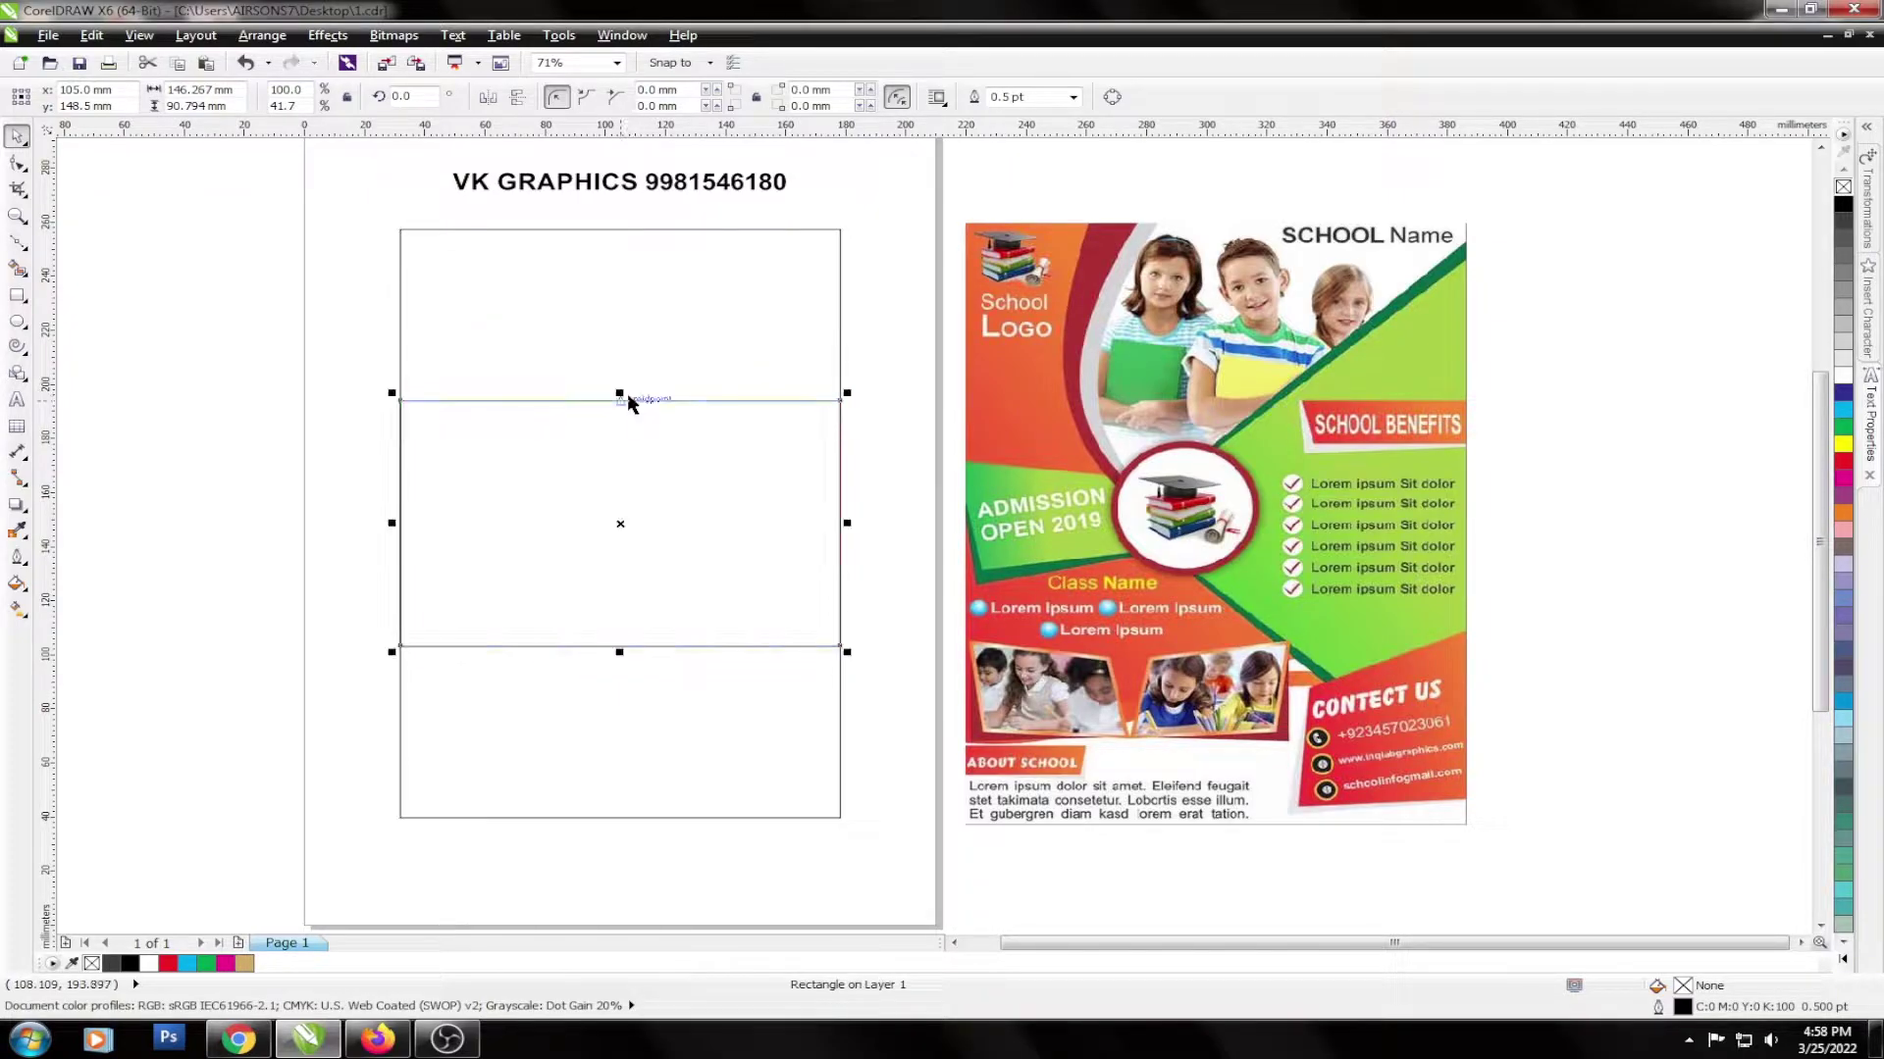
{"action": "key", "text": "ctrl+q"}
{"action": "key", "text": "F10"}
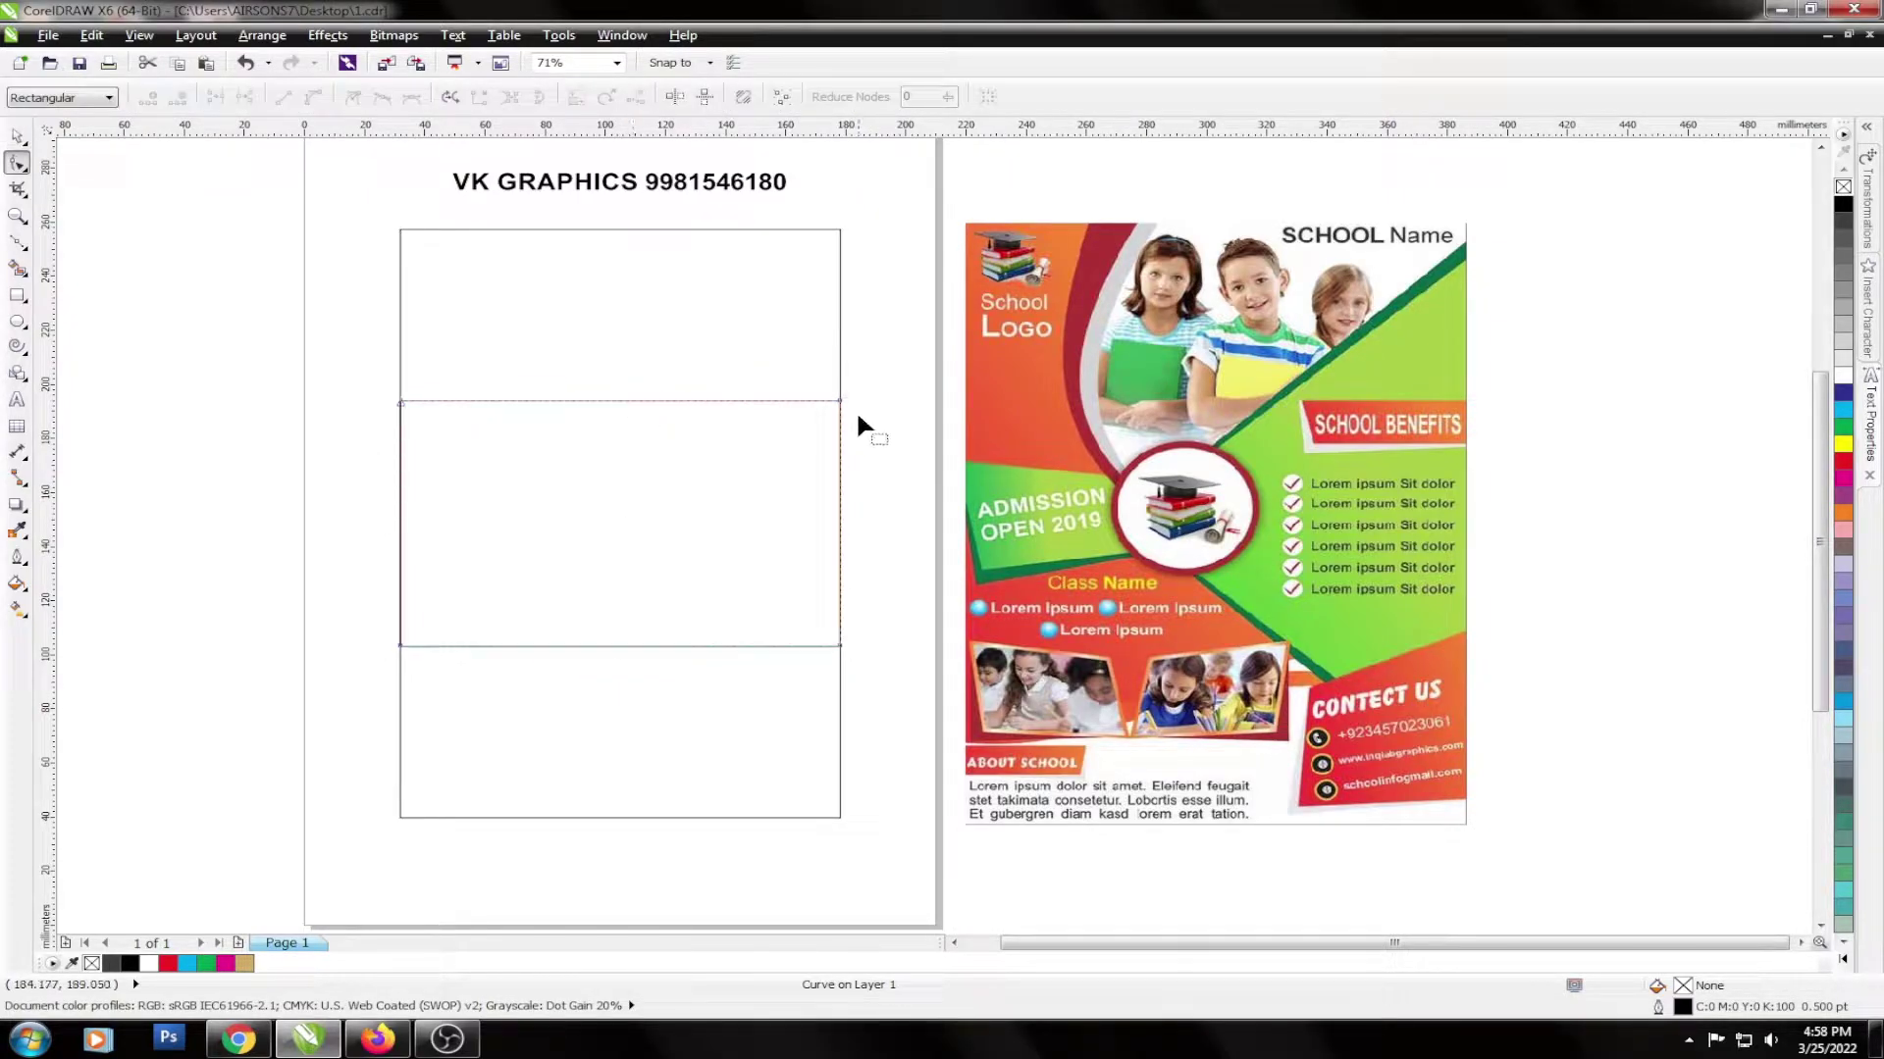
{"action": "left_click_drag", "start_coordinate": [840, 402], "coordinate": [838, 261]}
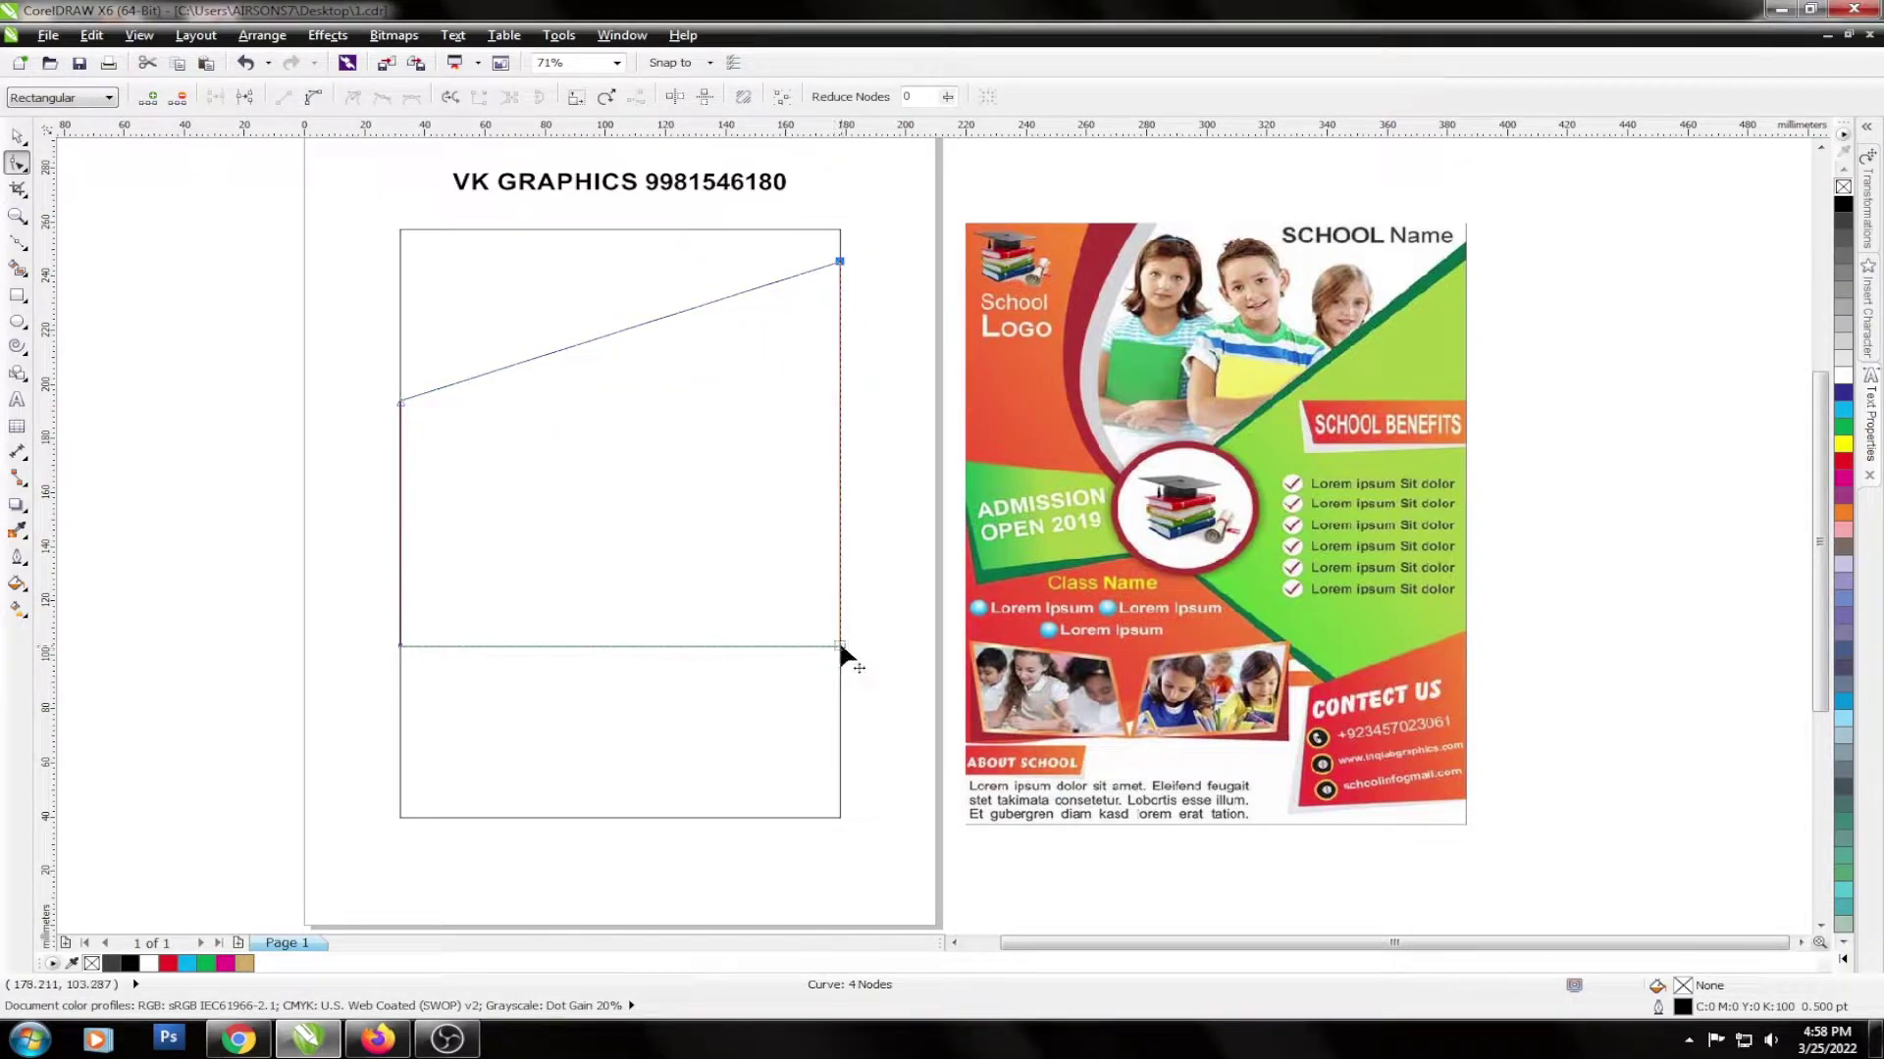
{"action": "left_click_drag", "start_coordinate": [840, 647], "coordinate": [840, 758]}
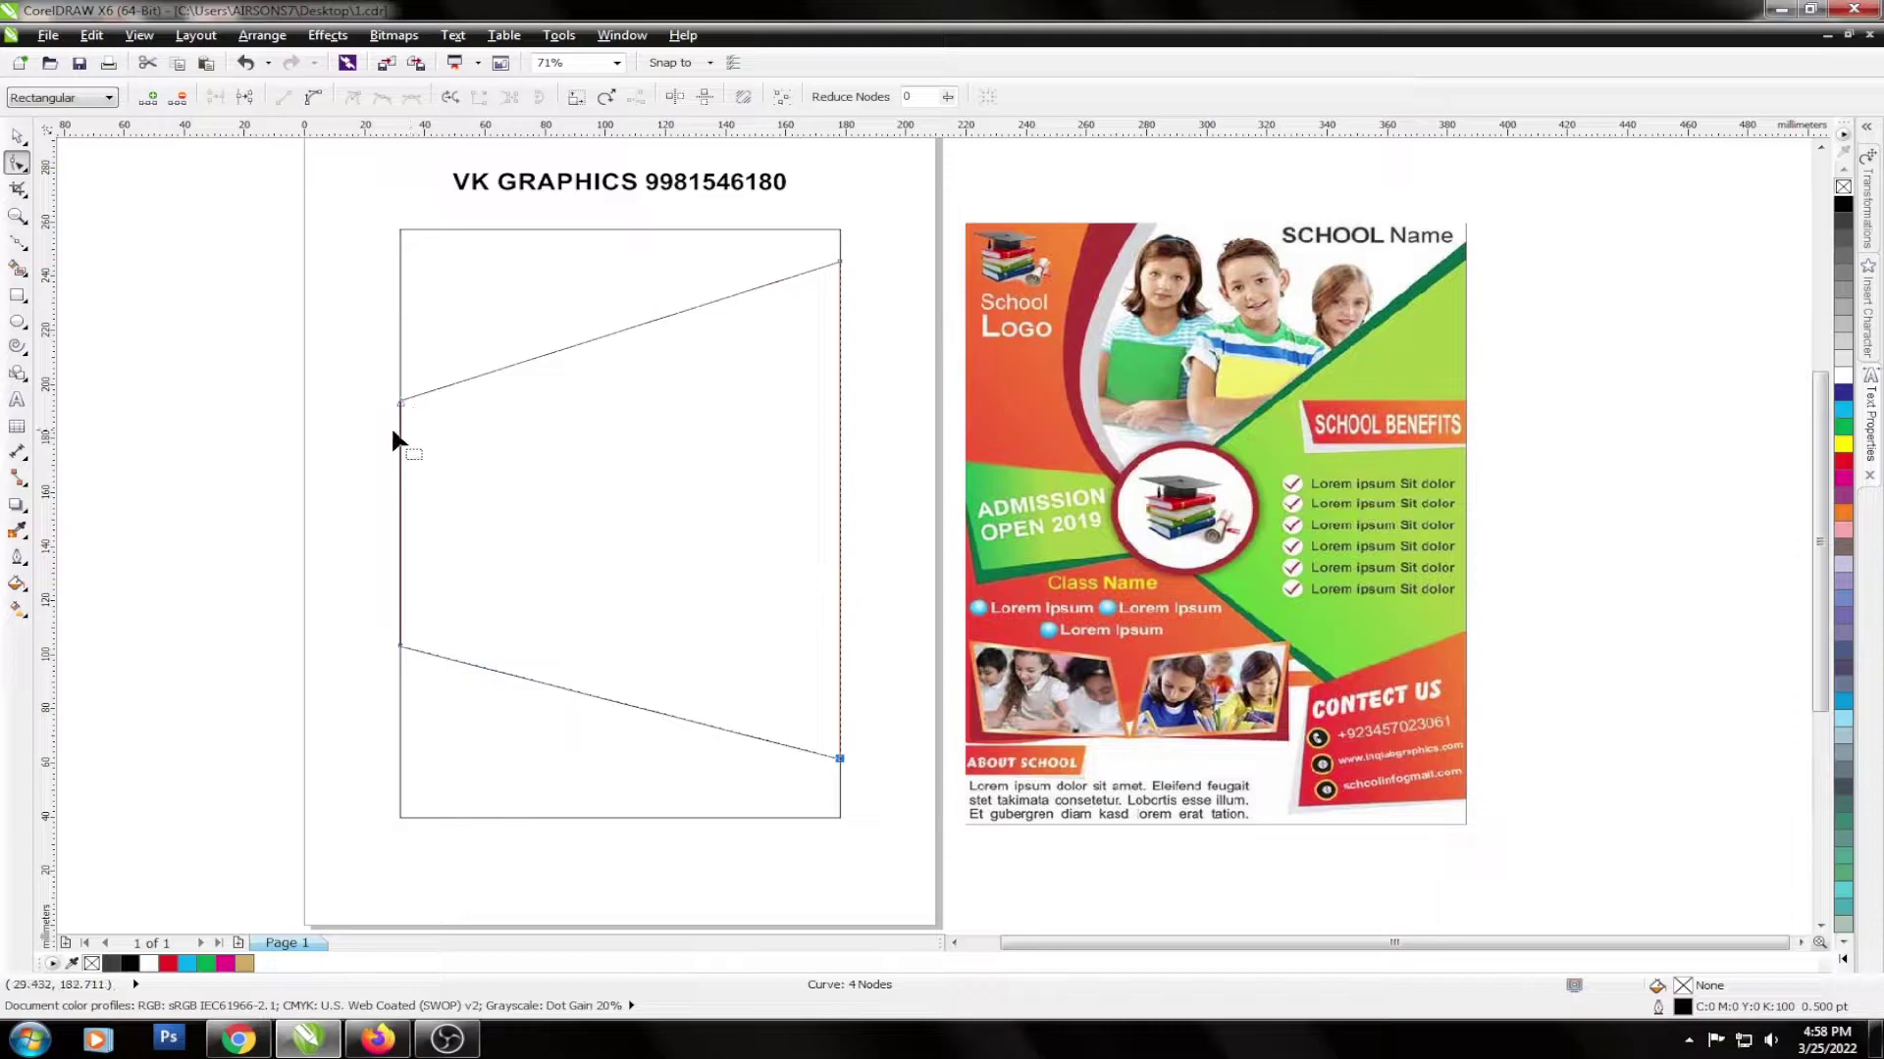
Pull the top-left corner down into a left-pointing tip and nudge the tip up.
{"action": "mouse_move", "coordinate": [403, 409]}
{"action": "left_mouse_down"}
{"action": "mouse_move", "coordinate": [400, 599]}
{"action": "mouse_move", "coordinate": [568, 613]}
{"action": "left_mouse_up"}
{"action": "key", "text": "space"}
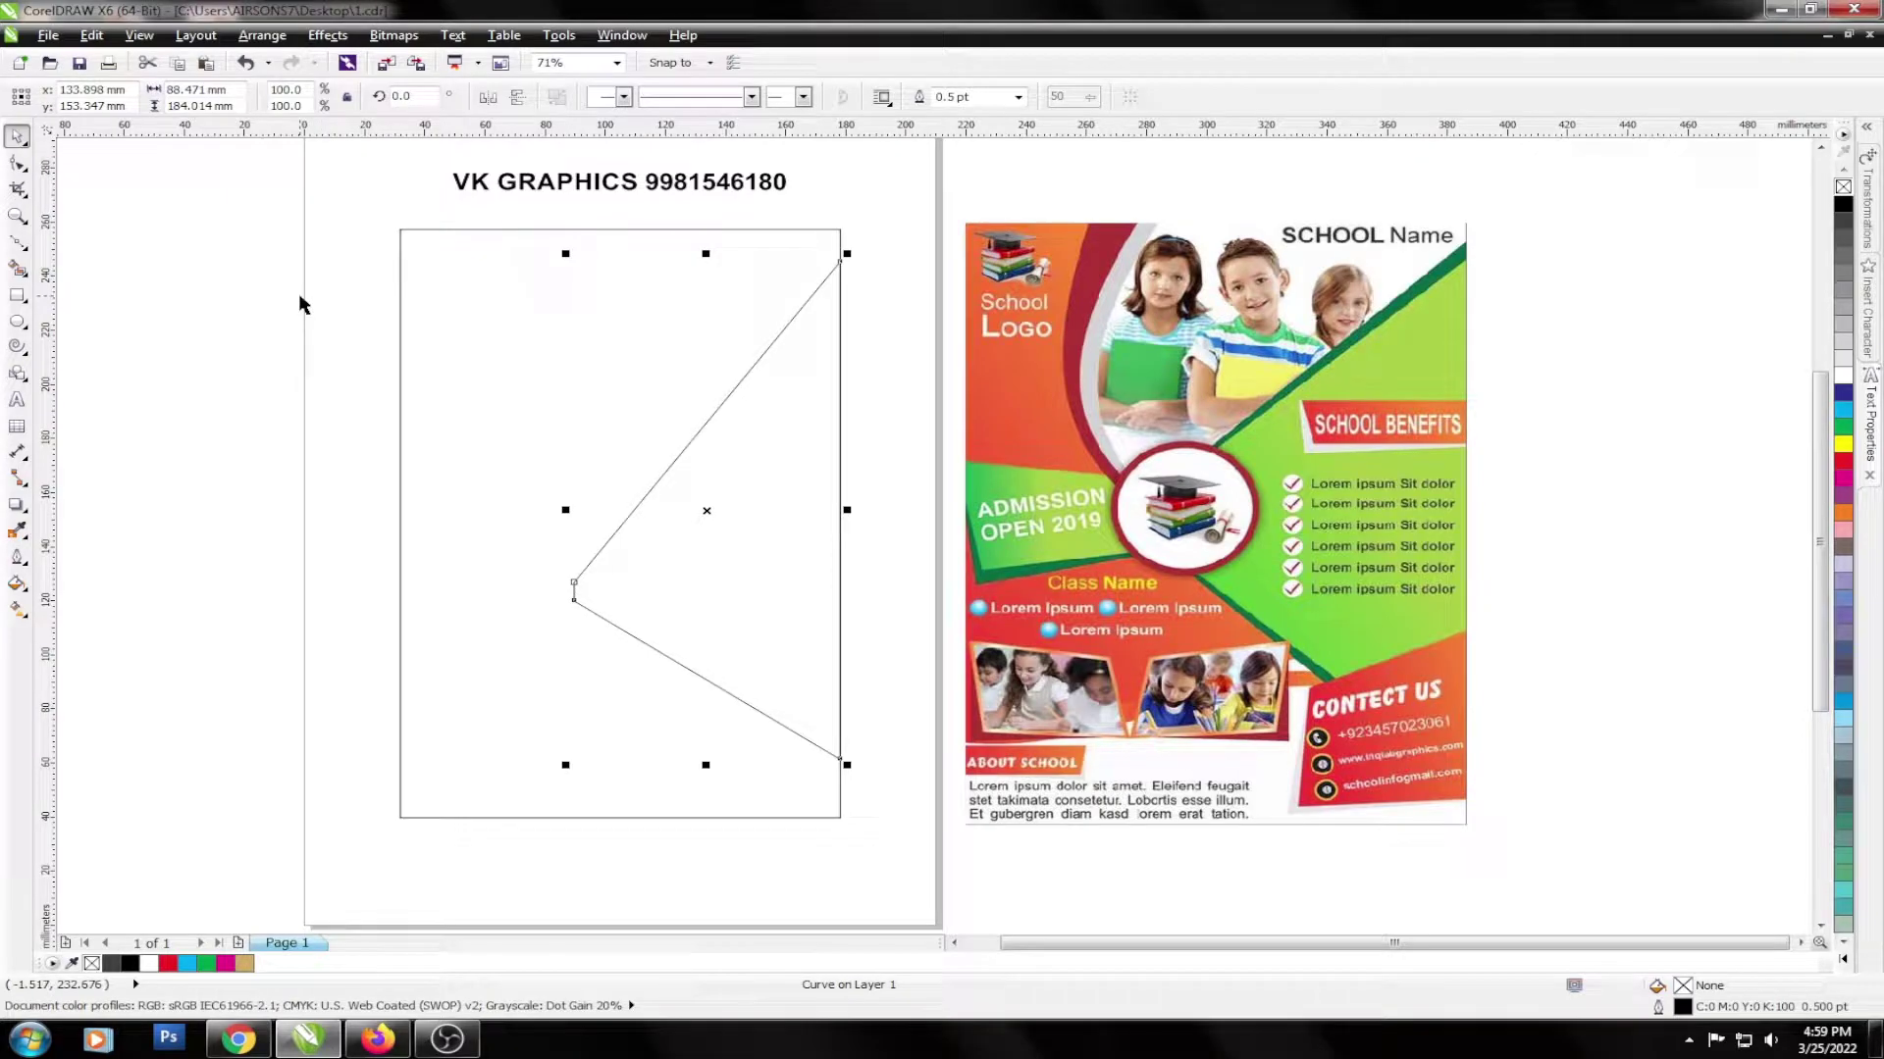
{"action": "key", "text": "space"}
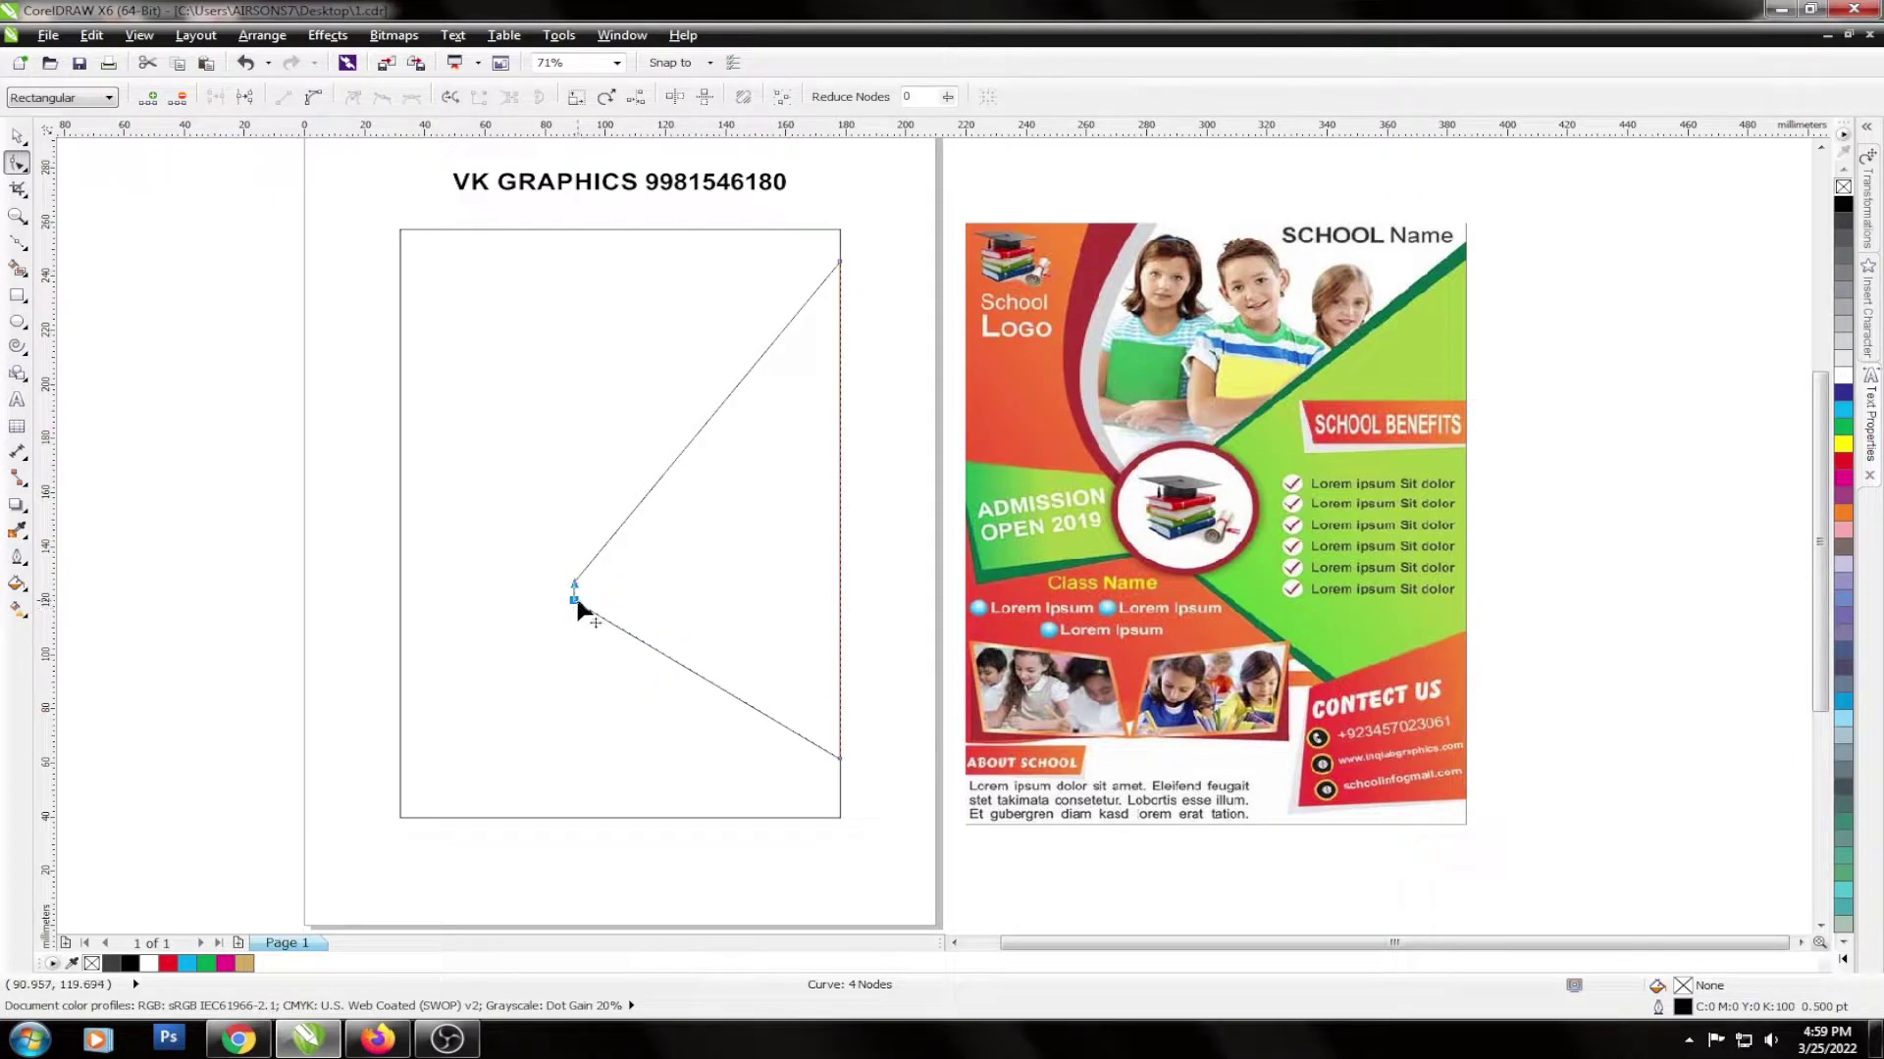
{"action": "left_click_drag", "start_coordinate": [577, 606], "coordinate": [577, 550]}
{"action": "key", "text": "space"}
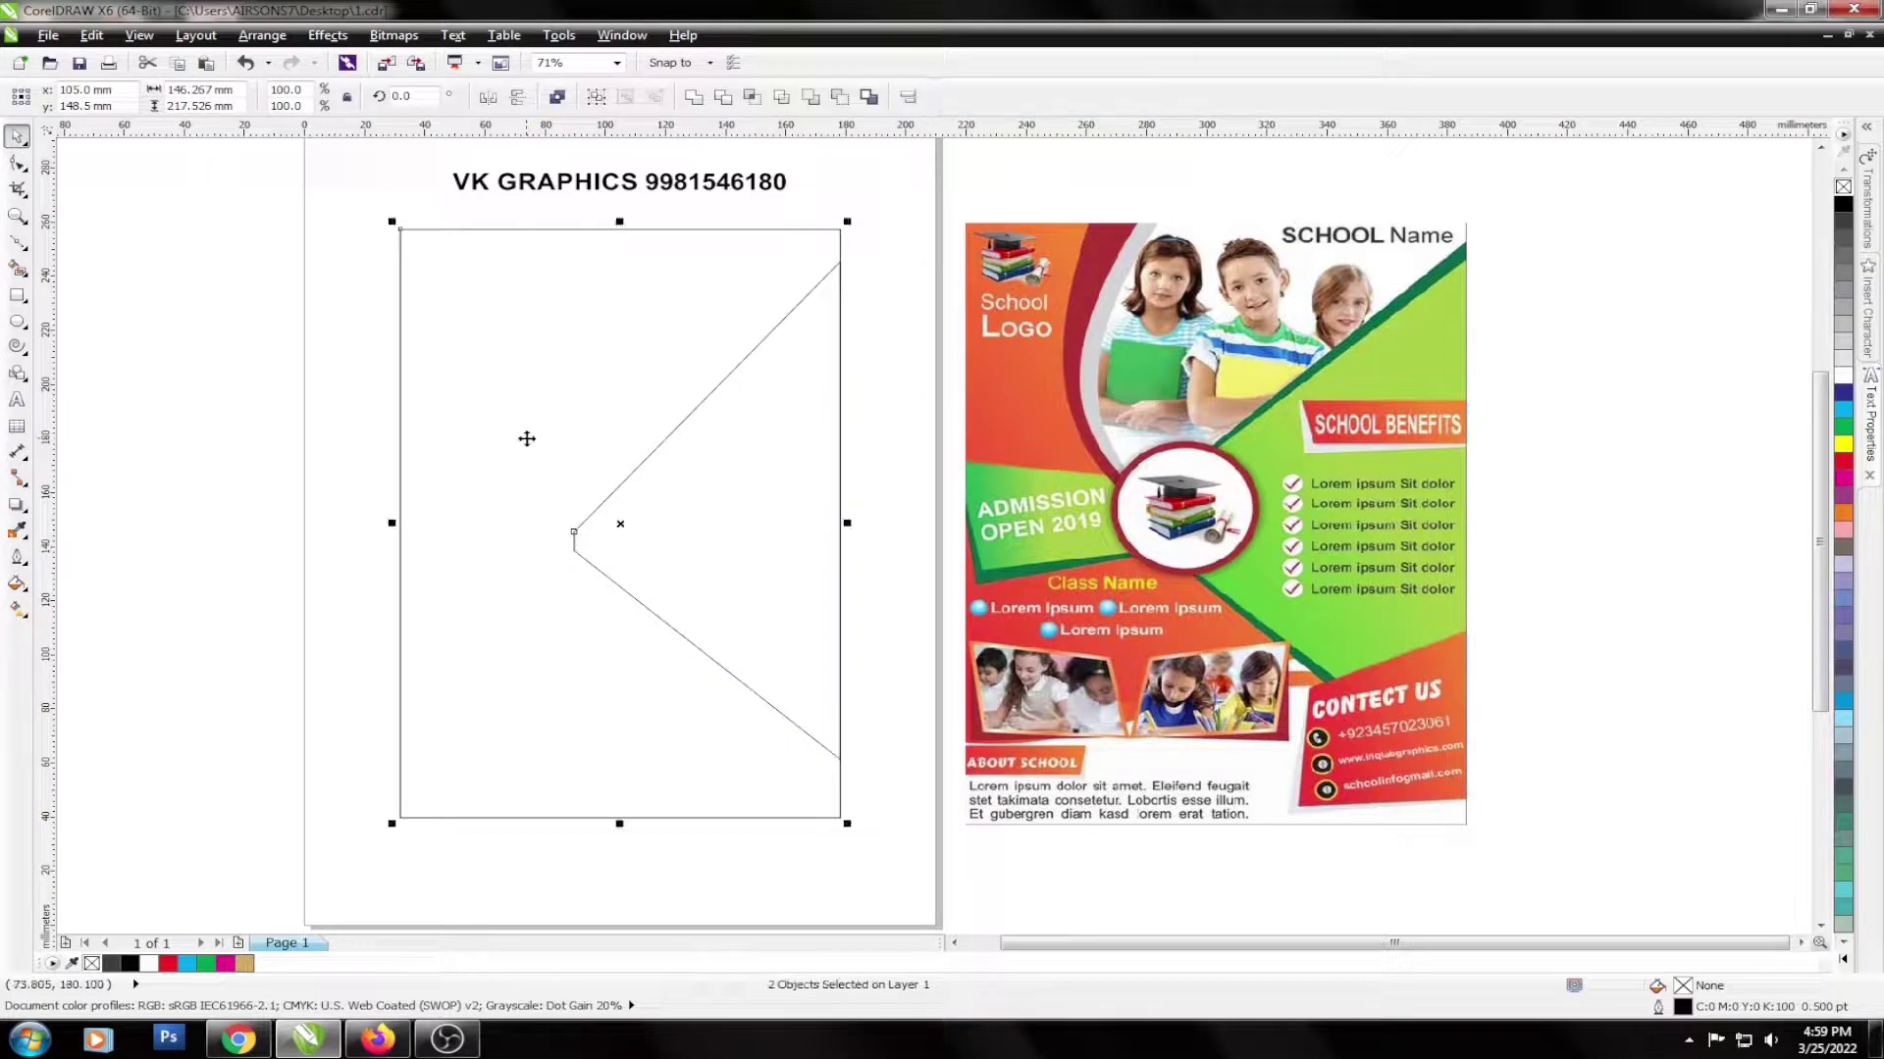
{"action": "key", "text": "ctrl+z"}
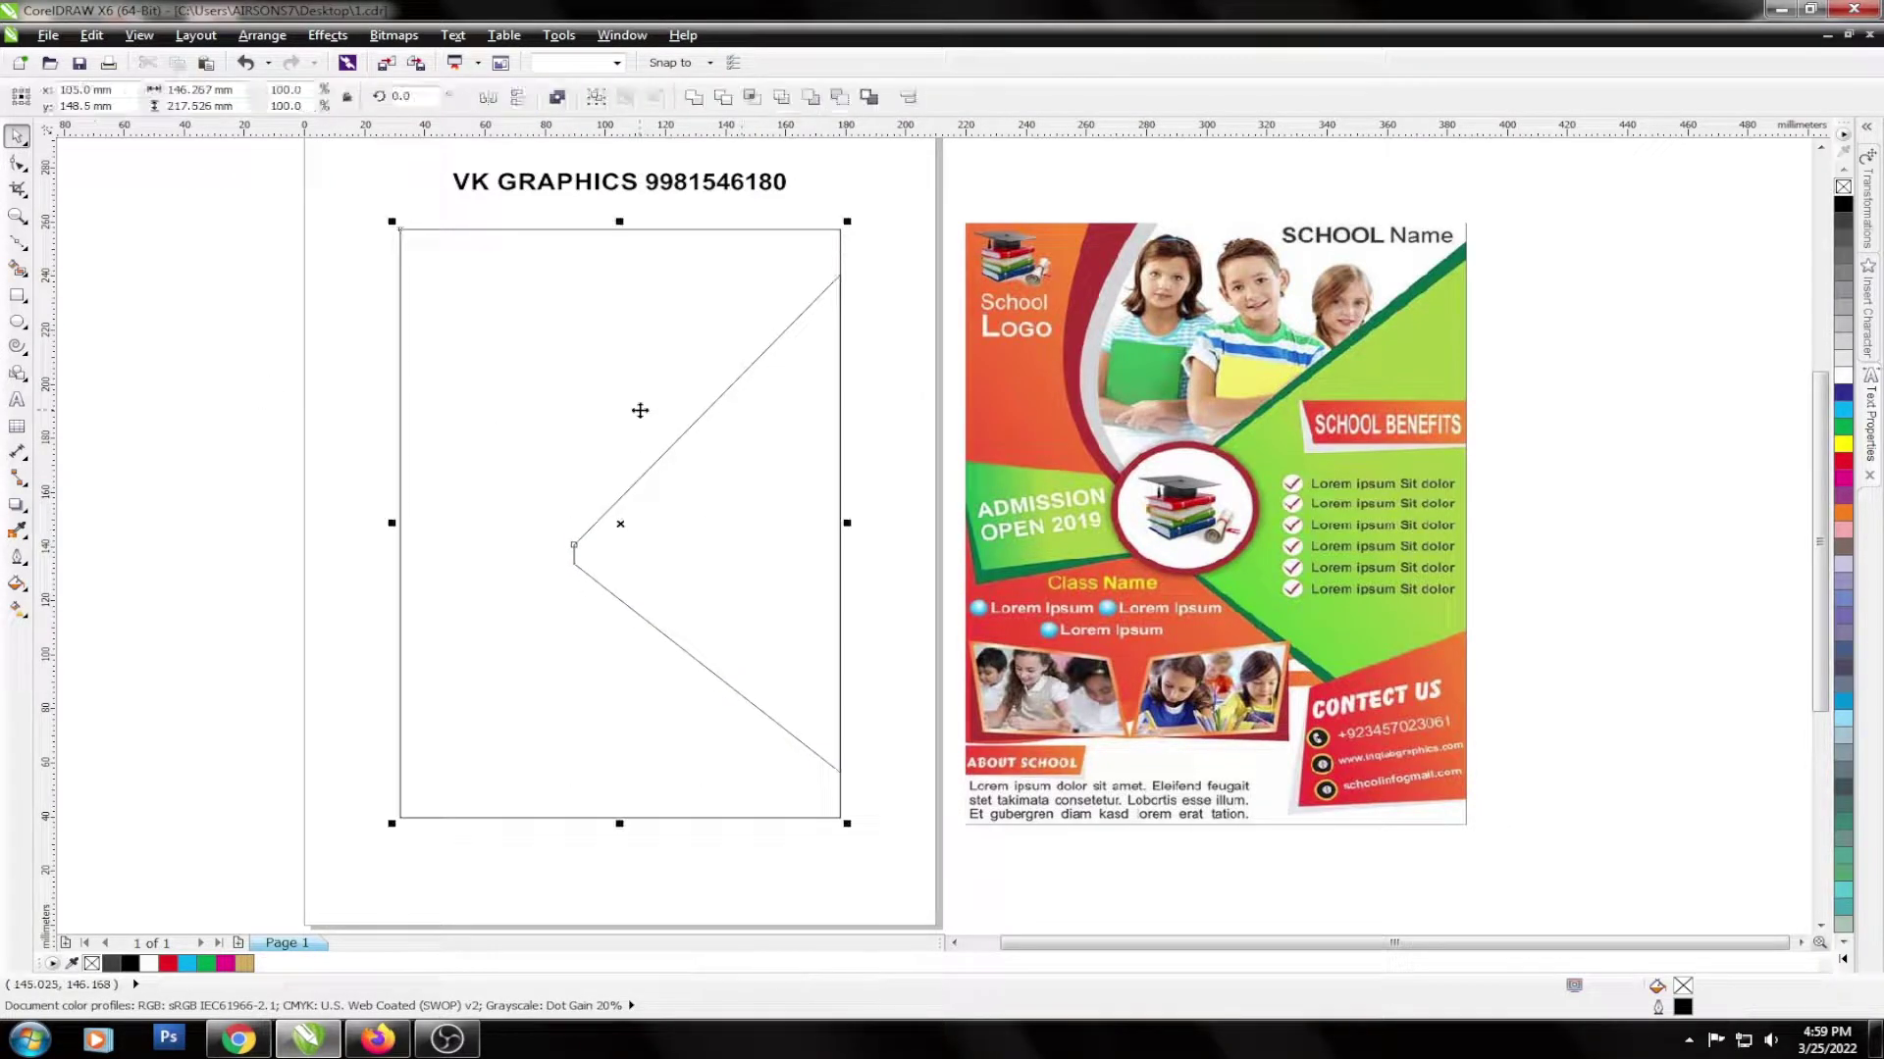
Draw a circle around the triangle's left tip.
{"action": "left_click", "coordinate": [286, 383]}
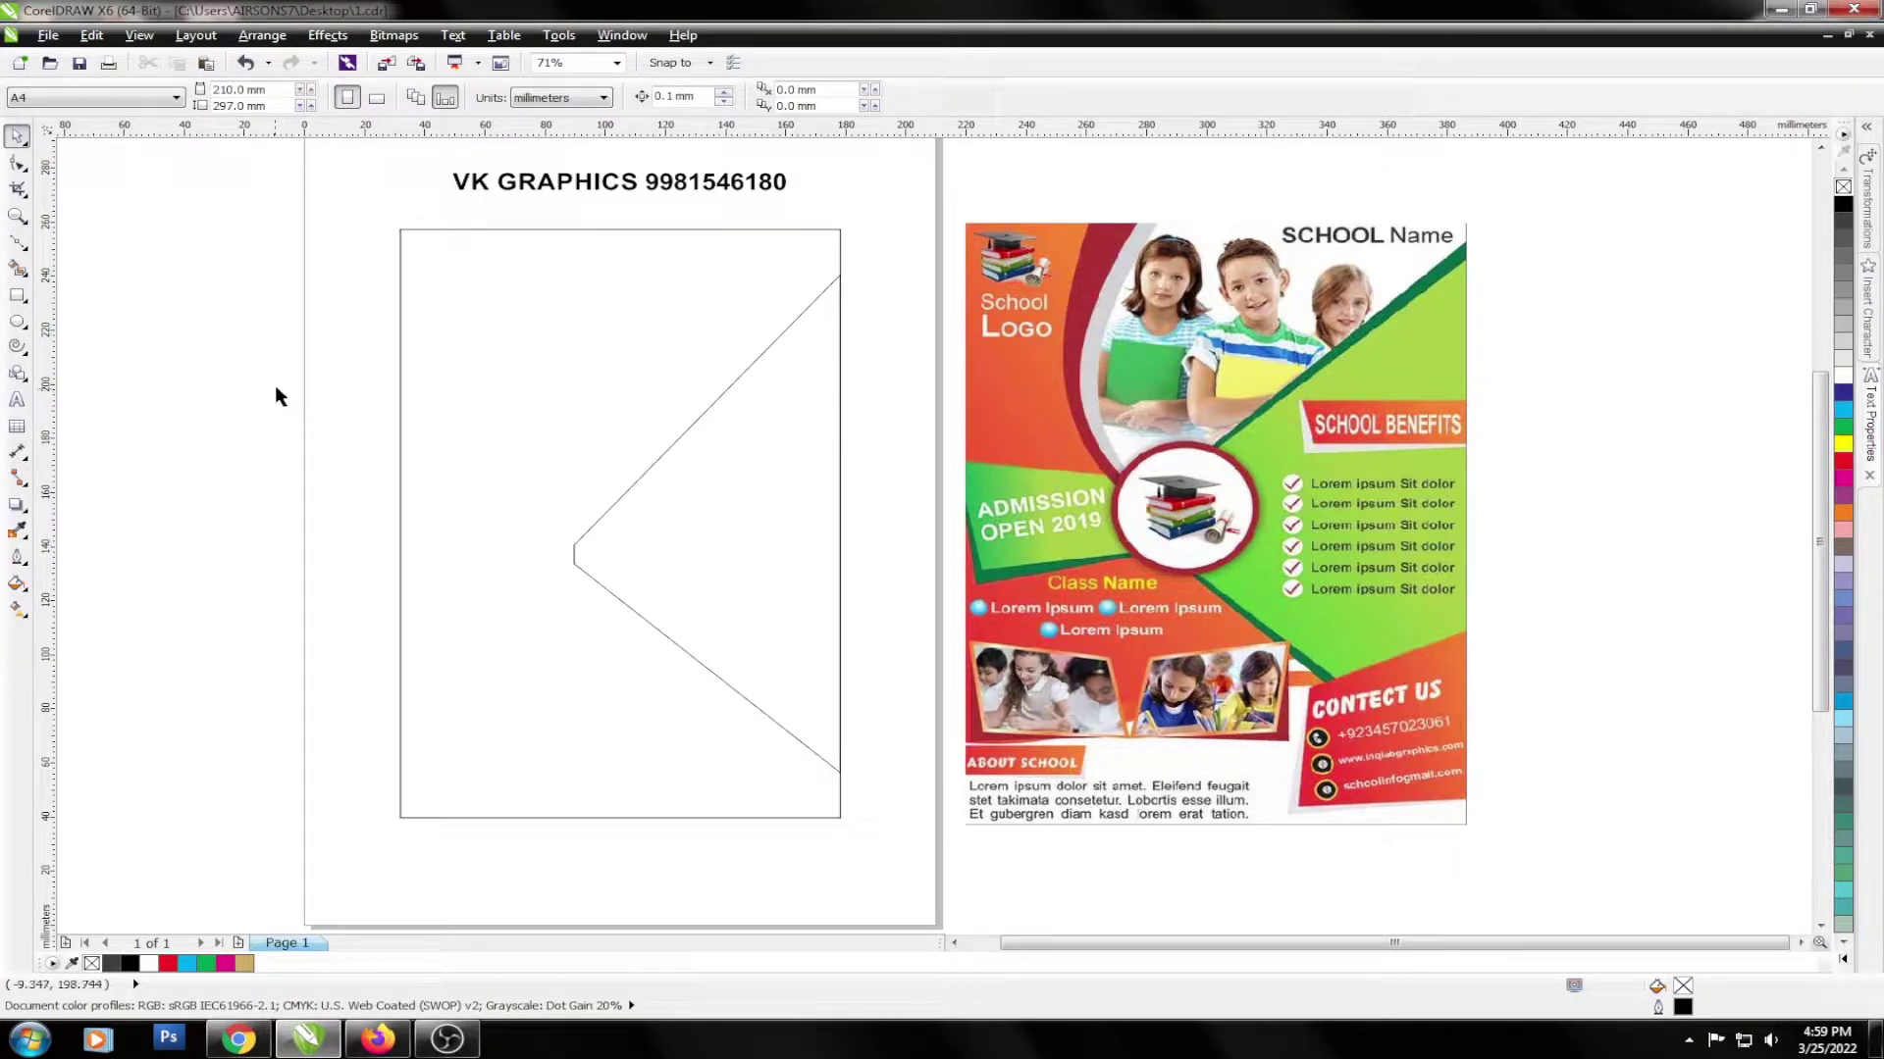
{"action": "left_click", "coordinate": [17, 320]}
{"action": "mouse_move", "coordinate": [537, 515]}
{"action": "left_mouse_down"}
{"action": "mouse_move", "coordinate": [591, 603]}
{"action": "mouse_move", "coordinate": [650, 617]}
{"action": "left_mouse_up"}
{"action": "key", "text": "space"}
{"action": "key", "text": "ctrl+a"}
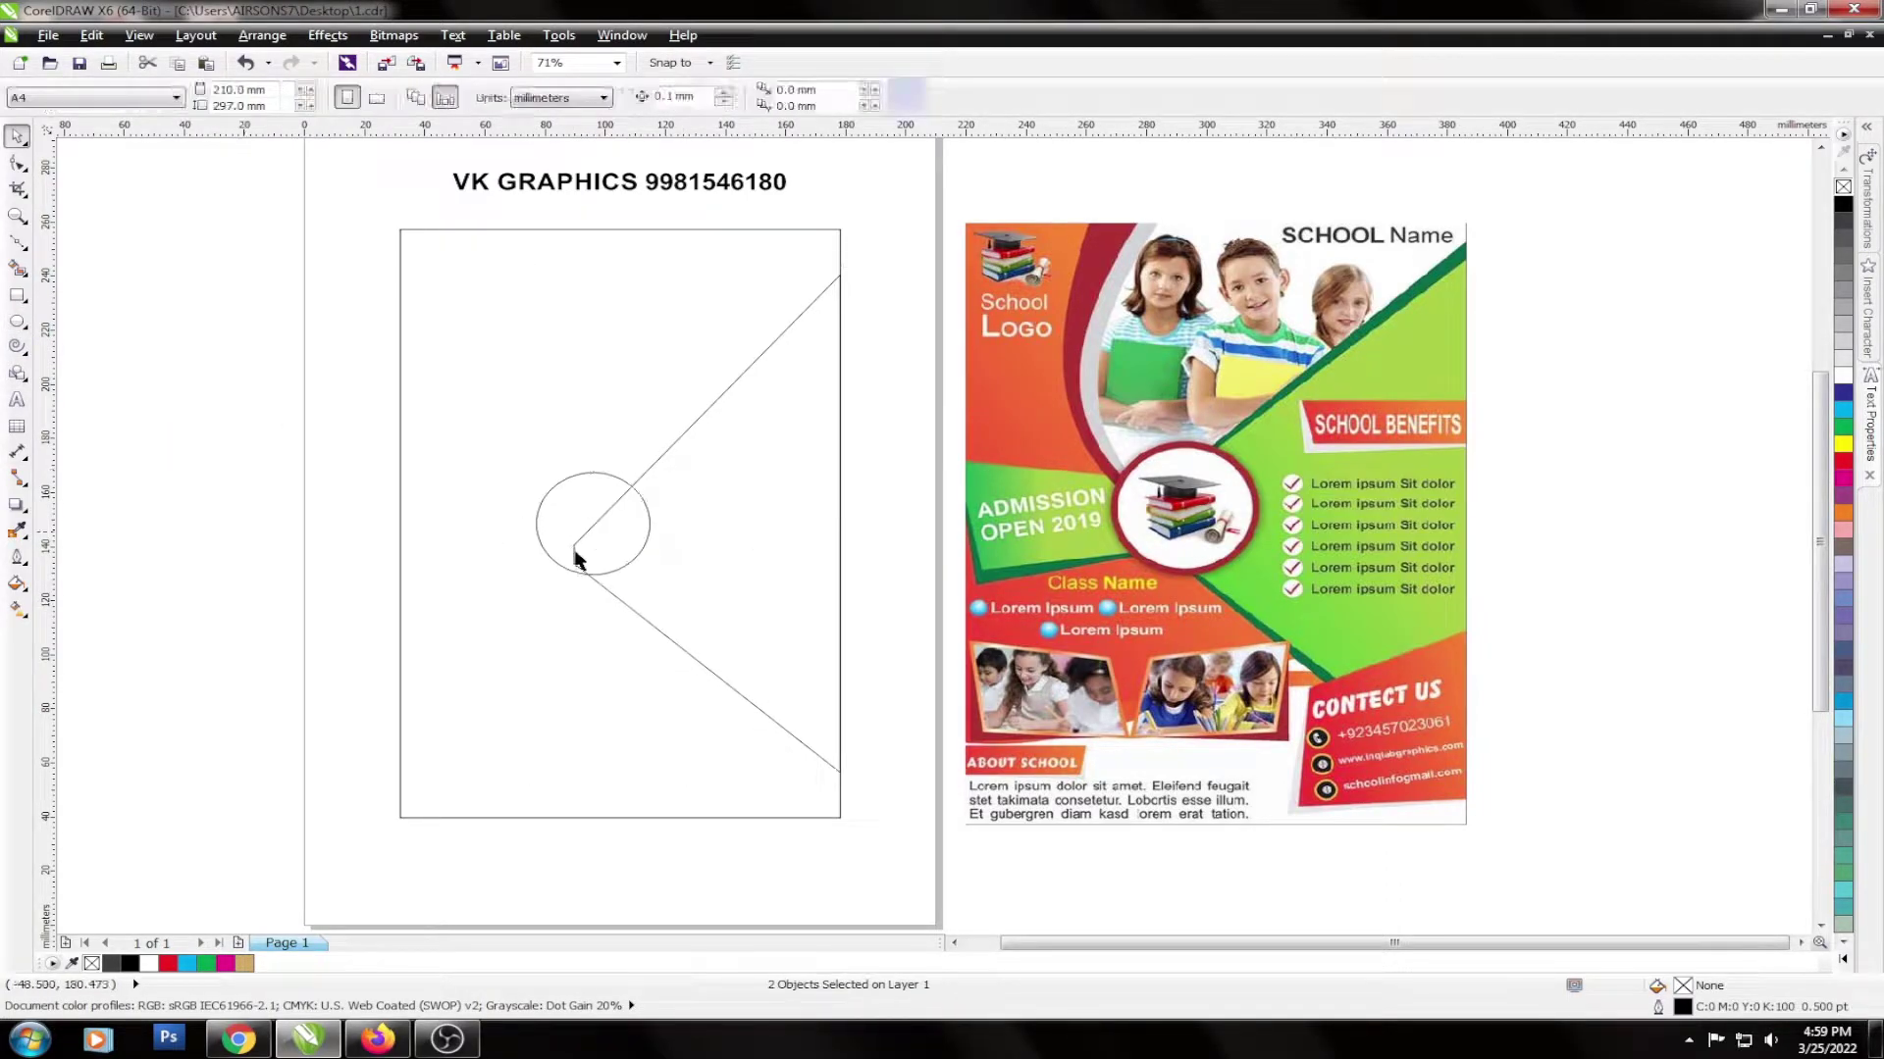
Leave a slightly smaller concentric copy inside the circle, then reselect the triangle.
{"action": "left_click", "coordinate": [564, 520]}
{"action": "scroll", "coordinate": [561, 526], "scroll_direction": "up", "scroll_amount": 2}
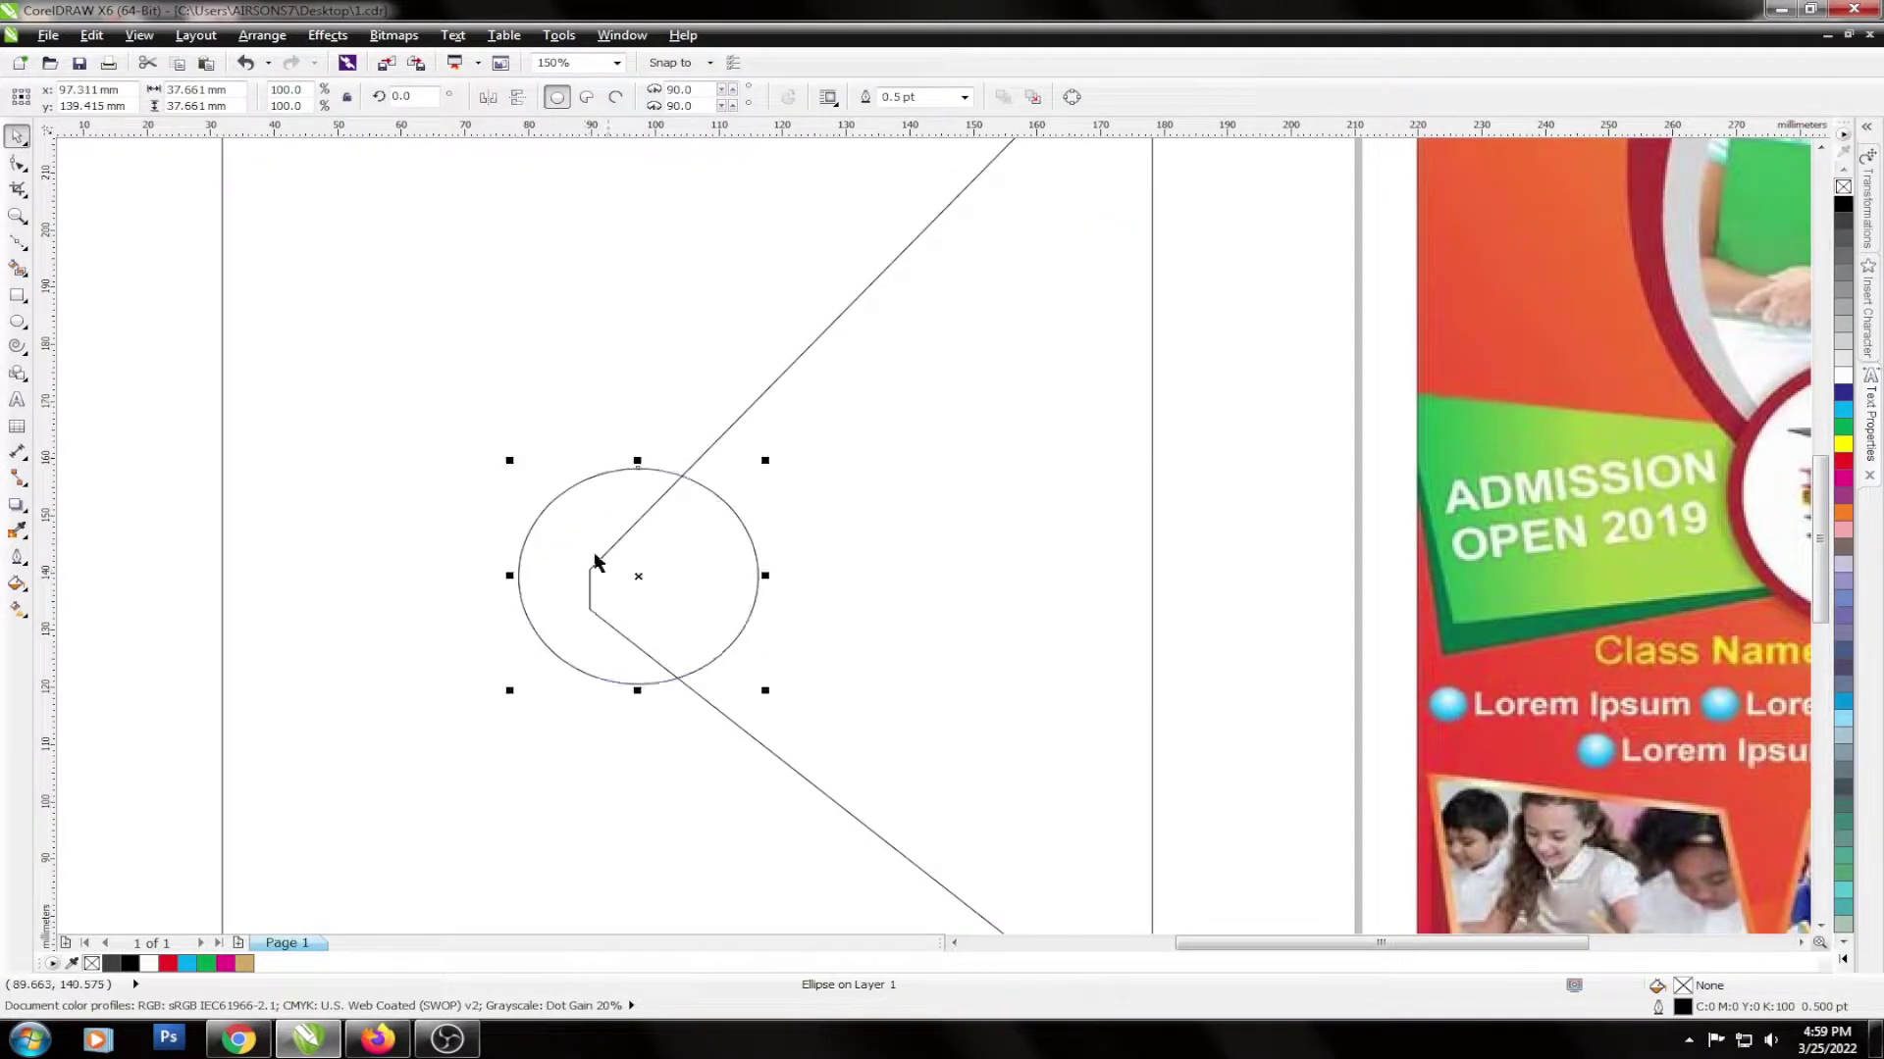
{"action": "scroll", "coordinate": [608, 549], "scroll_direction": "up", "scroll_amount": 2}
{"action": "mouse_move", "coordinate": [915, 381]}
{"action": "left_mouse_down"}
{"action": "mouse_move", "coordinate": [930, 374]}
{"action": "mouse_move", "coordinate": [912, 385]}
{"action": "left_mouse_up"}
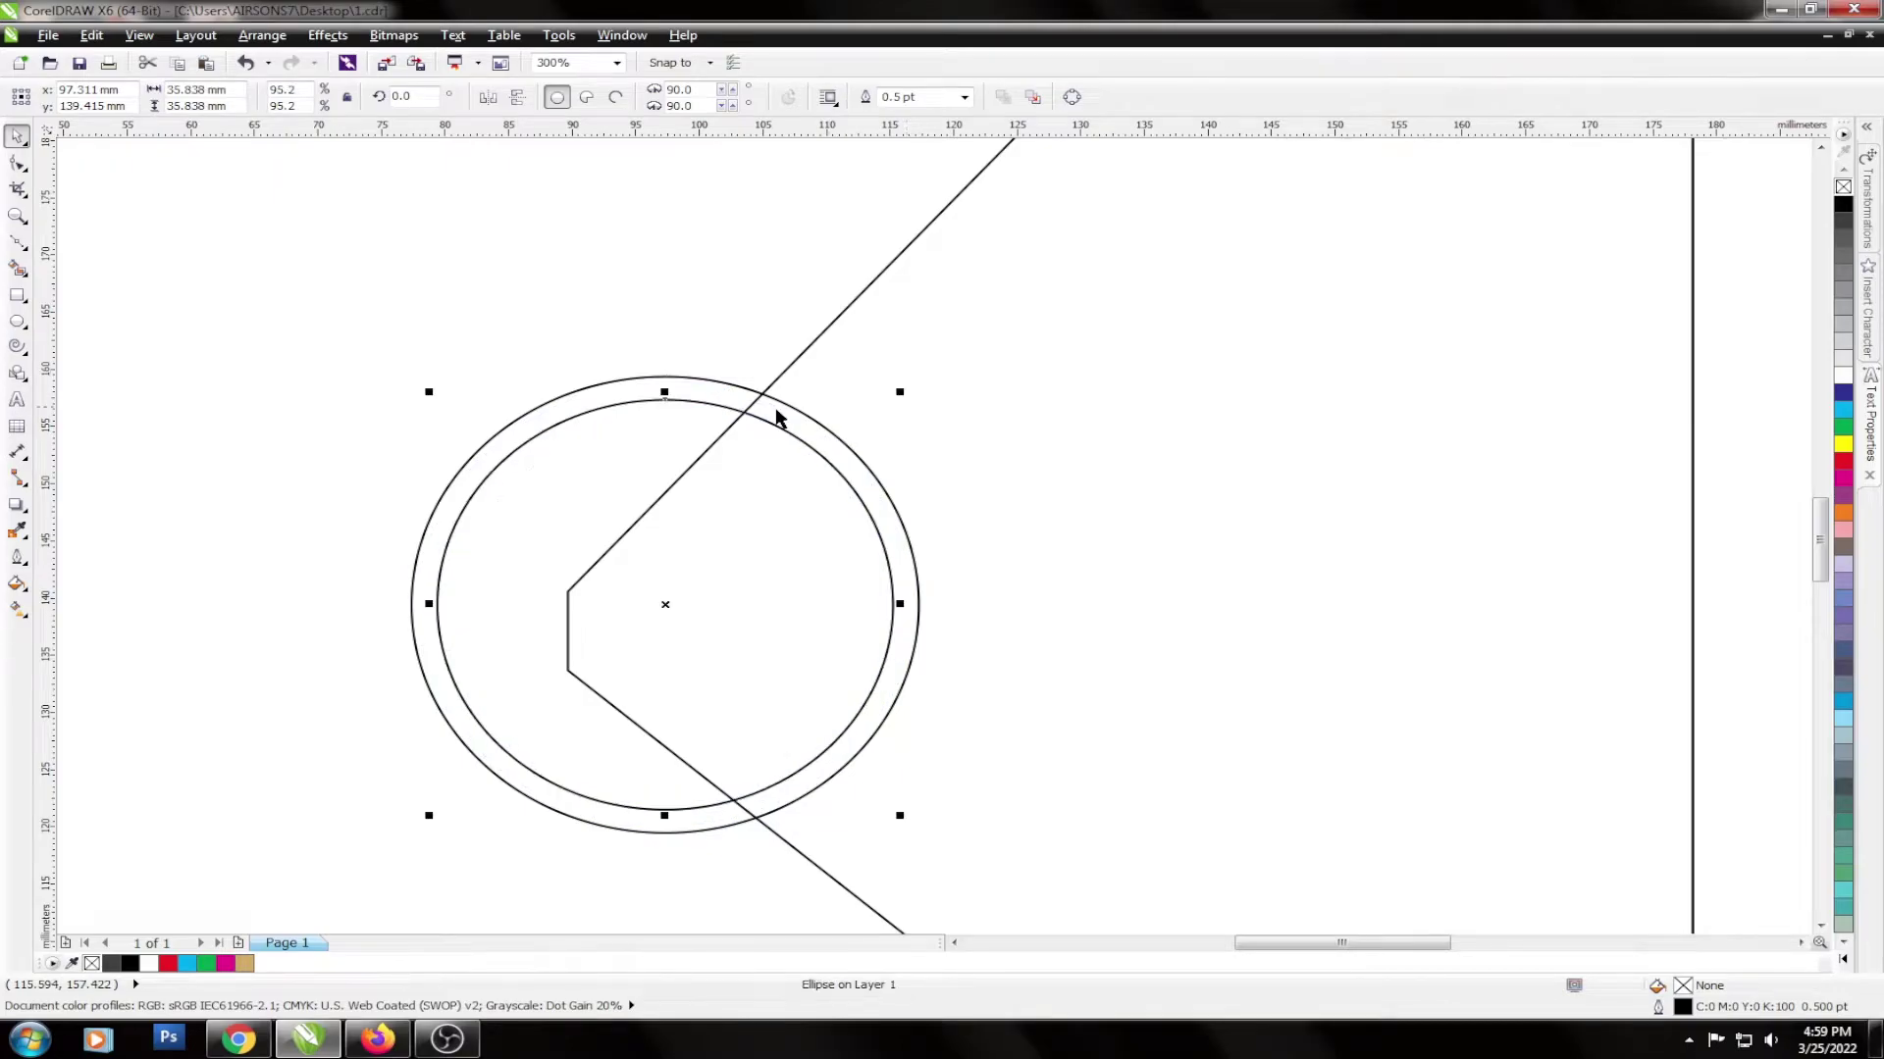
{"action": "scroll", "coordinate": [723, 449], "scroll_direction": "down", "scroll_amount": 2}
{"action": "scroll", "coordinate": [721, 469], "scroll_direction": "down", "scroll_amount": 2}
{"action": "left_click", "coordinate": [575, 558]}
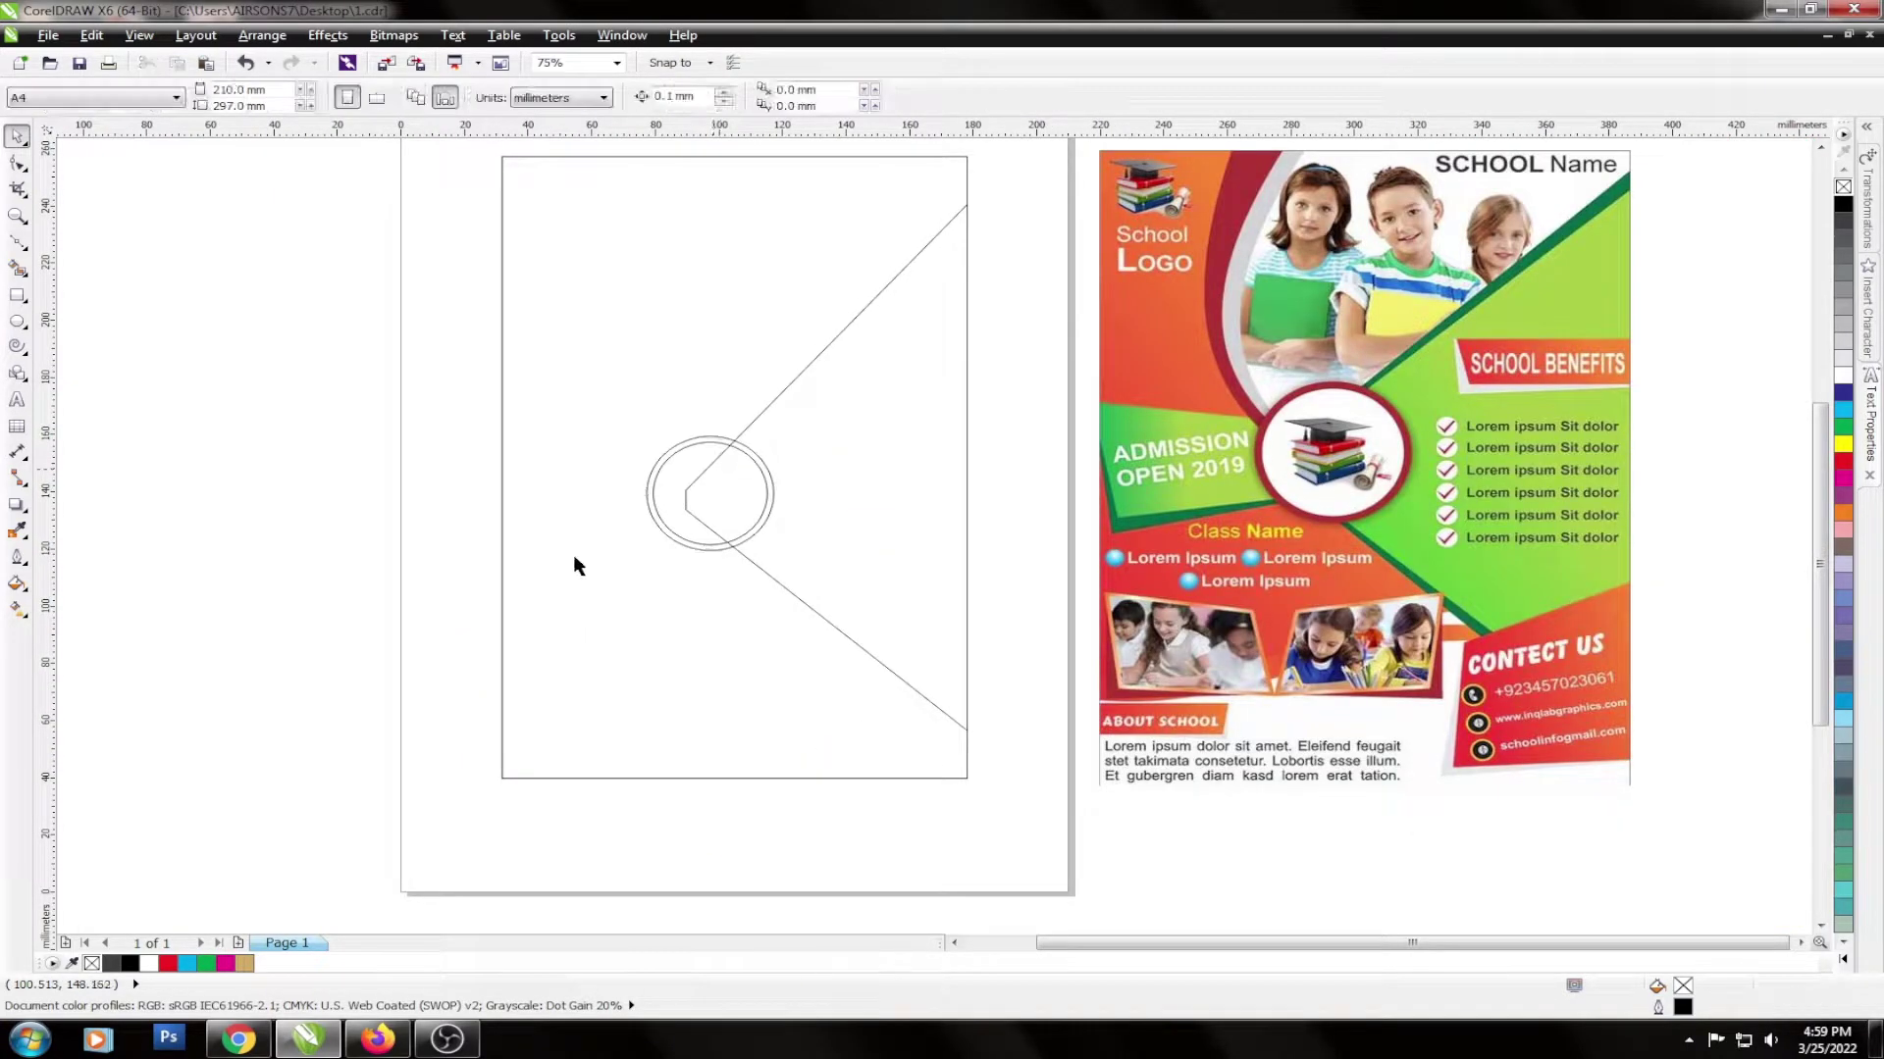
{"action": "left_click", "coordinate": [824, 431]}
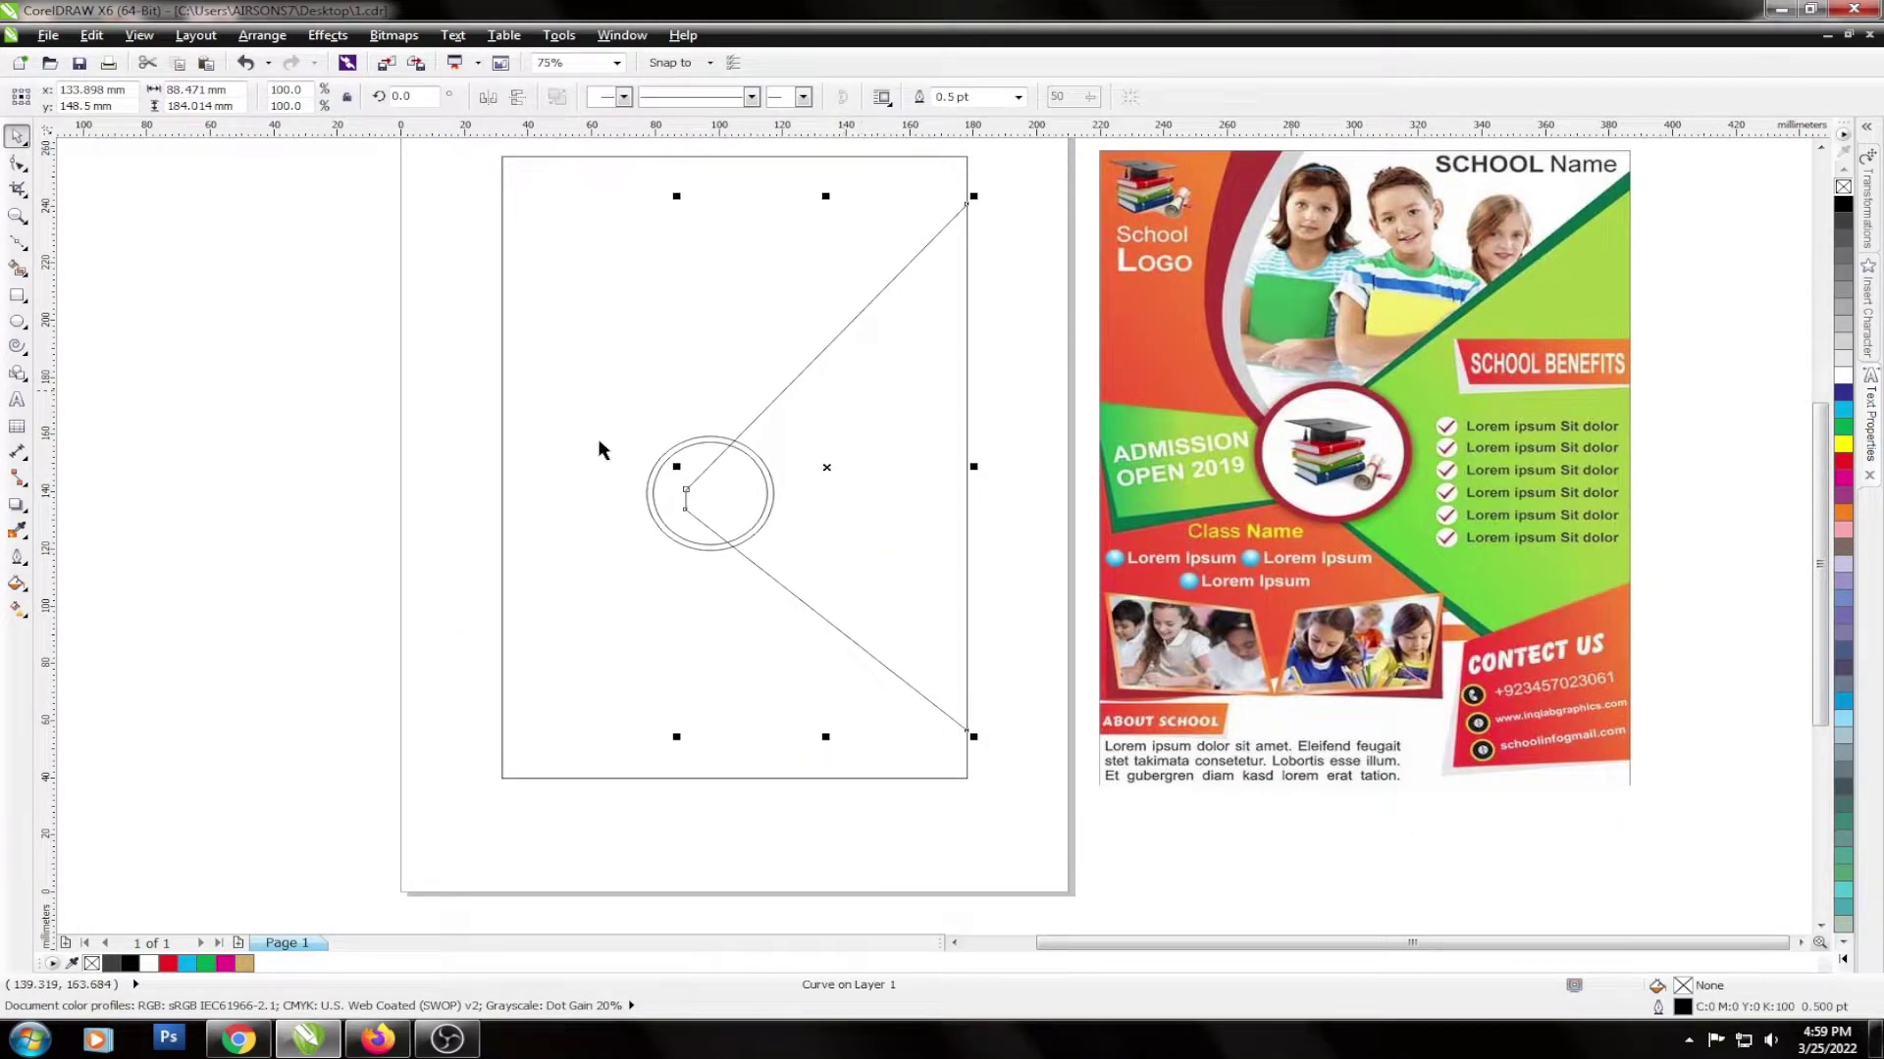
{"action": "left_click", "coordinate": [20, 610]}
Give the triangle a horizontal gradient fill that turns green at the tip.
{"action": "left_click_drag", "start_coordinate": [897, 285], "coordinate": [896, 661]}
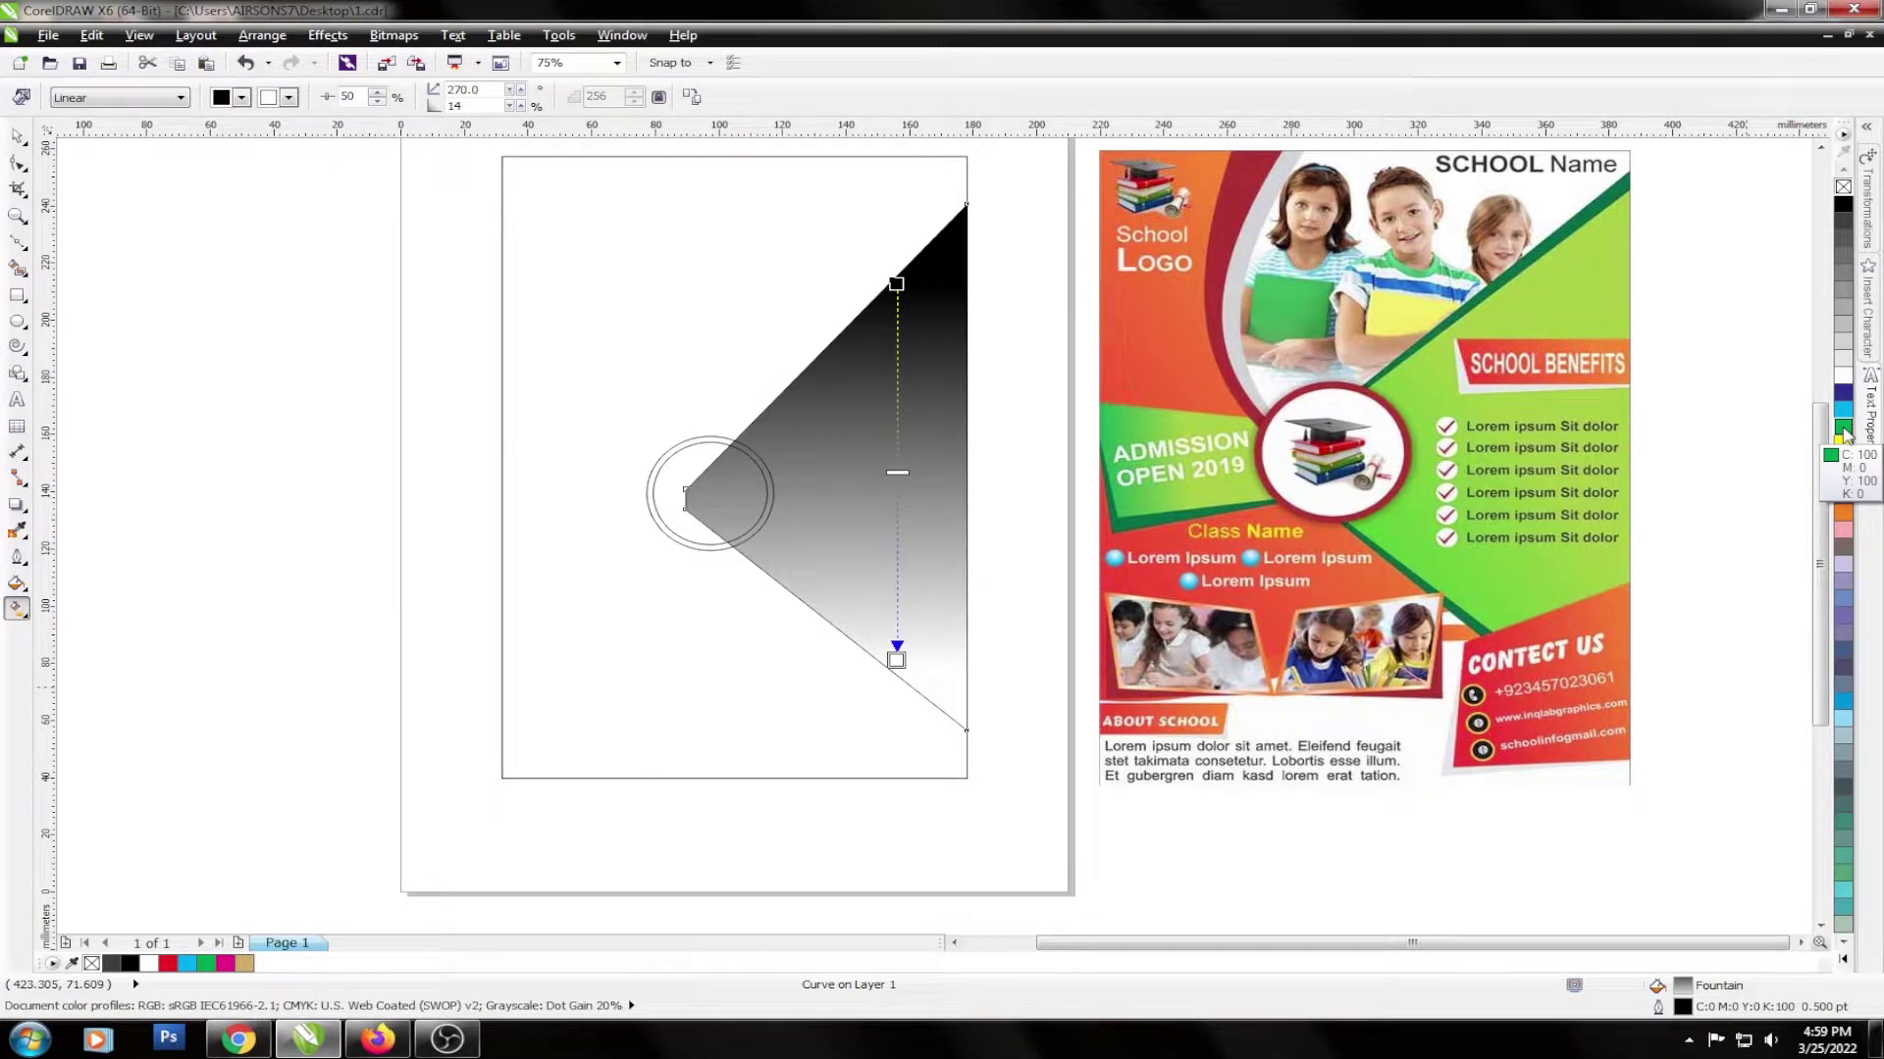
{"action": "key", "text": "ctrl+z"}
{"action": "left_click_drag", "start_coordinate": [965, 467], "coordinate": [715, 491]}
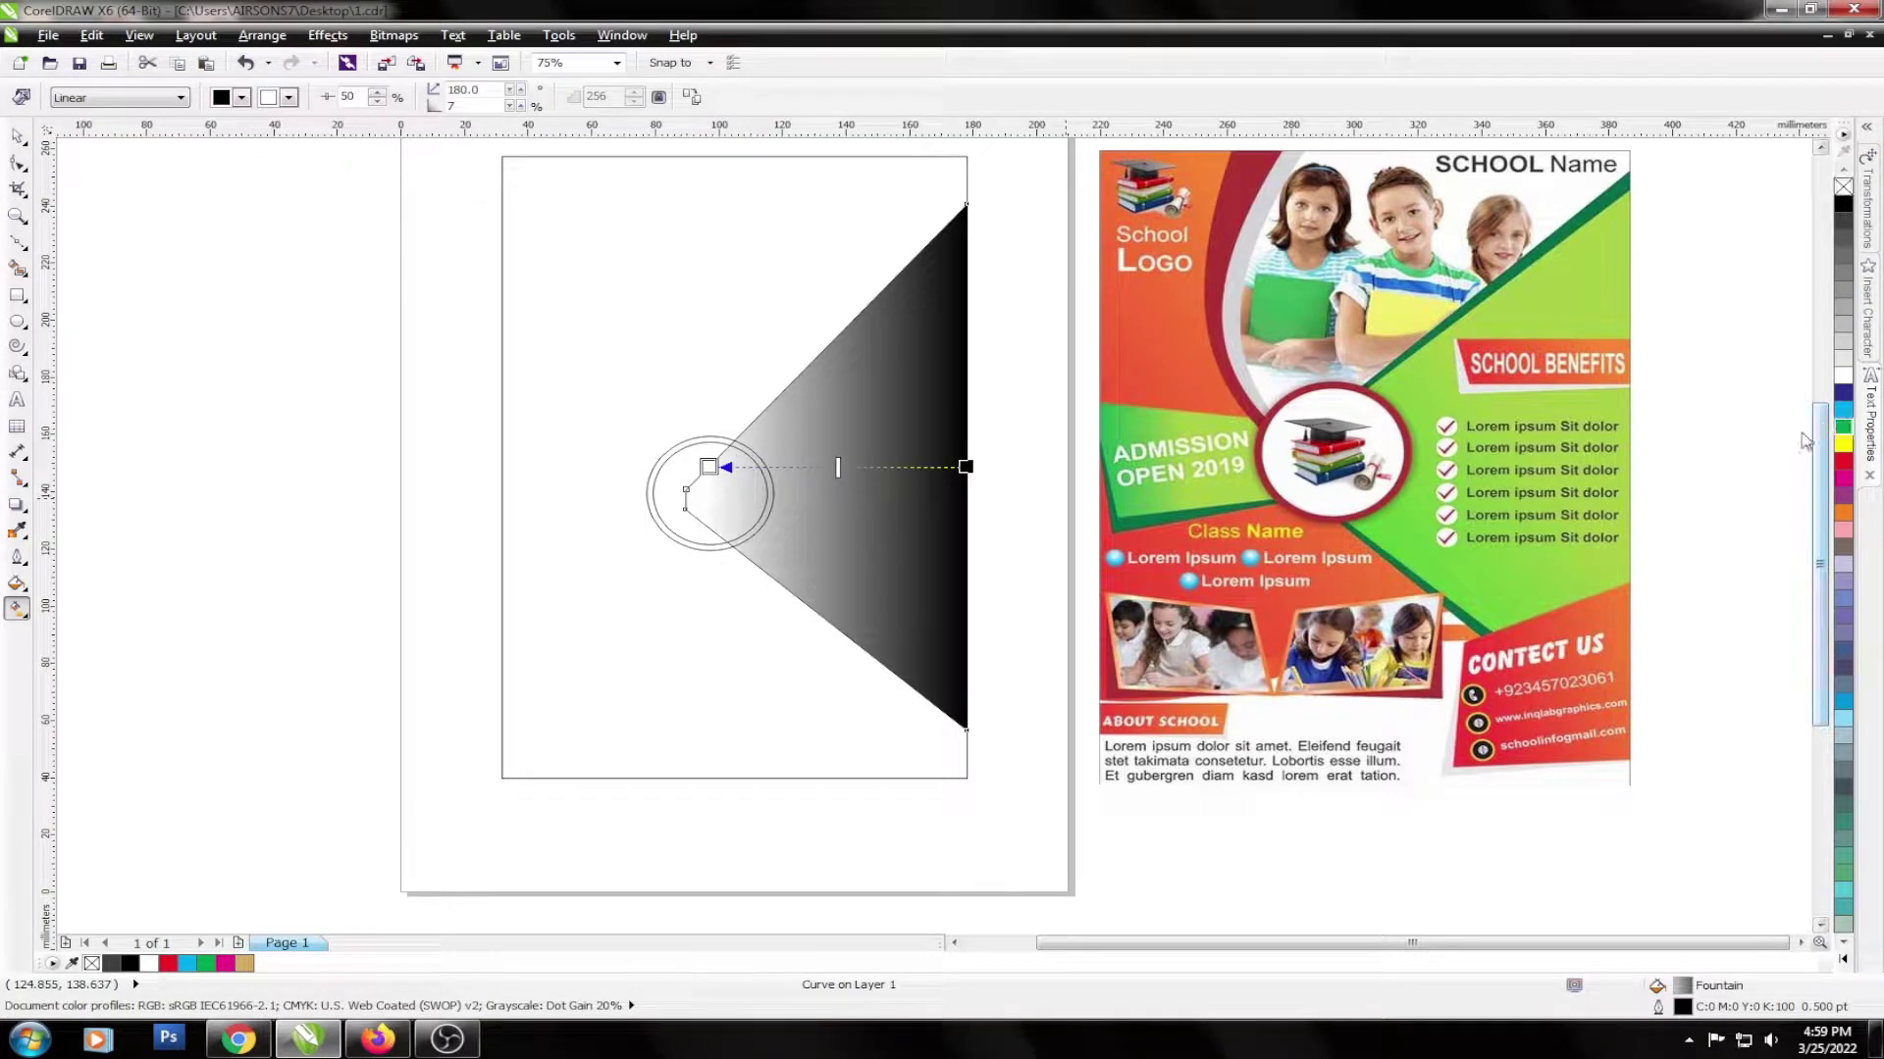
{"action": "left_click_drag", "start_coordinate": [1843, 427], "coordinate": [708, 467]}
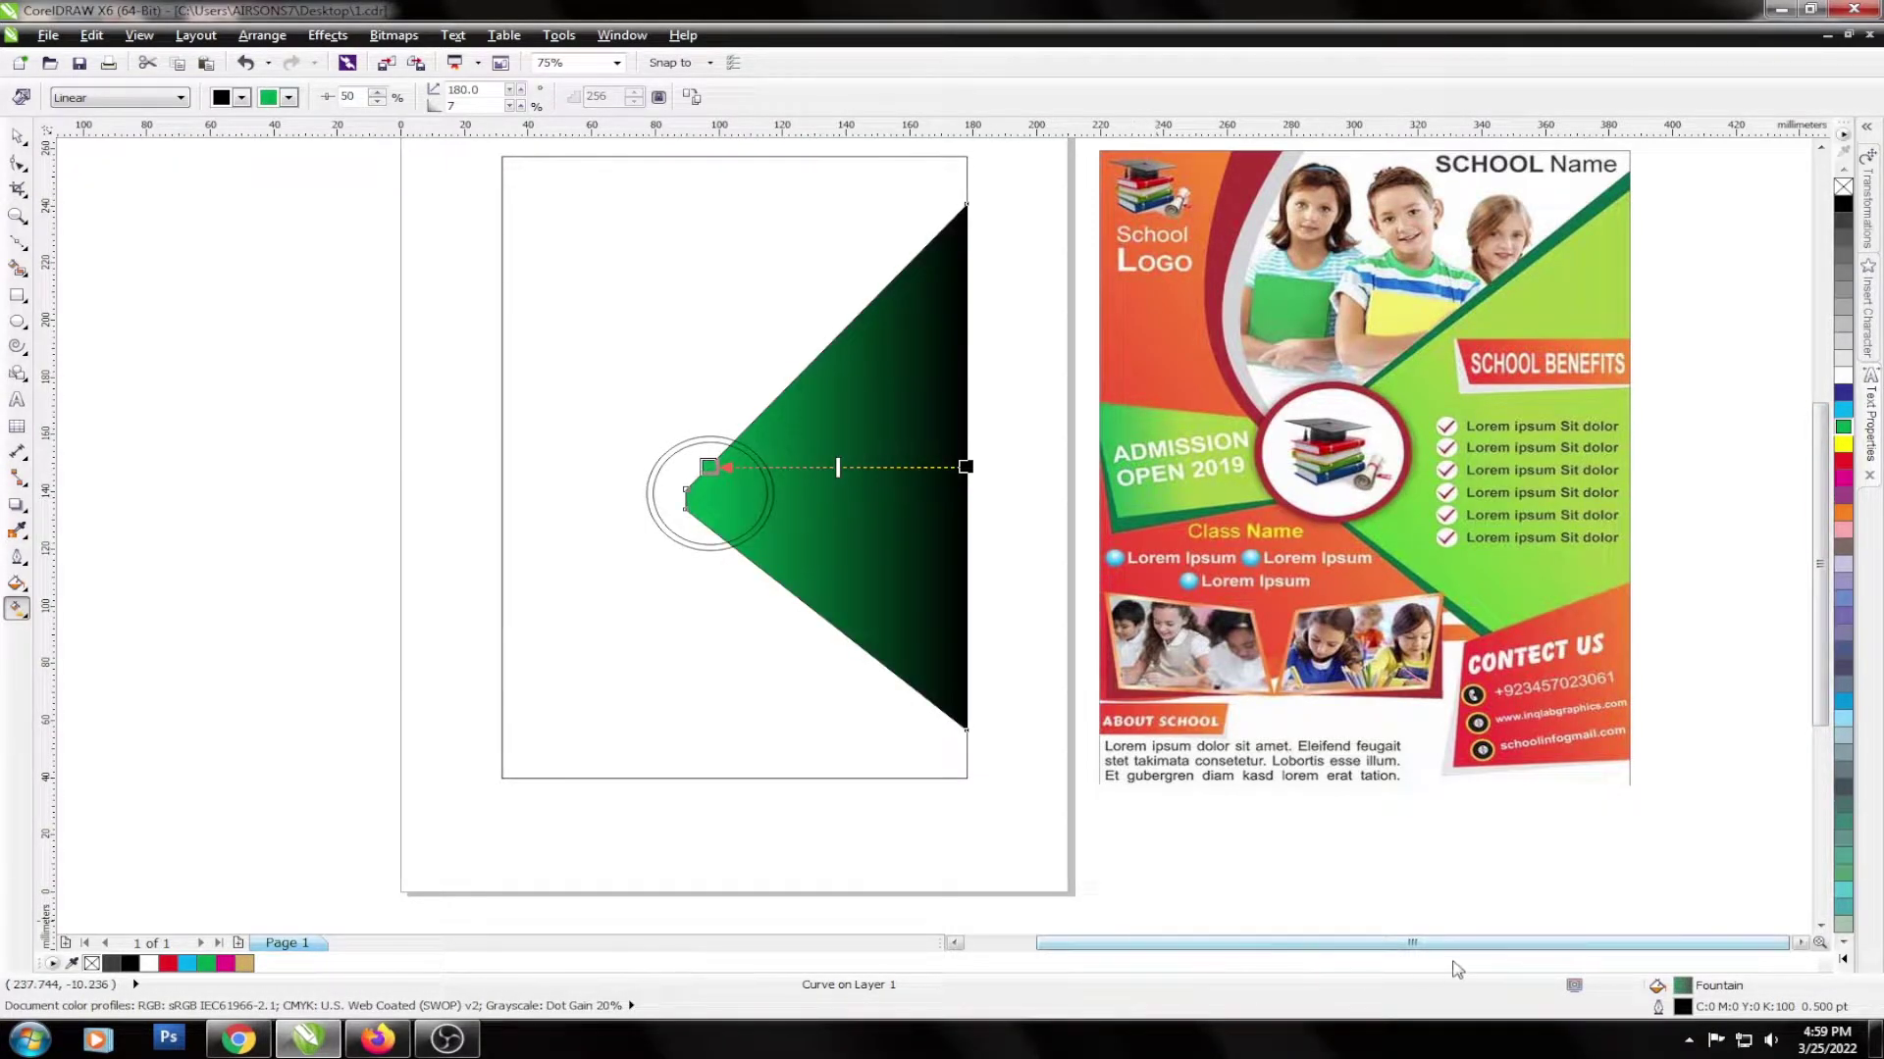
Set the gradient to a custom blend running from dark to light green.
{"action": "double_click", "coordinate": [1687, 989]}
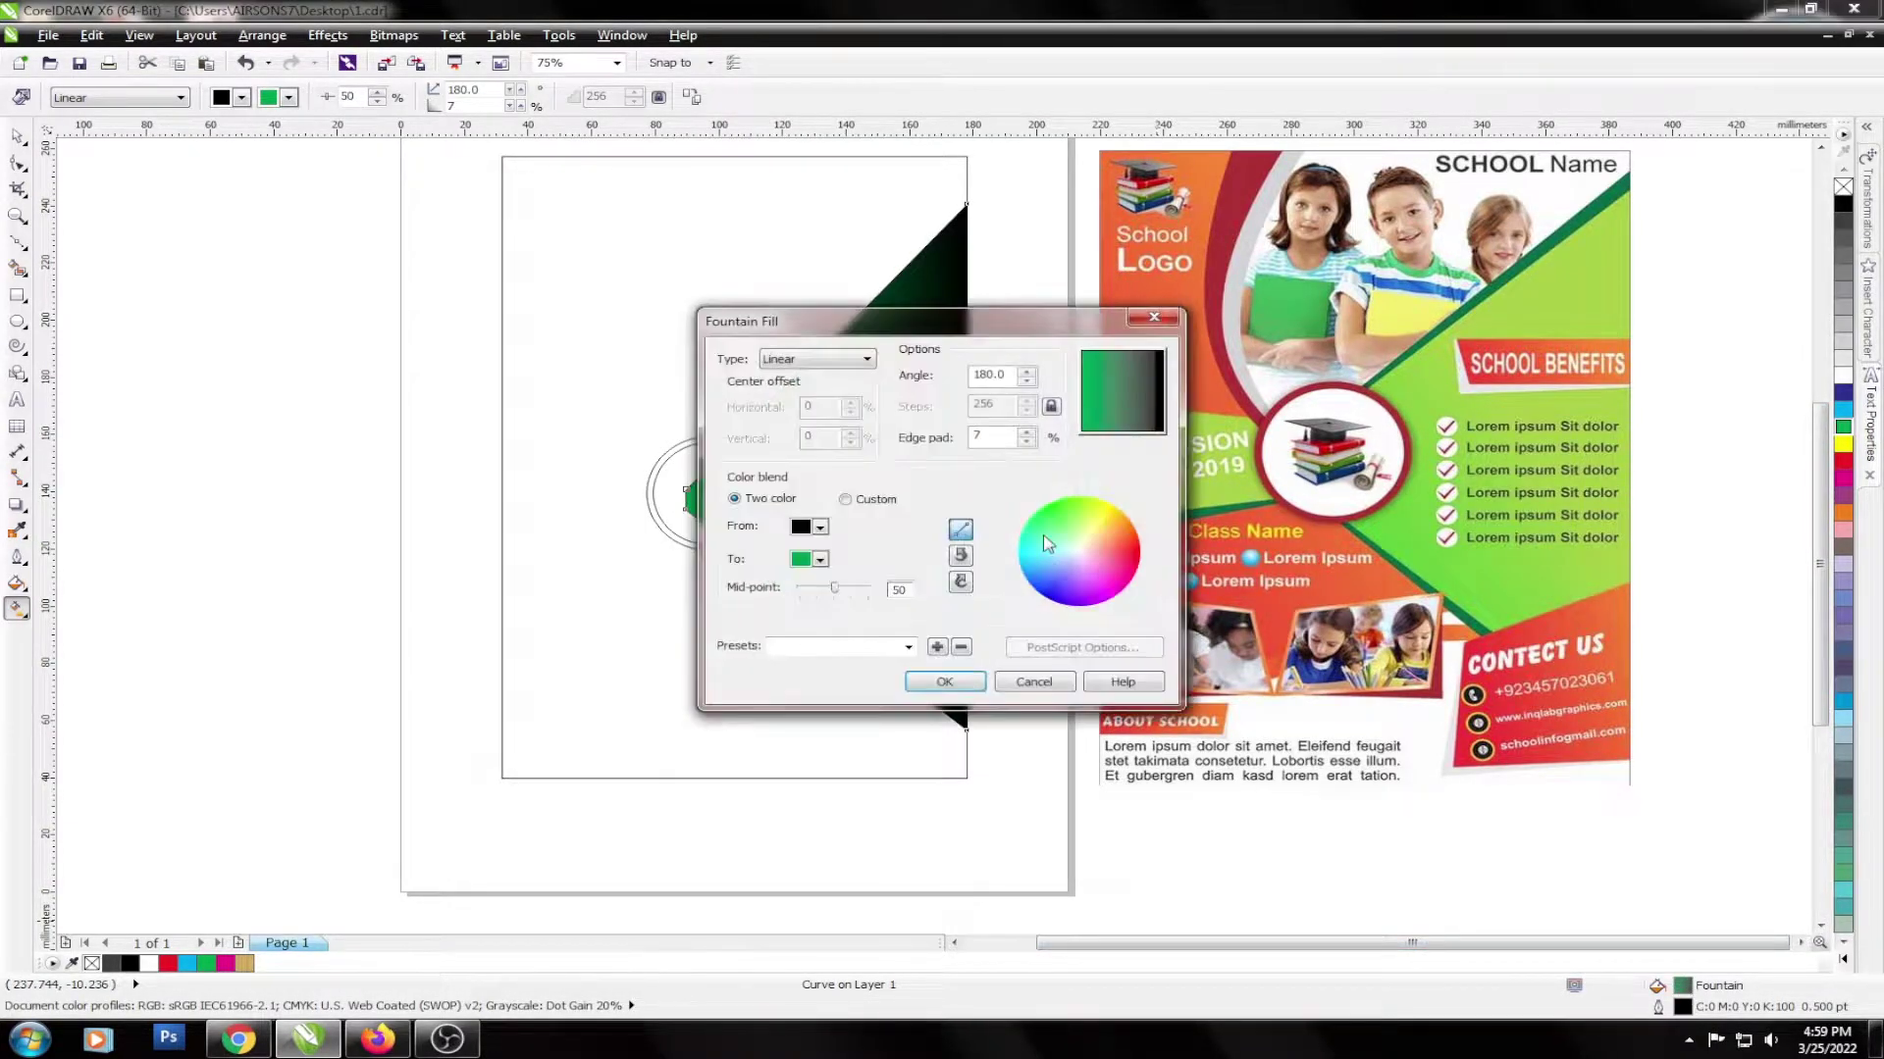
{"action": "left_click", "coordinate": [845, 500]}
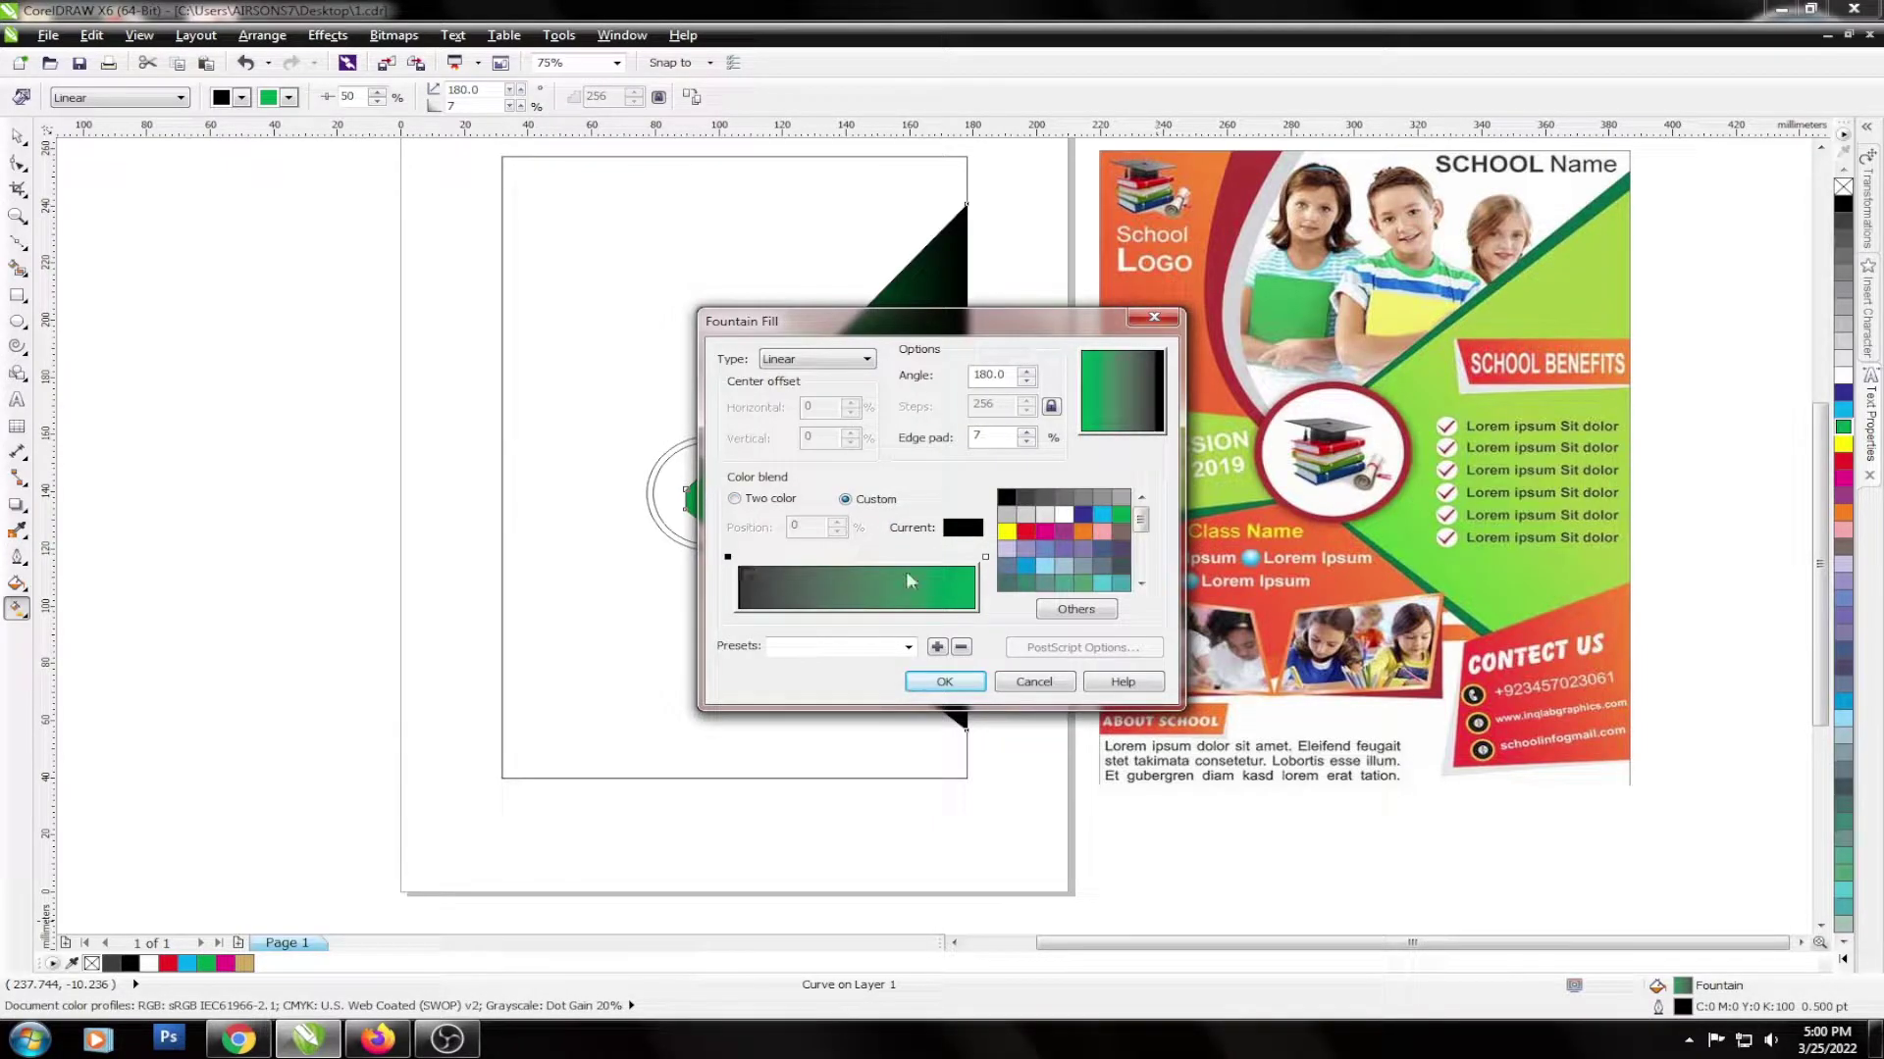
{"action": "left_click_drag", "start_coordinate": [1141, 519], "coordinate": [1143, 540]}
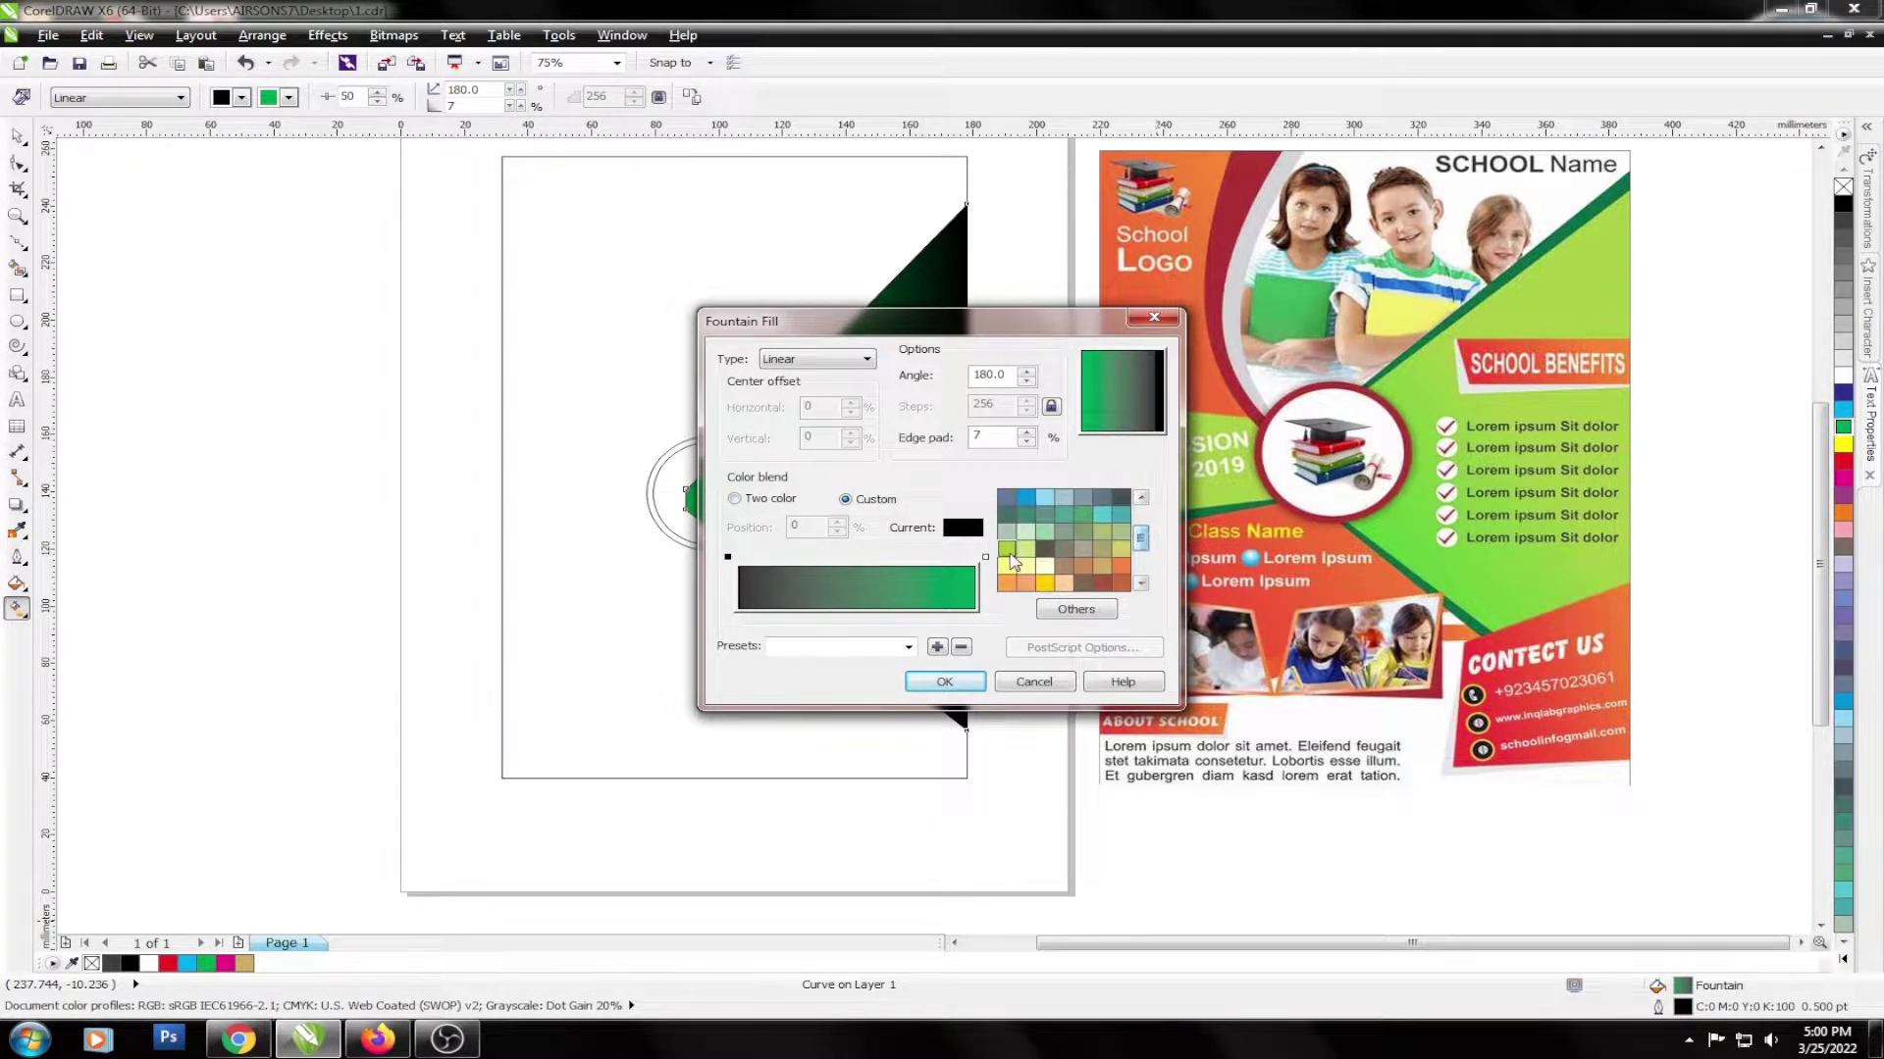
{"action": "left_click", "coordinate": [1025, 552]}
{"action": "left_click", "coordinate": [972, 684]}
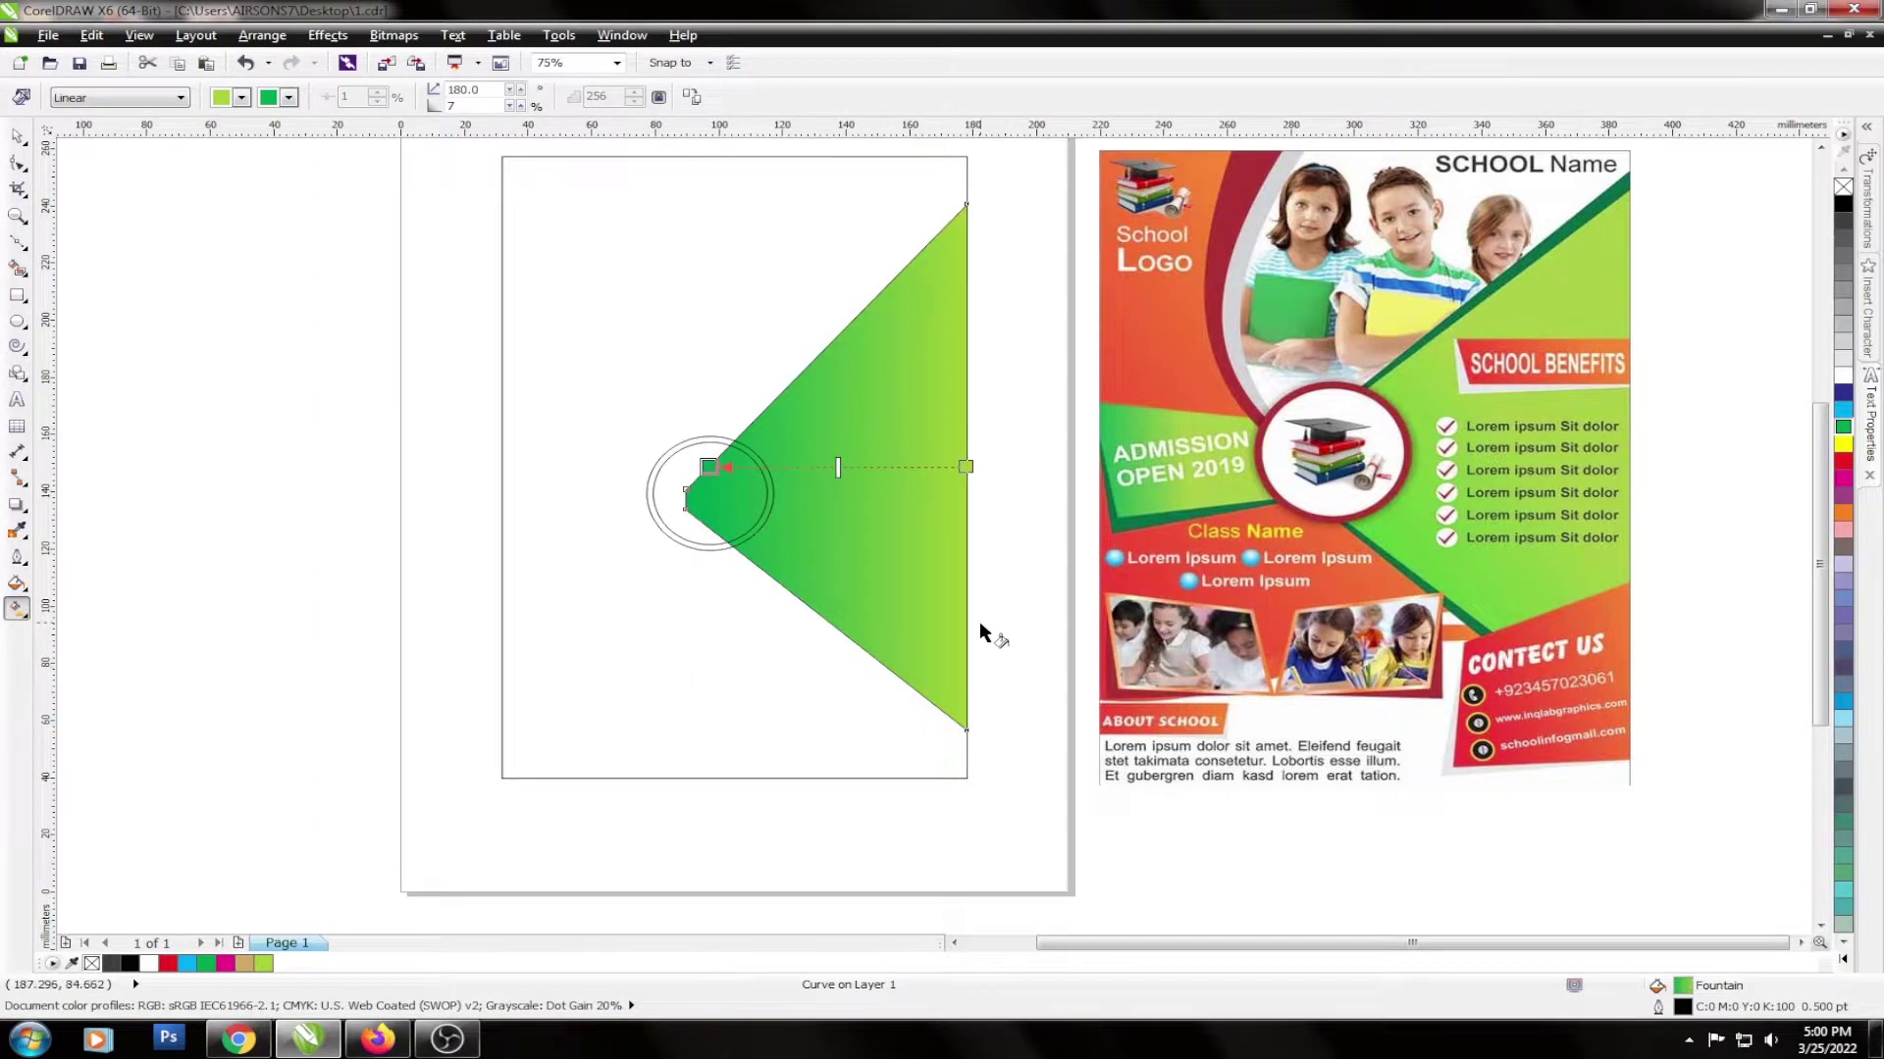
{"action": "key", "text": "space"}
Fill the inner circle white and the outer ring red, then select the page-sized rectangle.
{"action": "left_click", "coordinate": [695, 469]}
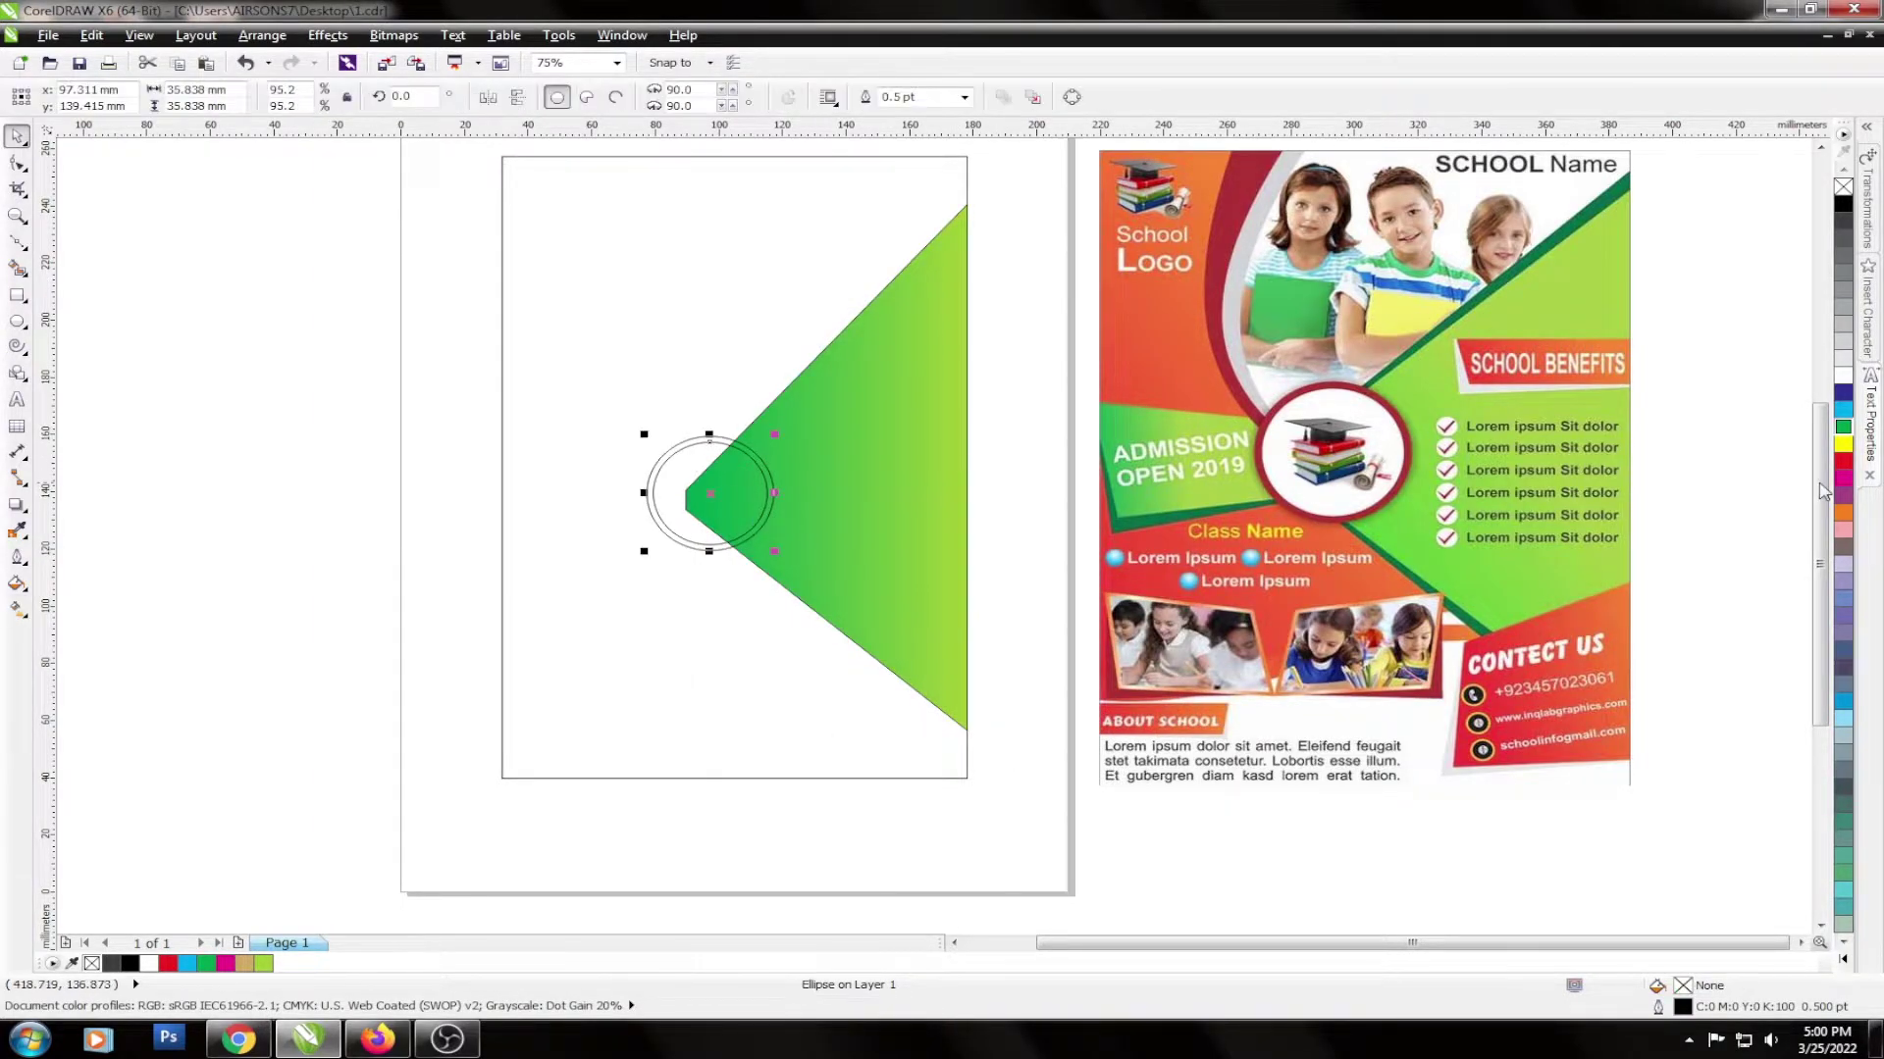
{"action": "left_click", "coordinate": [1843, 376]}
{"action": "scroll", "coordinate": [698, 437], "scroll_direction": "up", "scroll_amount": 2}
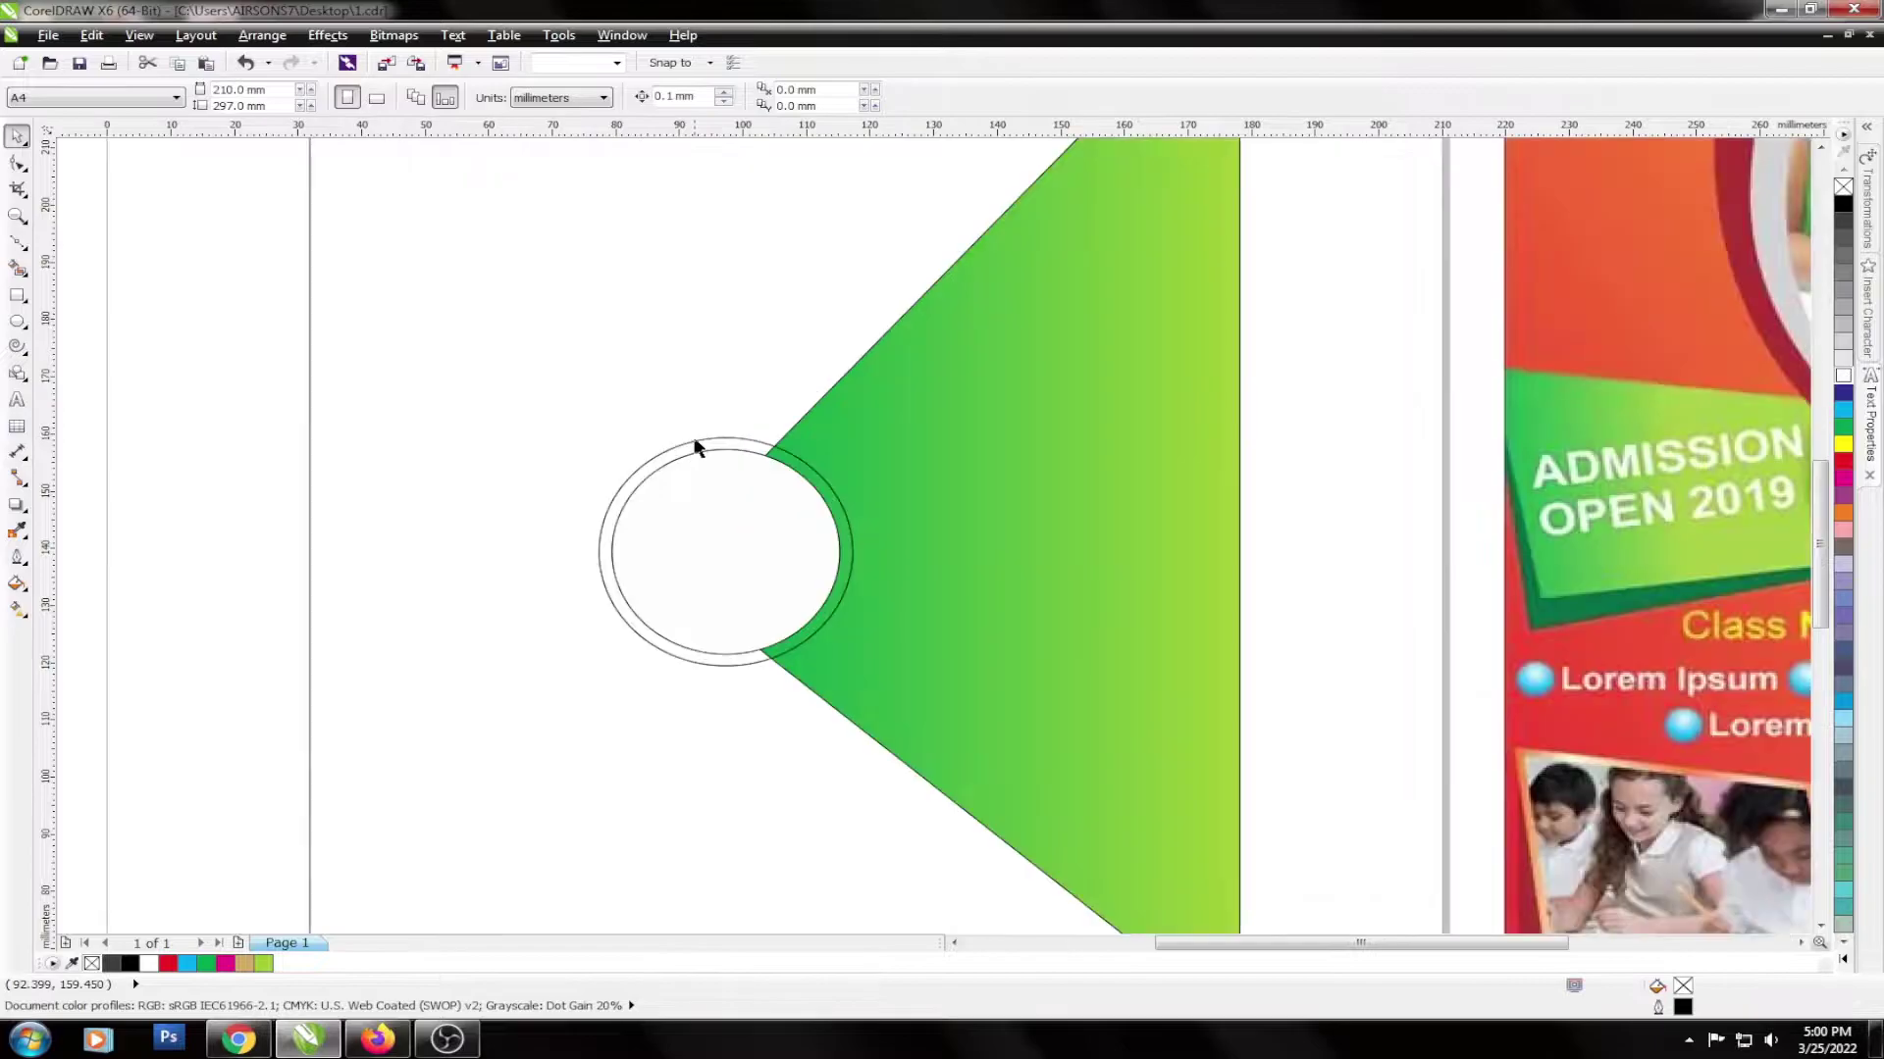
{"action": "left_click", "coordinate": [695, 443]}
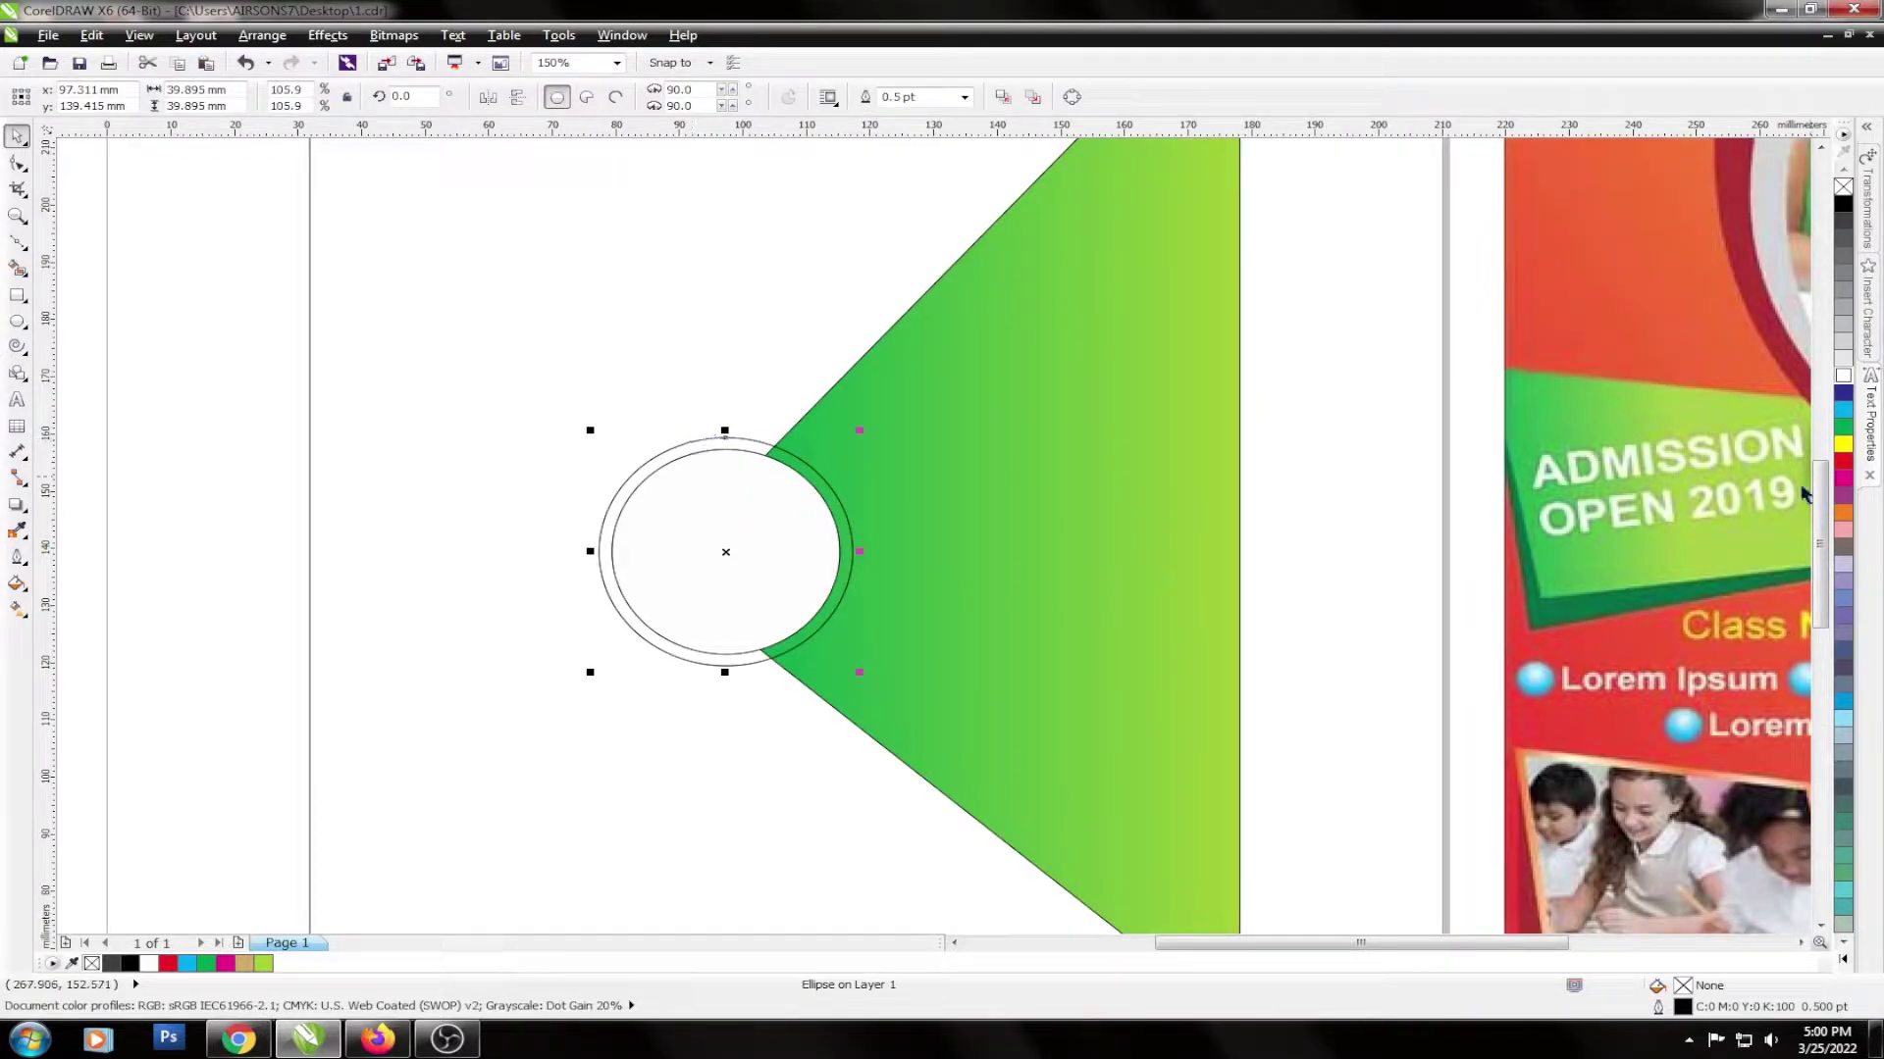
{"action": "left_click", "coordinate": [1843, 460]}
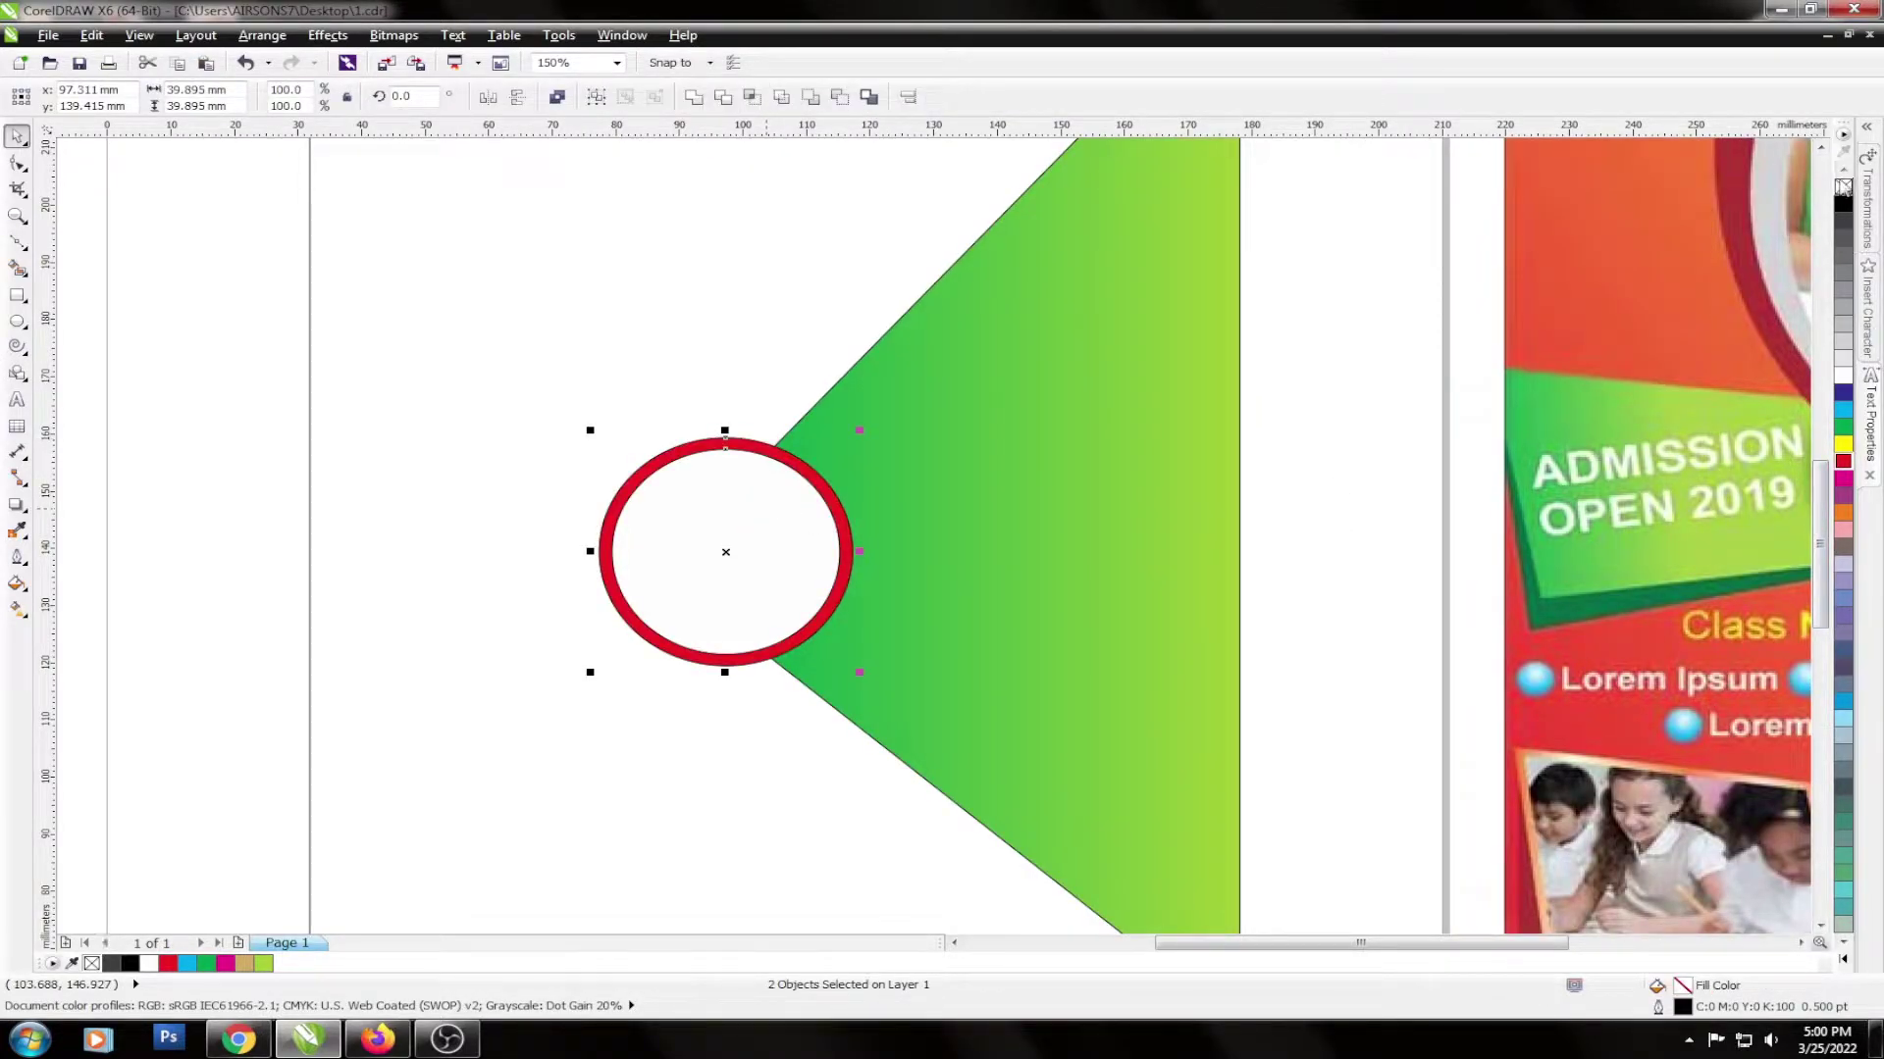
{"action": "key", "text": "Escape"}
{"action": "scroll", "coordinate": [769, 552], "scroll_direction": "down", "scroll_amount": 2}
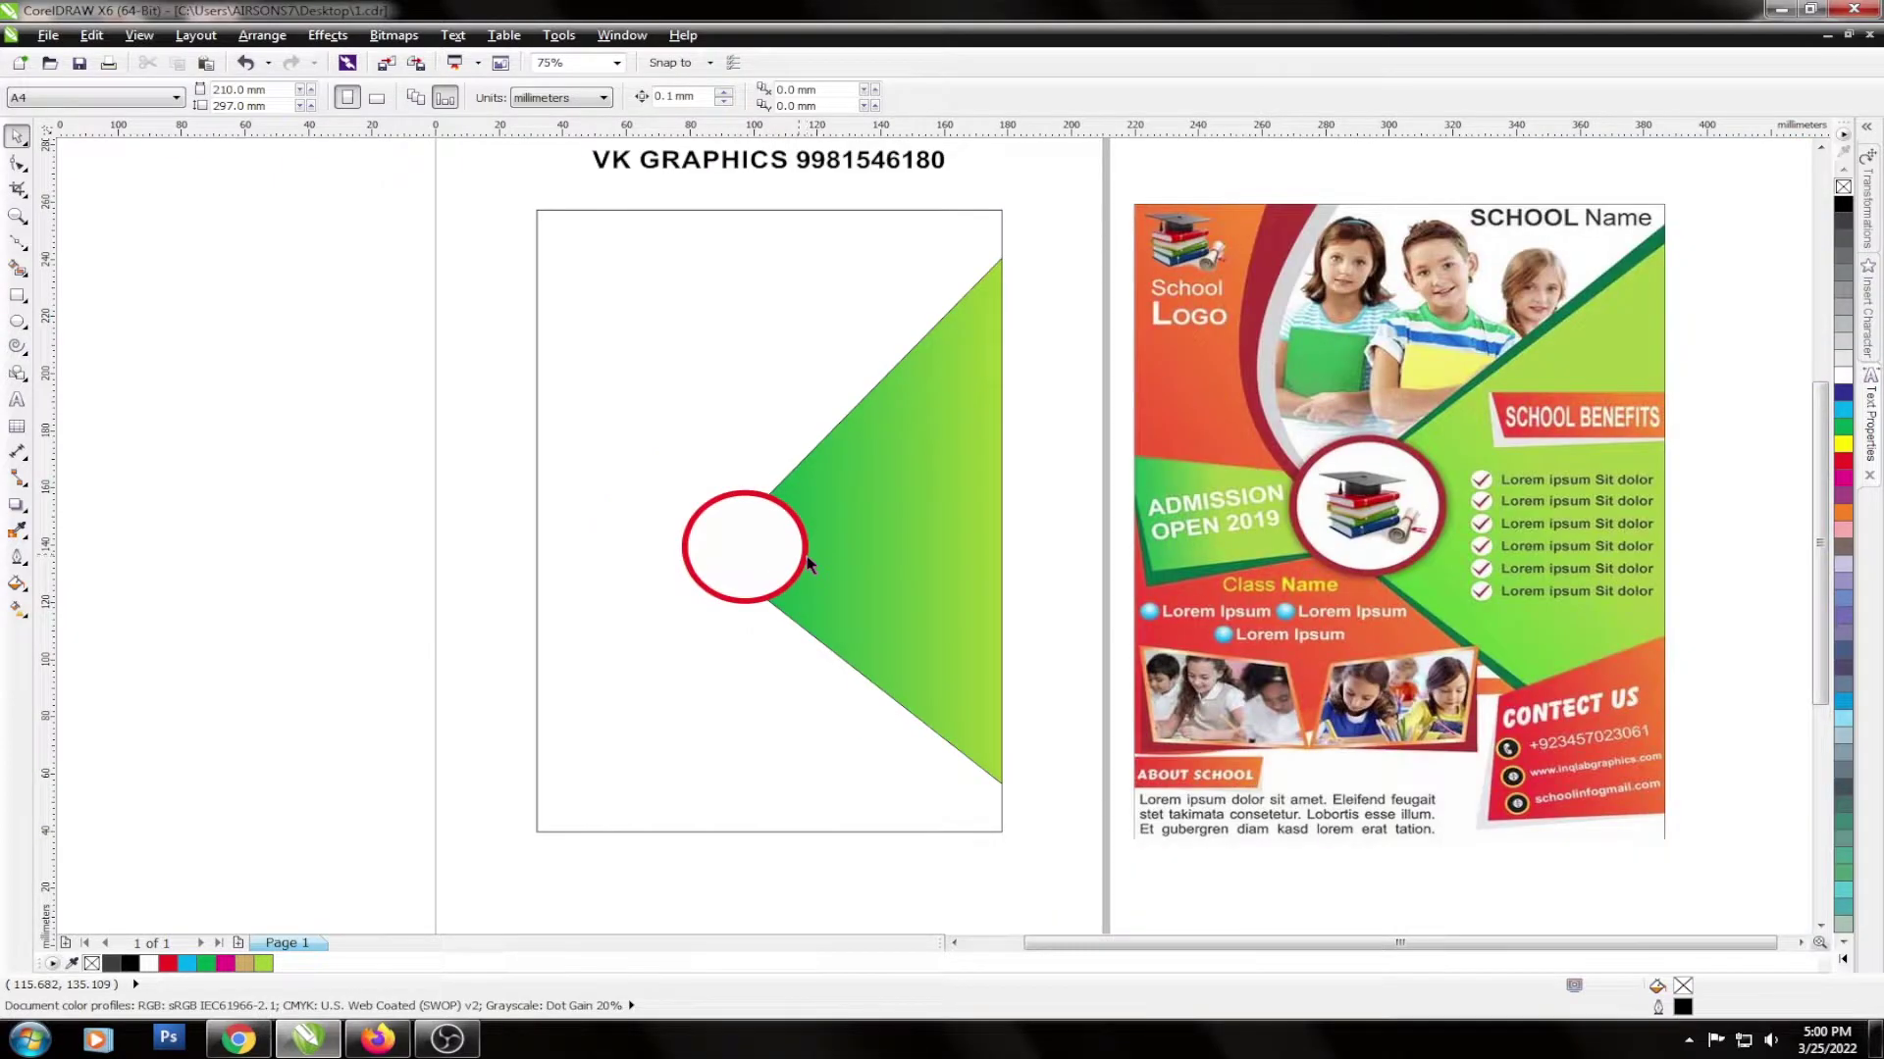
{"action": "left_click", "coordinate": [642, 450]}
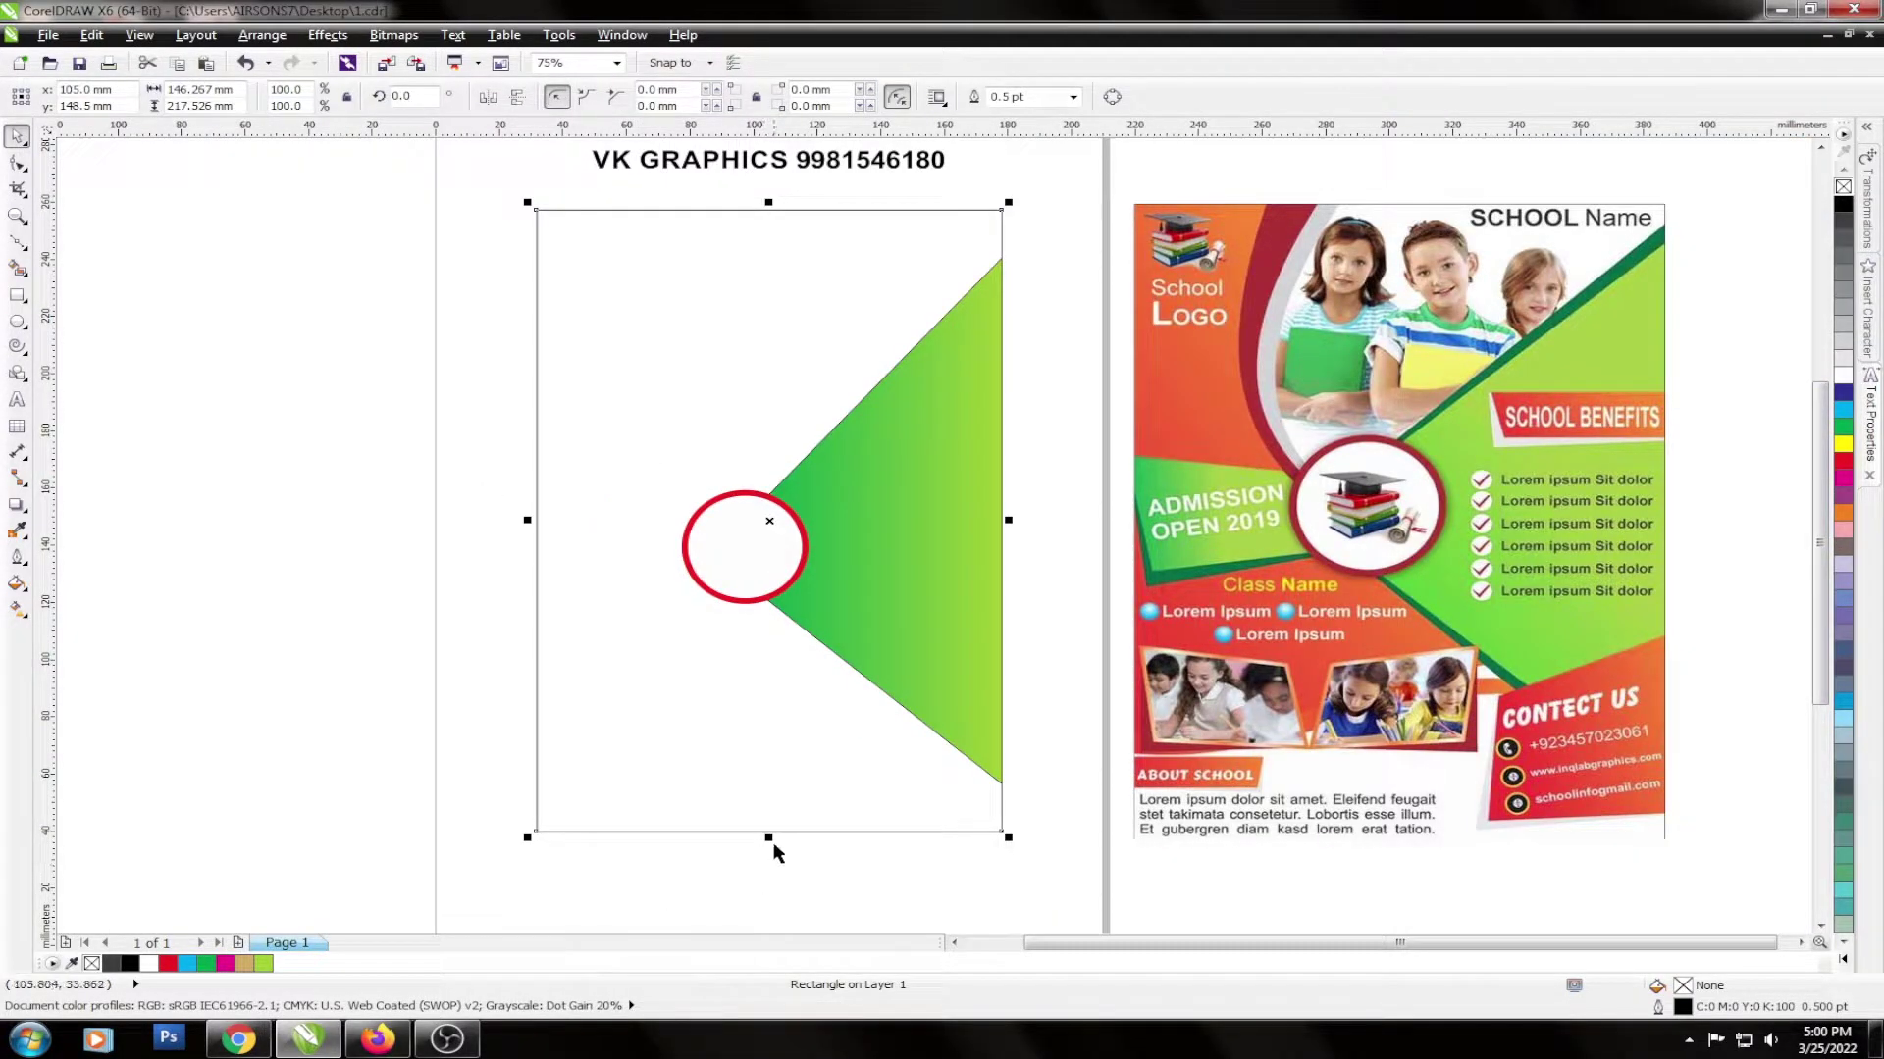
Shorten the rectangle to the upper page, convert it to curves, and delete its top-right node.
{"action": "left_click_drag", "start_coordinate": [768, 837], "coordinate": [750, 685]}
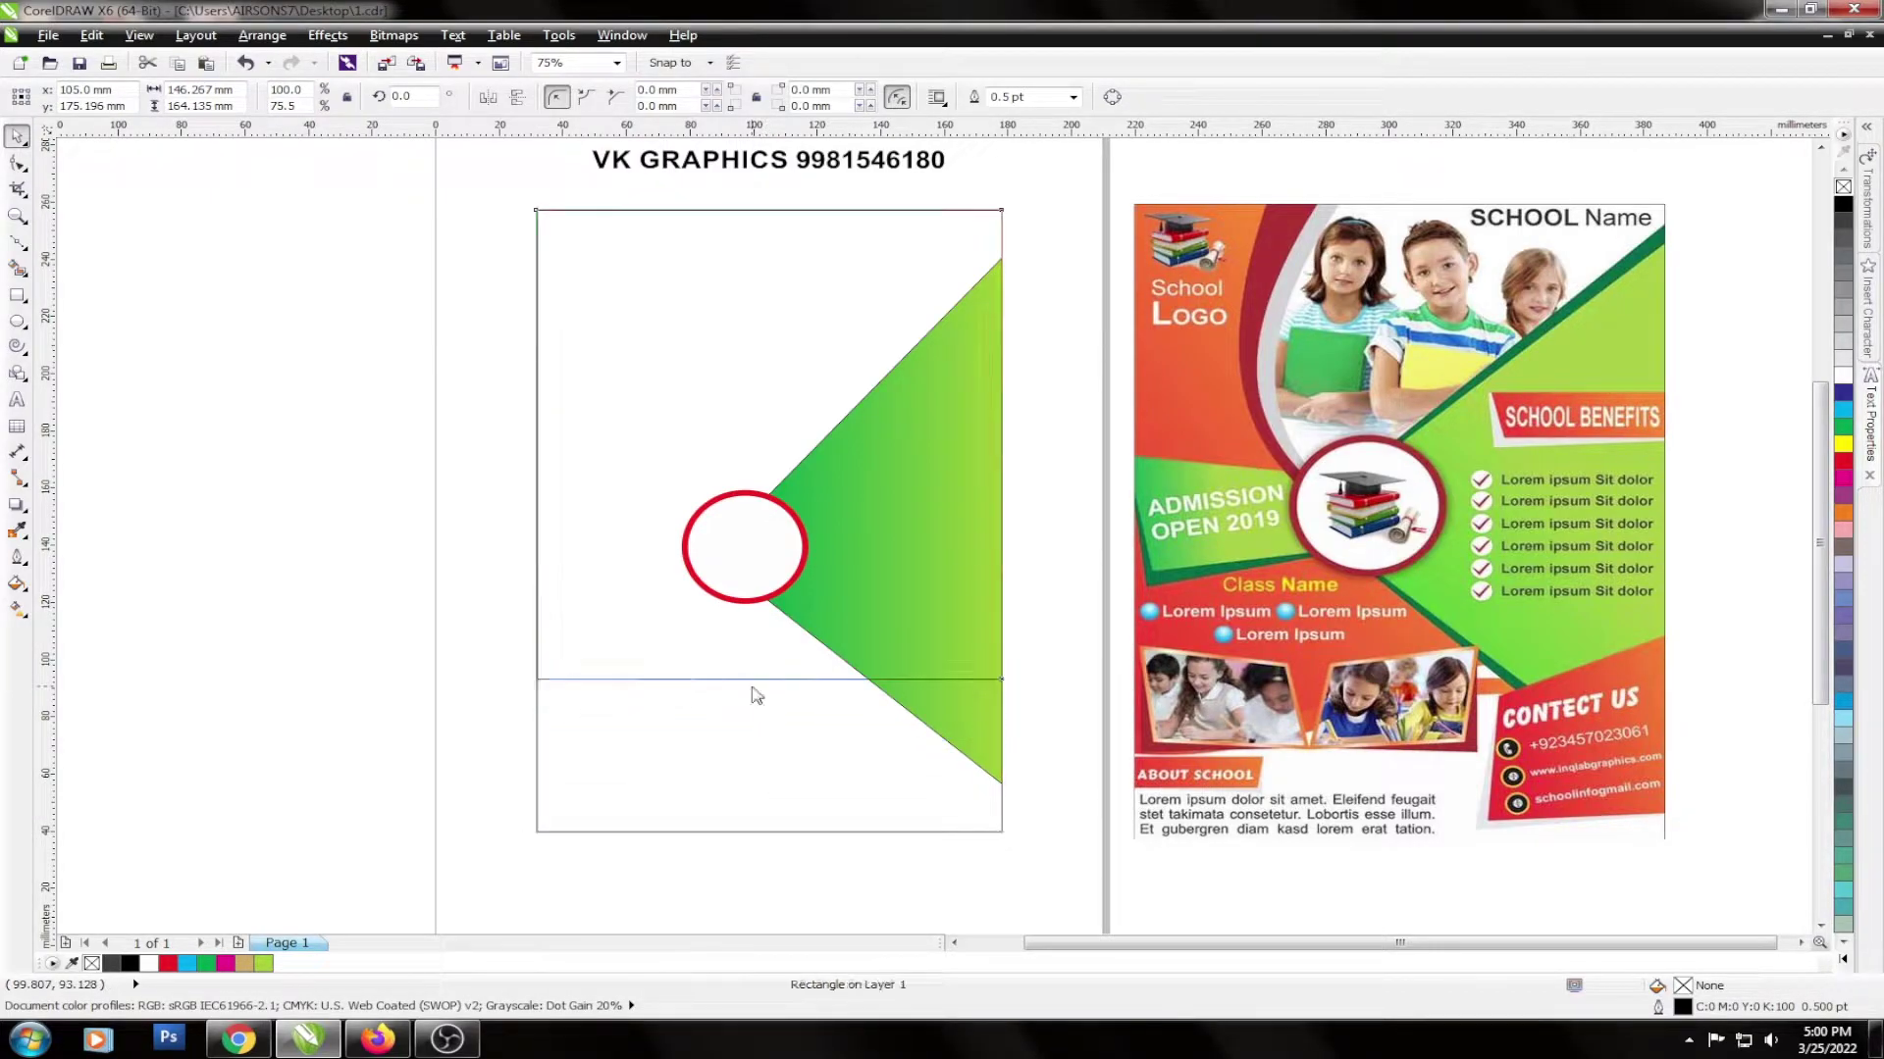
{"action": "key", "text": "ctrl+q"}
{"action": "key", "text": "F10"}
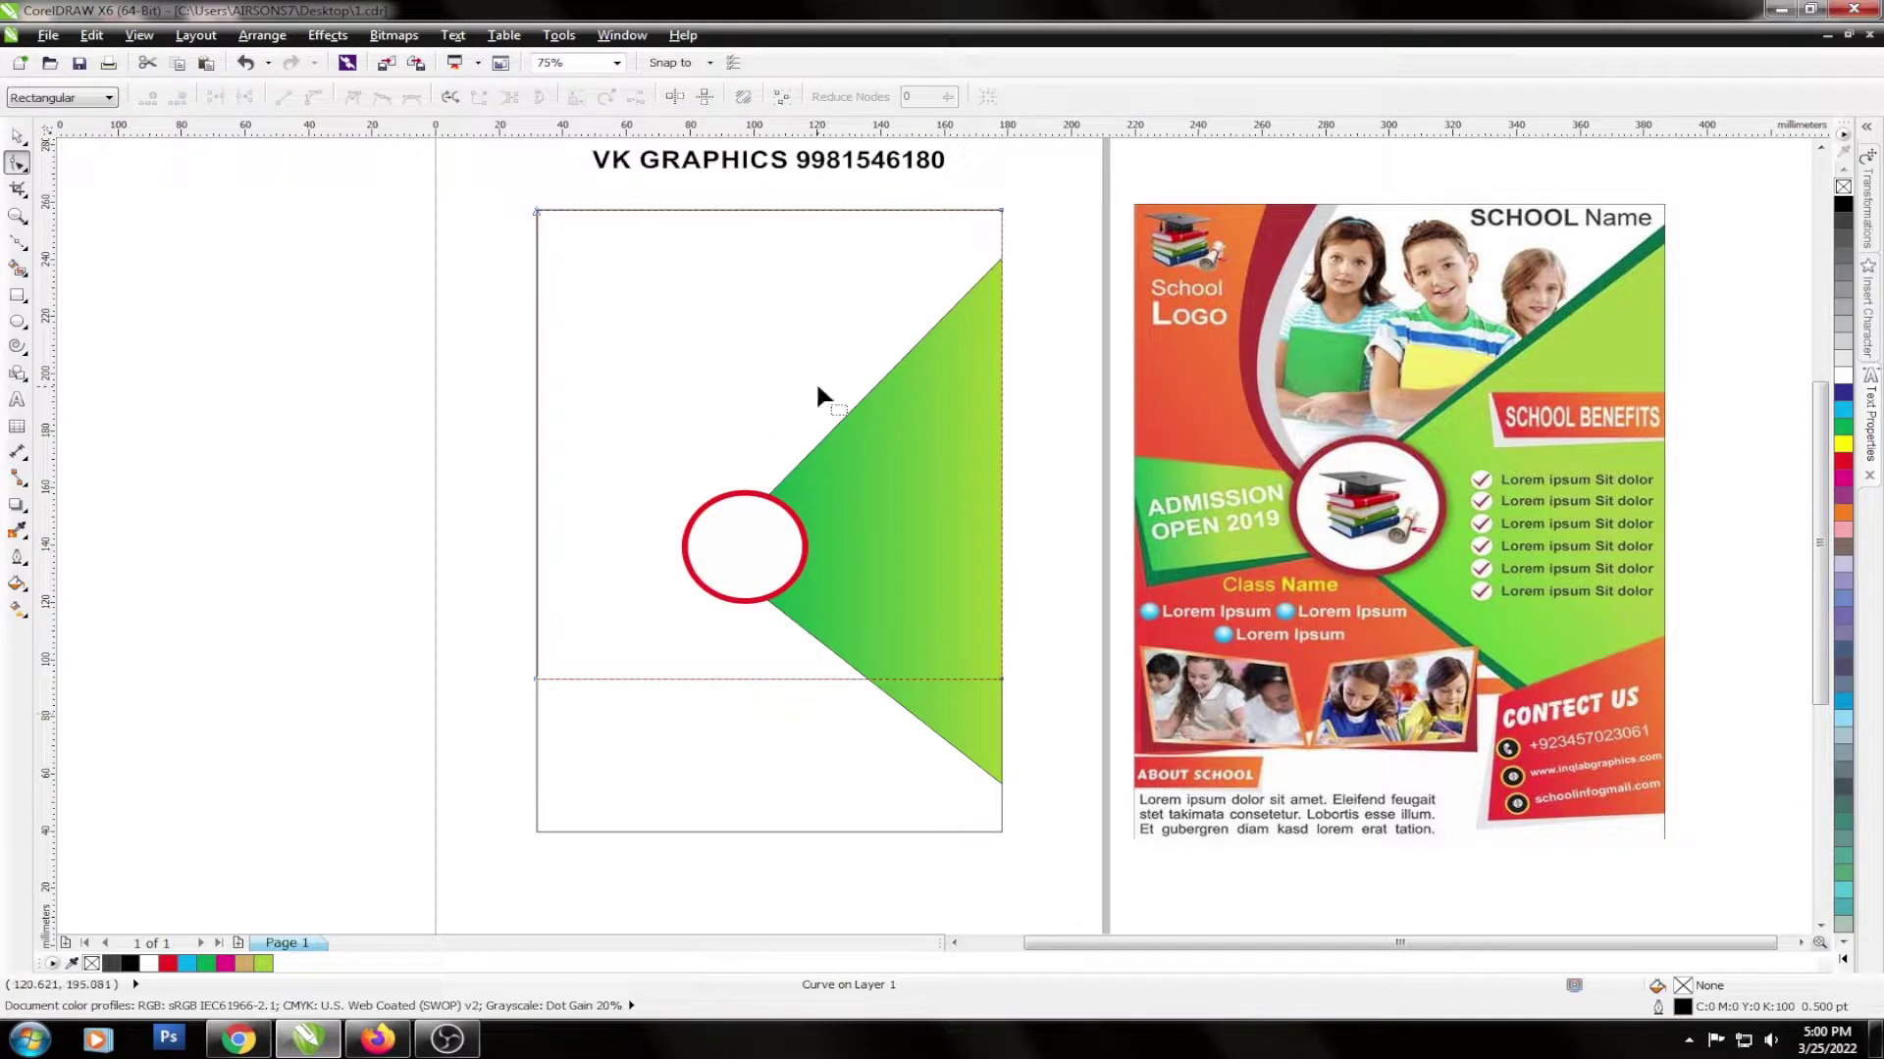
{"action": "left_click_drag", "start_coordinate": [948, 172], "coordinate": [1107, 472]}
{"action": "key", "text": "Delete"}
Try bending the diagonal edge into a curve, then undo back to the original corner.
{"action": "left_click", "coordinate": [684, 361]}
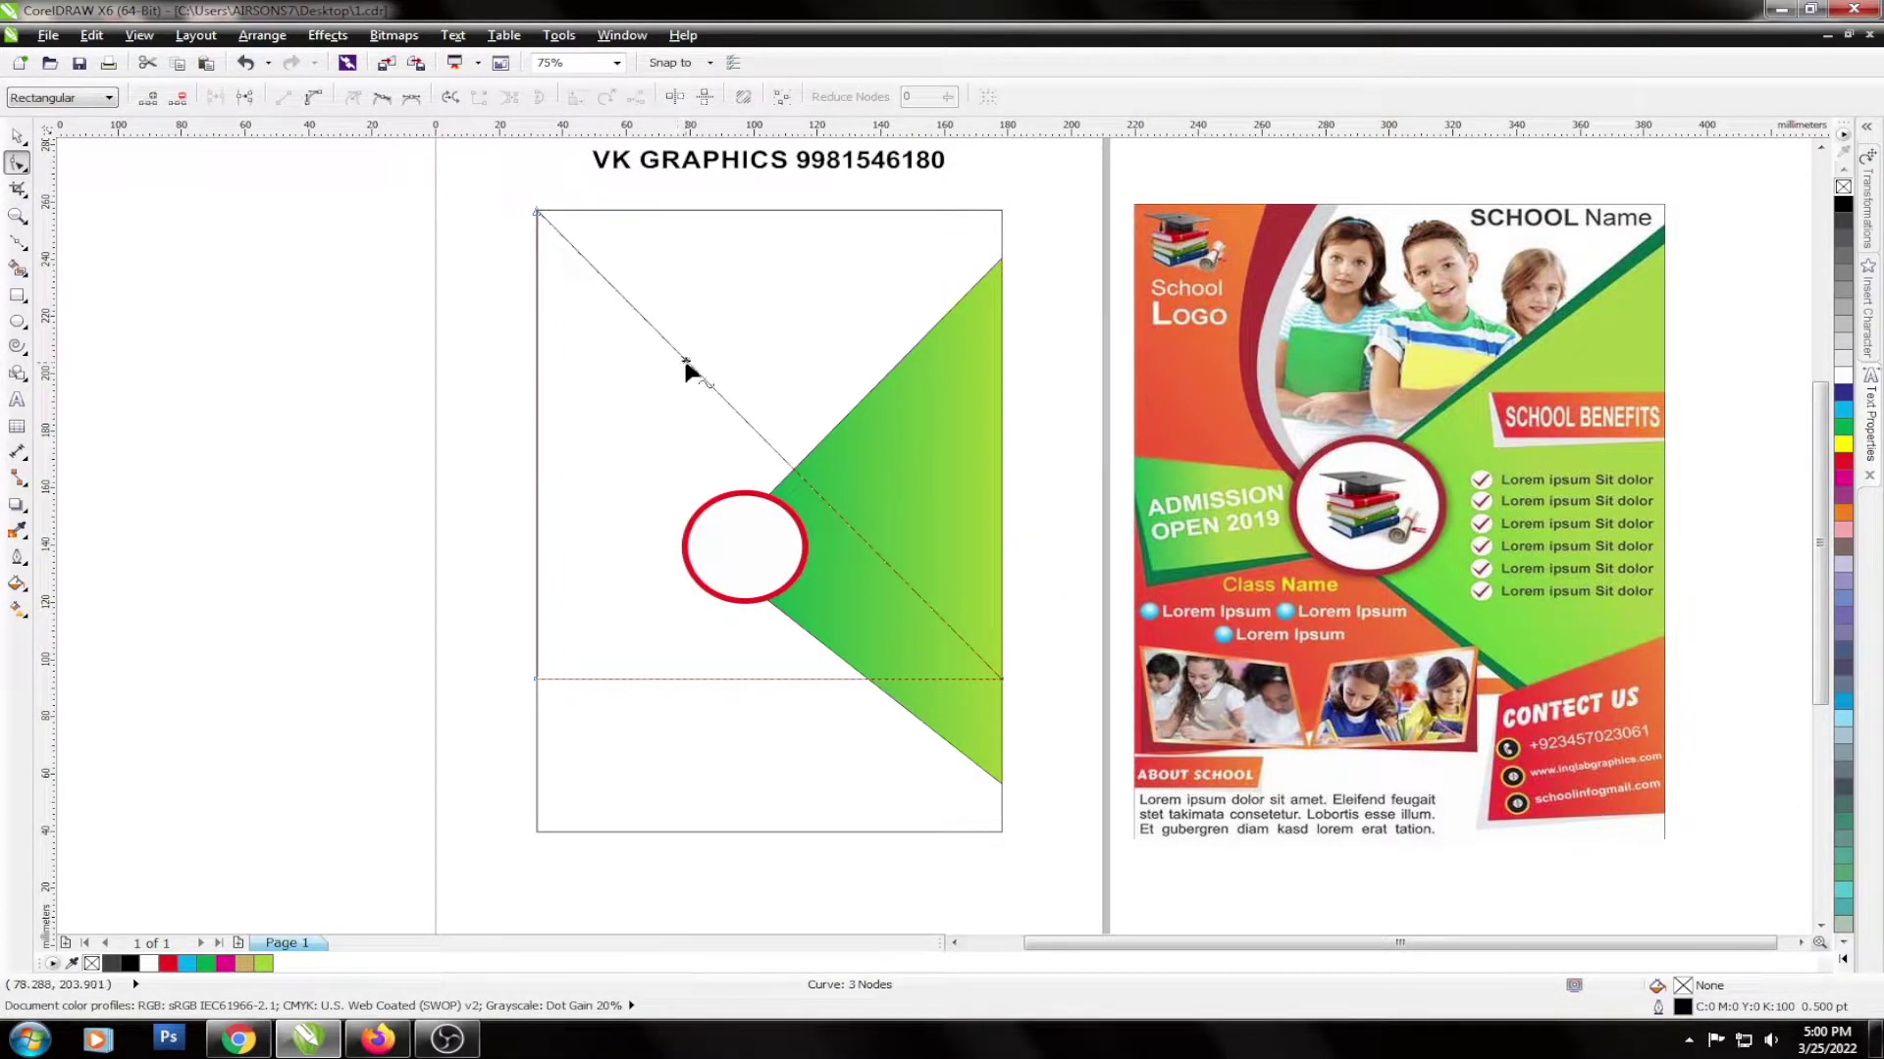
{"action": "right_click", "coordinate": [687, 371]}
{"action": "left_click", "coordinate": [745, 443]}
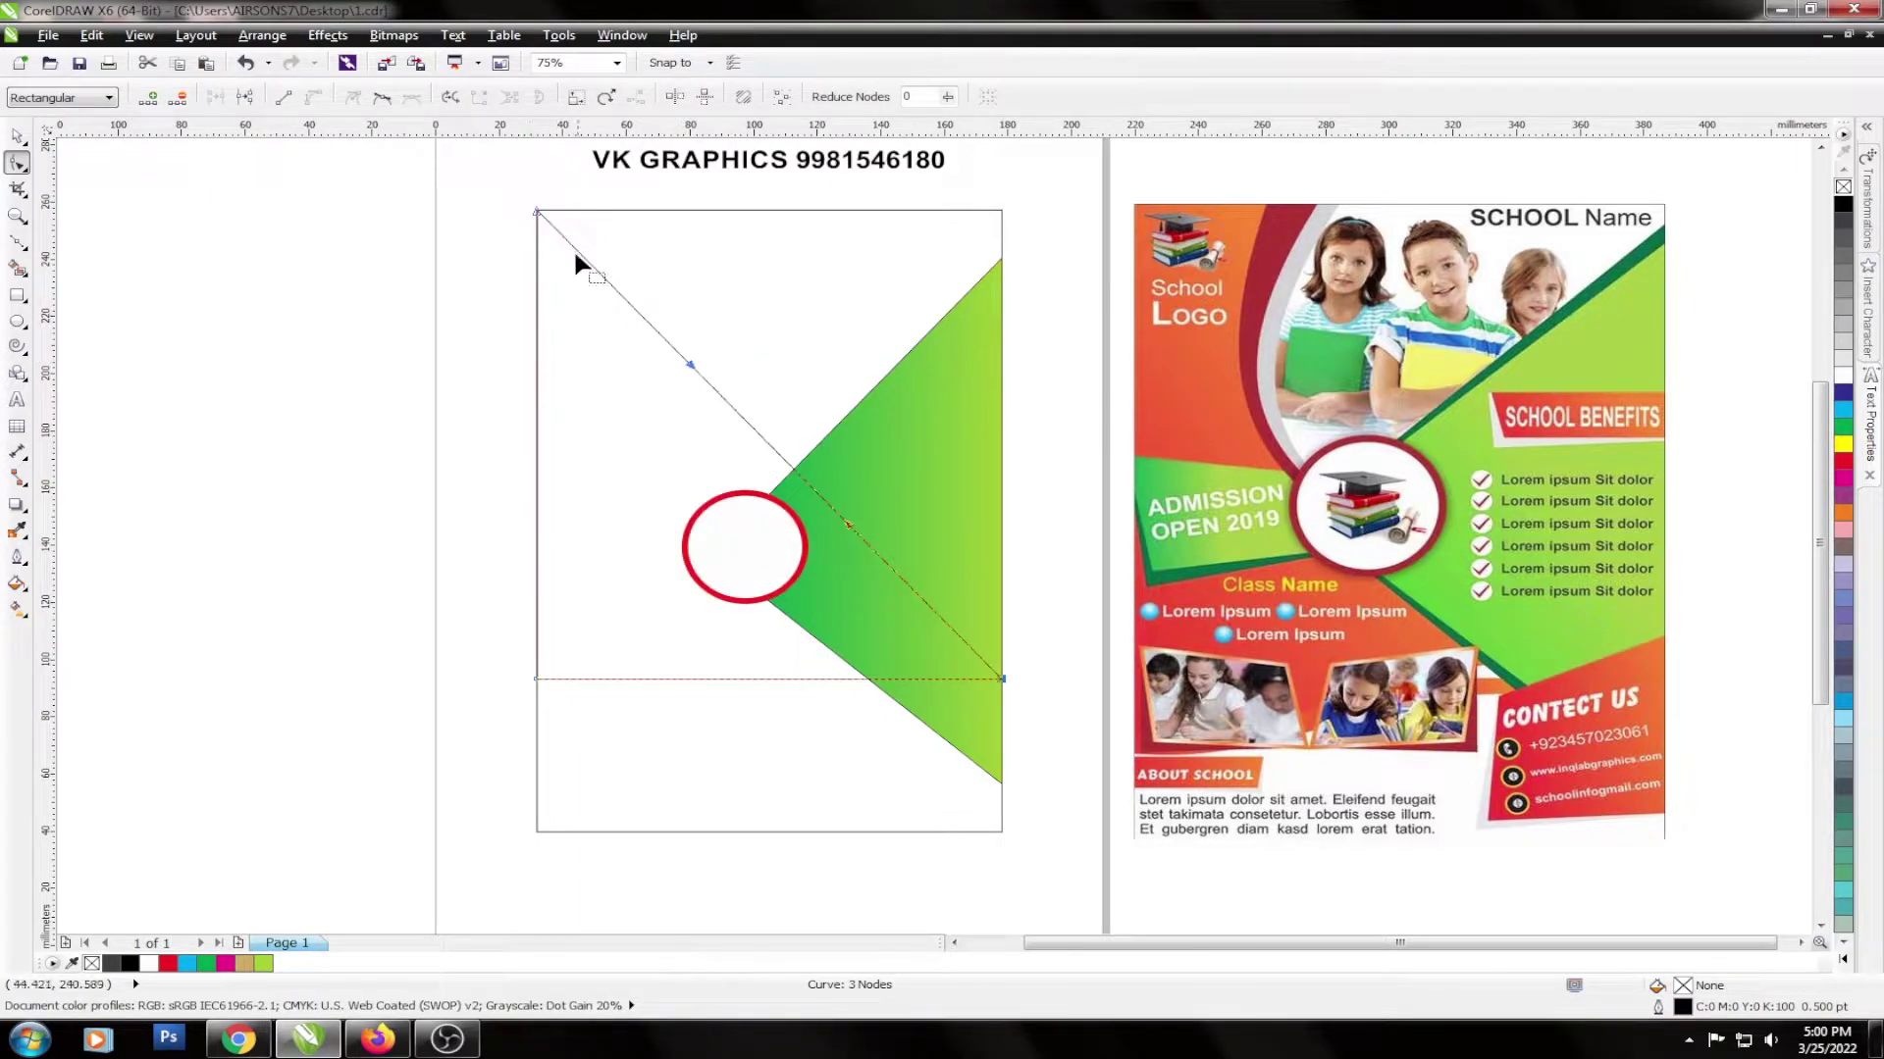
{"action": "left_click_drag", "start_coordinate": [604, 280], "coordinate": [652, 232]}
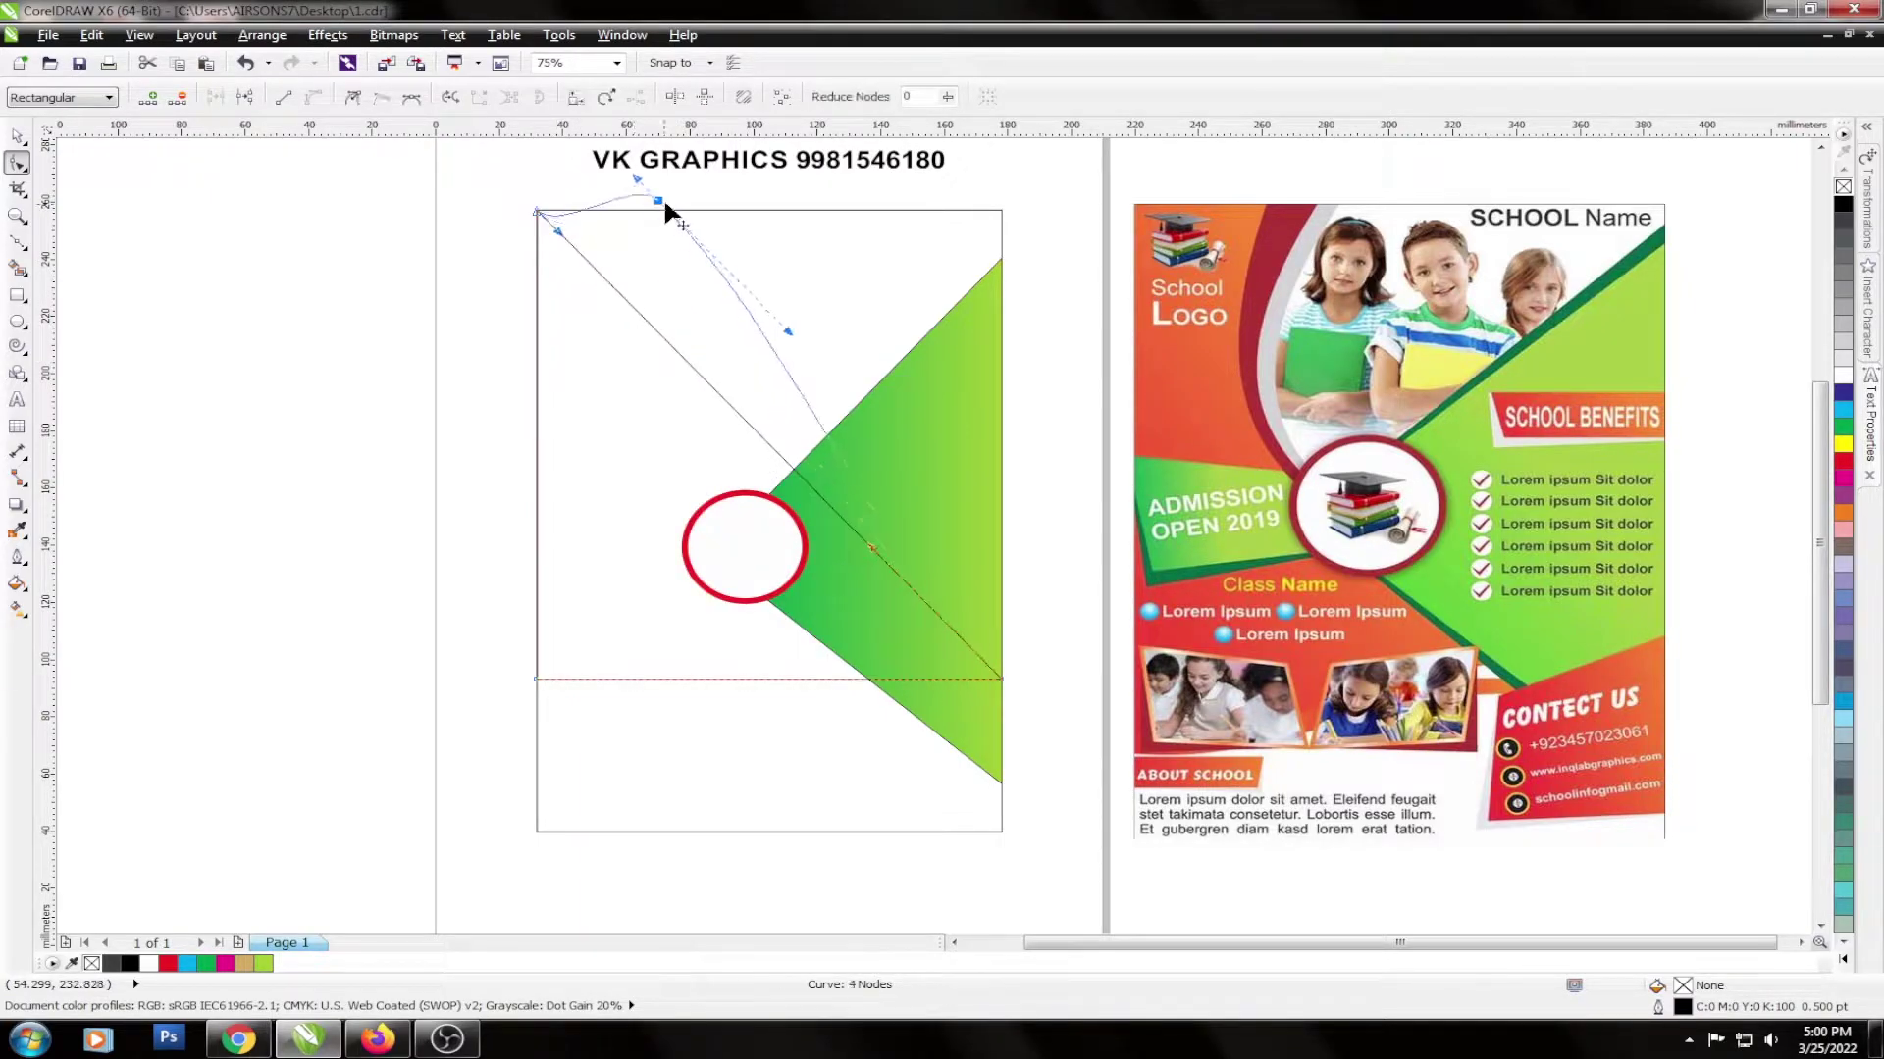
{"action": "key", "text": "ctrl+z"}
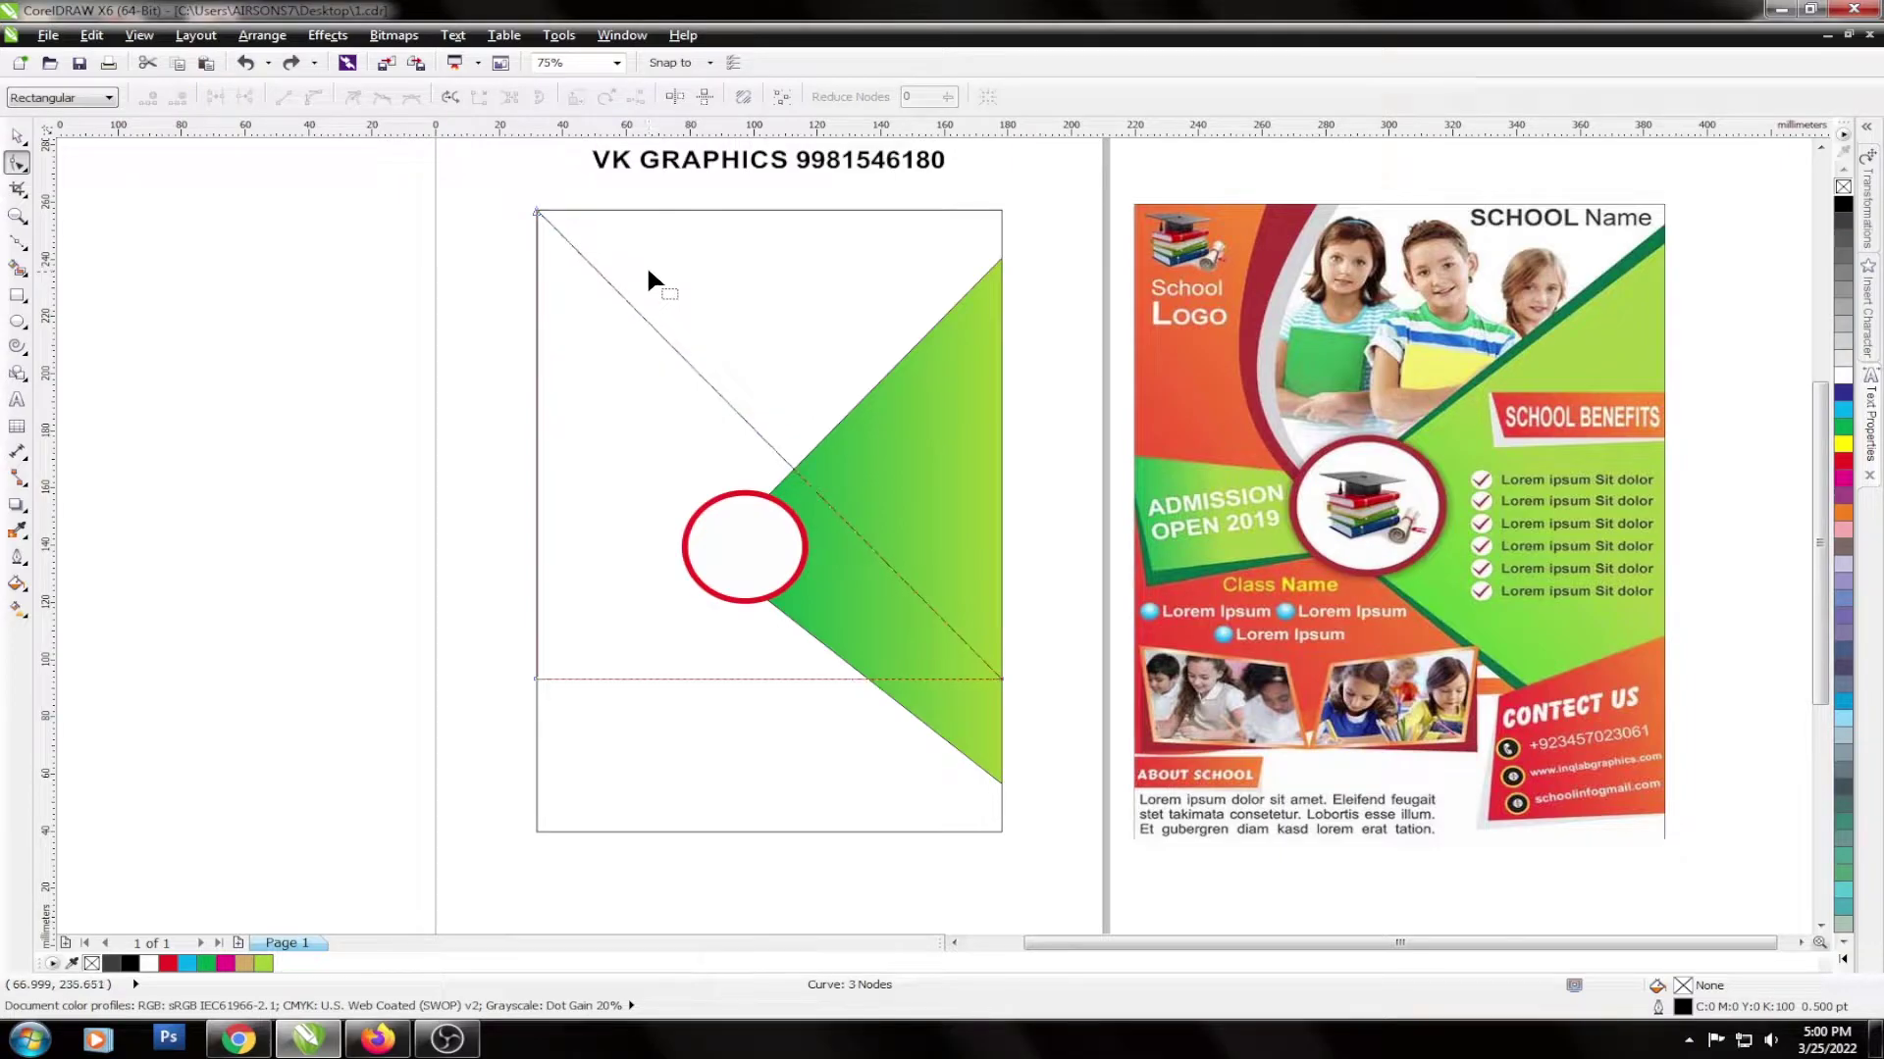
{"action": "key", "text": "ctrl+z"}
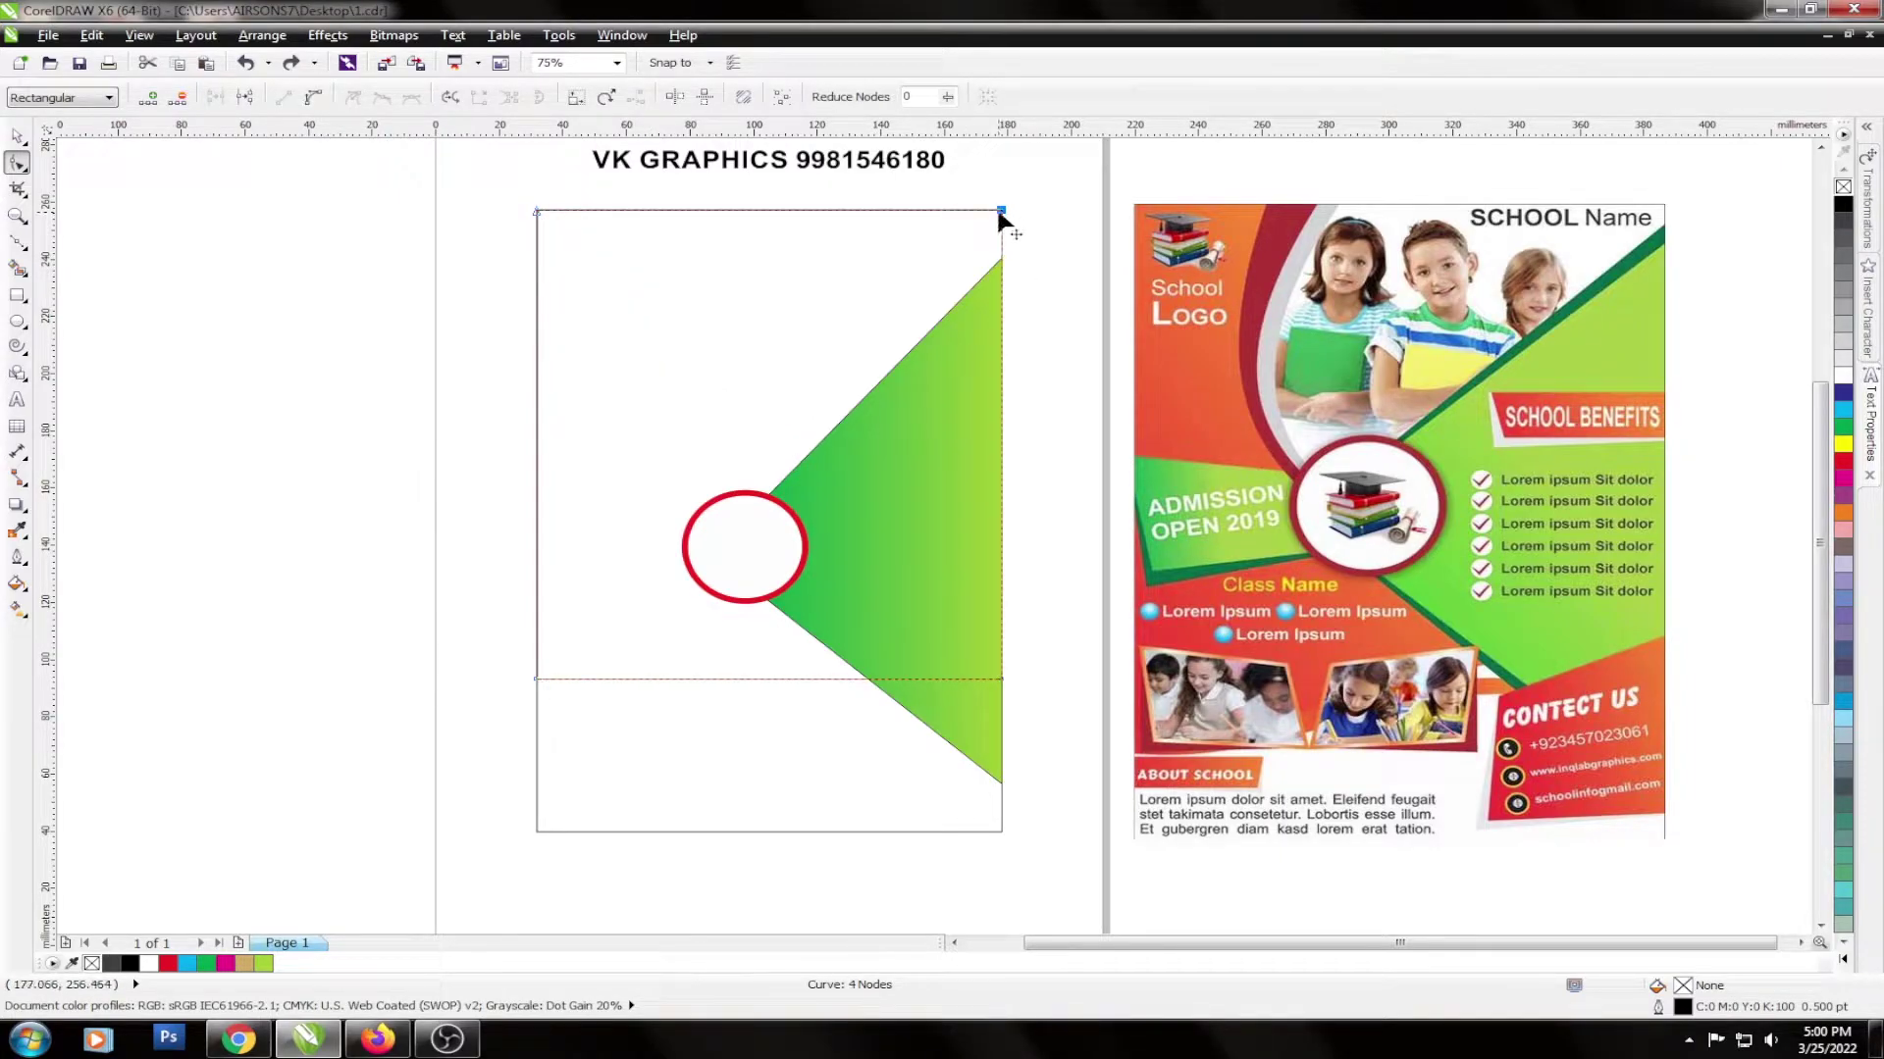
Slide the top-right corner left and bow that edge into a concave curve past the circle.
{"action": "left_click_drag", "start_coordinate": [999, 213], "coordinate": [580, 236]}
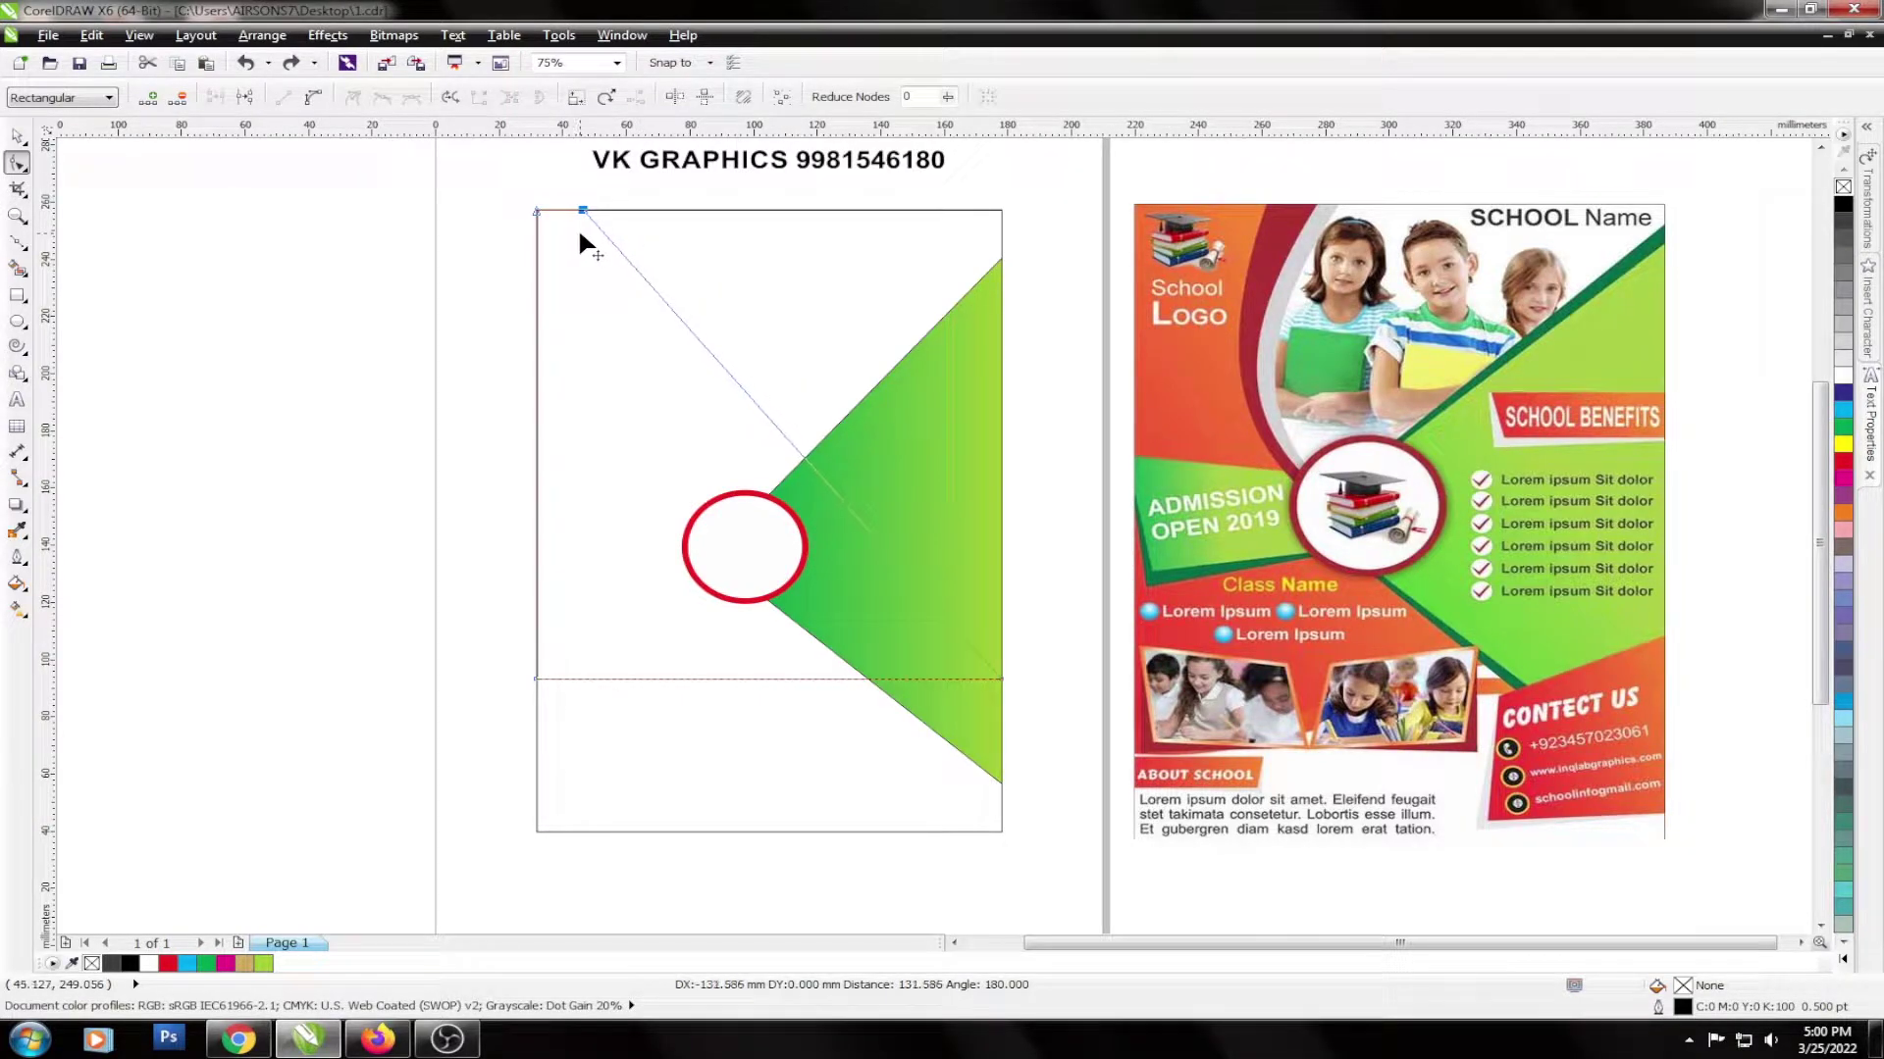
{"action": "right_click", "coordinate": [683, 319]}
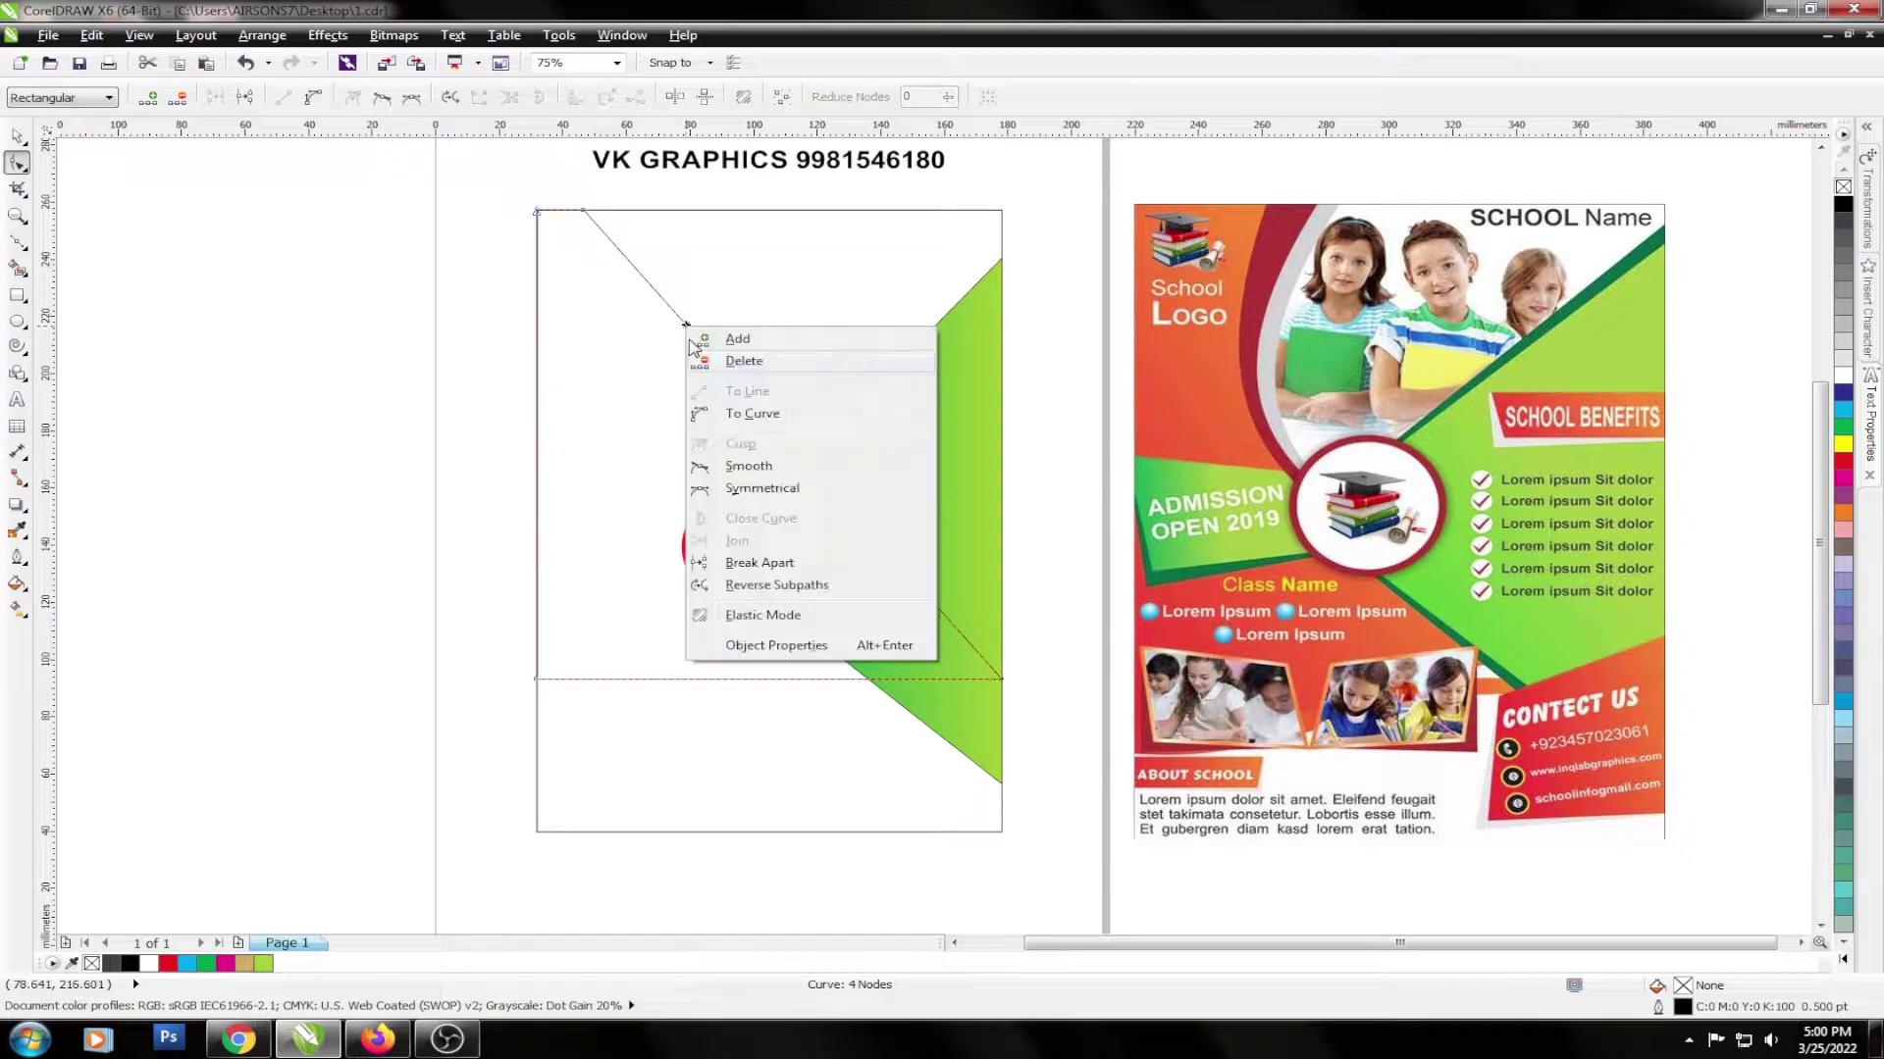
{"action": "left_click", "coordinate": [752, 420]}
{"action": "left_click_drag", "start_coordinate": [752, 409], "coordinate": [650, 520]}
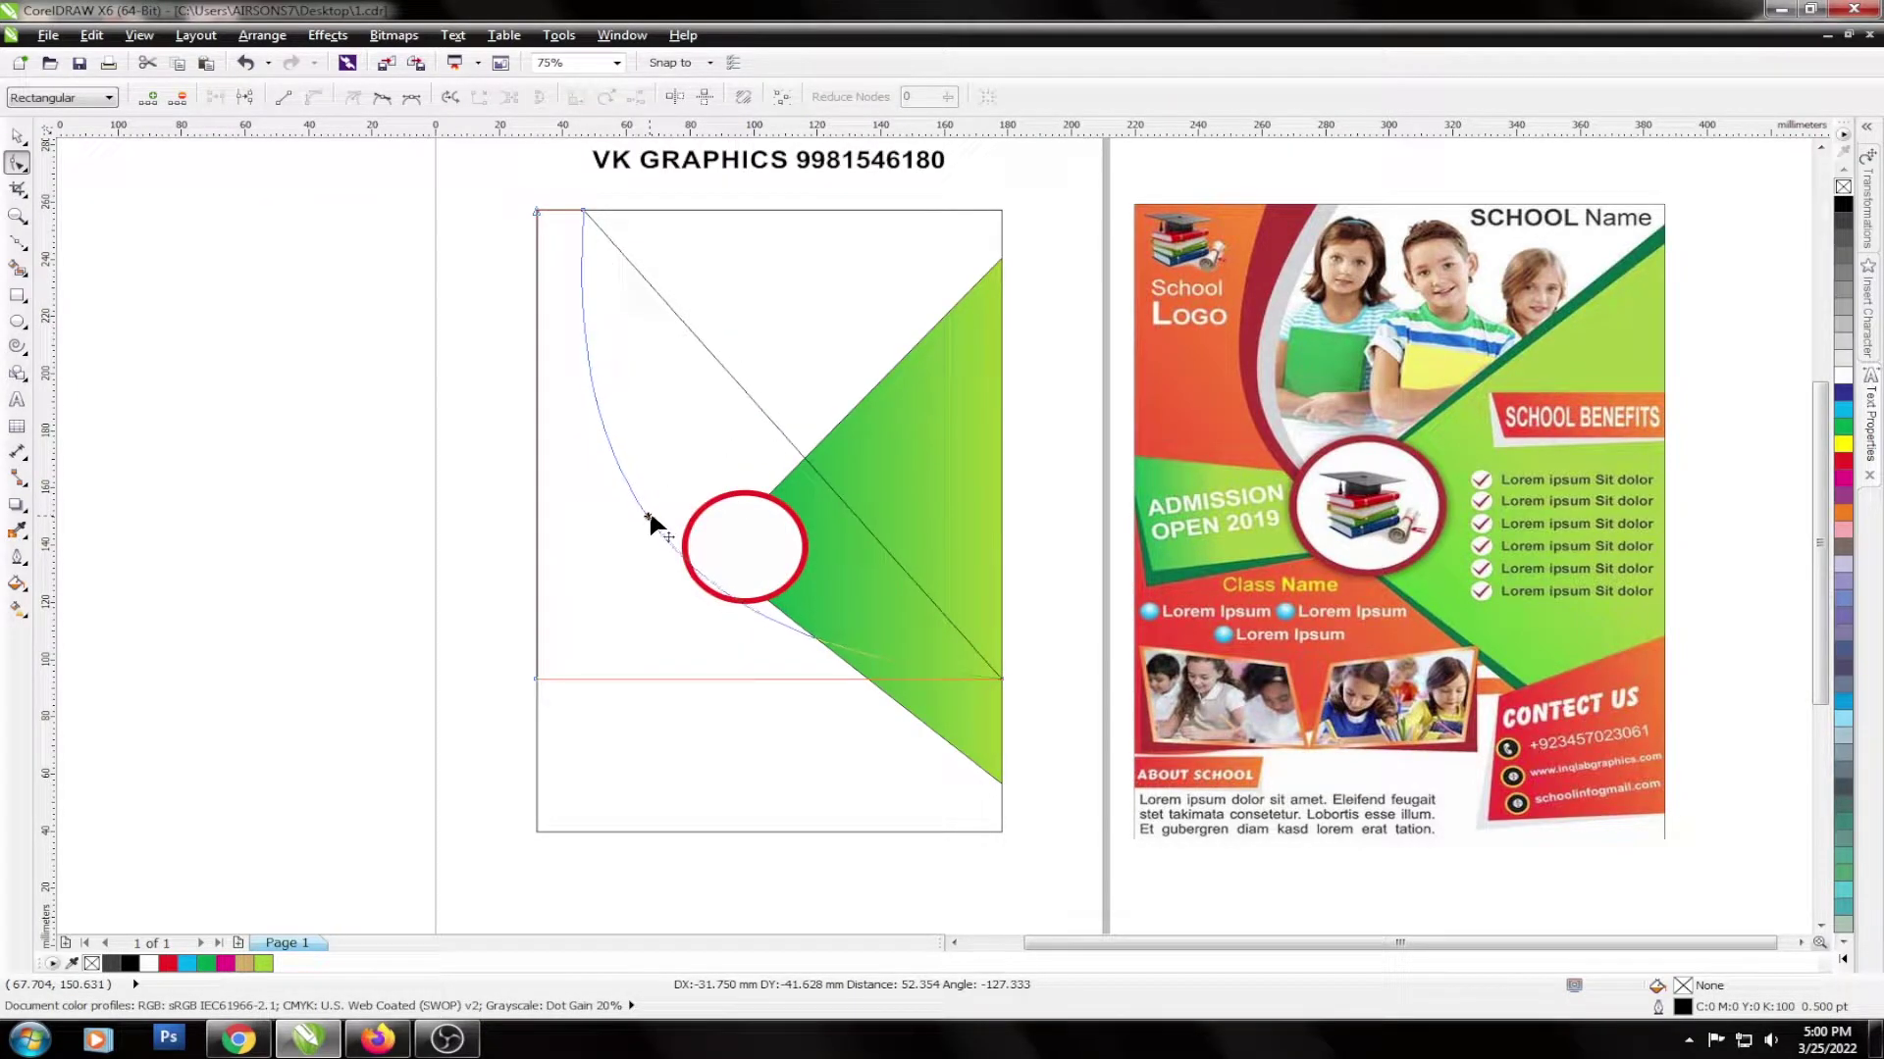
{"action": "left_click_drag", "start_coordinate": [649, 517], "coordinate": [645, 518]}
{"action": "key", "text": "space"}
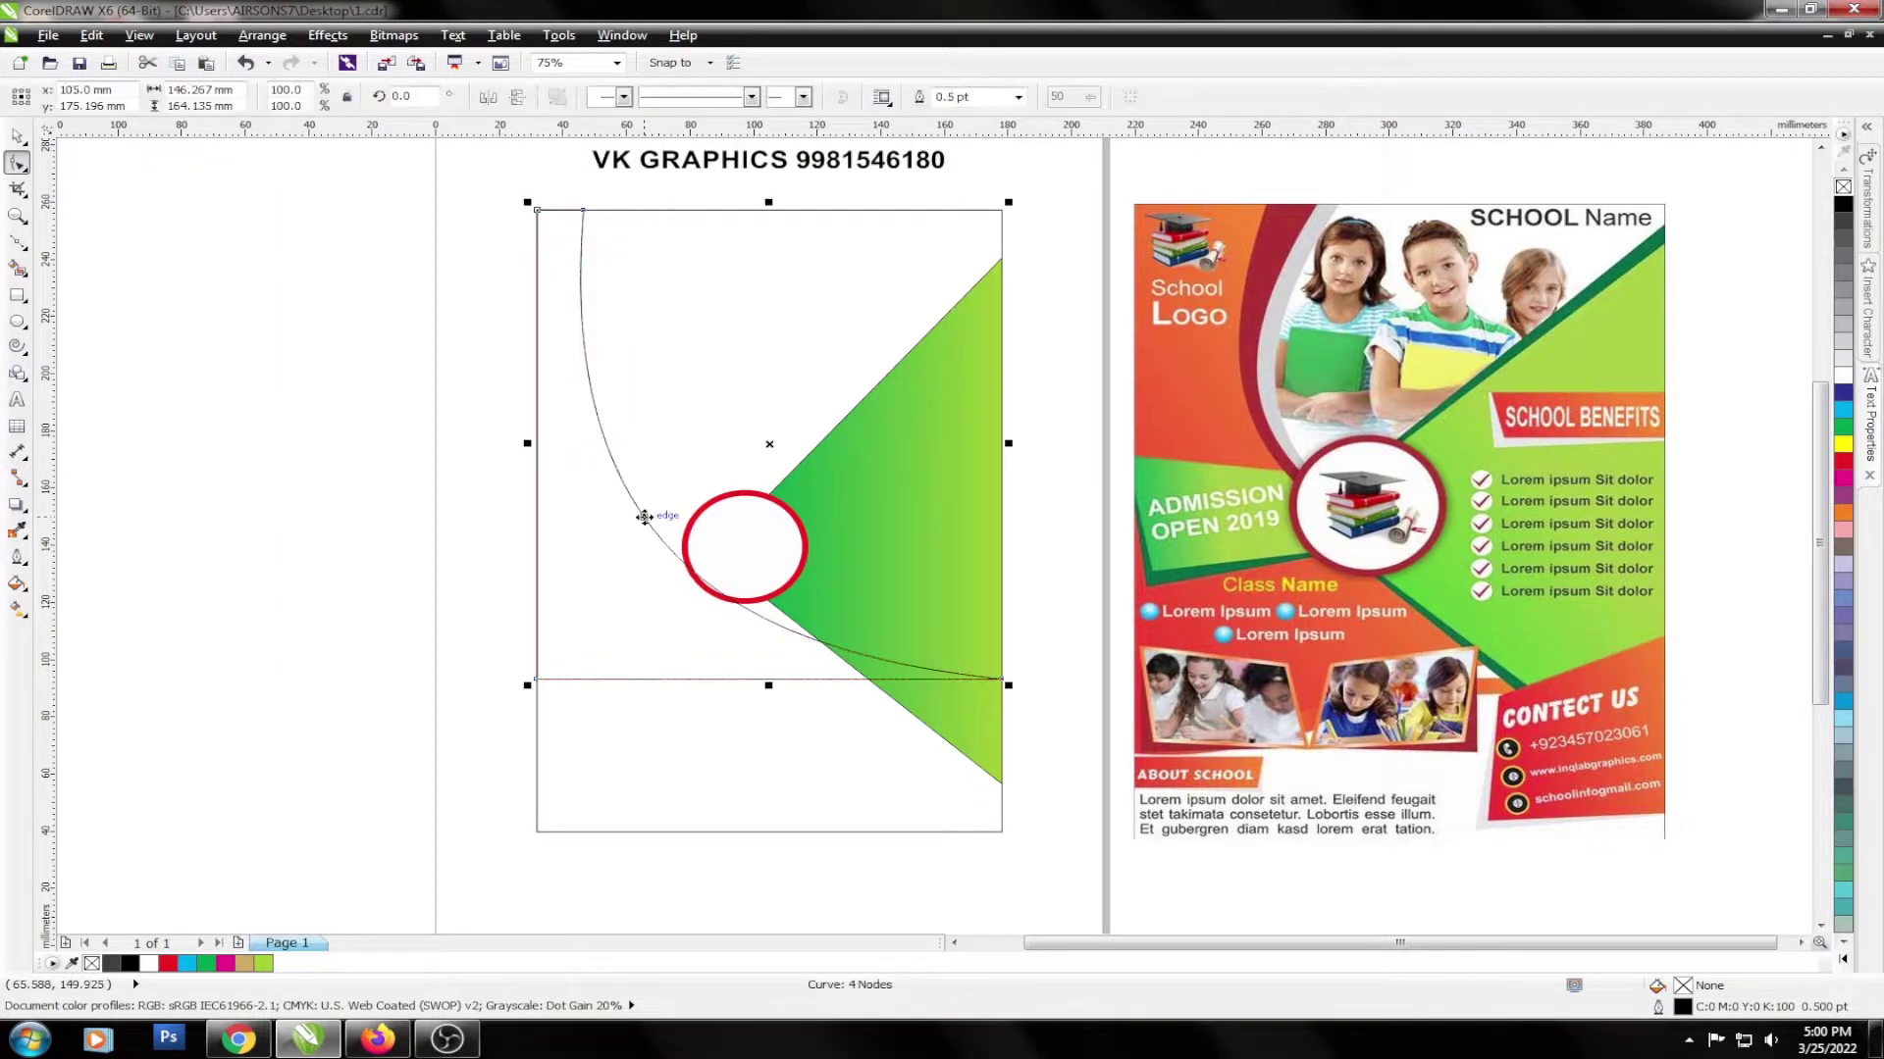
Offset a copy of the curved shape to the right and pull its top node further right.
{"action": "left_click_drag", "start_coordinate": [558, 456], "coordinate": [607, 459]}
{"action": "key", "text": "ctrl+z"}
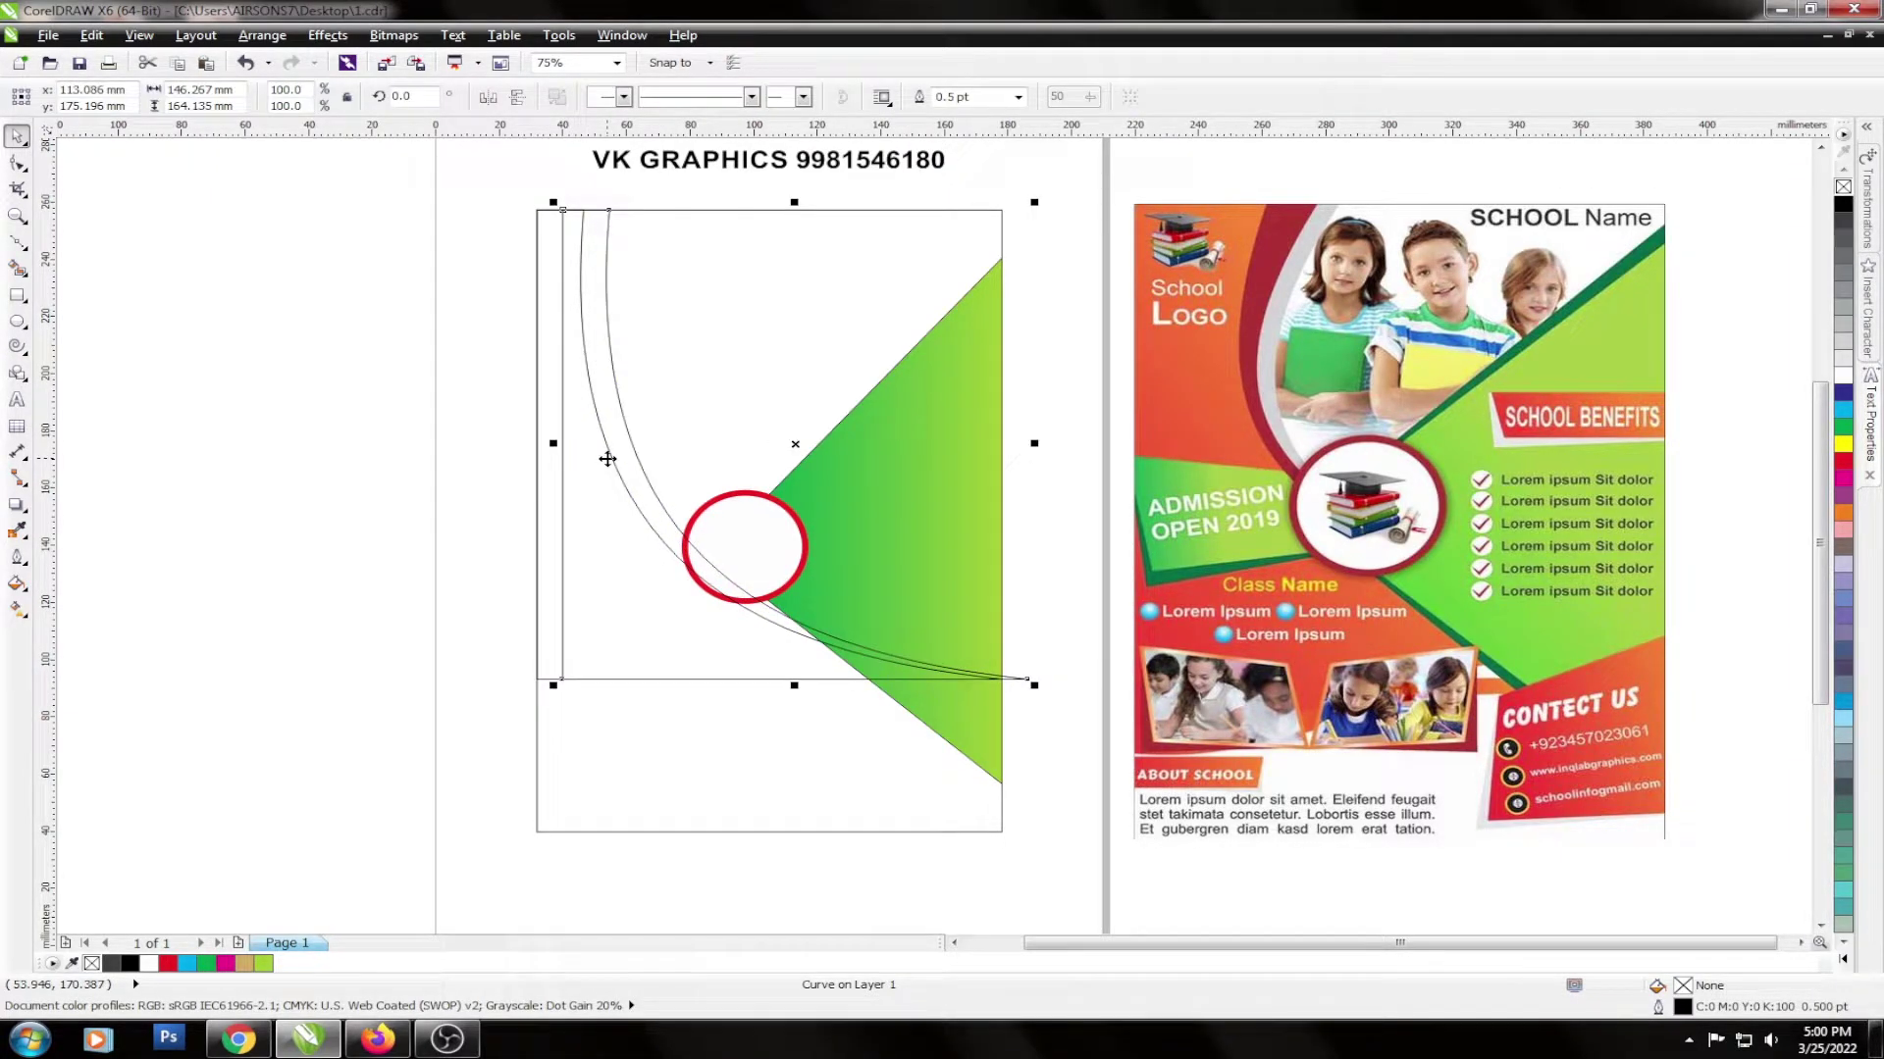
{"action": "key", "text": "F10"}
{"action": "left_click", "coordinate": [610, 209]}
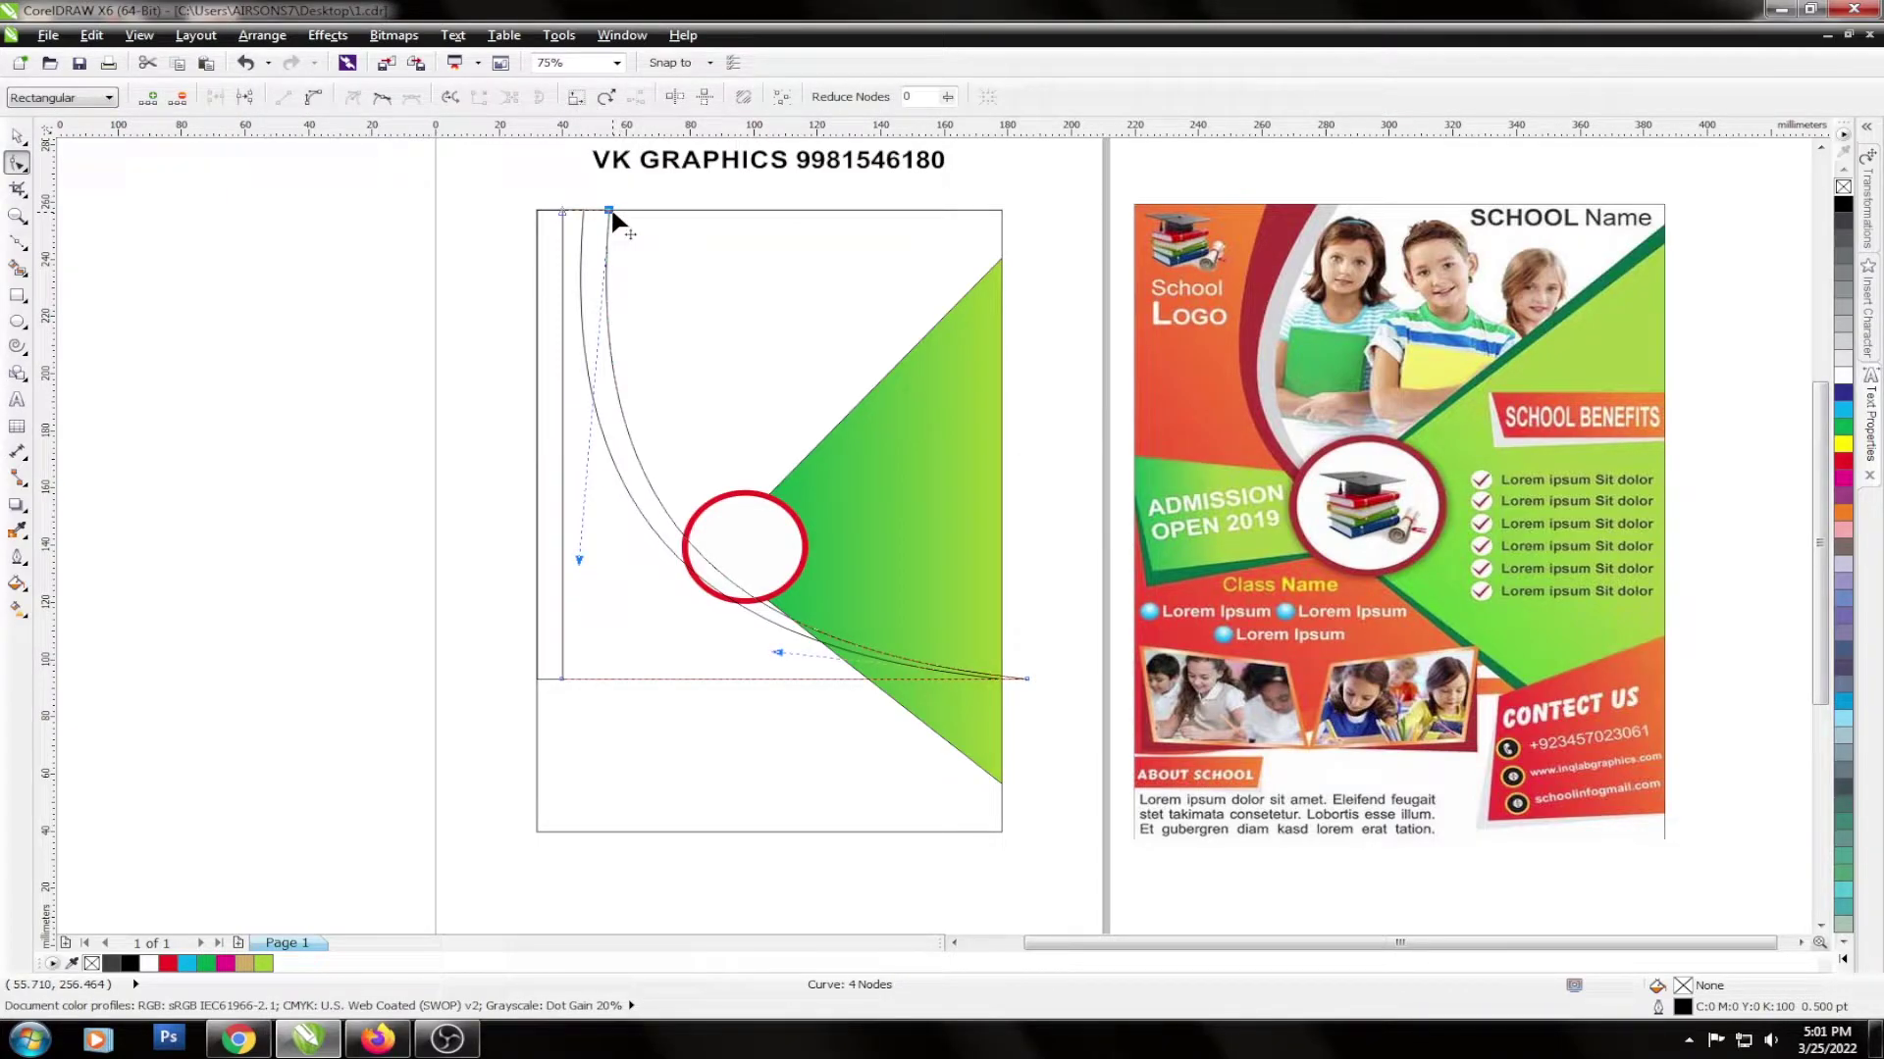
{"action": "left_click_drag", "start_coordinate": [612, 216], "coordinate": [625, 243]}
{"action": "key", "text": "space"}
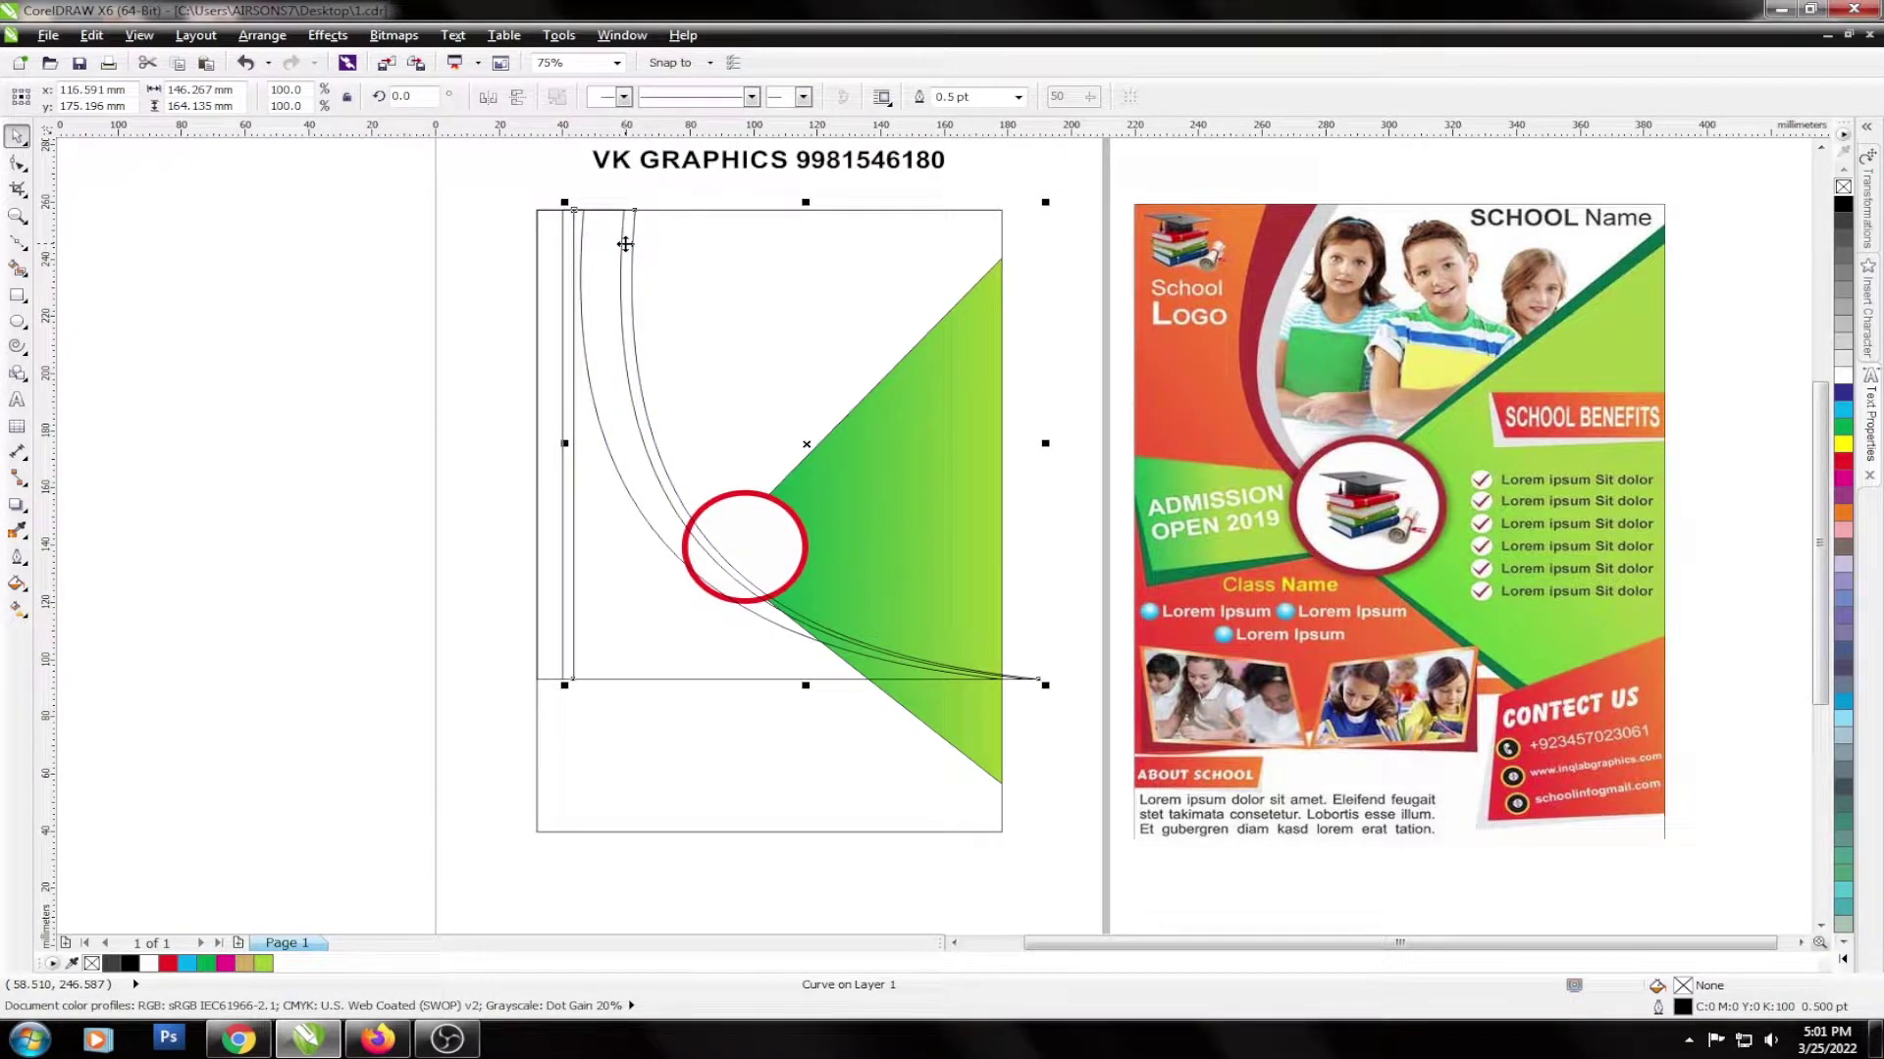
Move one curved shape to the page edge and fill it orange, and fill another one red.
{"action": "left_click_drag", "start_coordinate": [625, 243], "coordinate": [550, 261]}
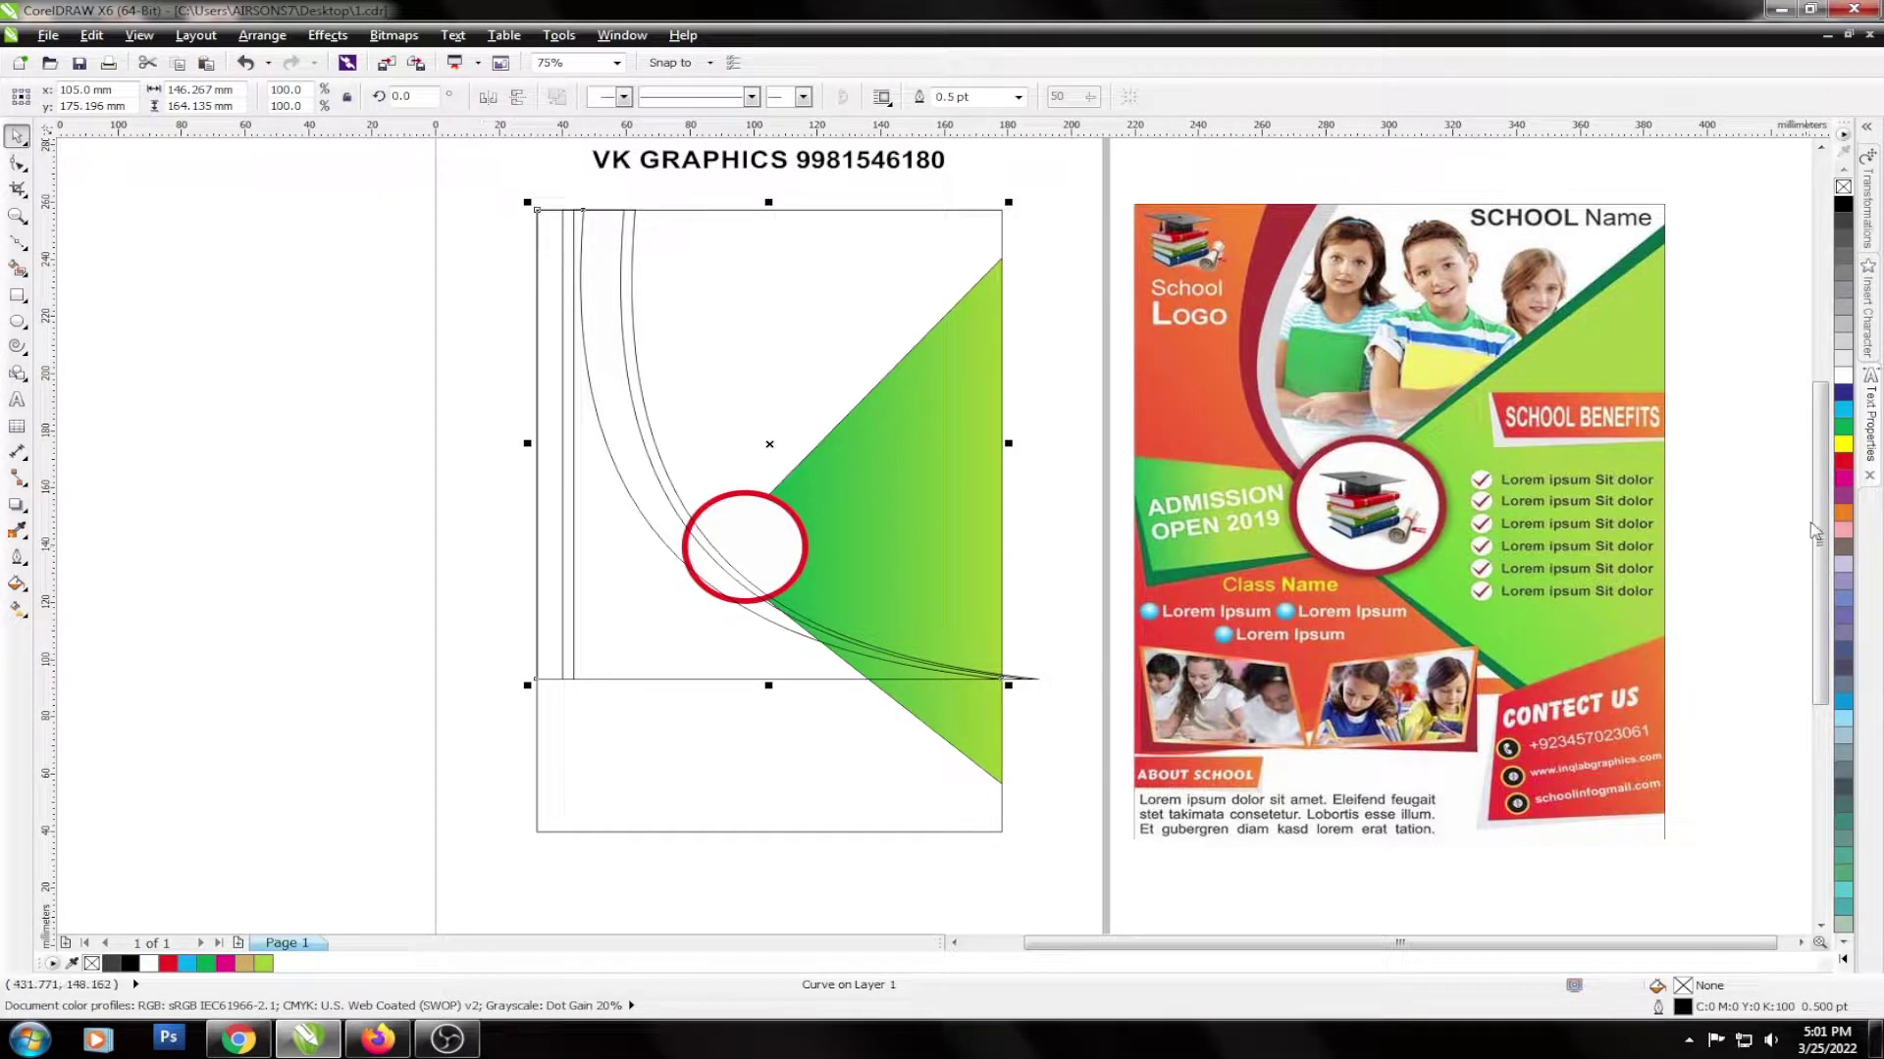
{"action": "left_click", "coordinate": [1843, 518]}
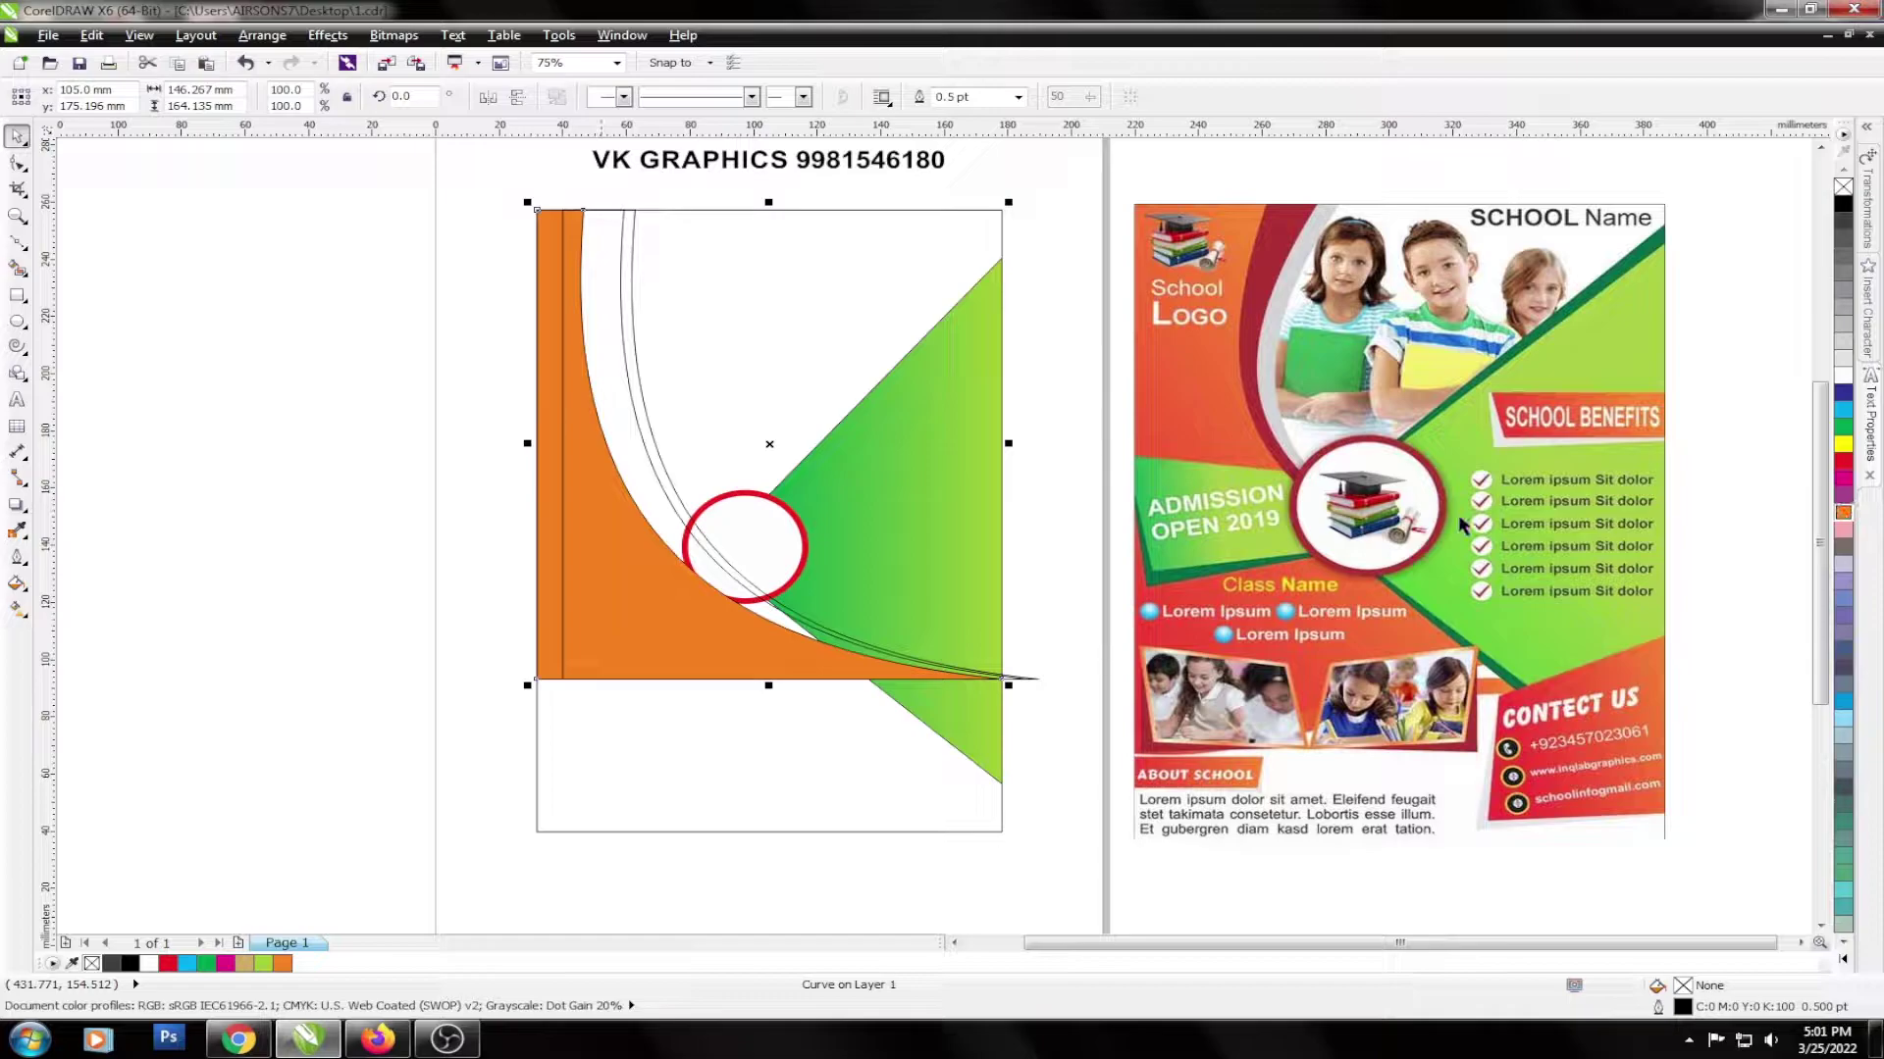
{"action": "left_click", "coordinate": [524, 253]}
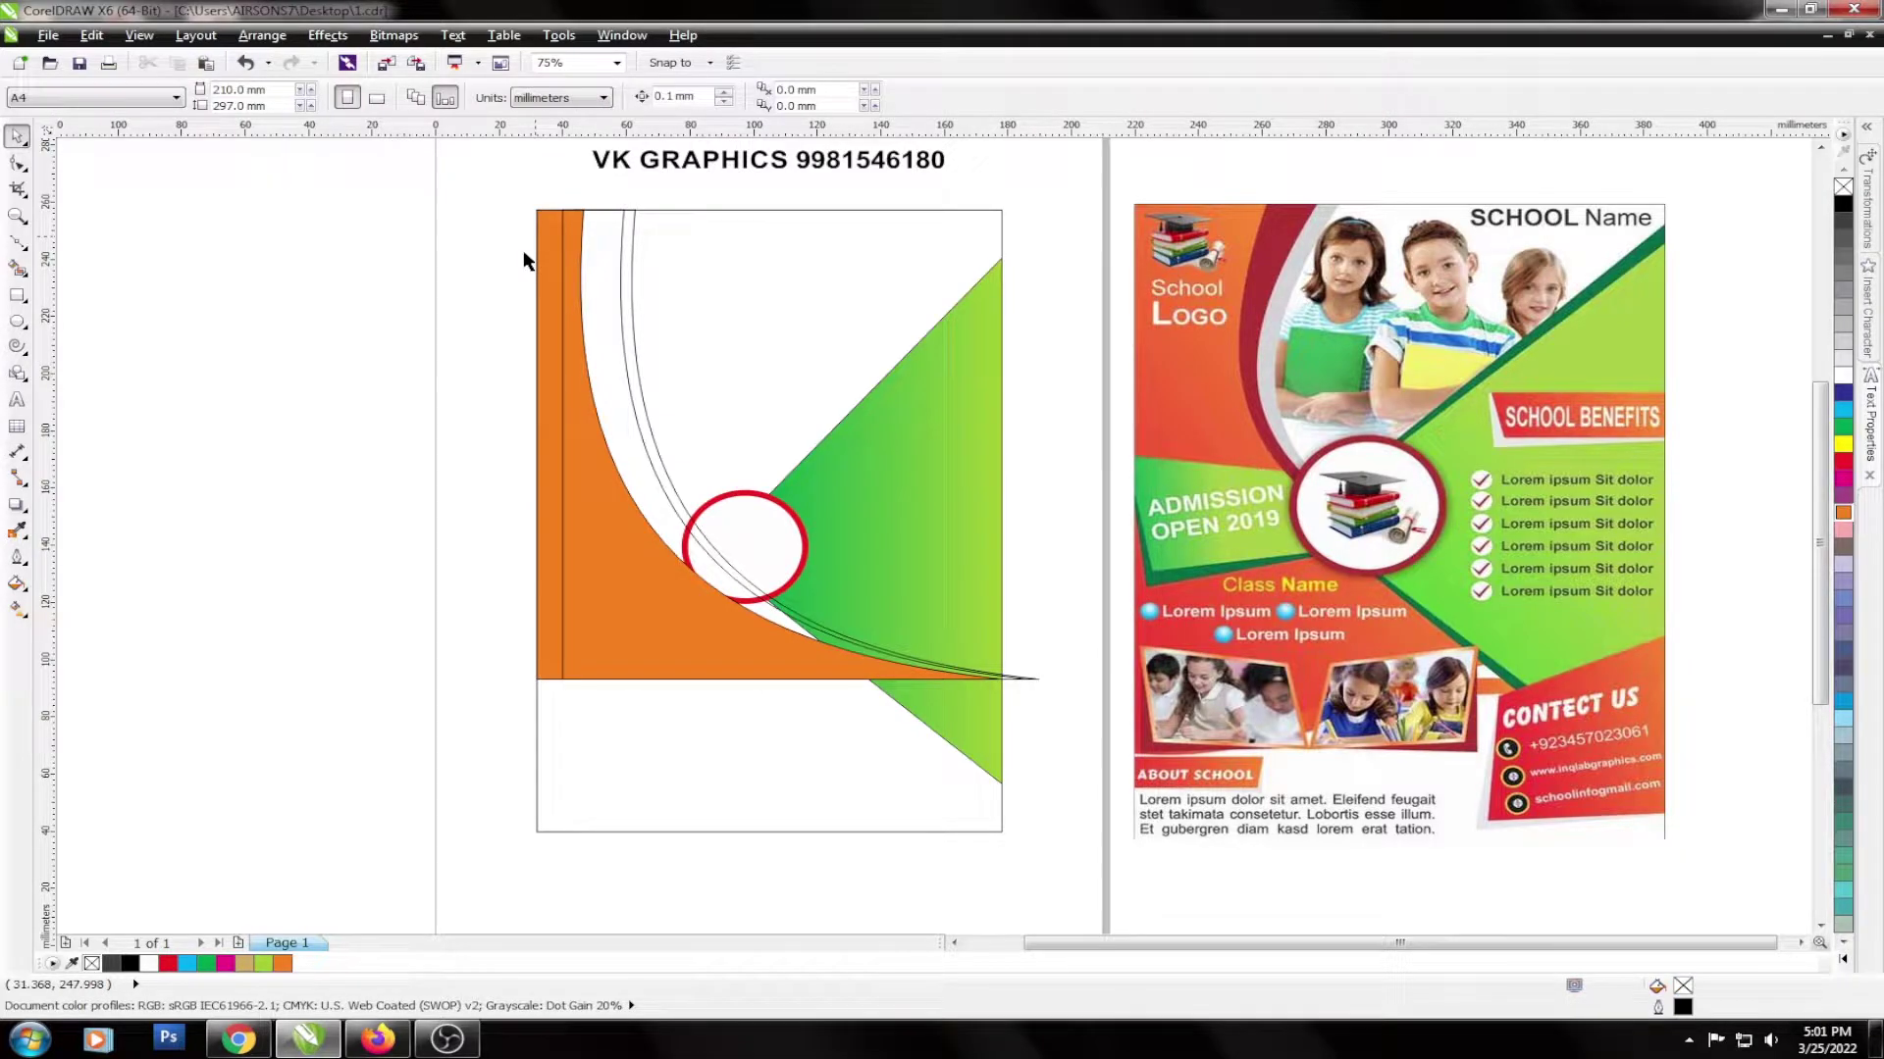
{"action": "left_click", "coordinate": [587, 224]}
{"action": "left_click", "coordinate": [1843, 461]}
{"action": "key", "text": "Escape"}
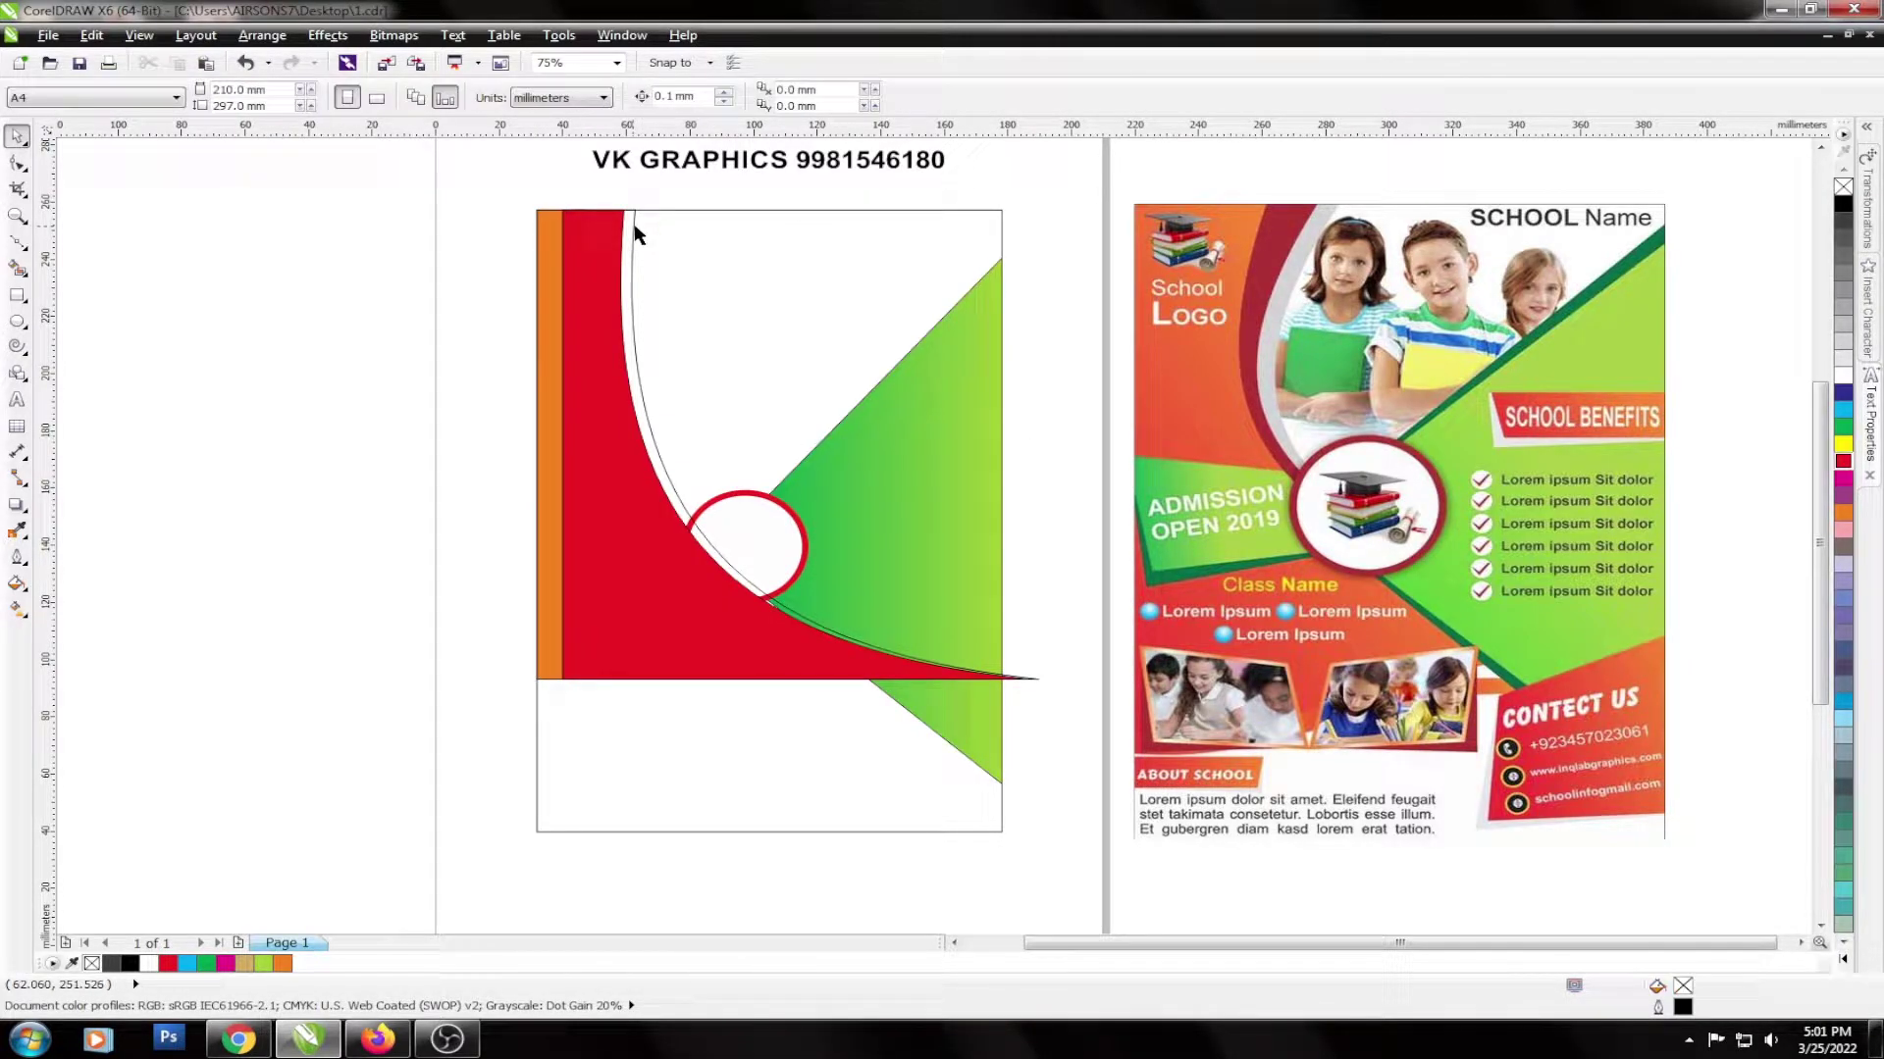
Fill a curved shape light grey and reorder the stack so the orange panel sits above the red.
{"action": "left_click", "coordinate": [635, 233]}
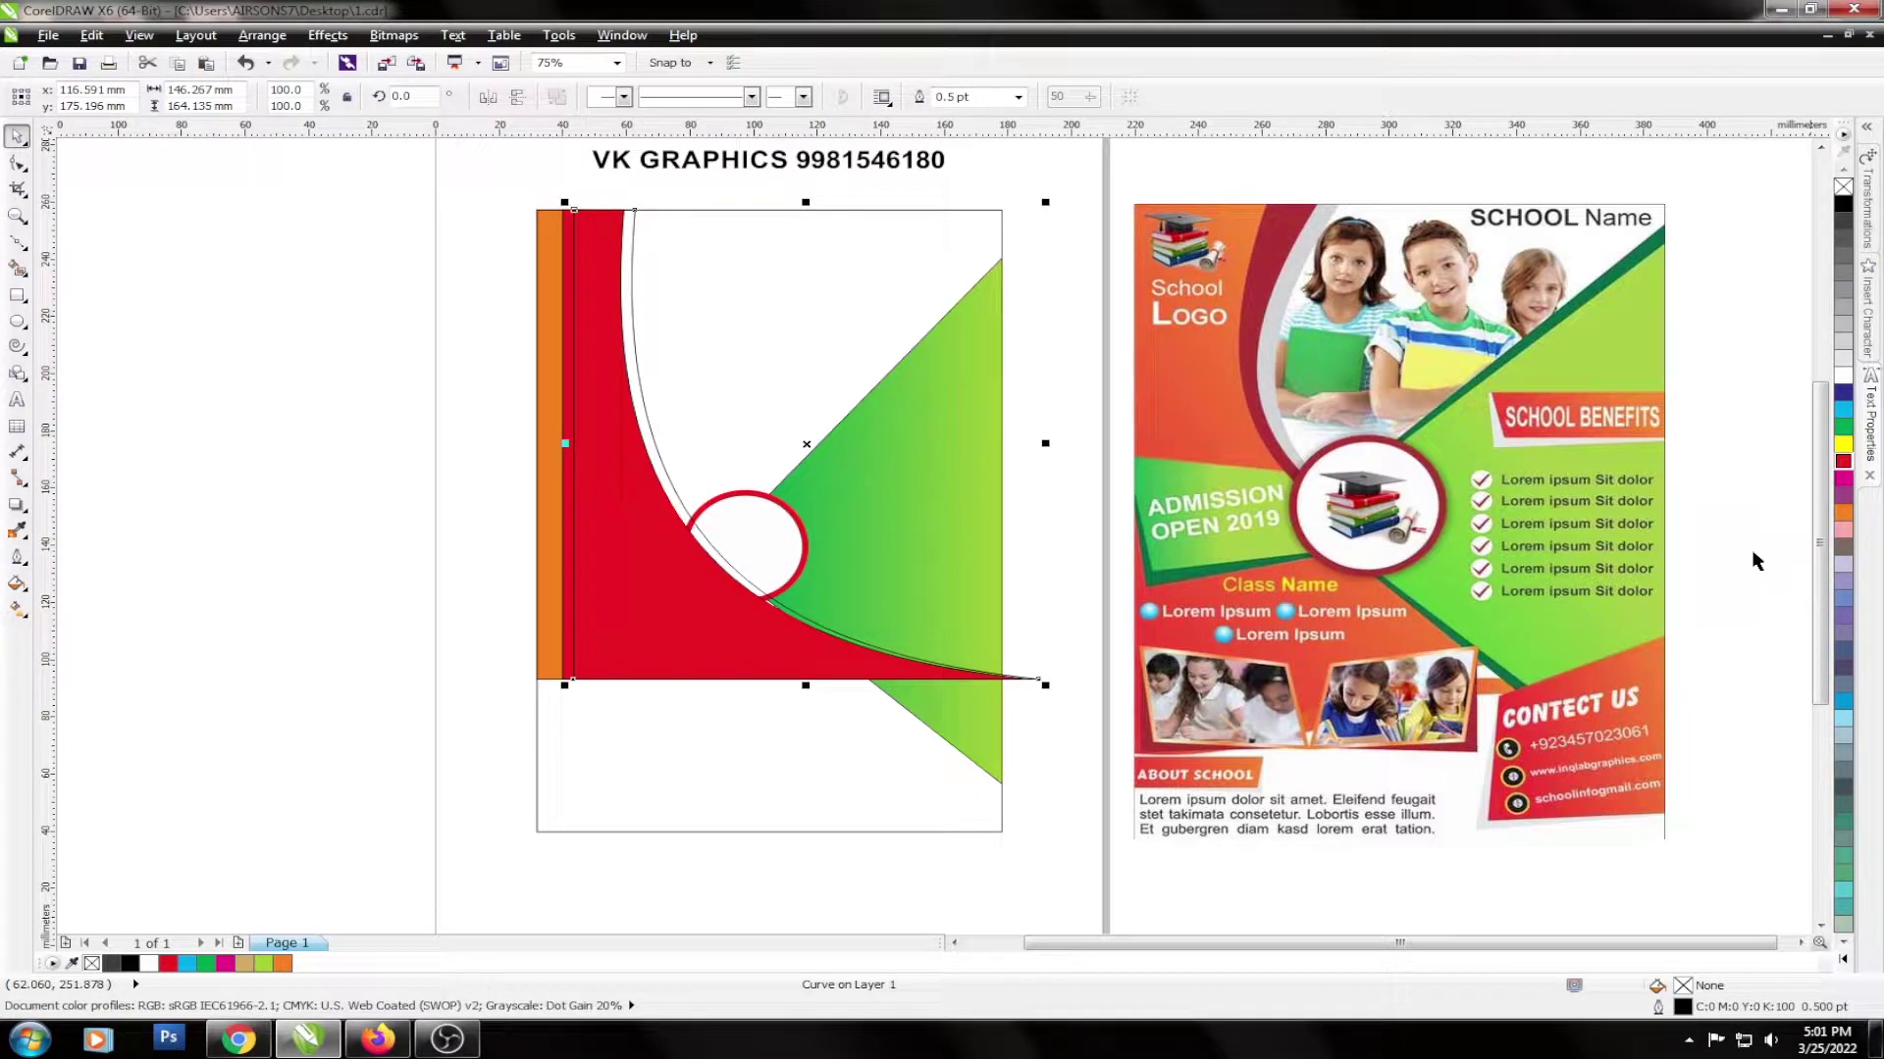
{"action": "left_click", "coordinate": [1843, 342]}
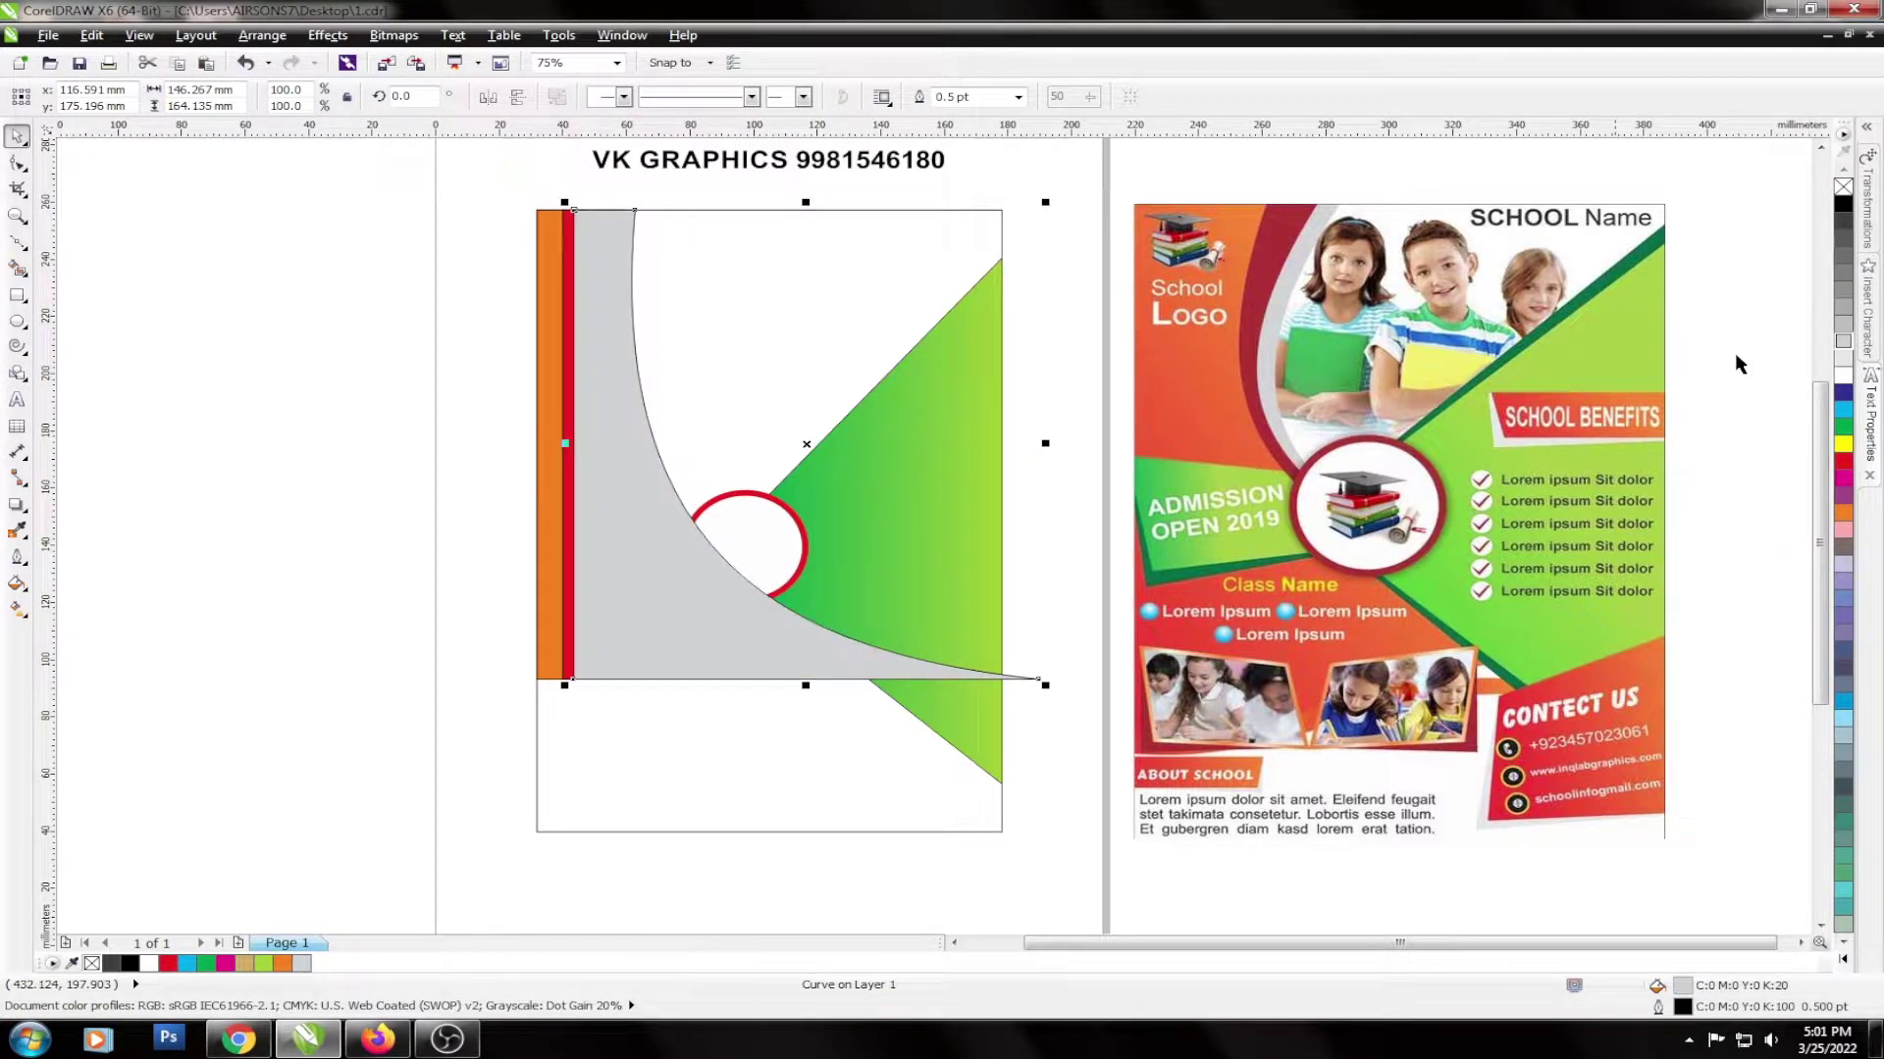
{"action": "key", "text": "ctrl+Page_Down"}
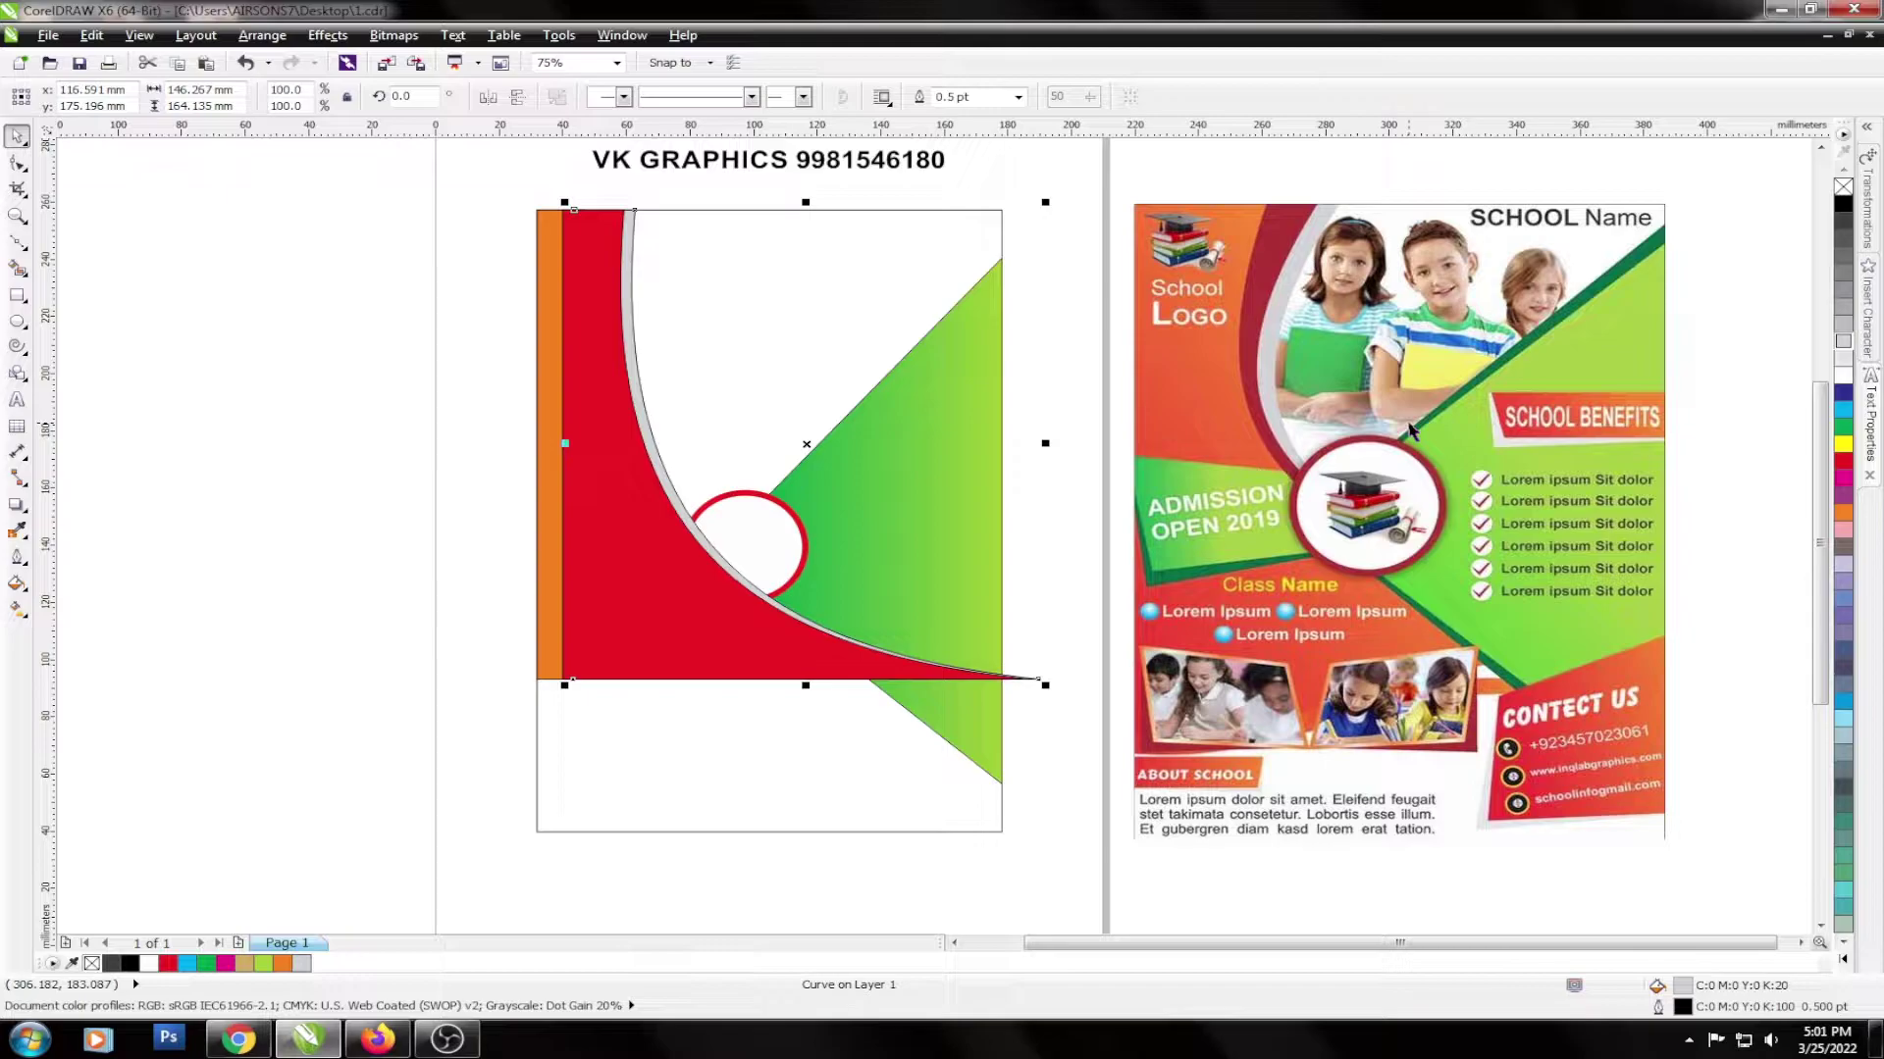
{"action": "left_click", "coordinate": [590, 244], "text": "shift"}
{"action": "key", "text": "ctrl+Page_Up"}
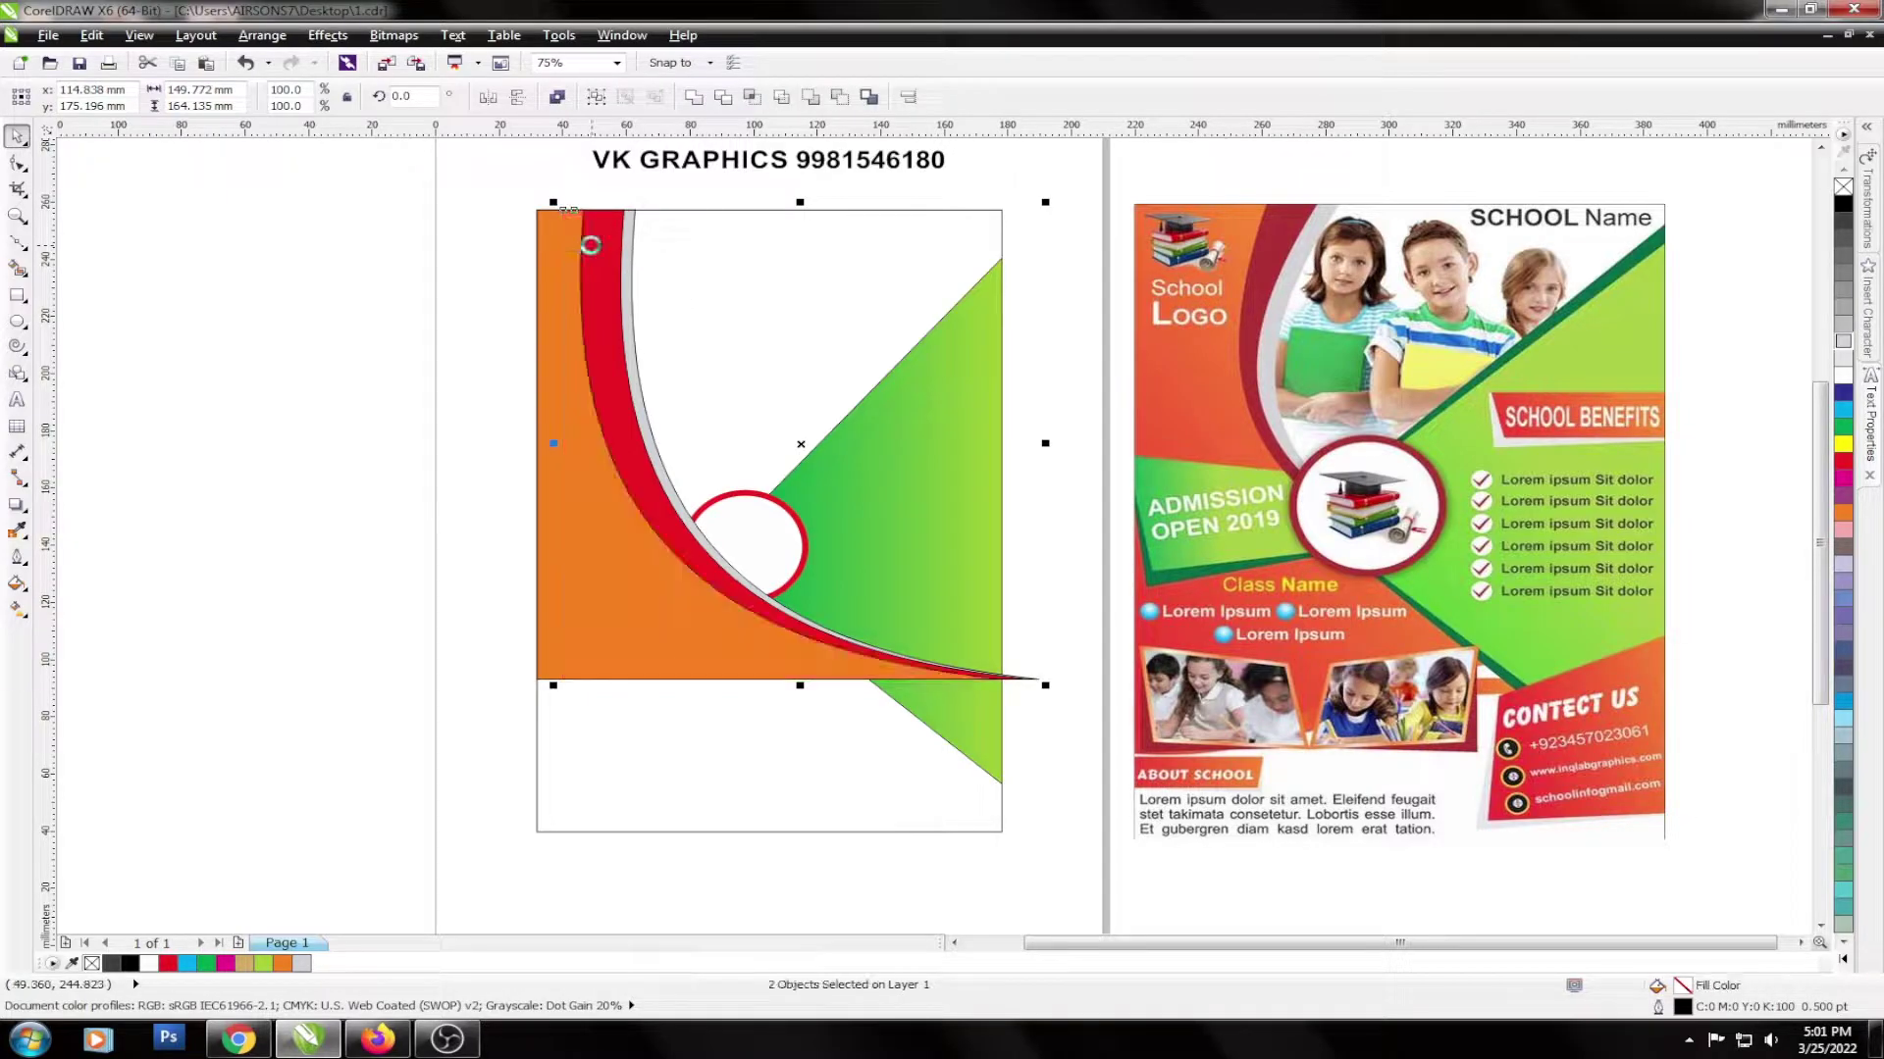
{"action": "left_click", "coordinate": [599, 249]}
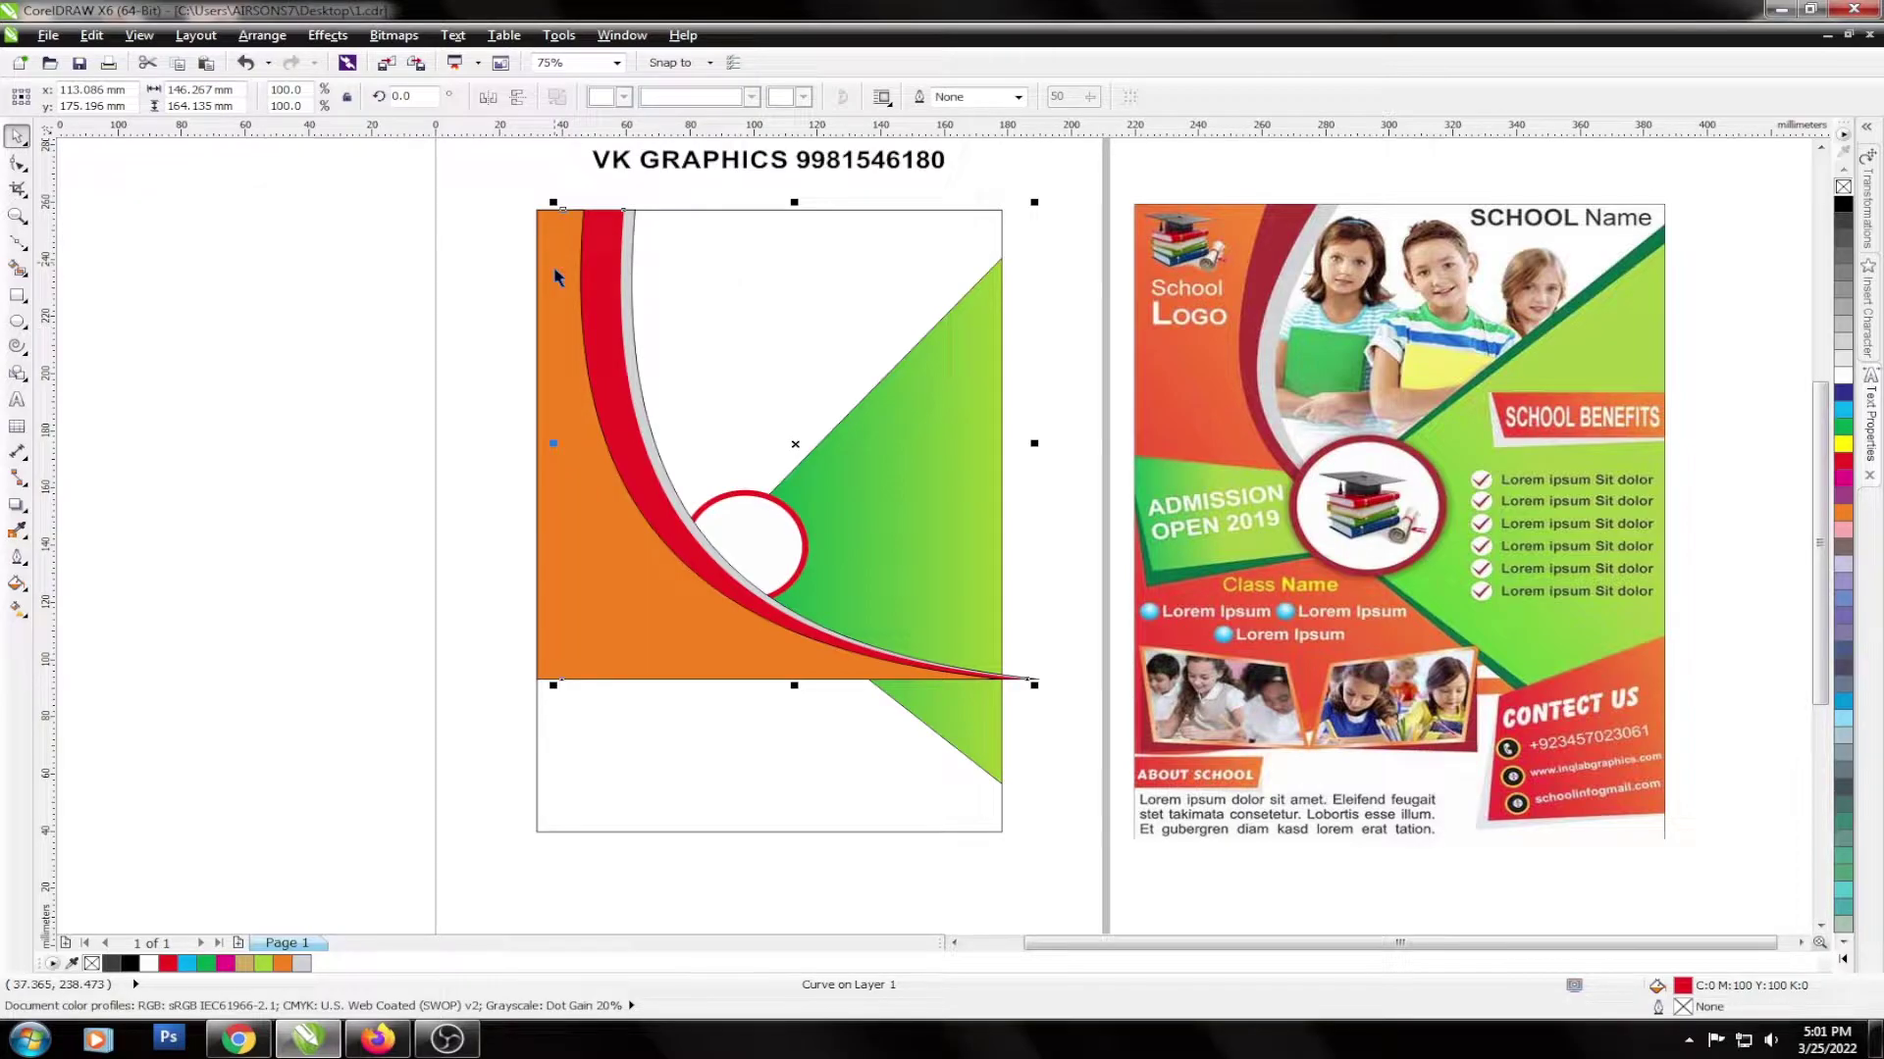
{"action": "key", "text": "Escape"}
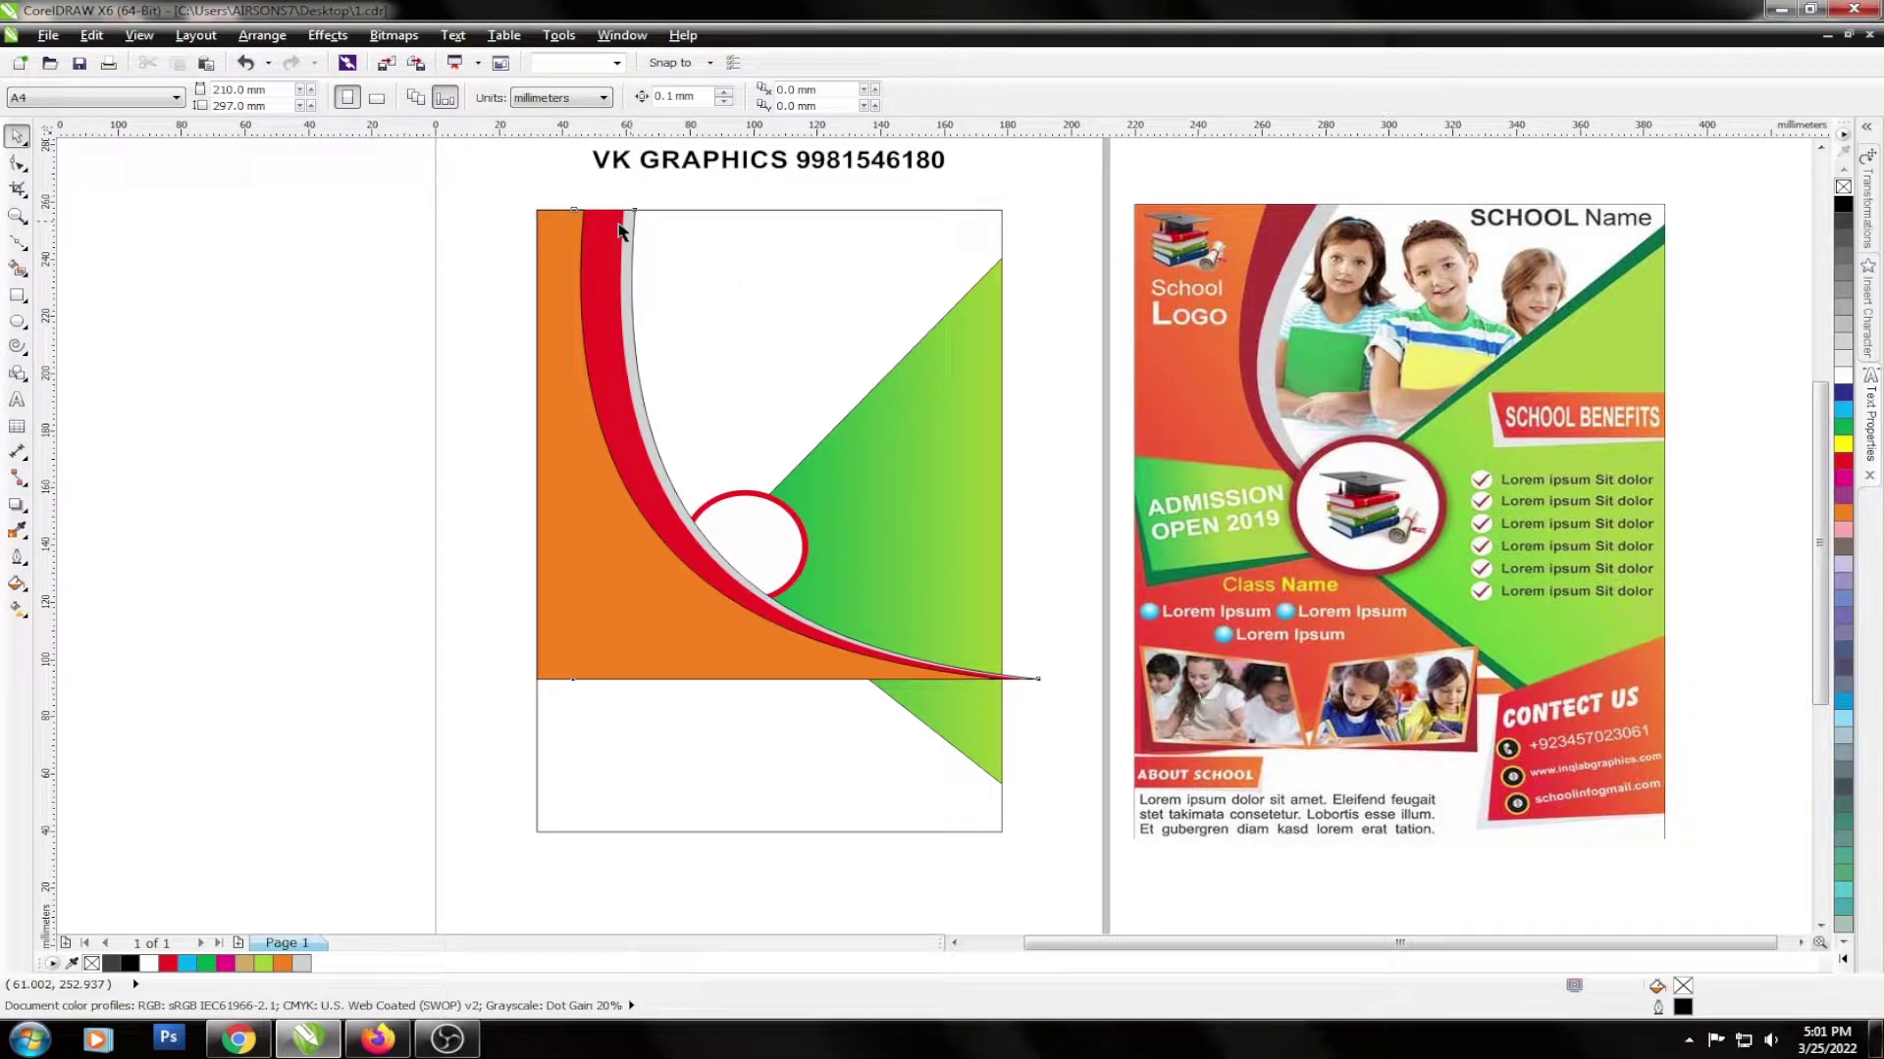
{"action": "left_click", "coordinate": [618, 228]}
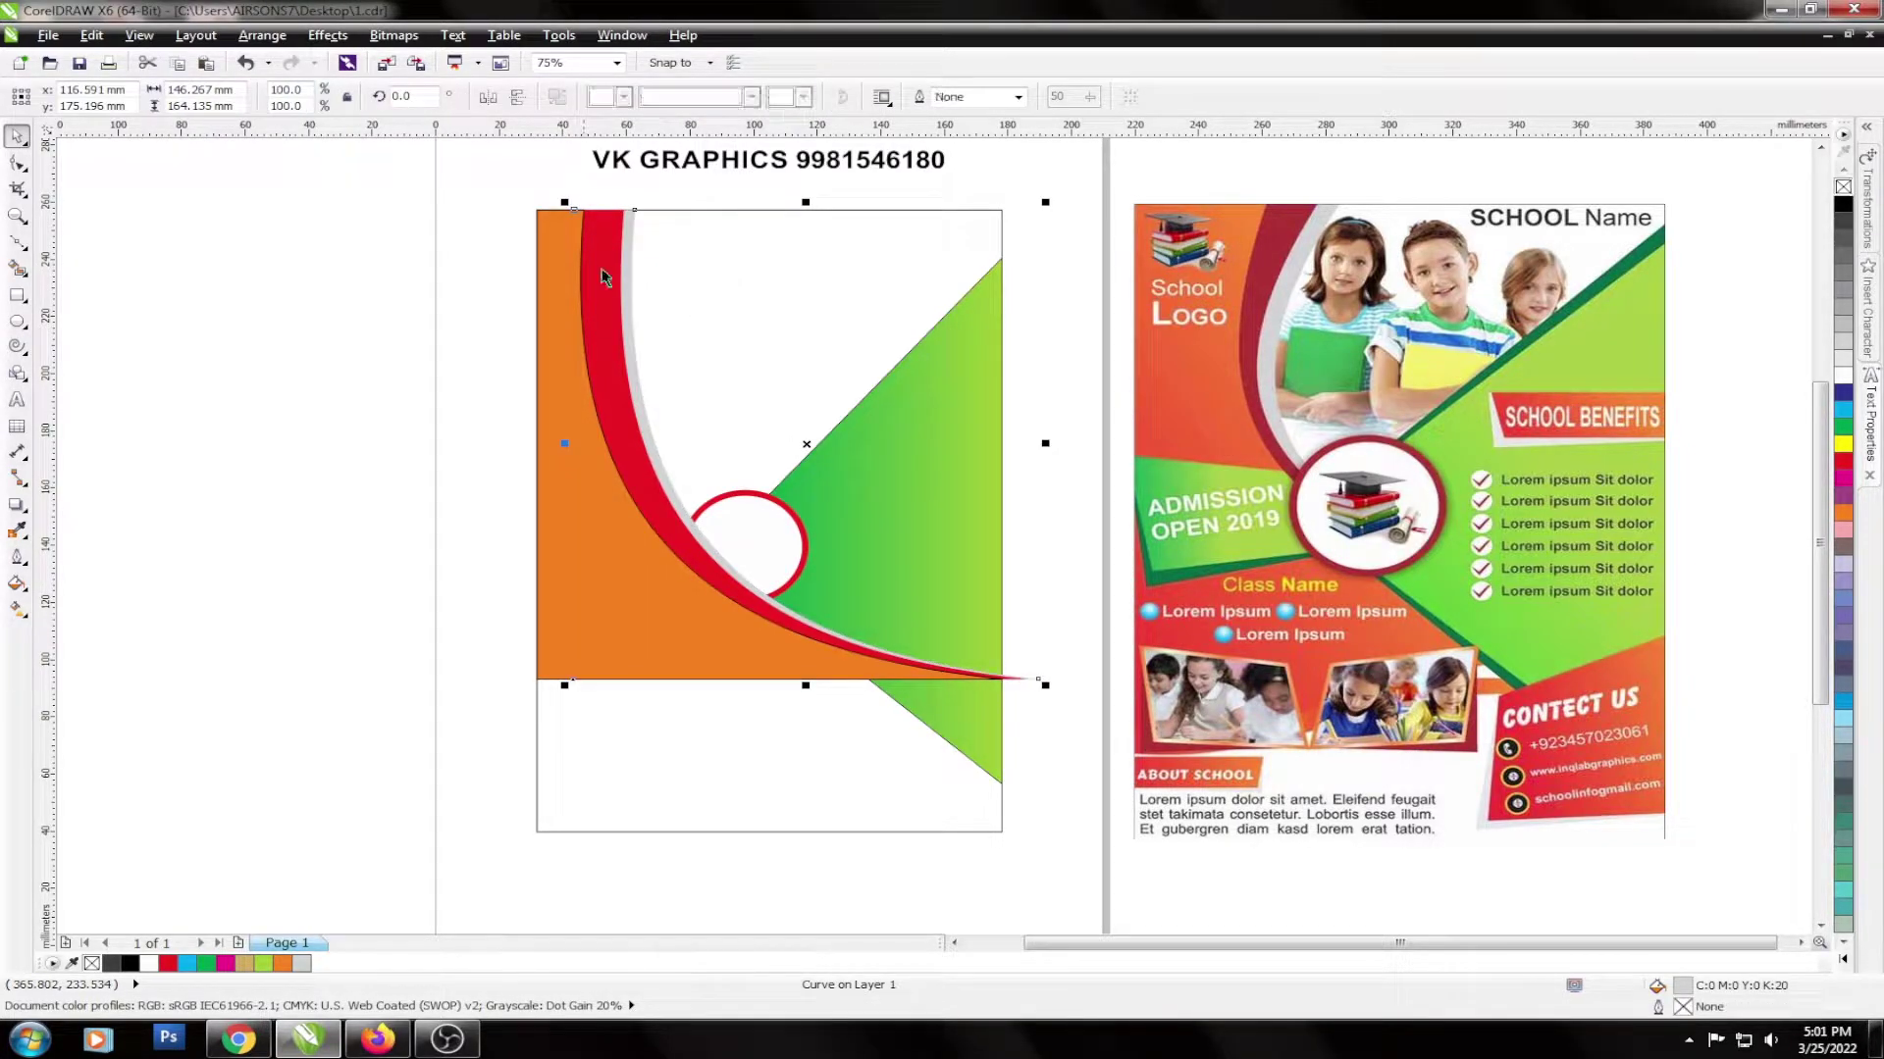
{"action": "left_click", "coordinate": [555, 258]}
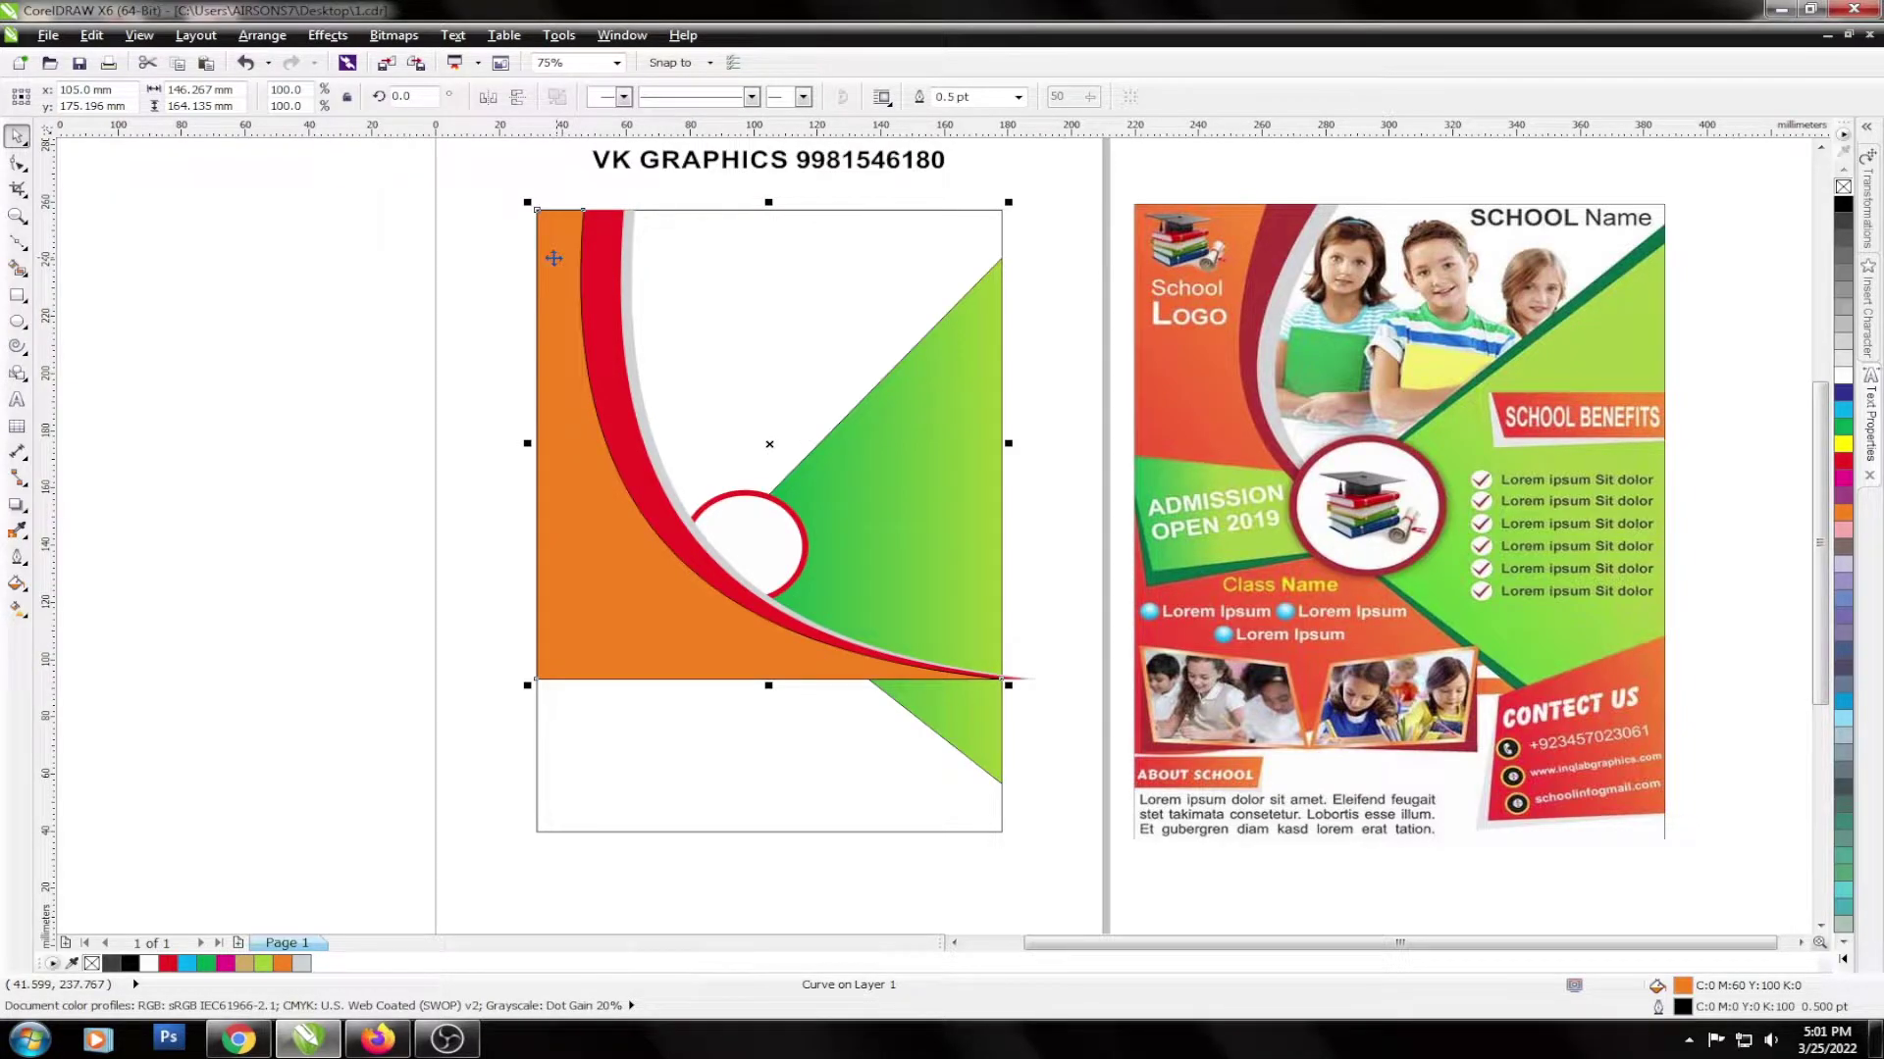
Try moving the three curved shapes together, undo it, then nudge the red-grey arc's top end right.
{"action": "left_click", "coordinate": [398, 270]}
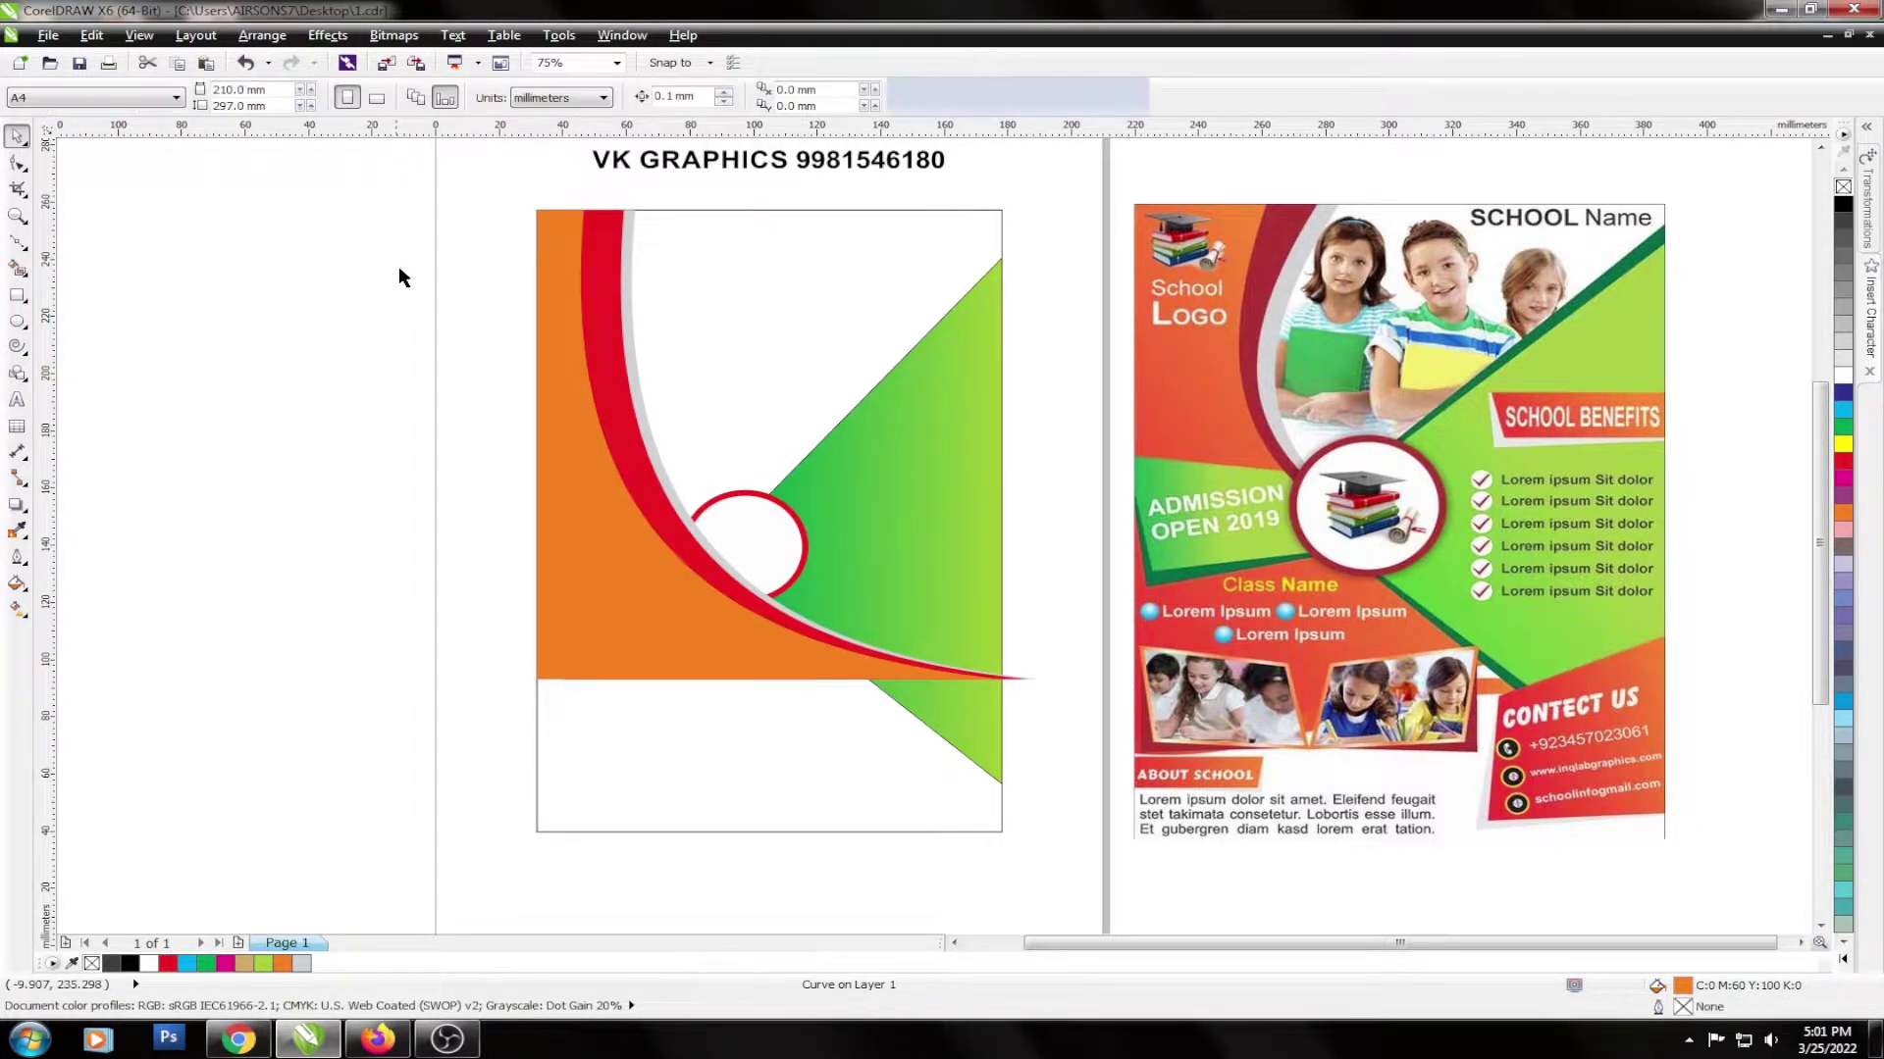
{"action": "left_click", "coordinate": [549, 269]}
{"action": "left_click", "coordinate": [607, 254], "text": "shift"}
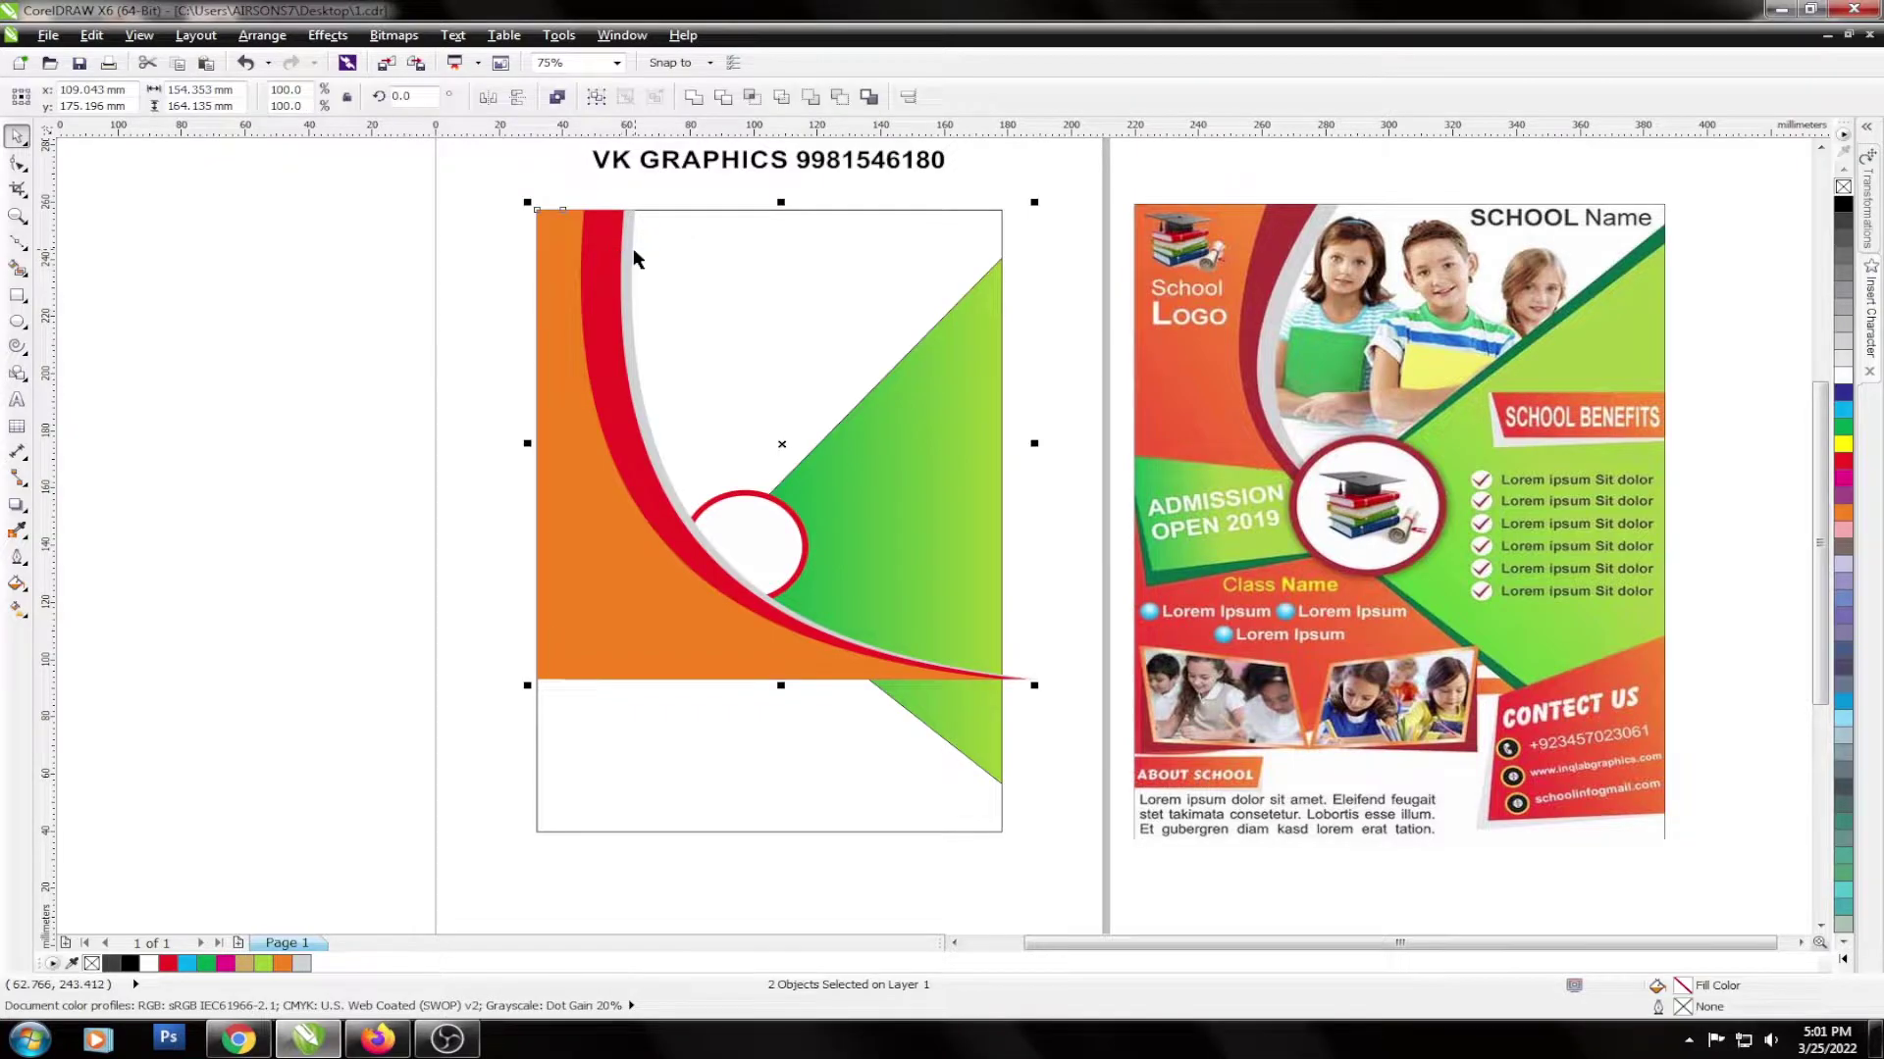
{"action": "left_click", "coordinate": [629, 251], "text": "shift"}
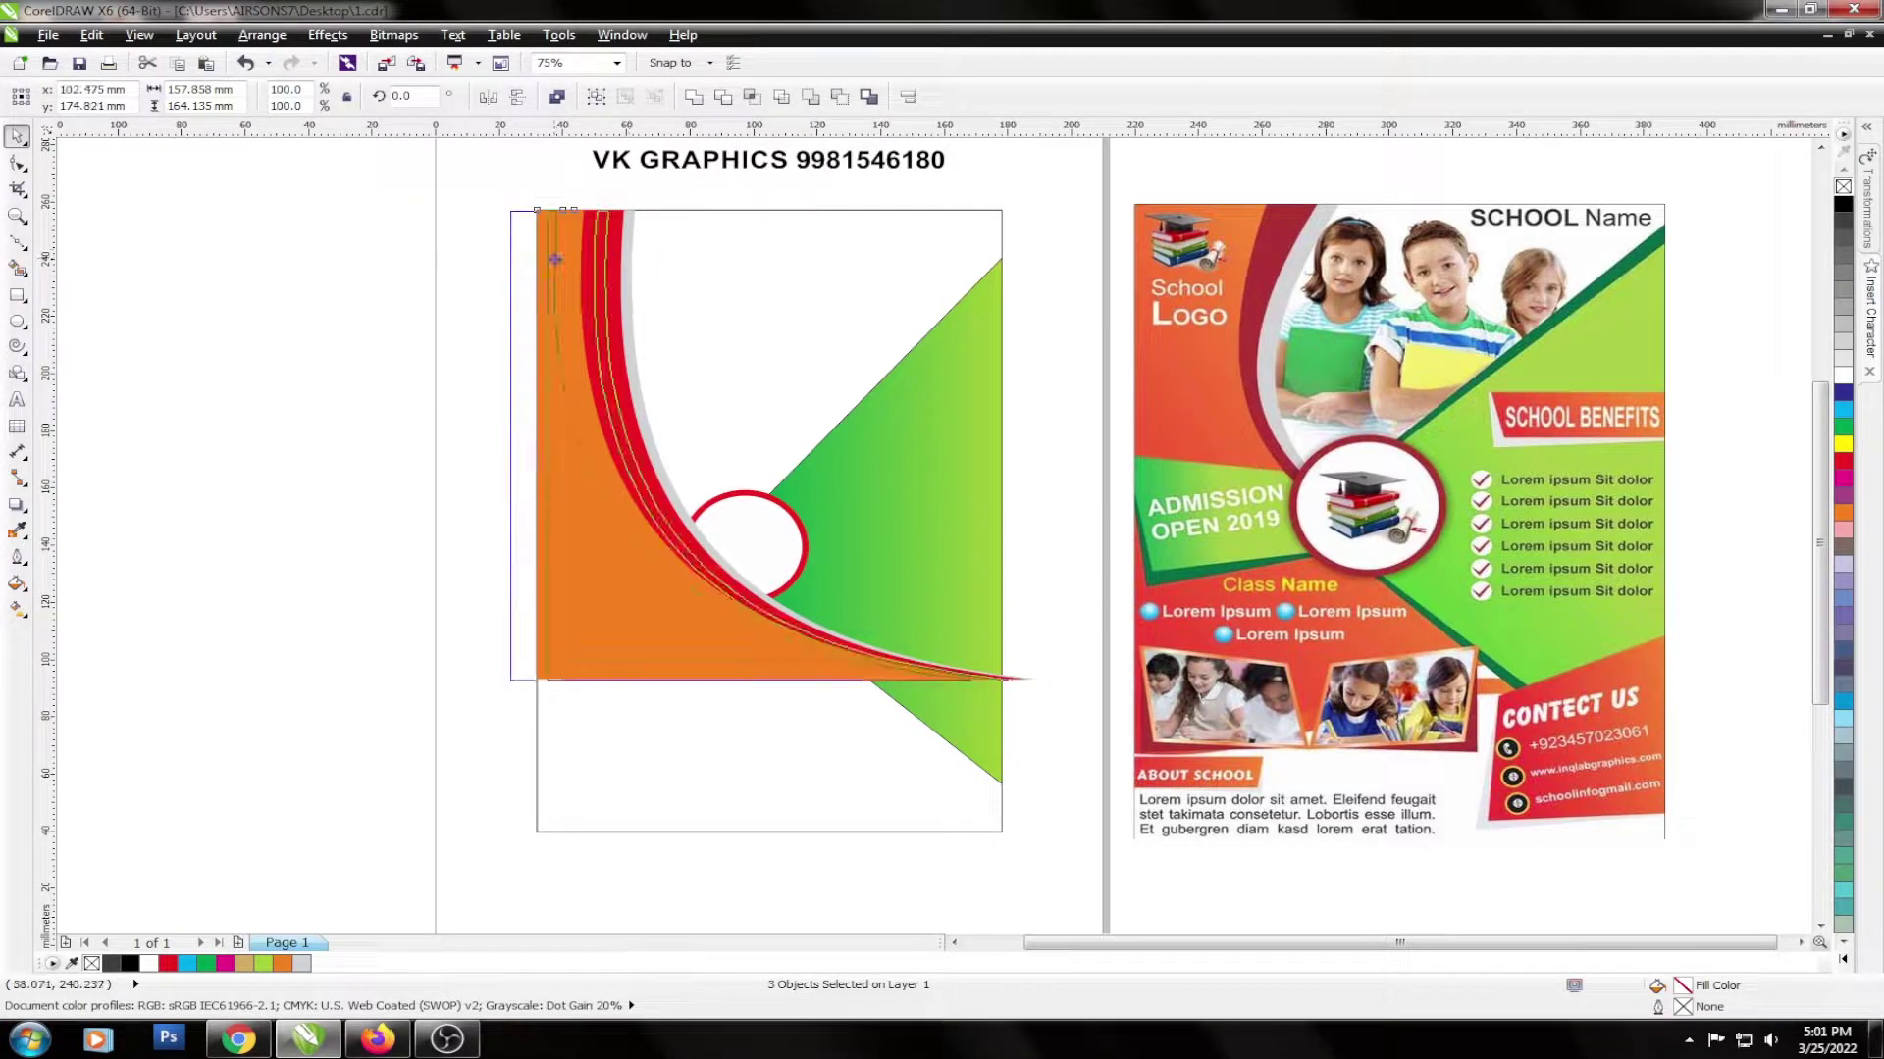
{"action": "left_click_drag", "start_coordinate": [629, 257], "coordinate": [554, 259]}
{"action": "key", "text": "ctrl+z"}
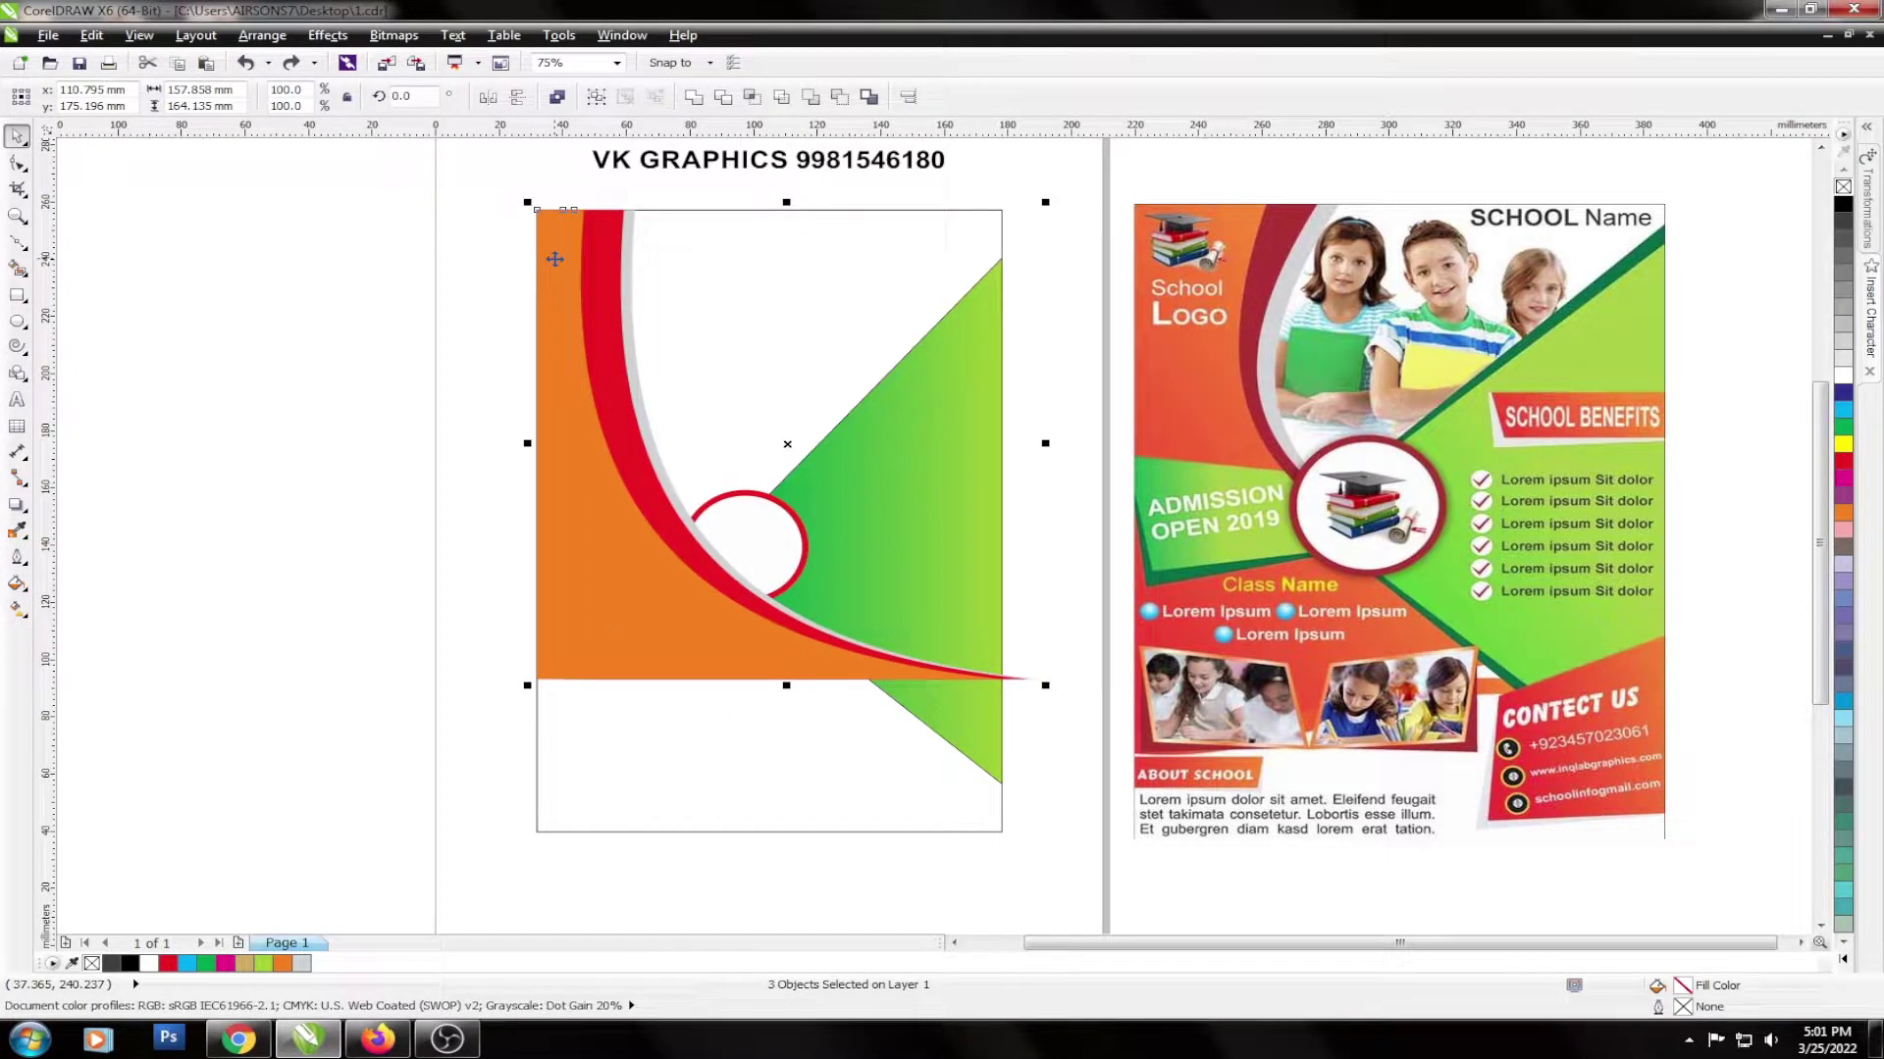
{"action": "left_click", "coordinate": [633, 224]}
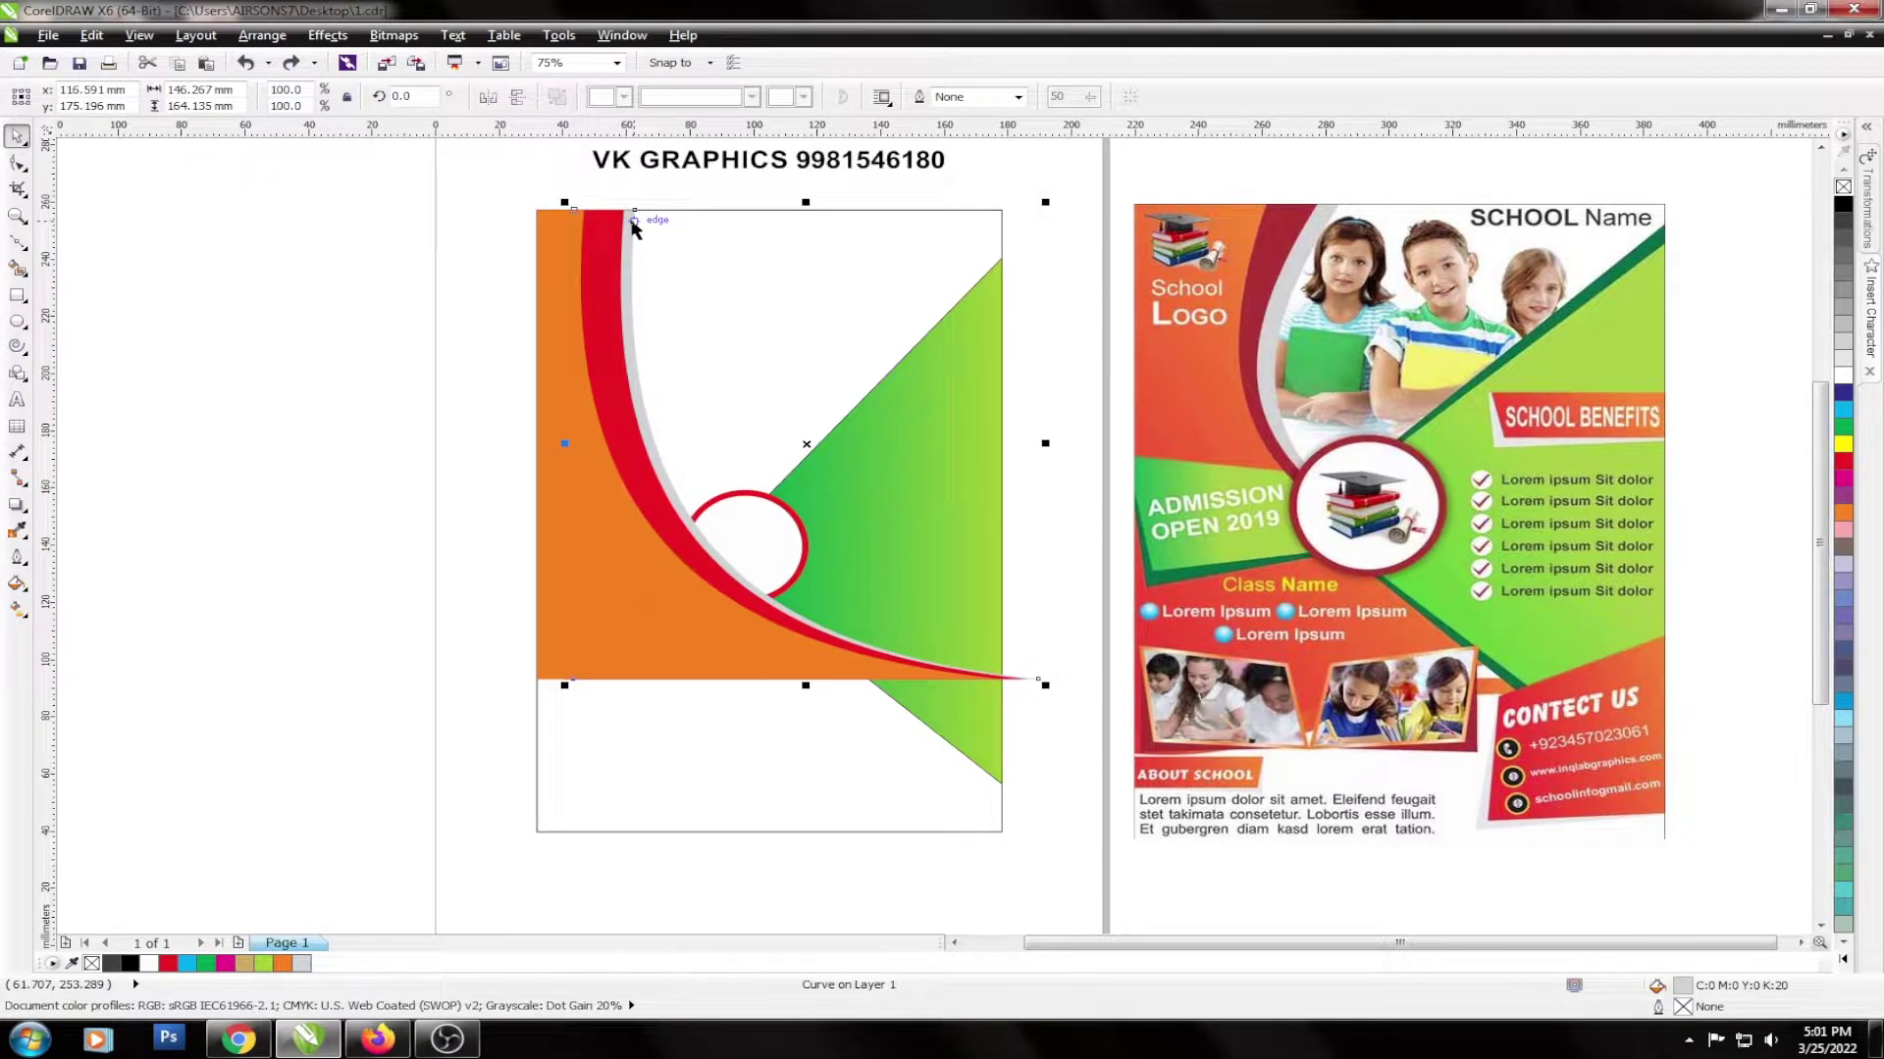
{"action": "key", "text": "F10"}
{"action": "left_click_drag", "start_coordinate": [637, 212], "coordinate": [653, 214]}
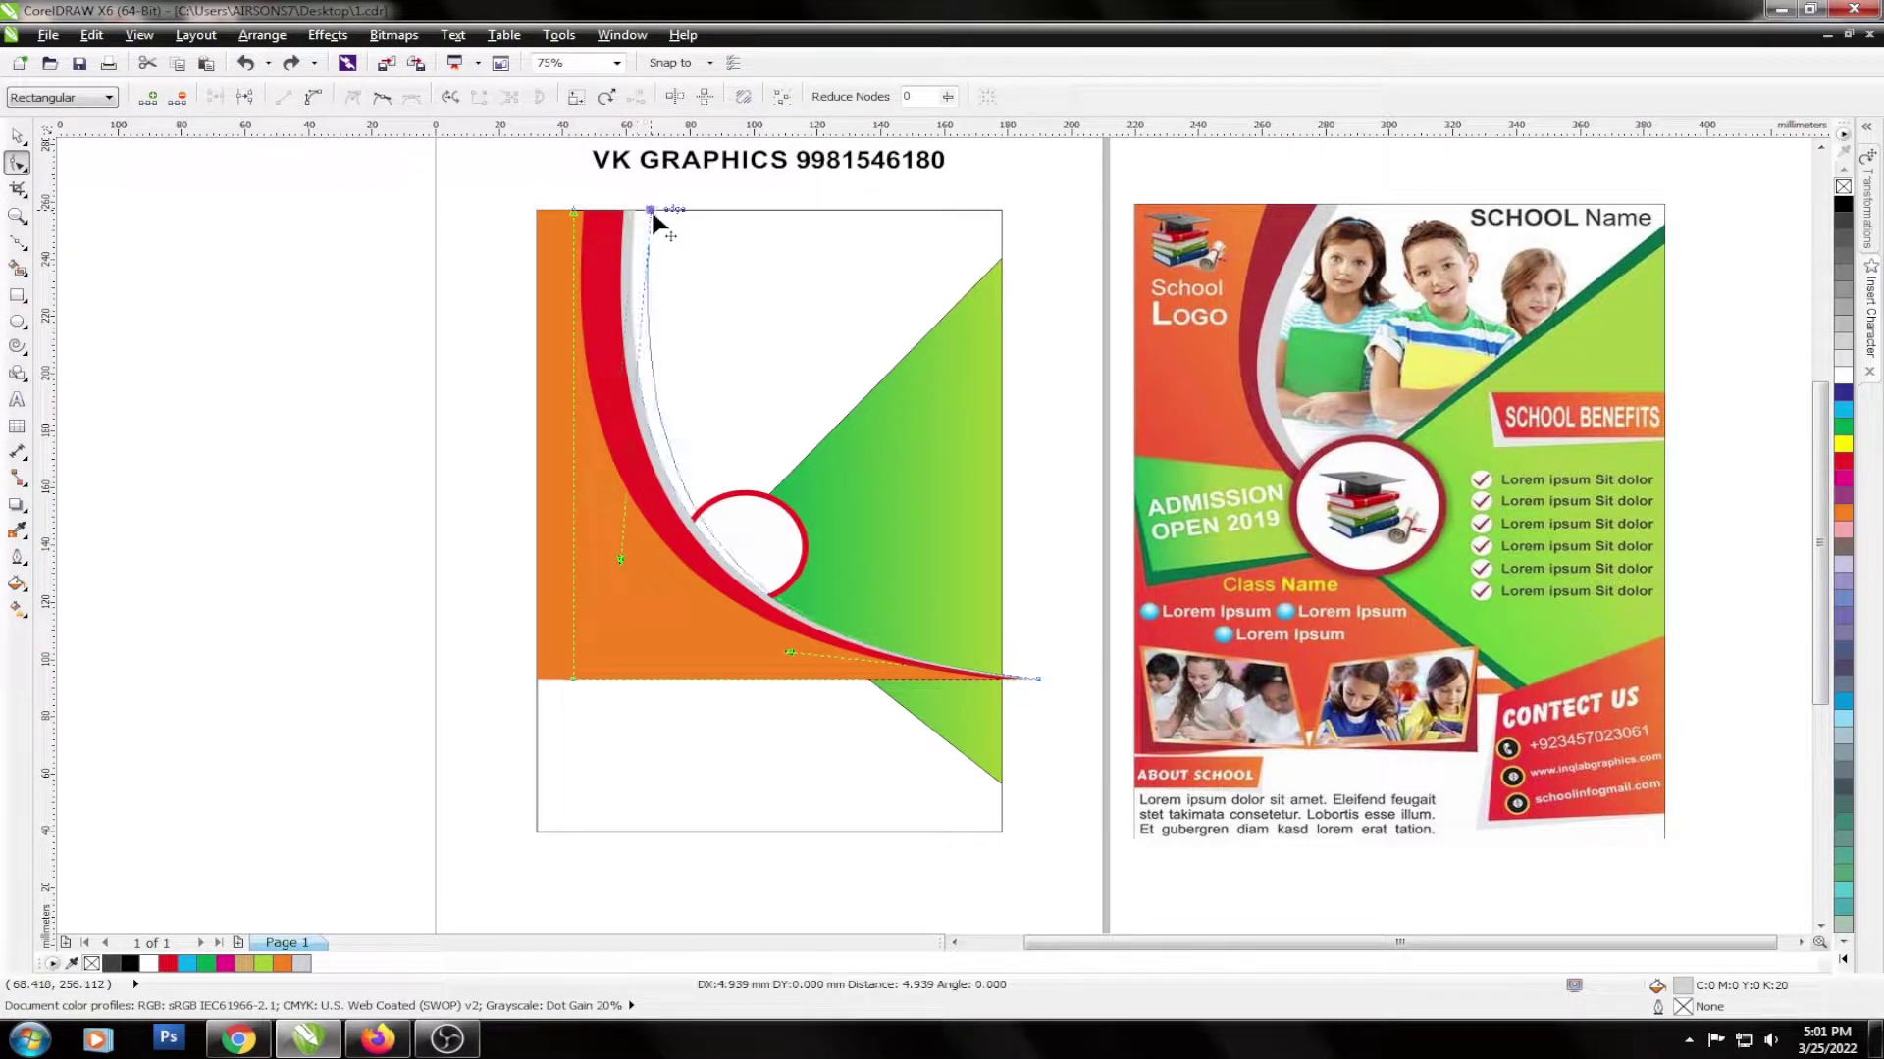
{"action": "key", "text": "space"}
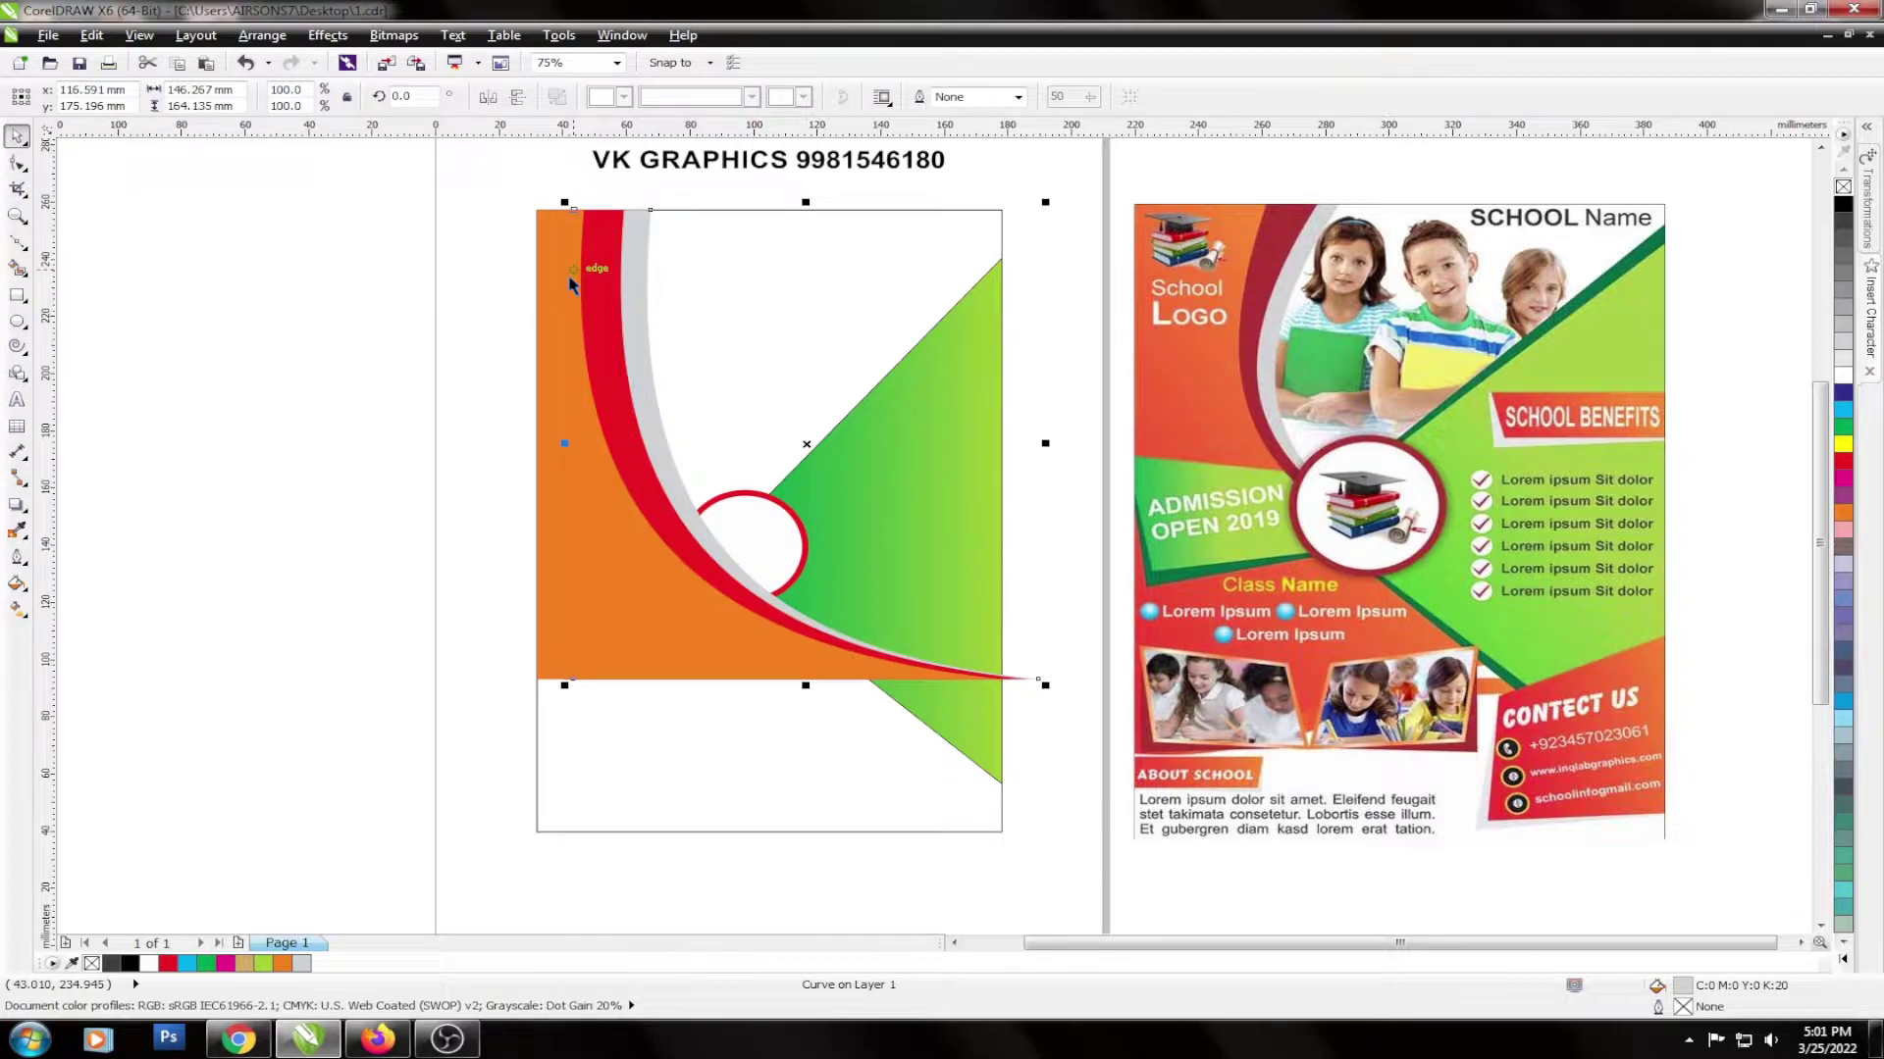
Try and undo a red fill on the clipped orange panel, then open its PowerClip contents and finish editing.
{"action": "left_click", "coordinate": [686, 263]}
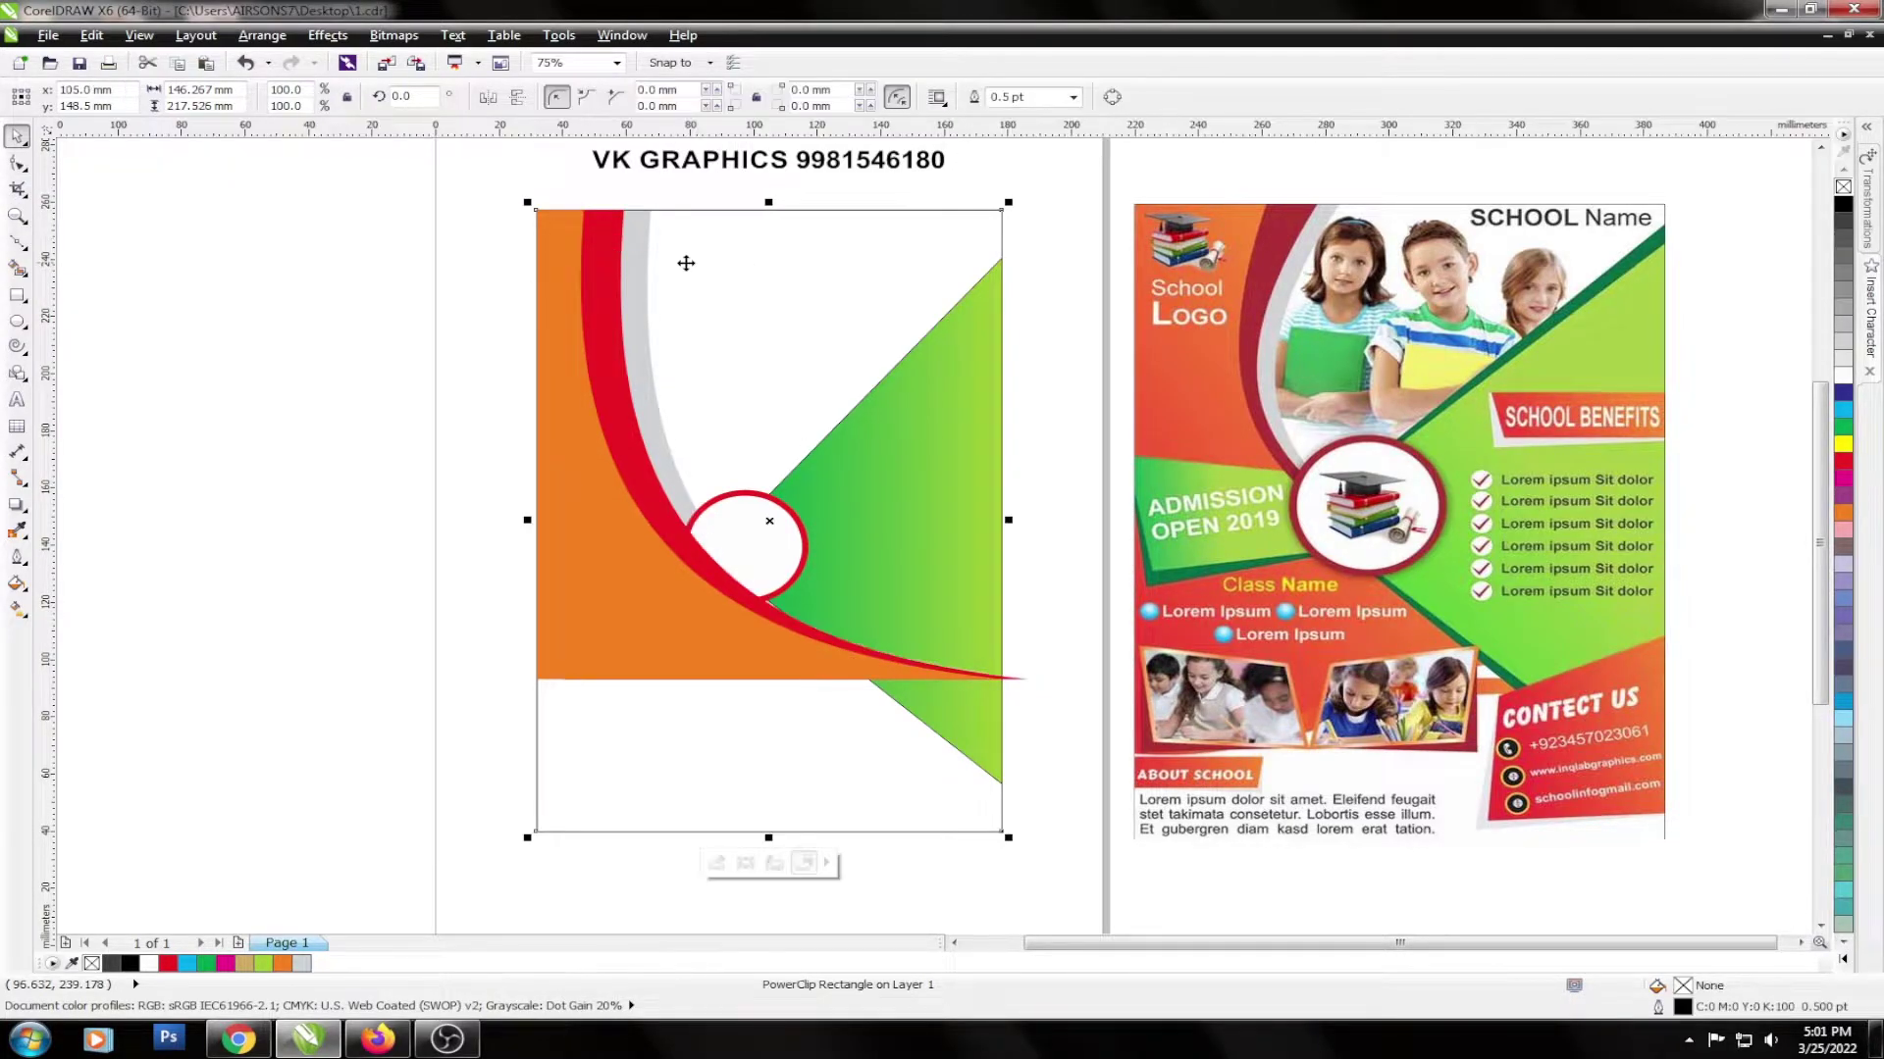
{"action": "key", "text": "ctrl+z"}
{"action": "left_click", "coordinate": [403, 258]}
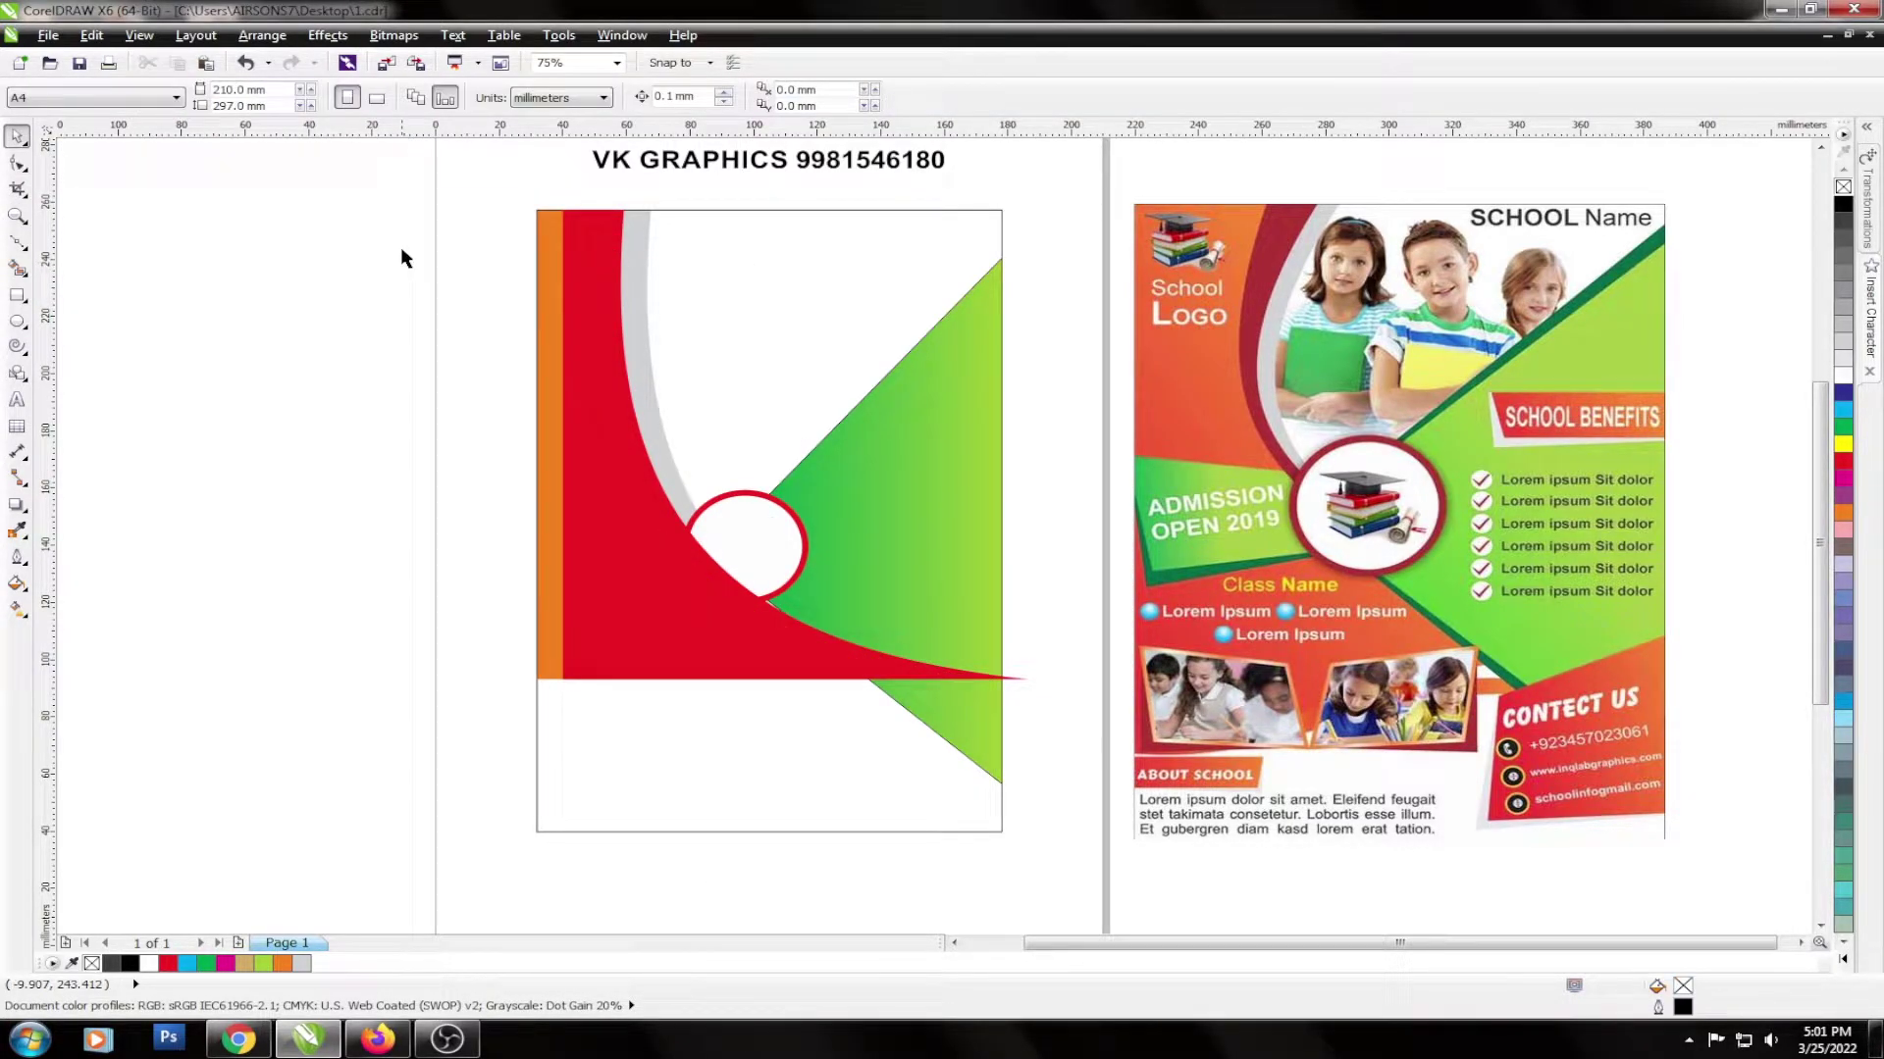
{"action": "left_click", "coordinate": [590, 275]}
{"action": "key", "text": "ctrl+z"}
{"action": "key", "text": "ctrl+z"}
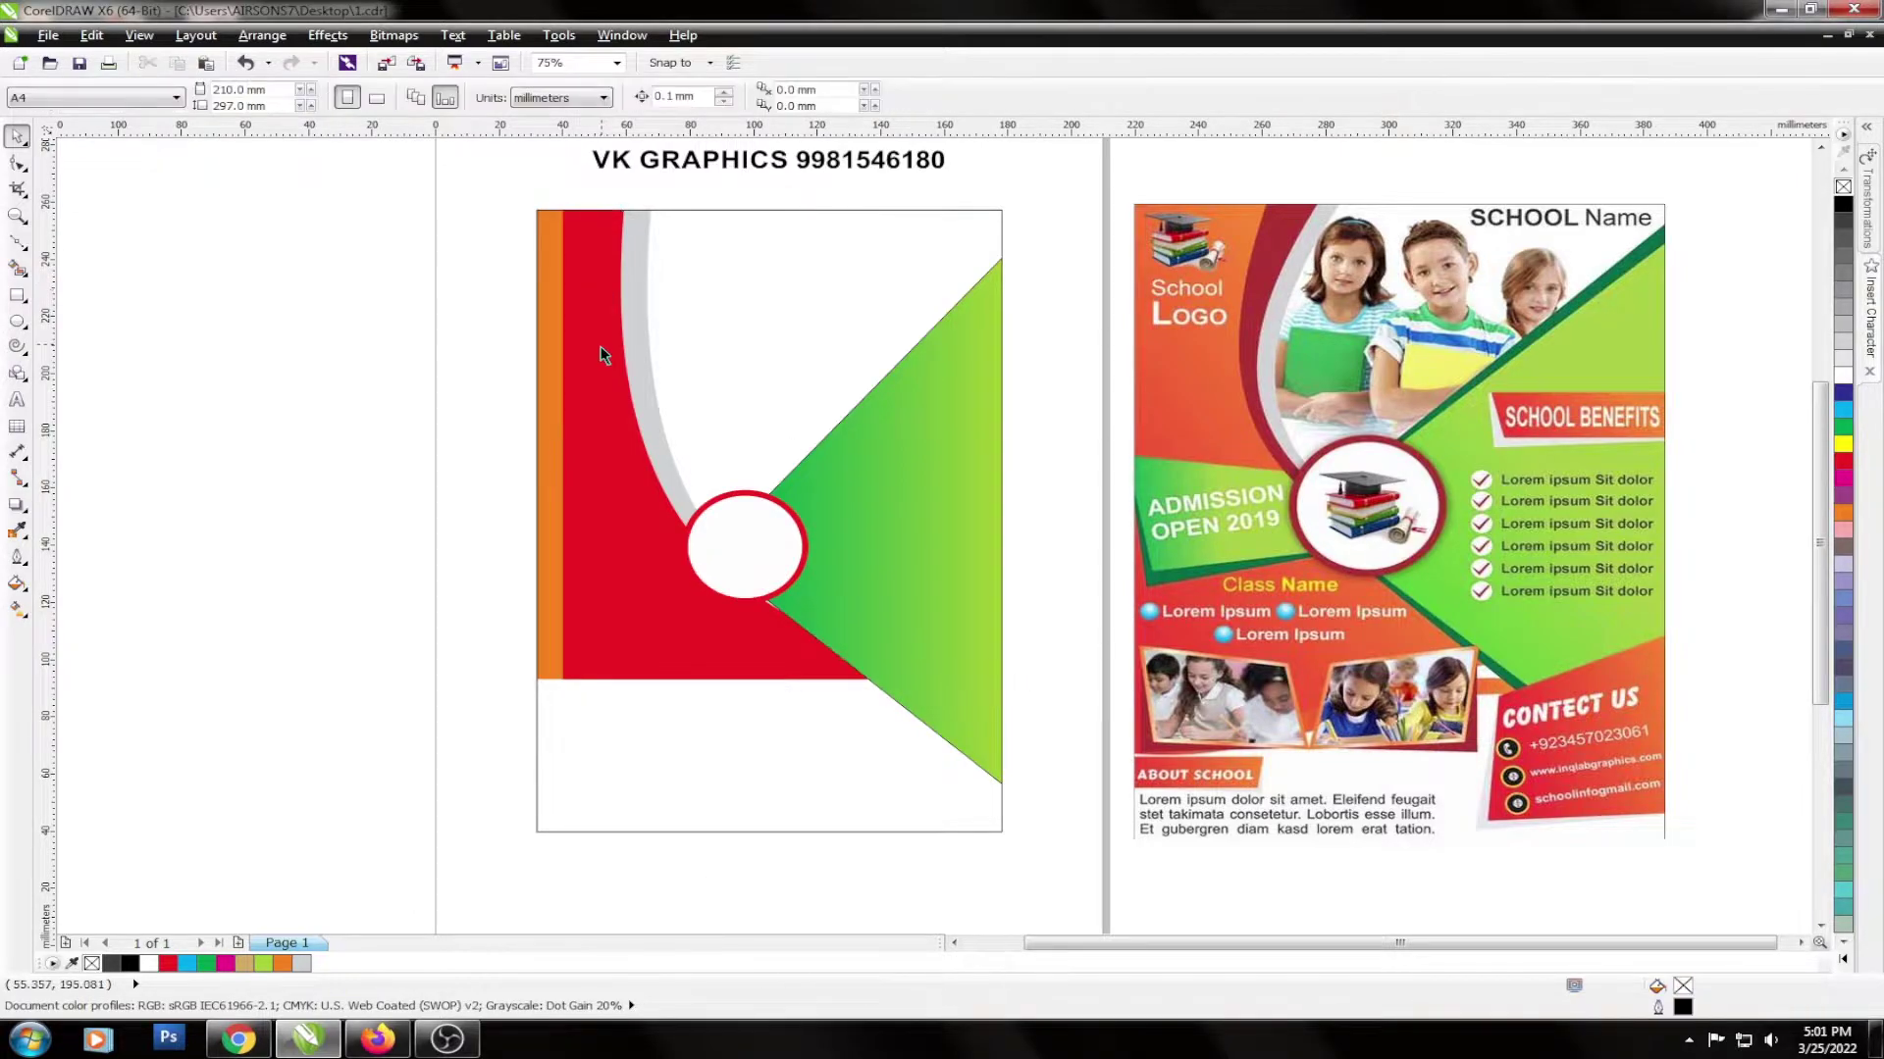
{"action": "left_click", "coordinate": [604, 355], "text": "ctrl"}
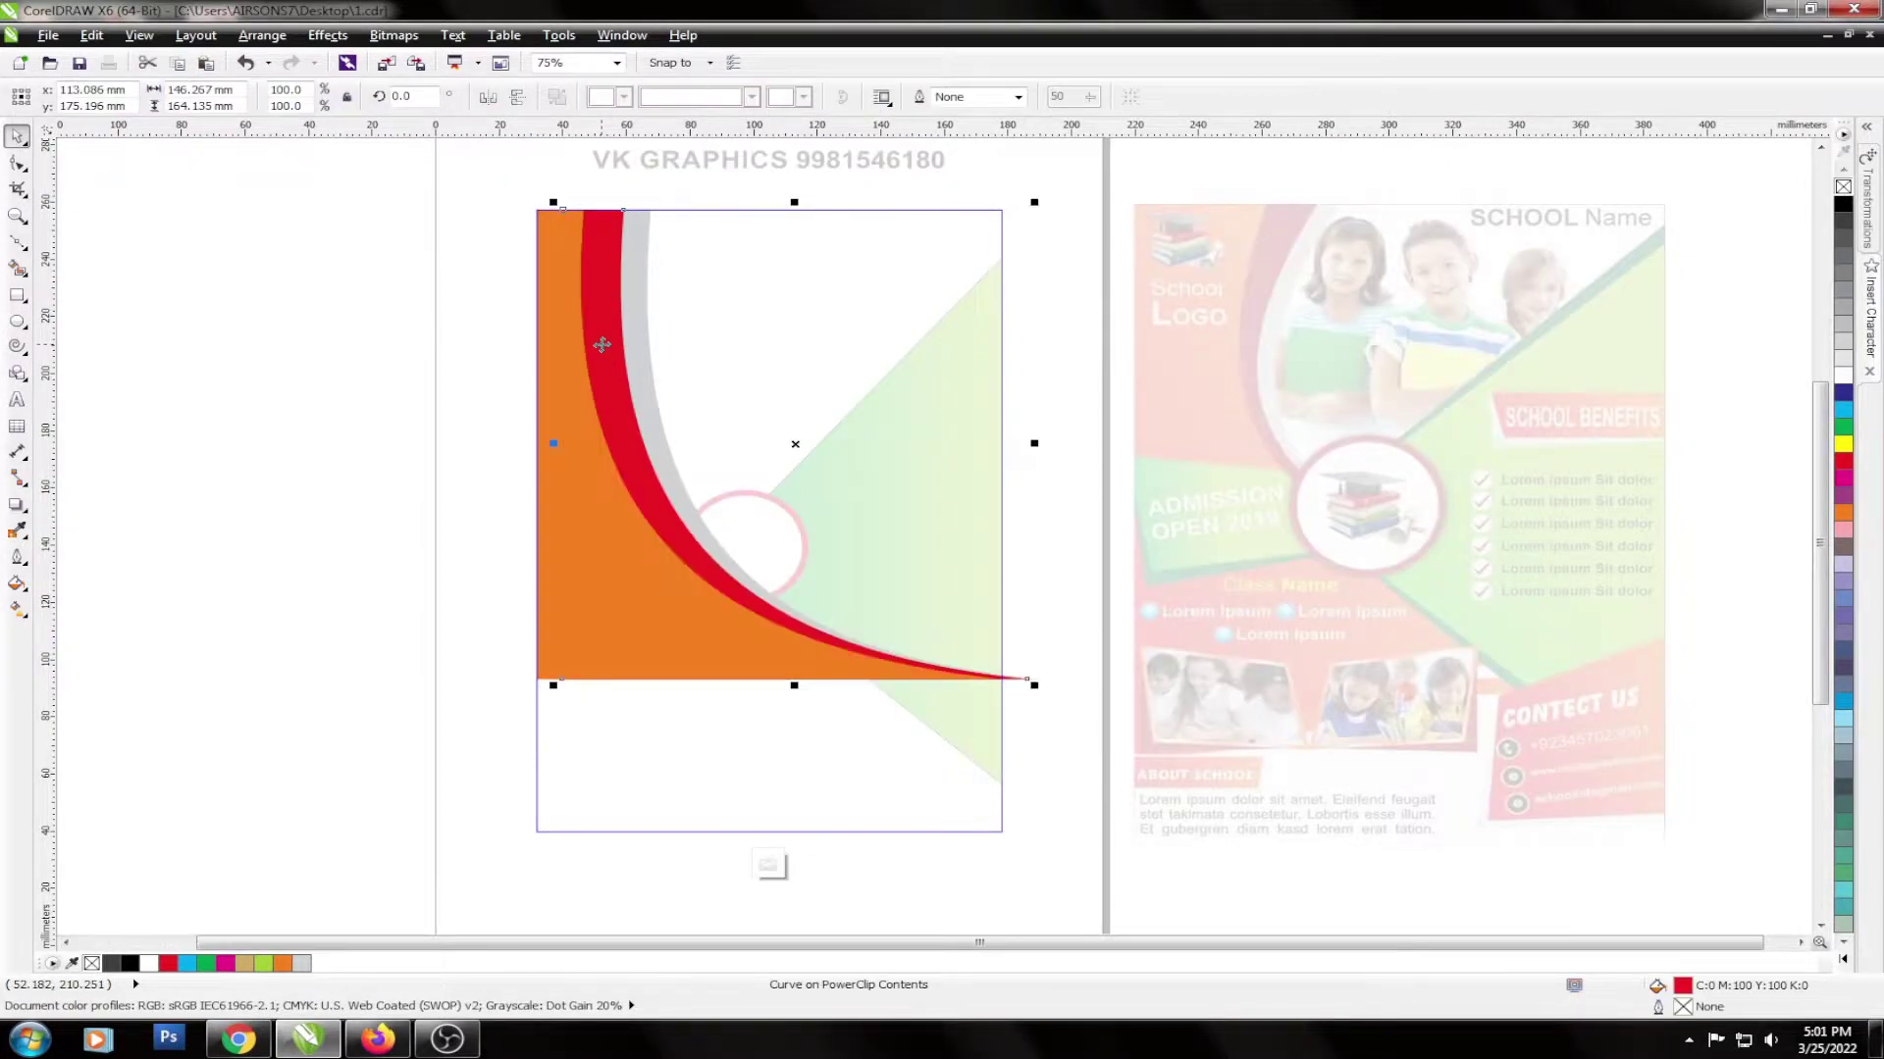
{"action": "left_click", "coordinate": [273, 263]}
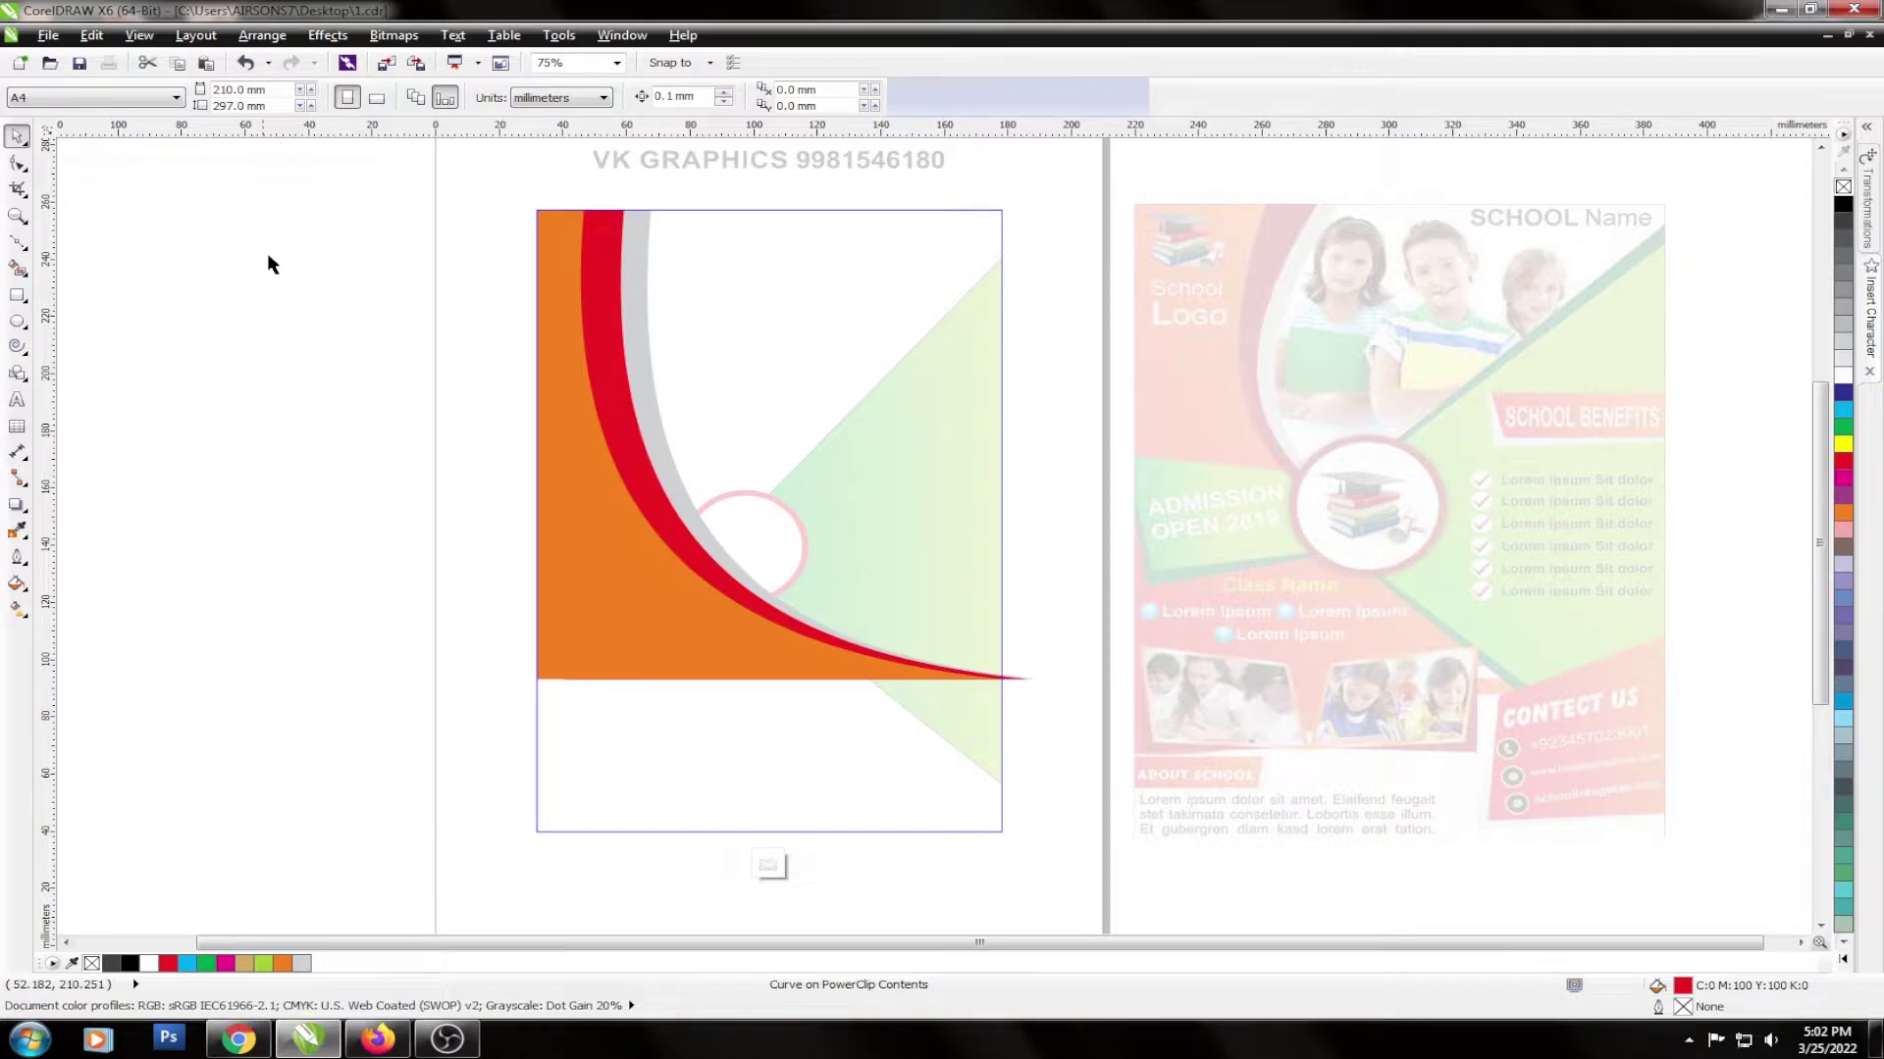
{"action": "left_click", "coordinate": [490, 524], "text": "ctrl"}
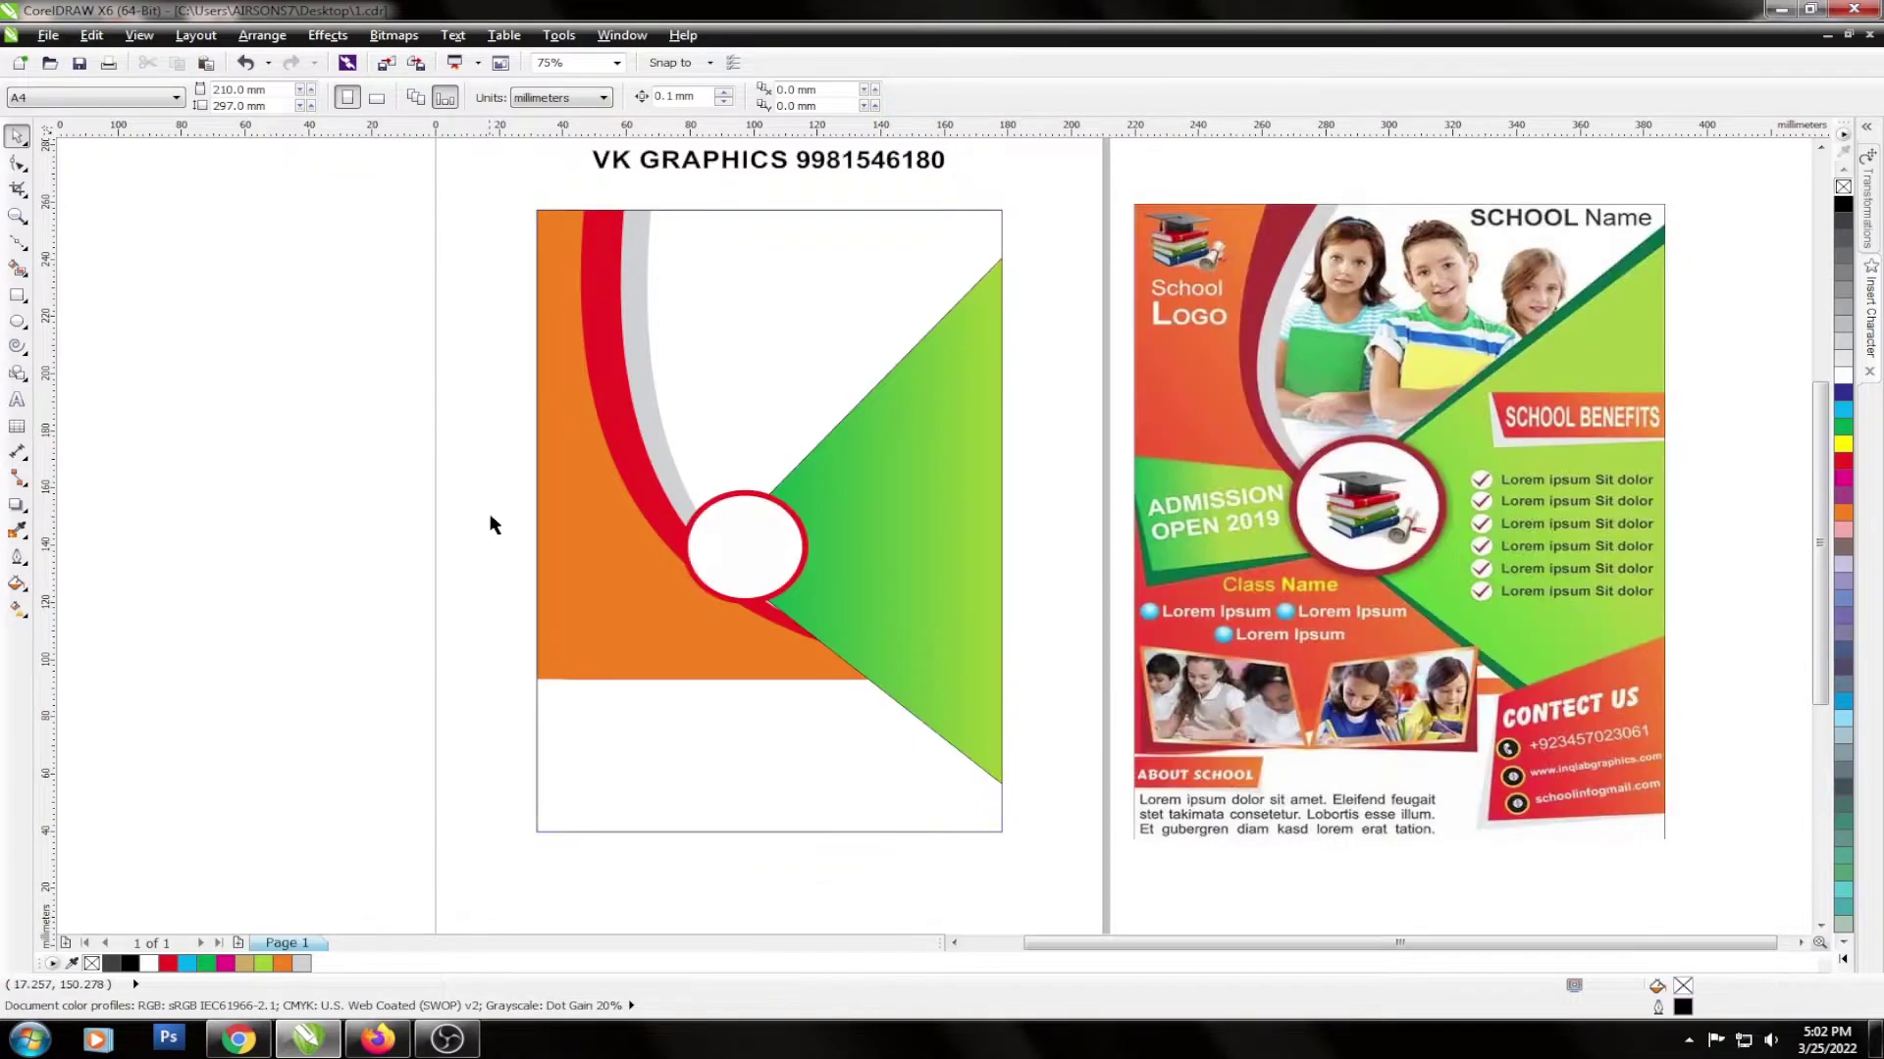
Draw a small rectangle at the left page edge, add perspective, and skew its top corners.
{"action": "left_click", "coordinate": [17, 295]}
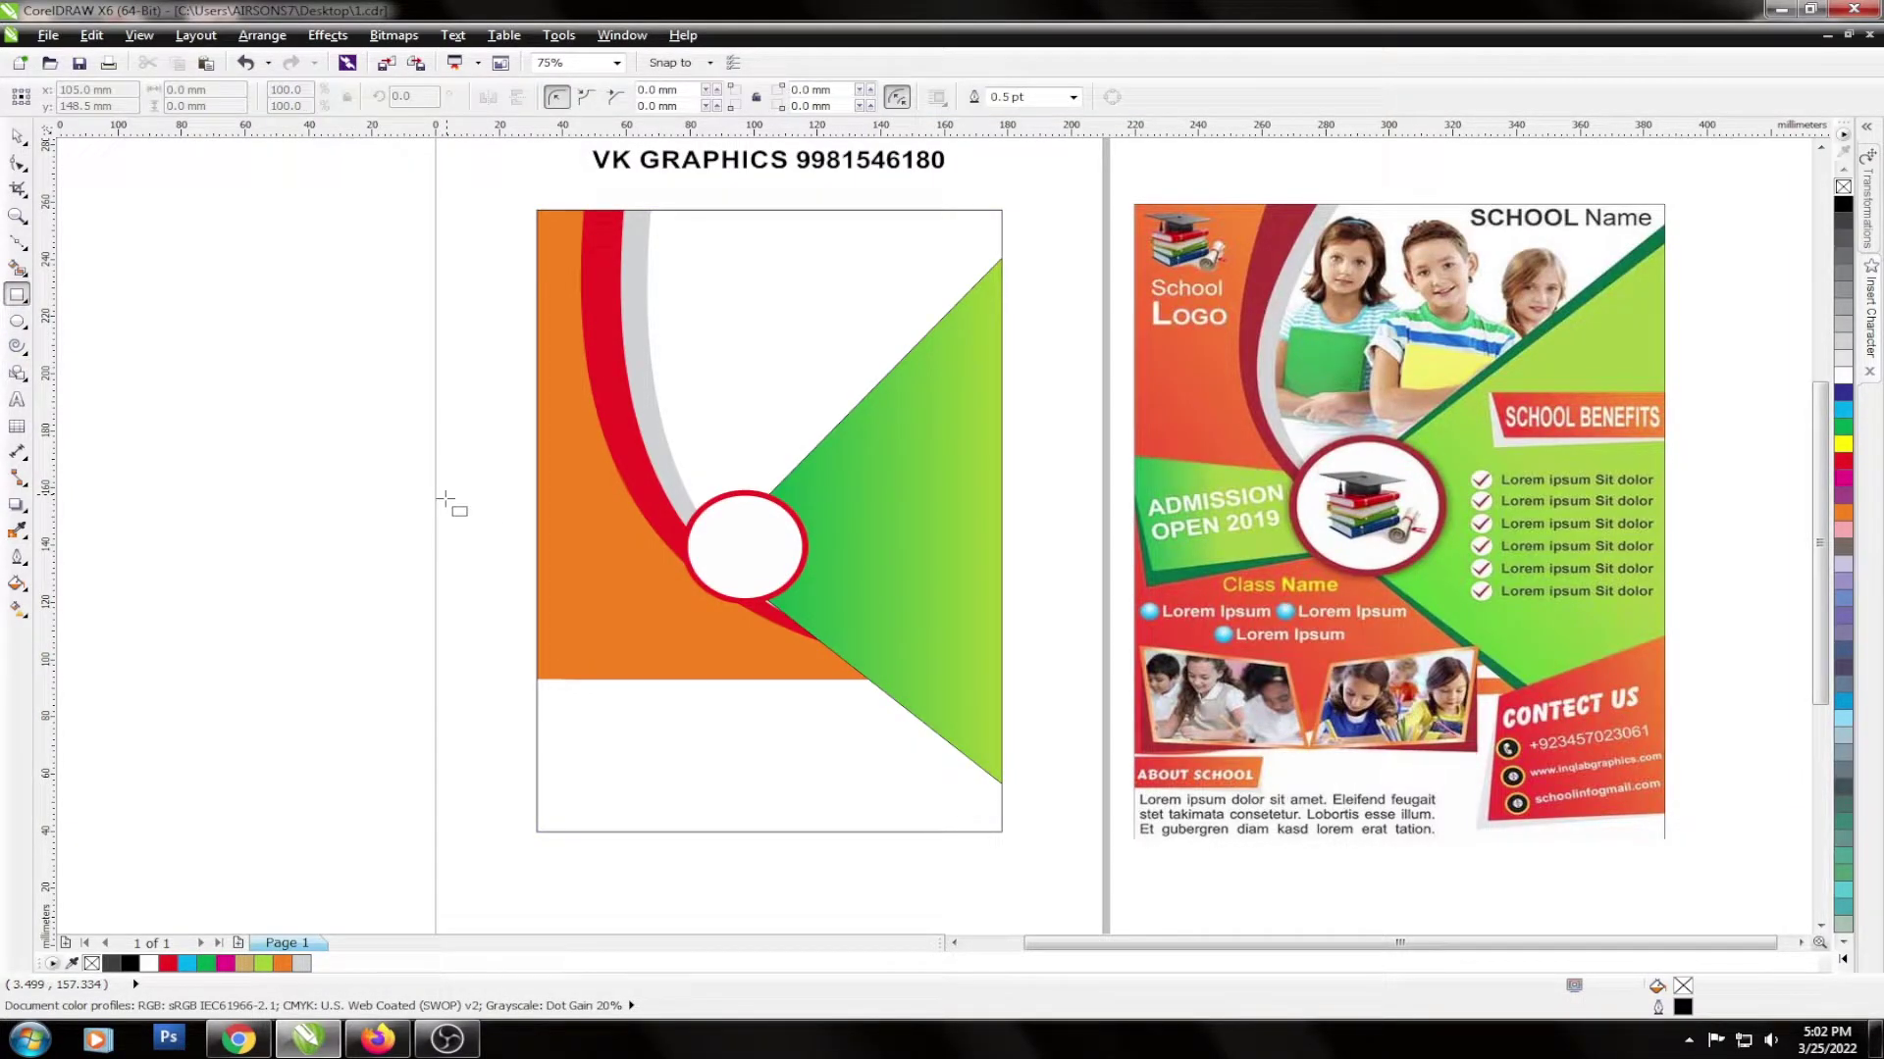
{"action": "left_click_drag", "start_coordinate": [446, 494], "coordinate": [562, 567]}
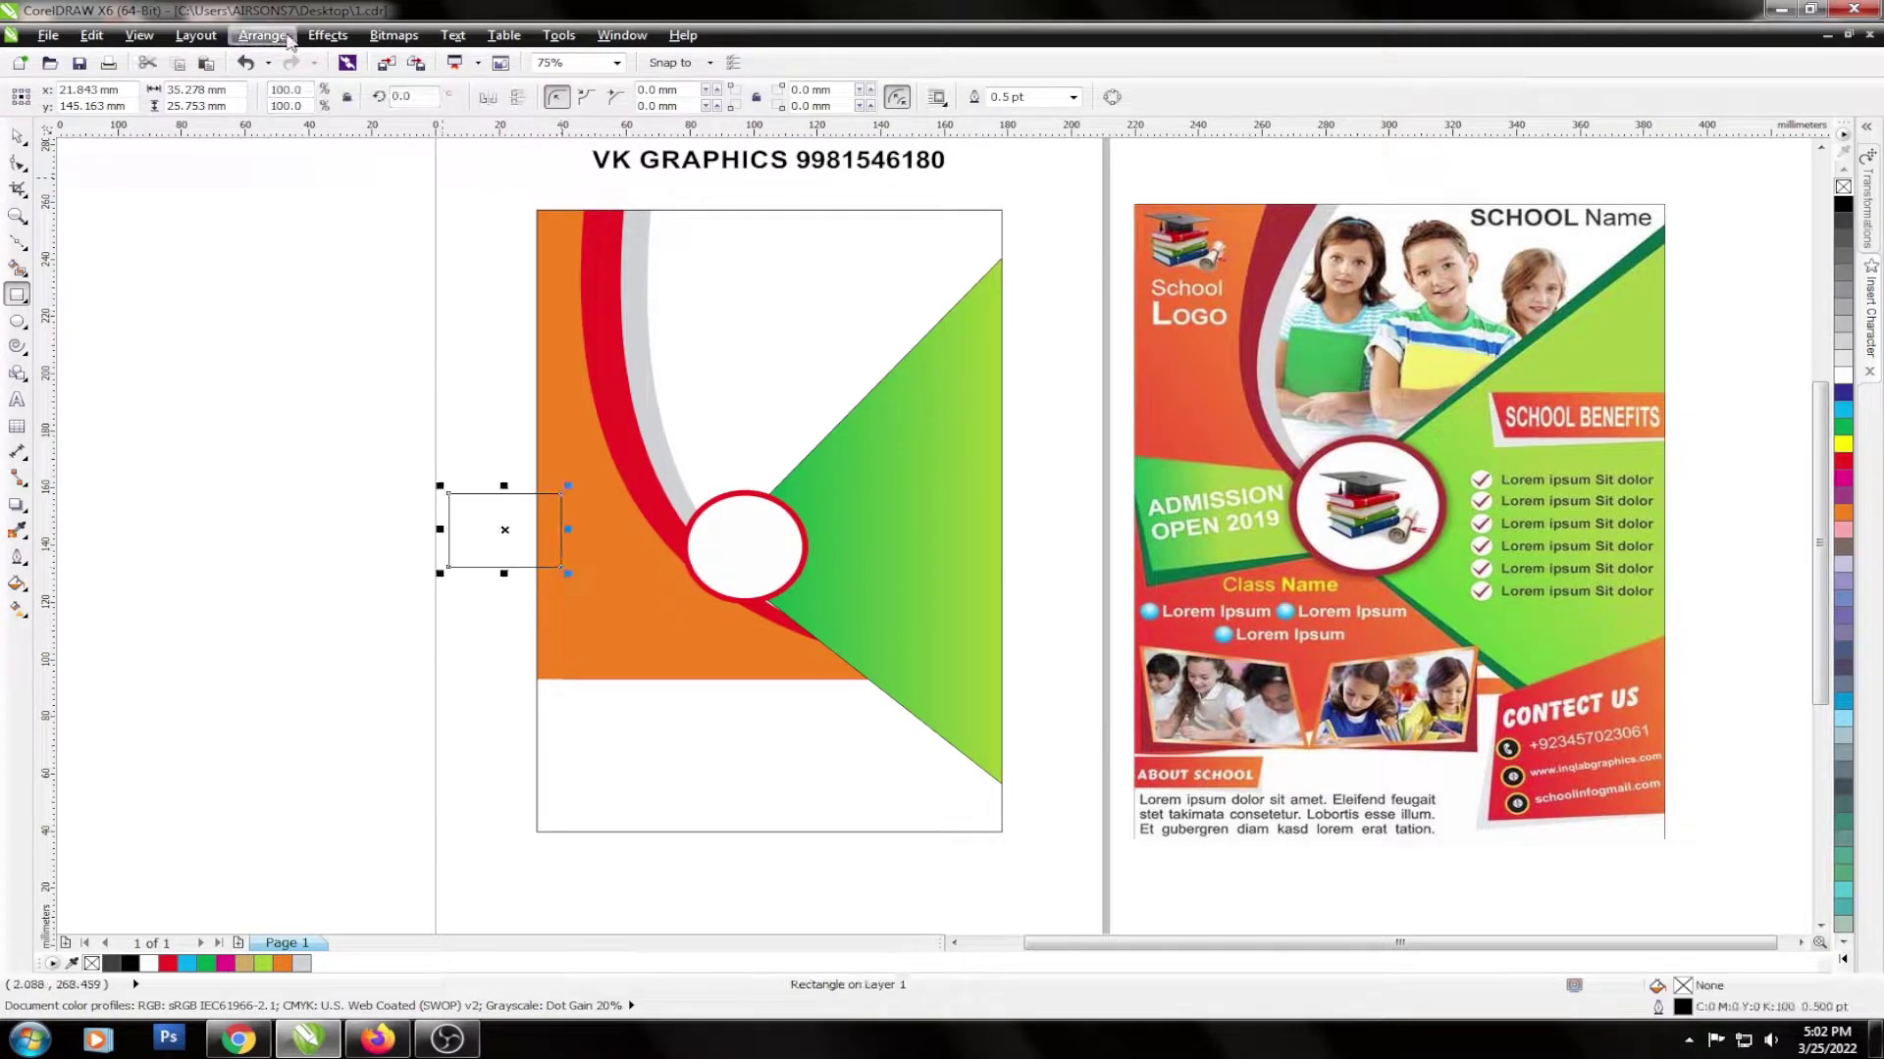
{"action": "left_click", "coordinate": [327, 35]}
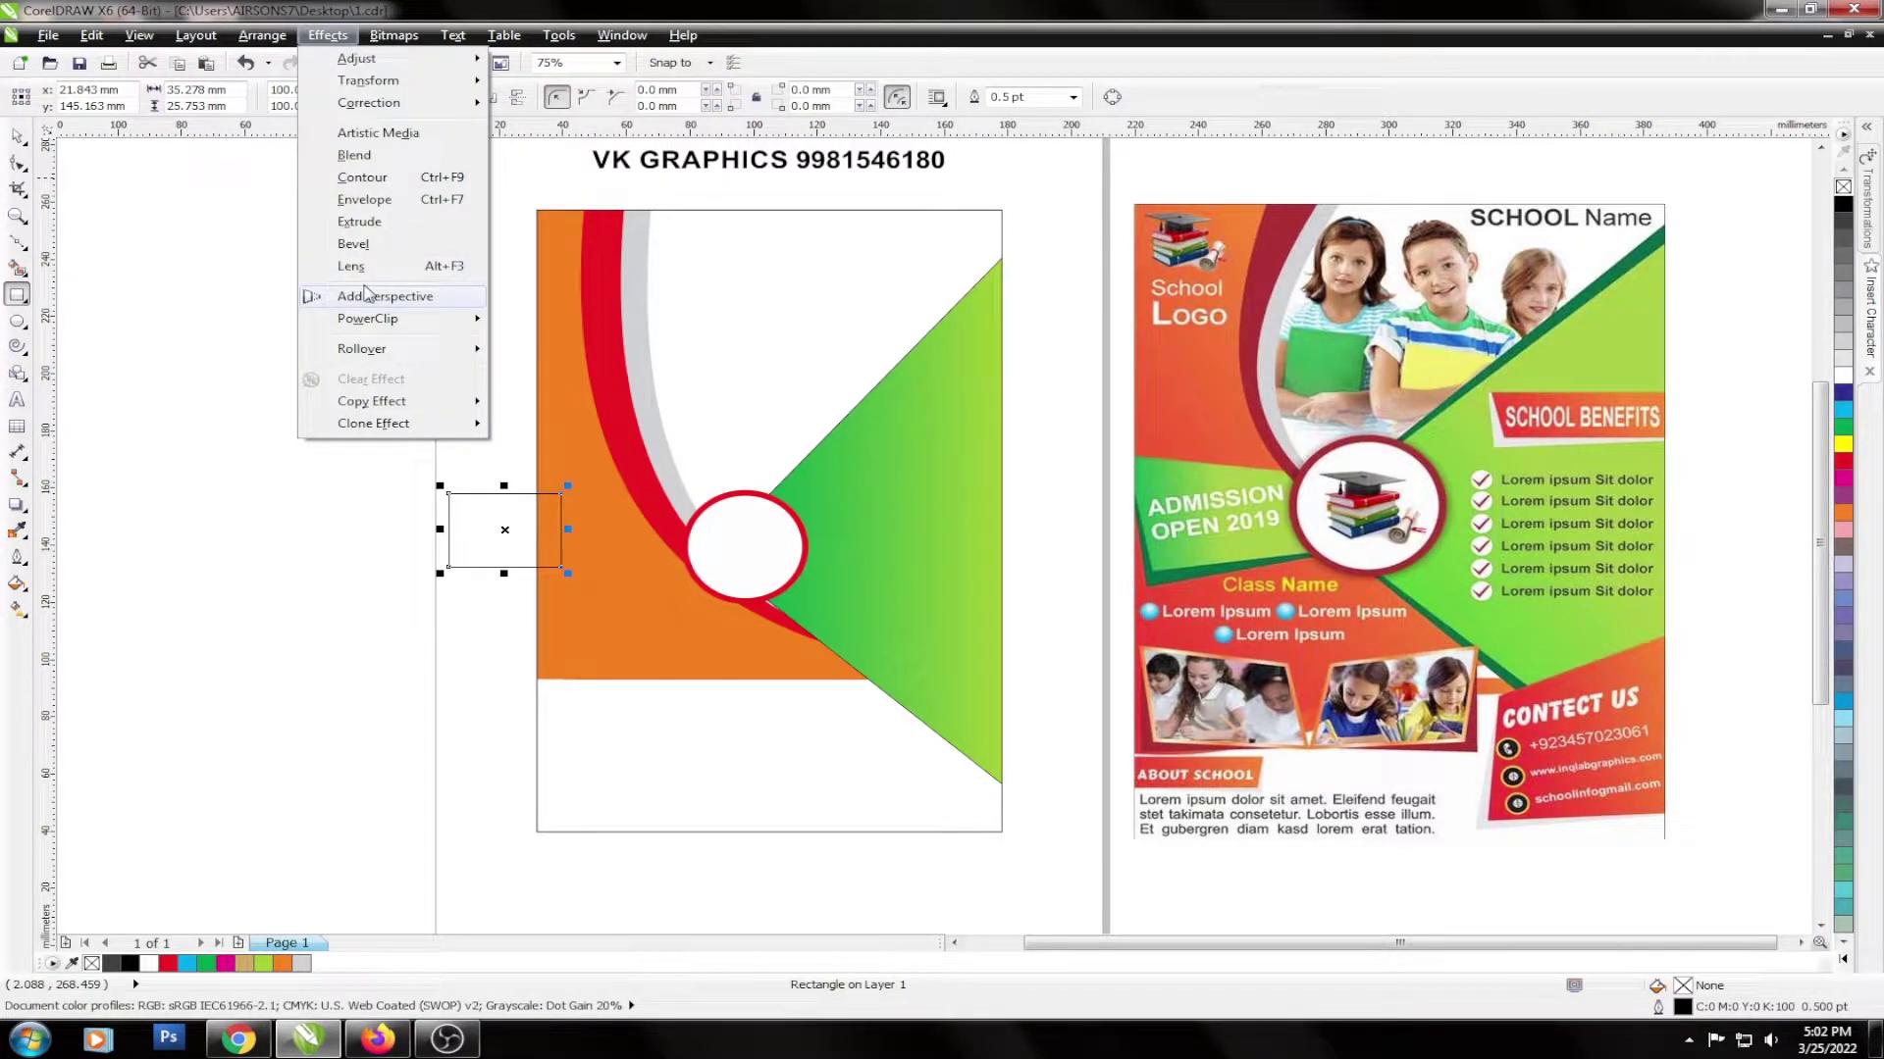
{"action": "left_click", "coordinate": [365, 295]}
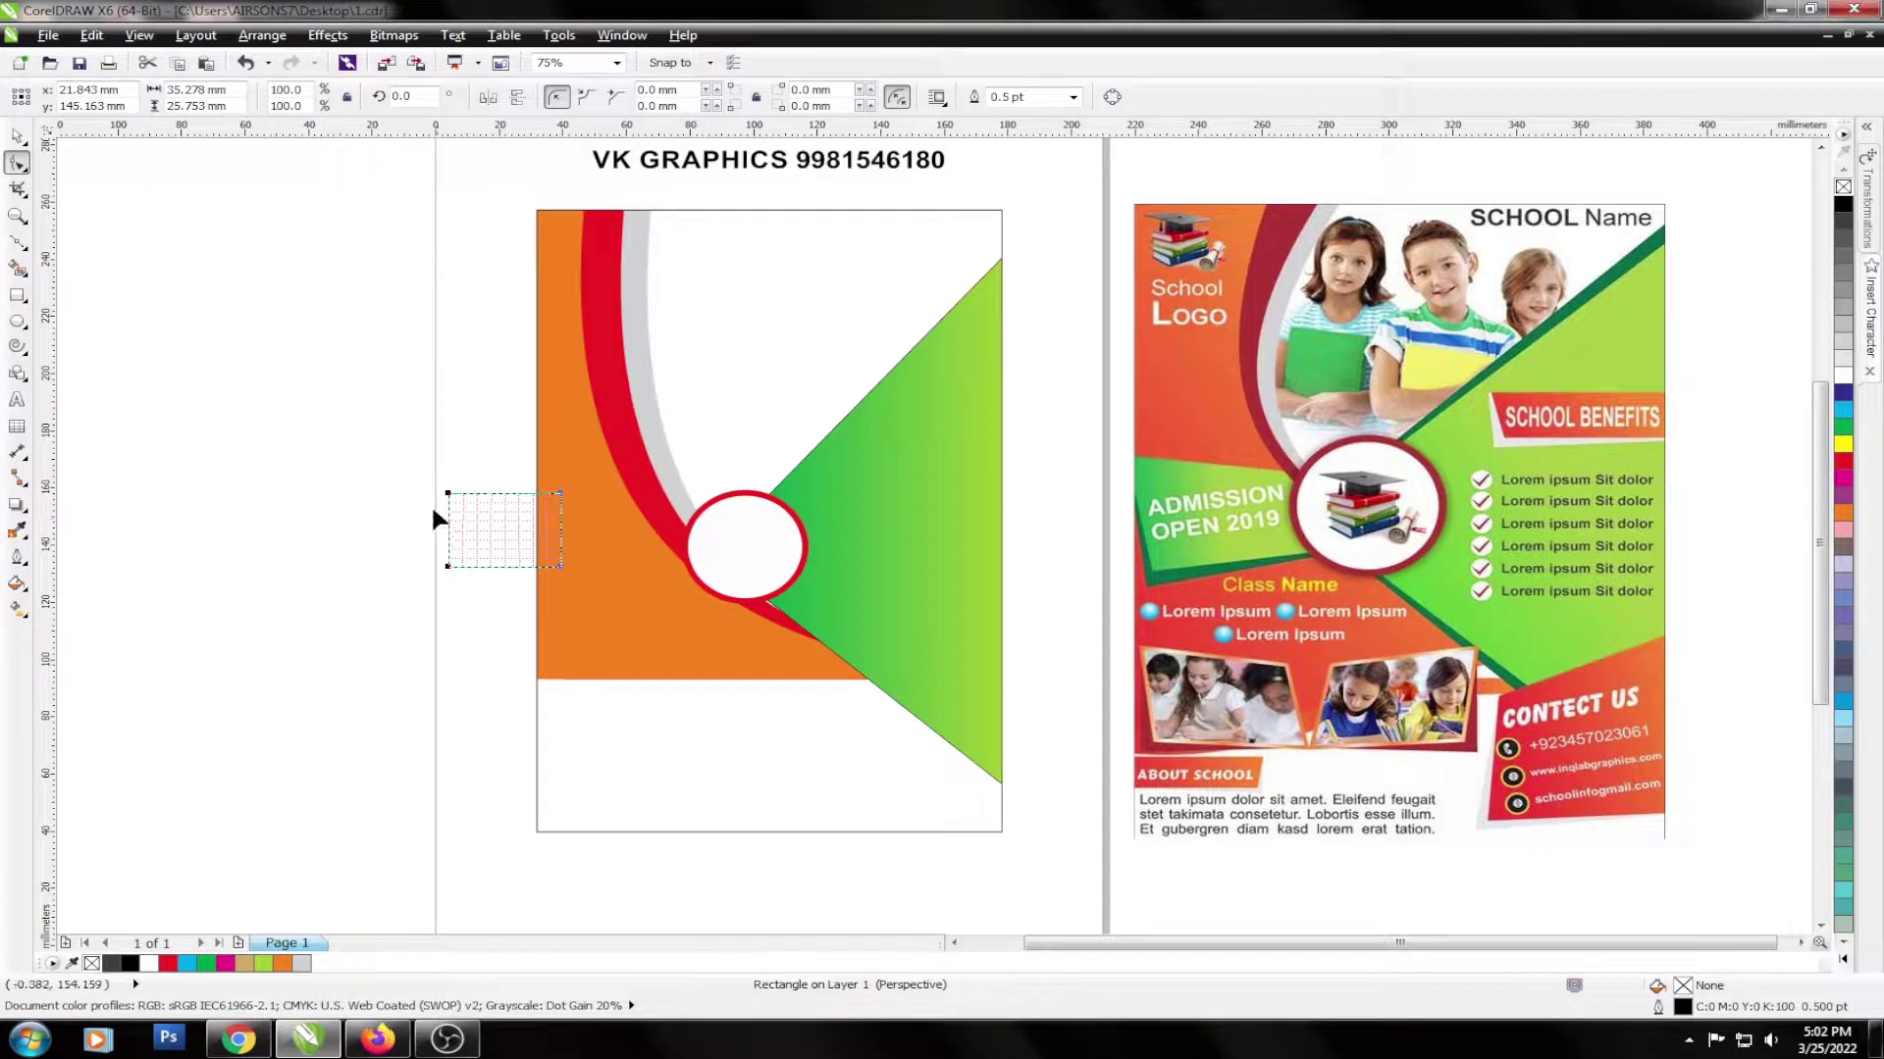
{"action": "left_click_drag", "start_coordinate": [447, 493], "coordinate": [433, 490]}
{"action": "left_click_drag", "start_coordinate": [562, 493], "coordinate": [548, 501]}
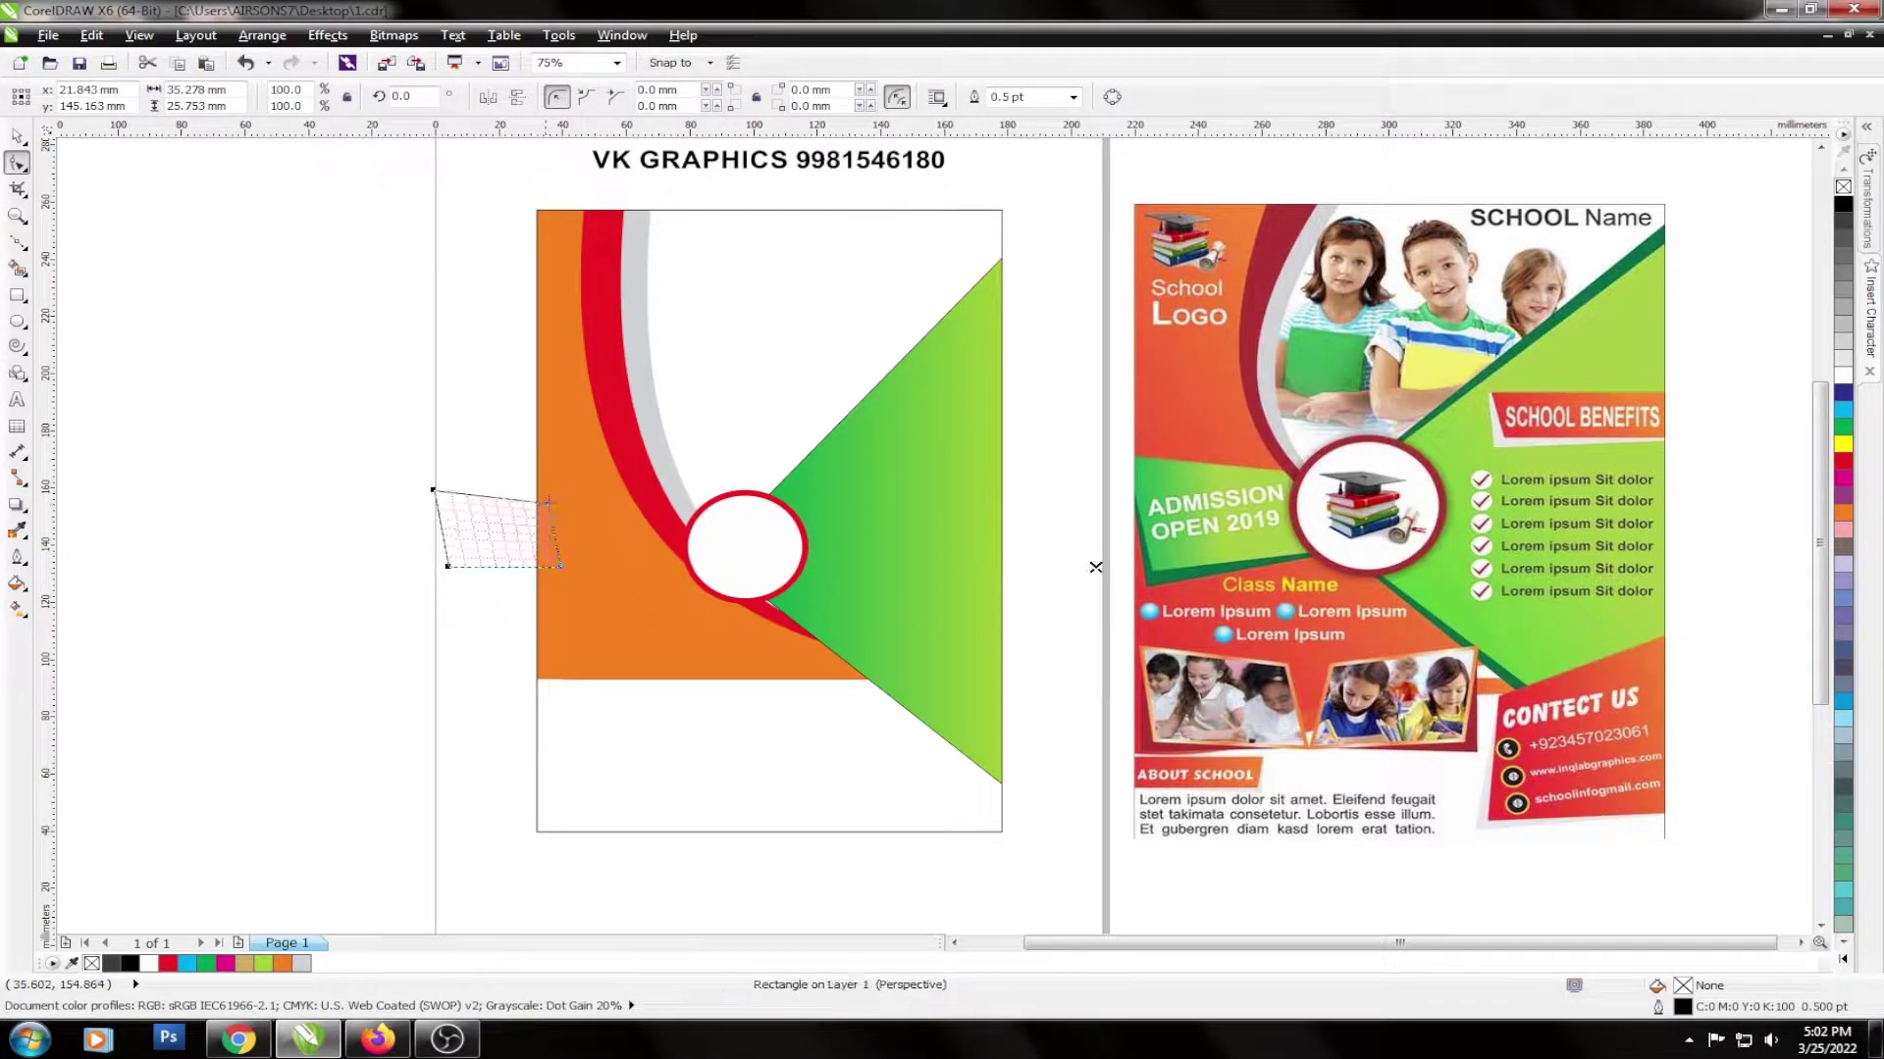
Try resizing the distorted rectangle, undo it, and shift it slightly left and down.
{"action": "key", "text": "space"}
{"action": "scroll", "coordinate": [461, 549], "scroll_direction": "up", "scroll_amount": 2}
{"action": "scroll", "coordinate": [460, 549], "scroll_direction": "down", "scroll_amount": 2}
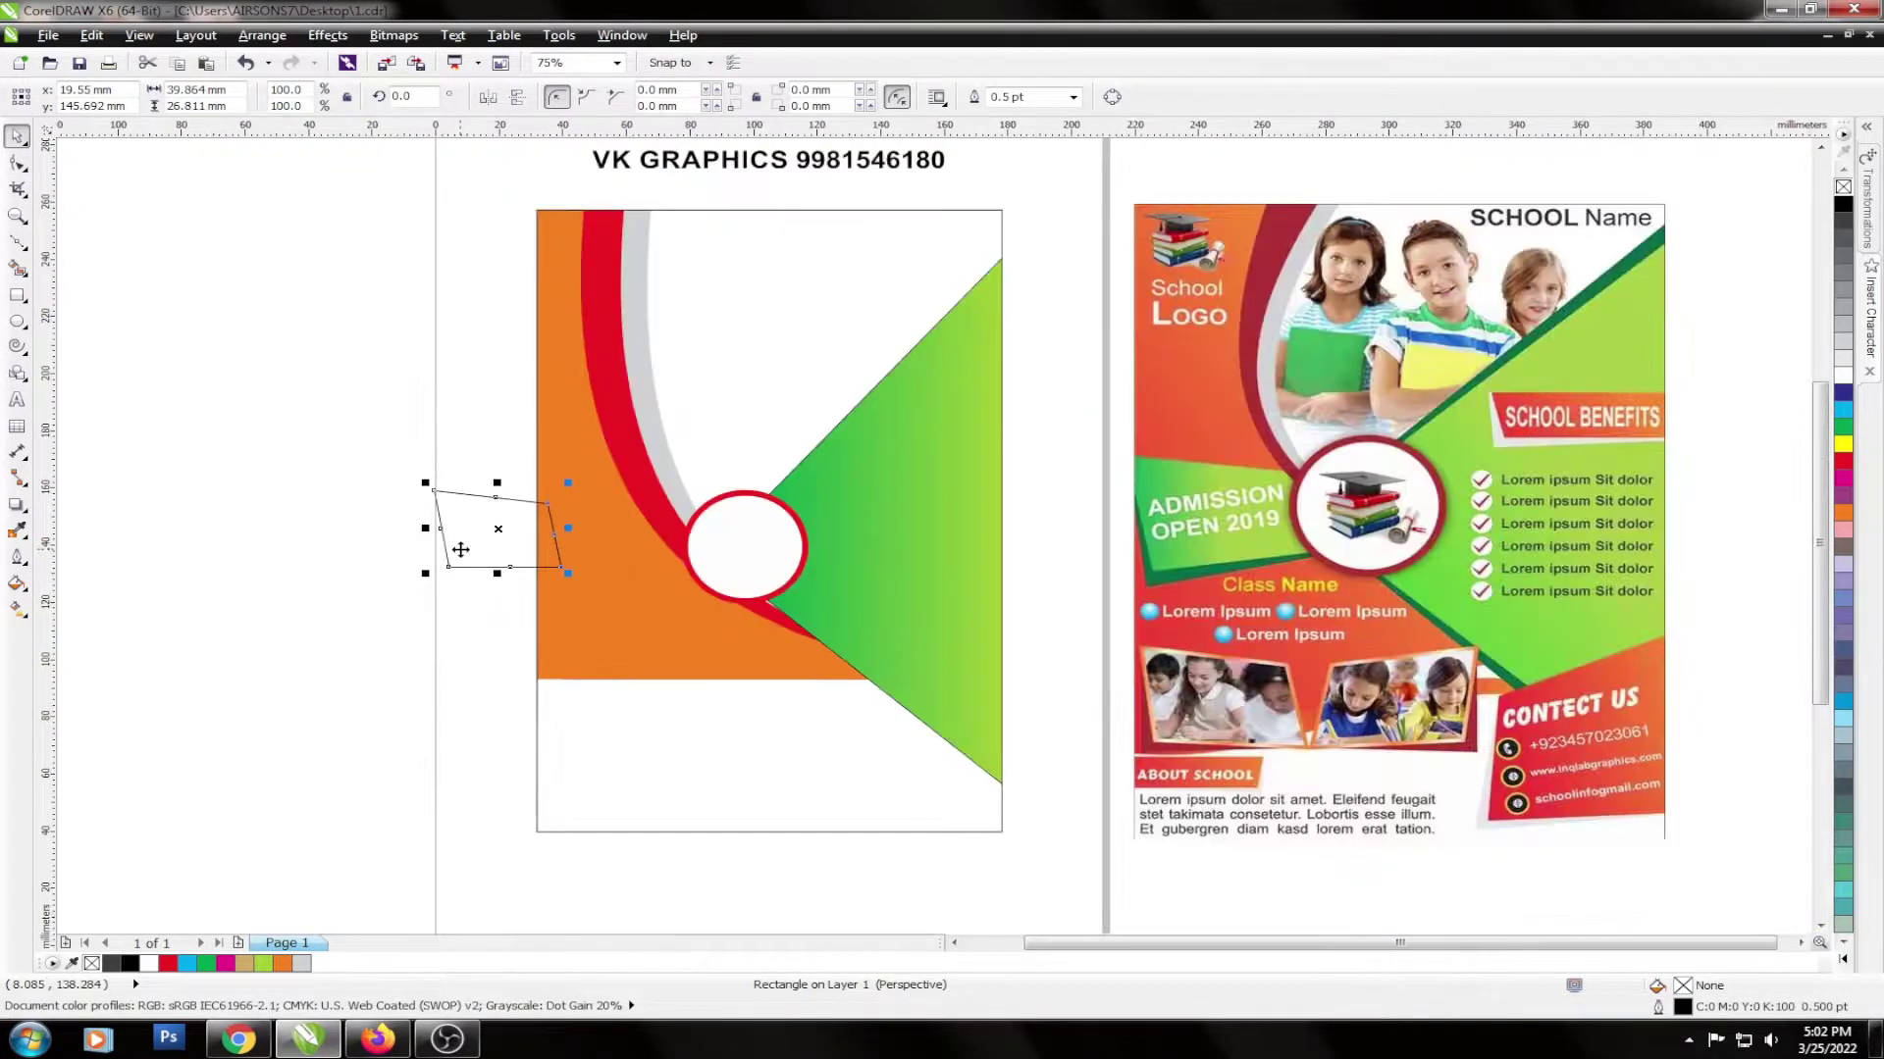
{"action": "scroll", "coordinate": [460, 549], "scroll_direction": "up", "scroll_amount": 2}
{"action": "left_click_drag", "start_coordinate": [401, 592], "coordinate": [389, 607]}
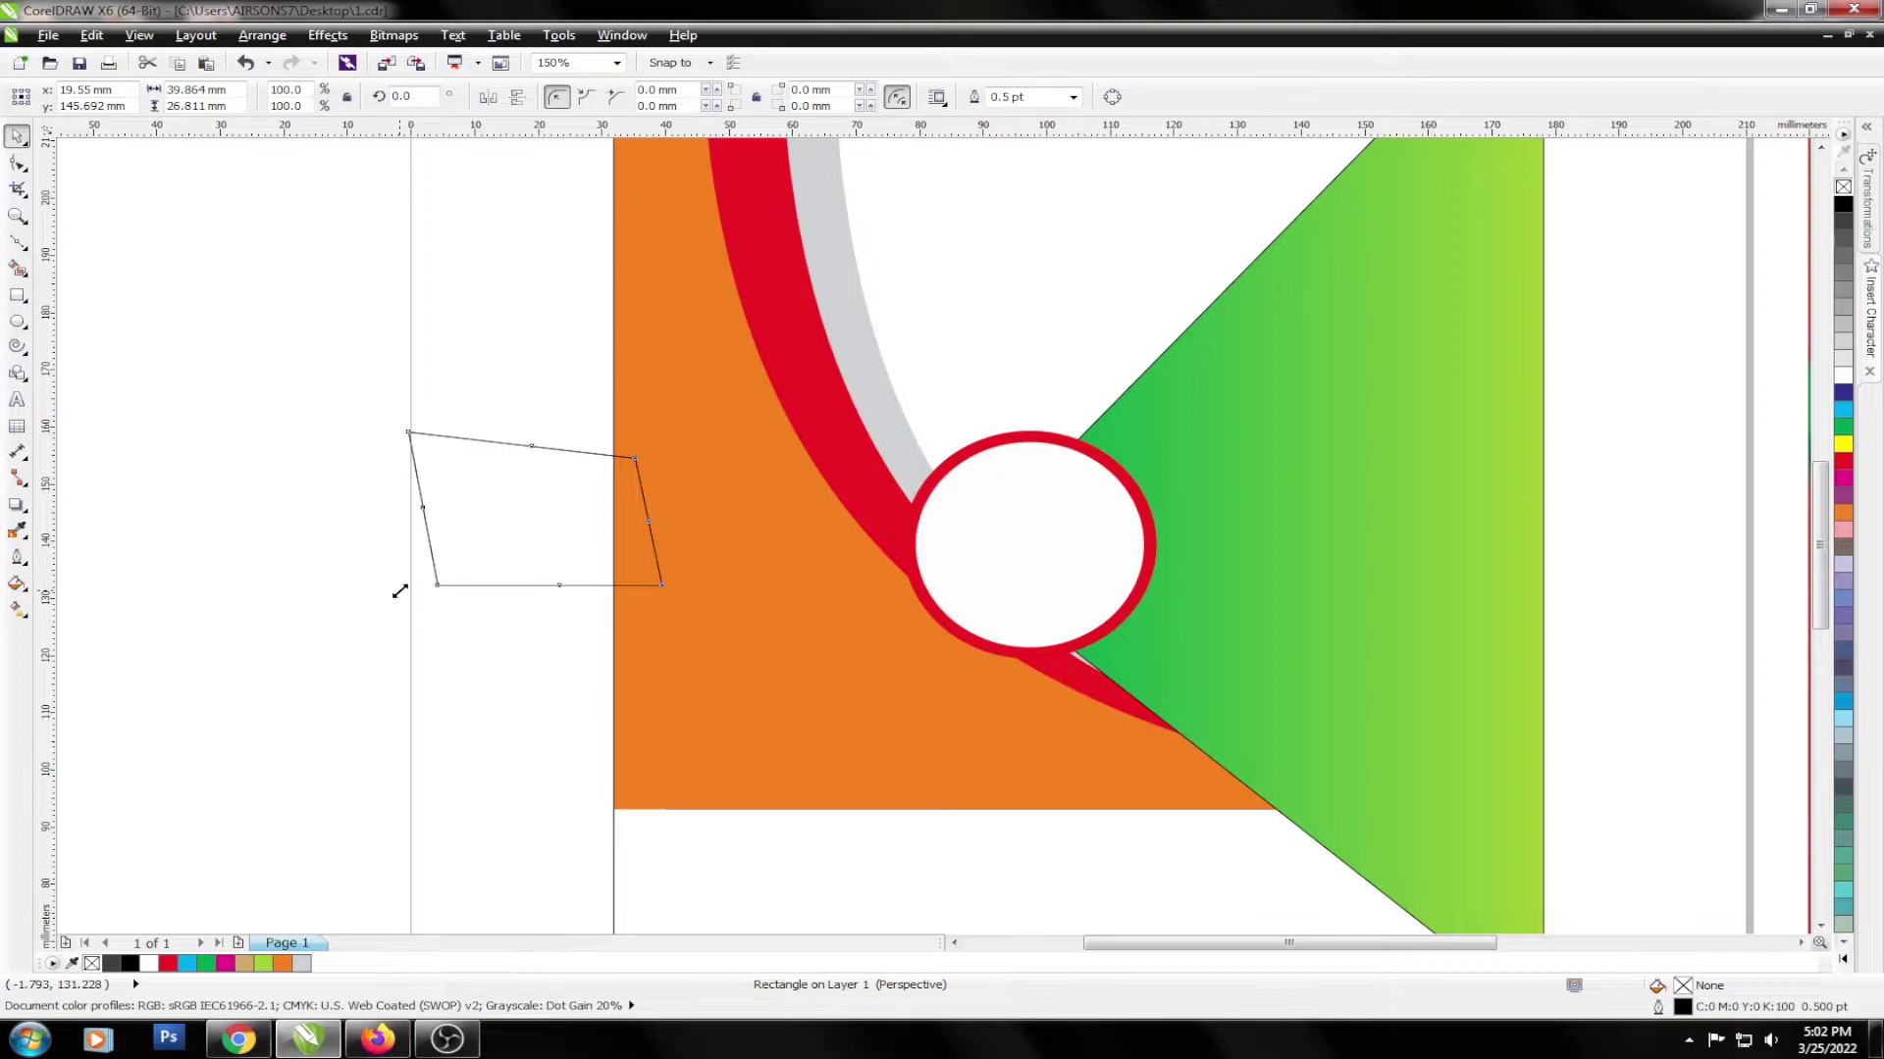
{"action": "key", "text": "ctrl+z"}
{"action": "left_click_drag", "start_coordinate": [460, 548], "coordinate": [454, 550]}
Pull the quadrilateral's bottom-left perspective corner down and left.
{"action": "key", "text": "F10"}
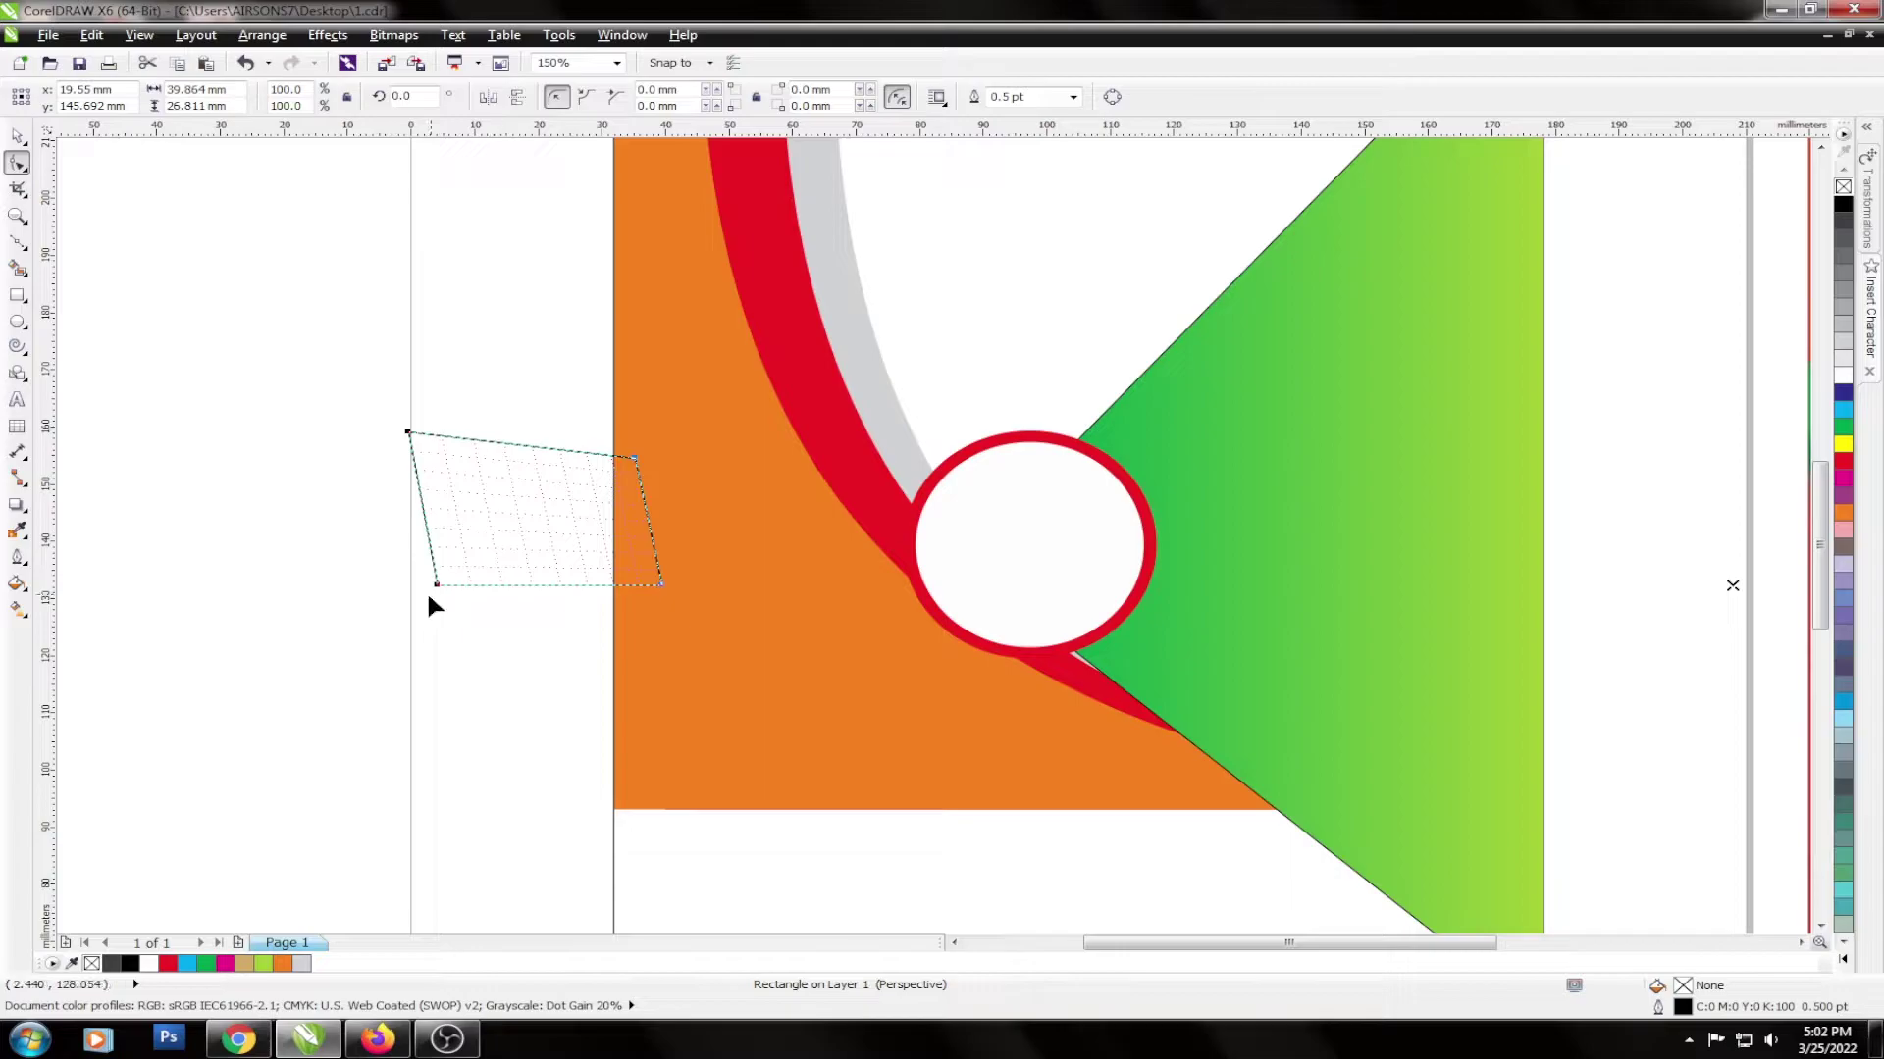
{"action": "left_click_drag", "start_coordinate": [431, 591], "coordinate": [412, 605]}
{"action": "key", "text": "space"}
{"action": "left_click", "coordinate": [220, 394]}
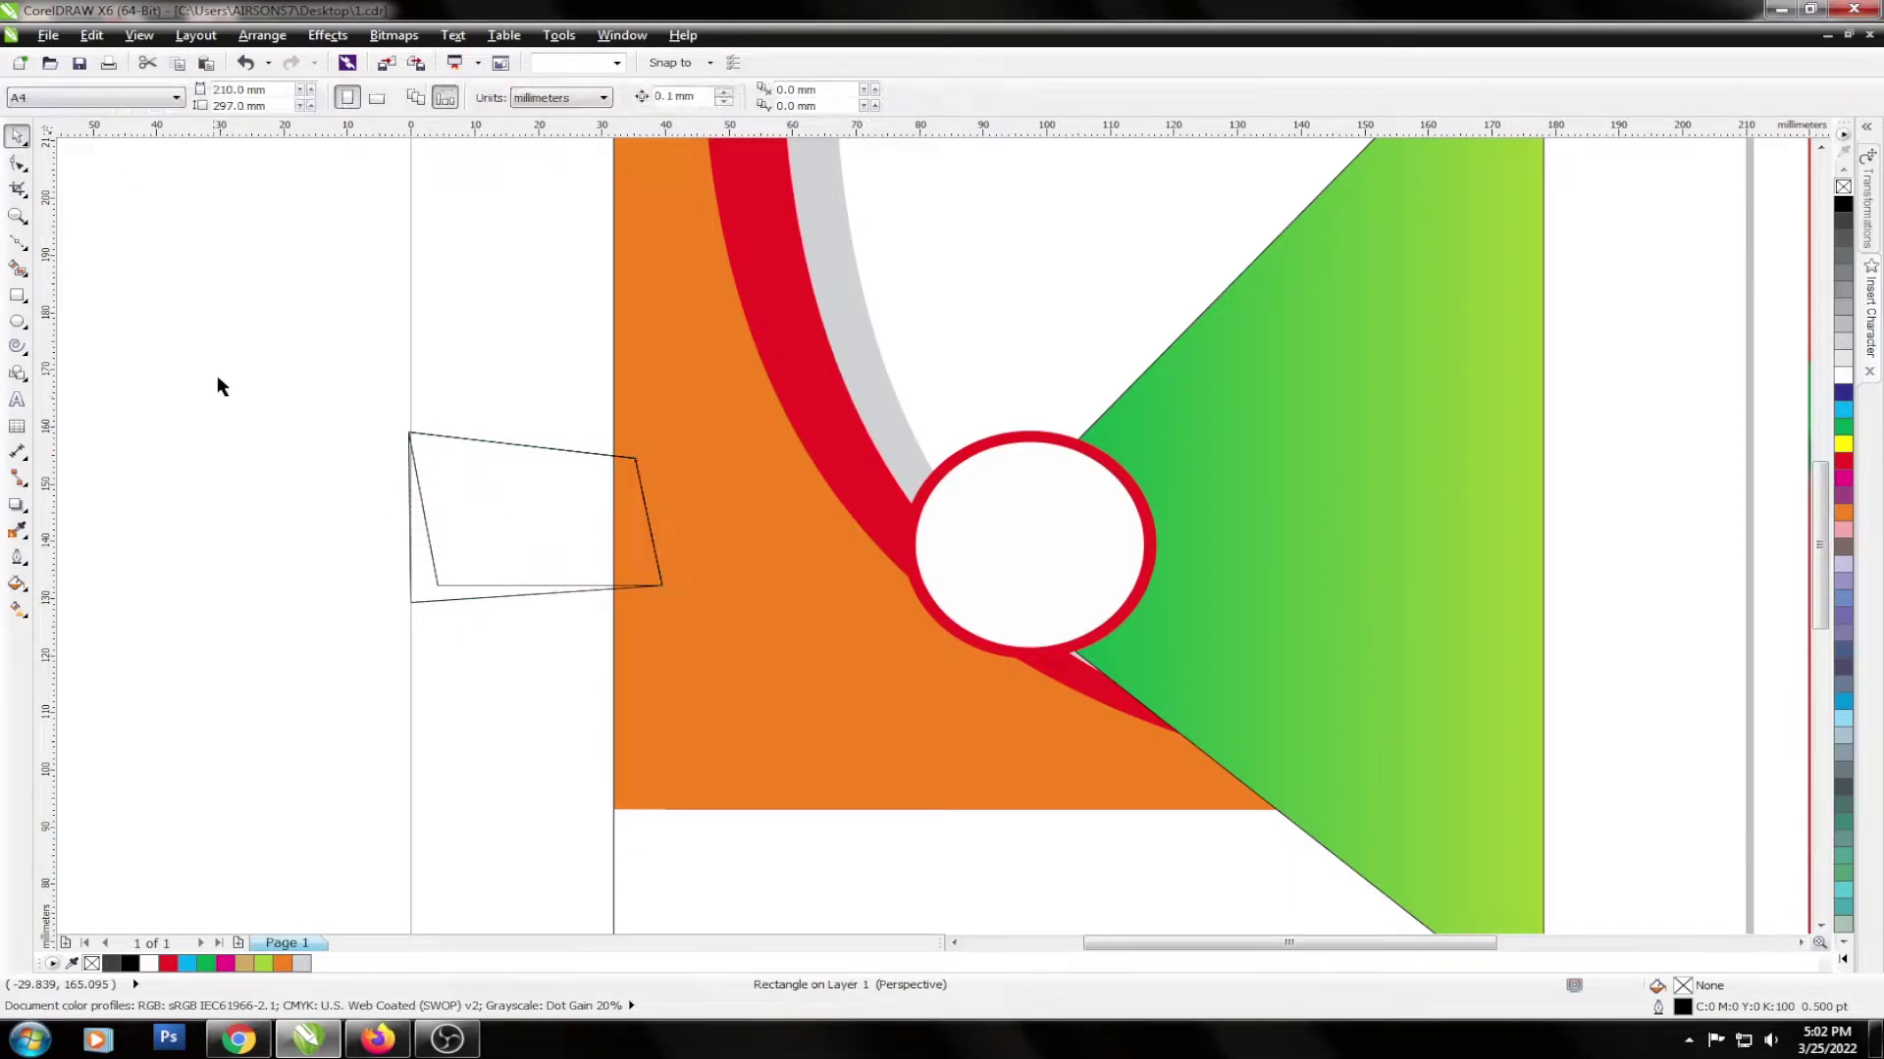
{"action": "scroll", "coordinate": [610, 511], "scroll_direction": "down", "scroll_amount": 2}
{"action": "left_click", "coordinate": [576, 527]}
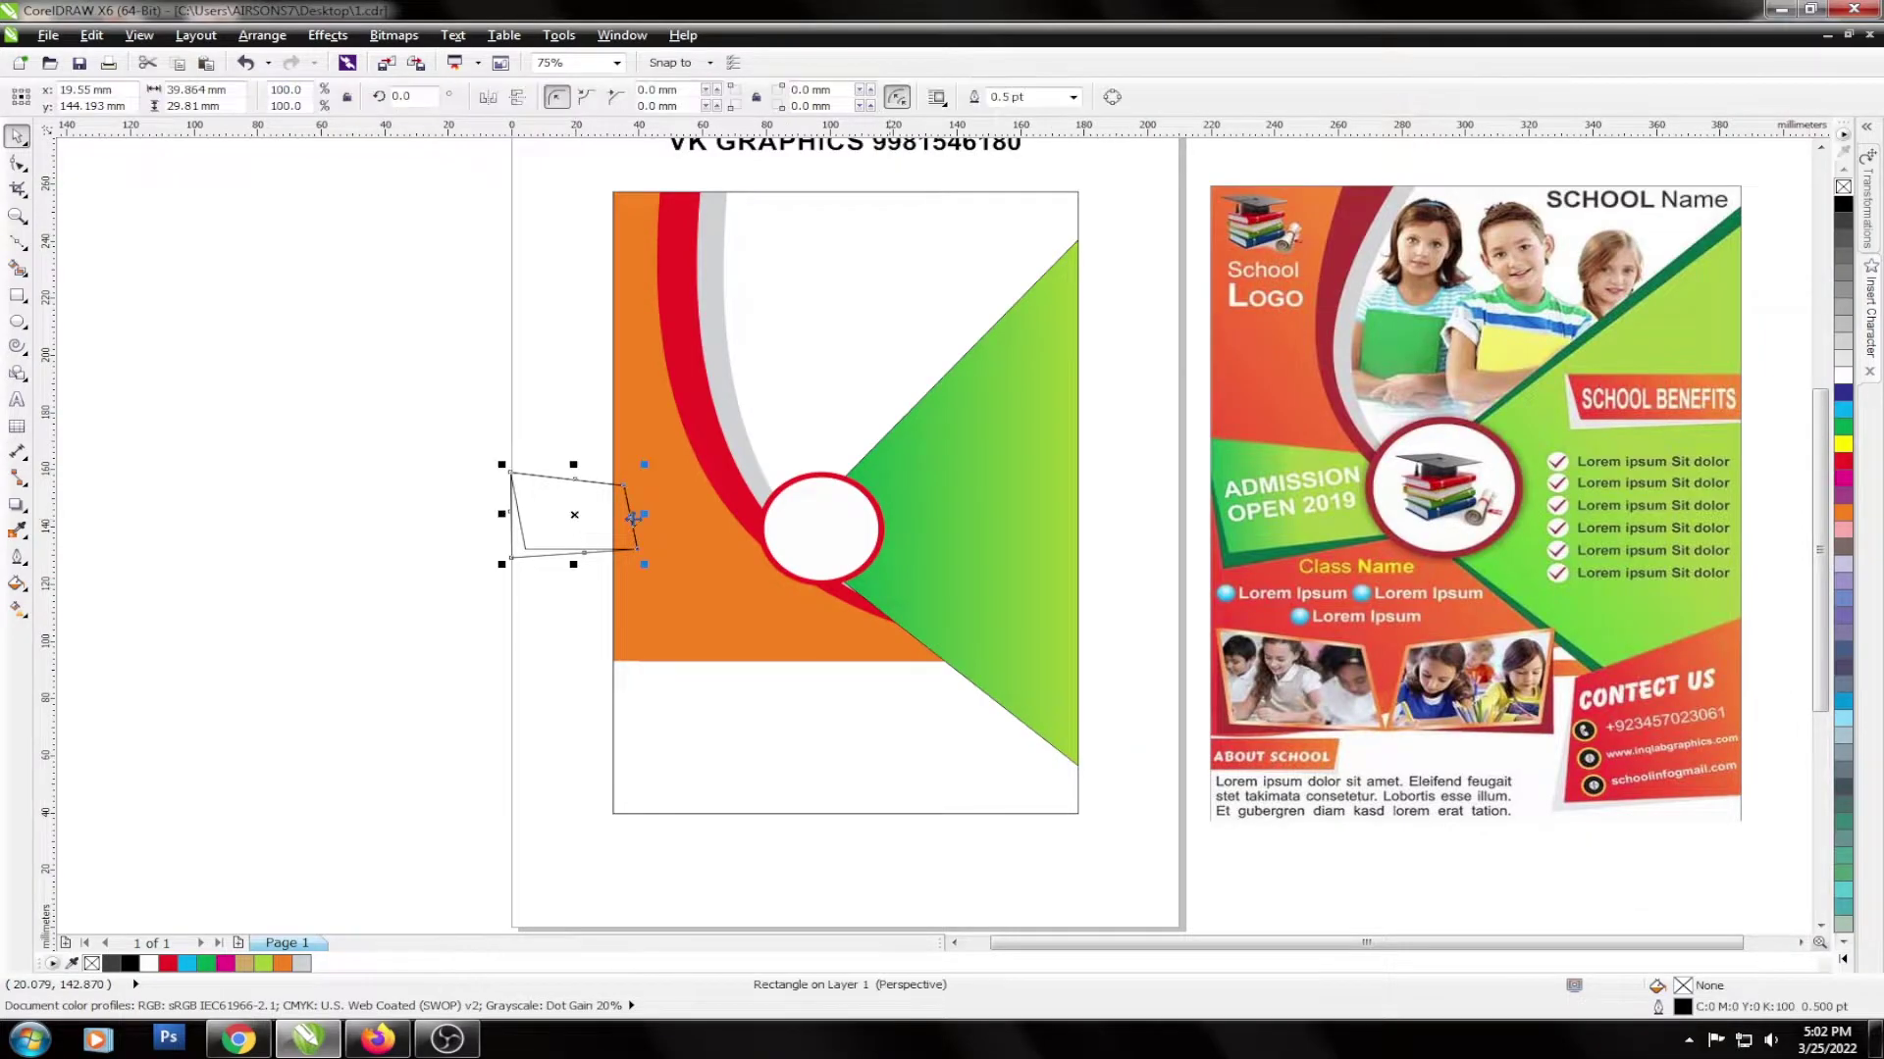
Give the slanted quadrilateral a green-to-light-green linear fountain fill.
{"action": "left_click", "coordinate": [18, 610]}
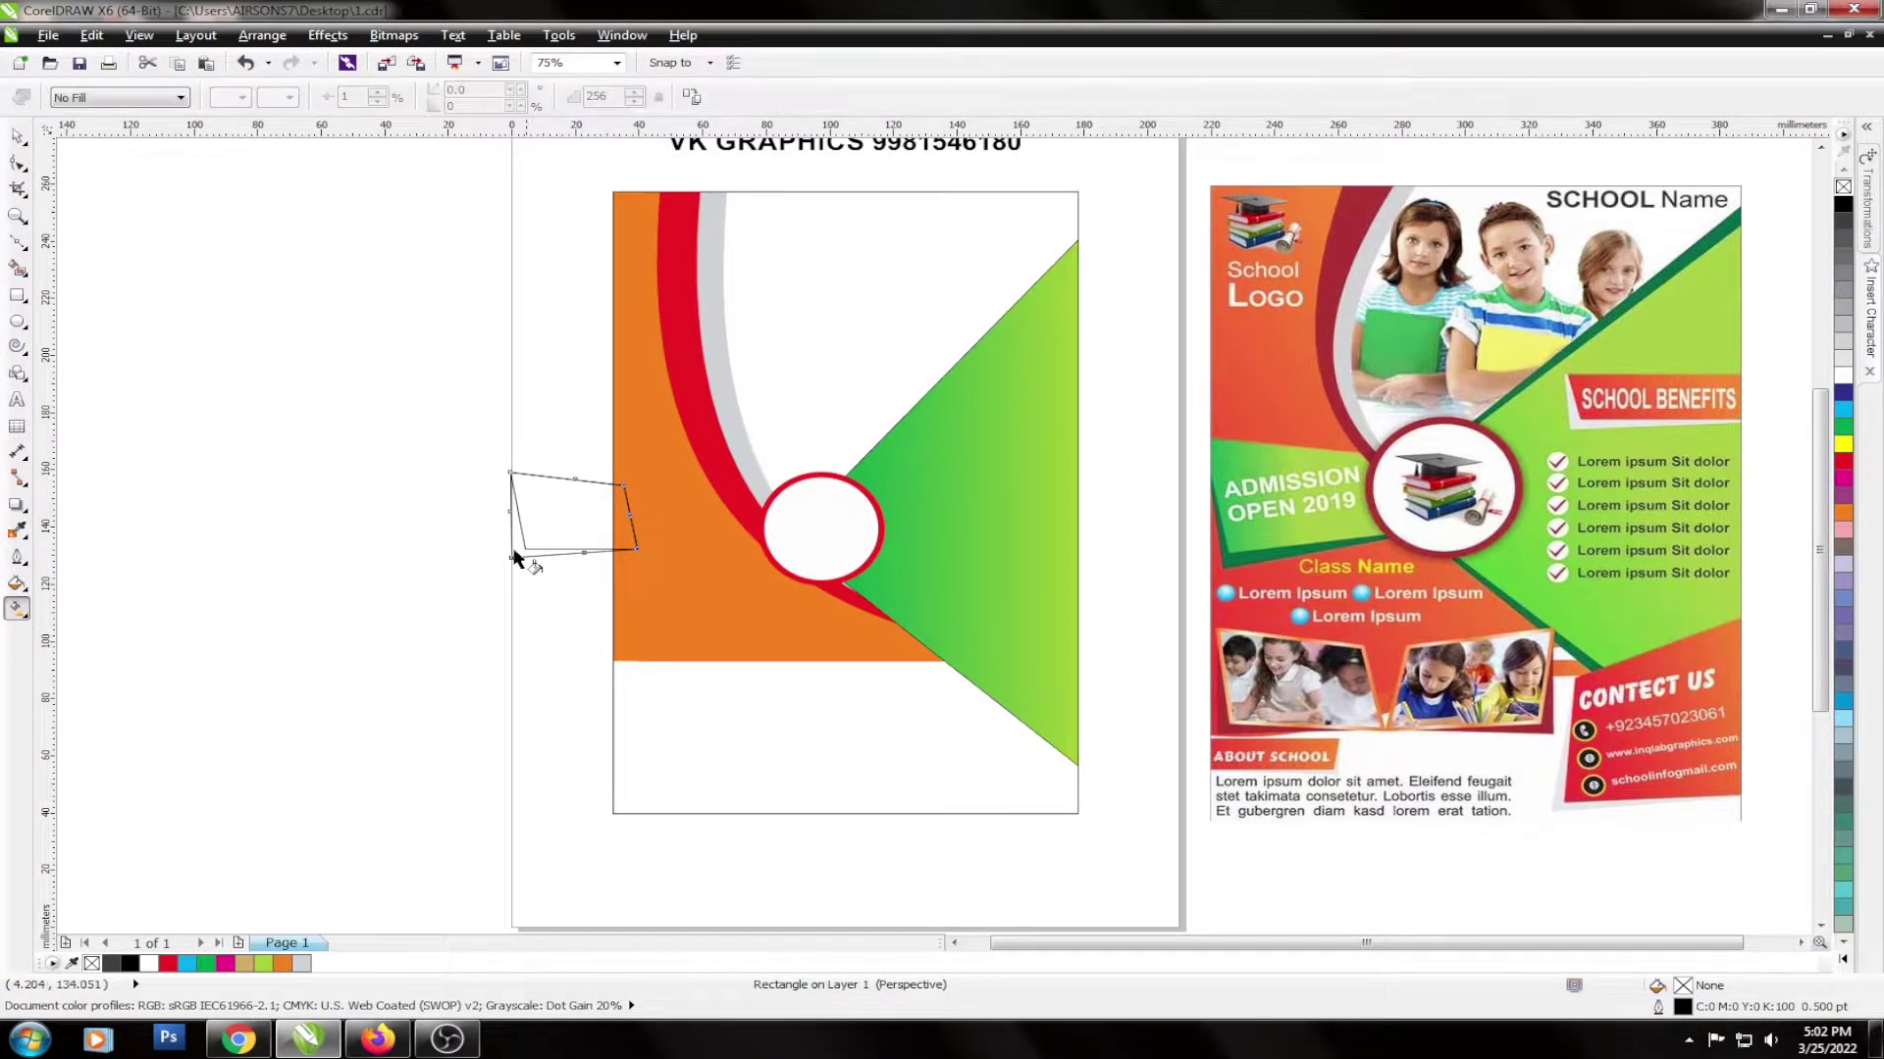
{"action": "left_click_drag", "start_coordinate": [516, 517], "coordinate": [628, 517]}
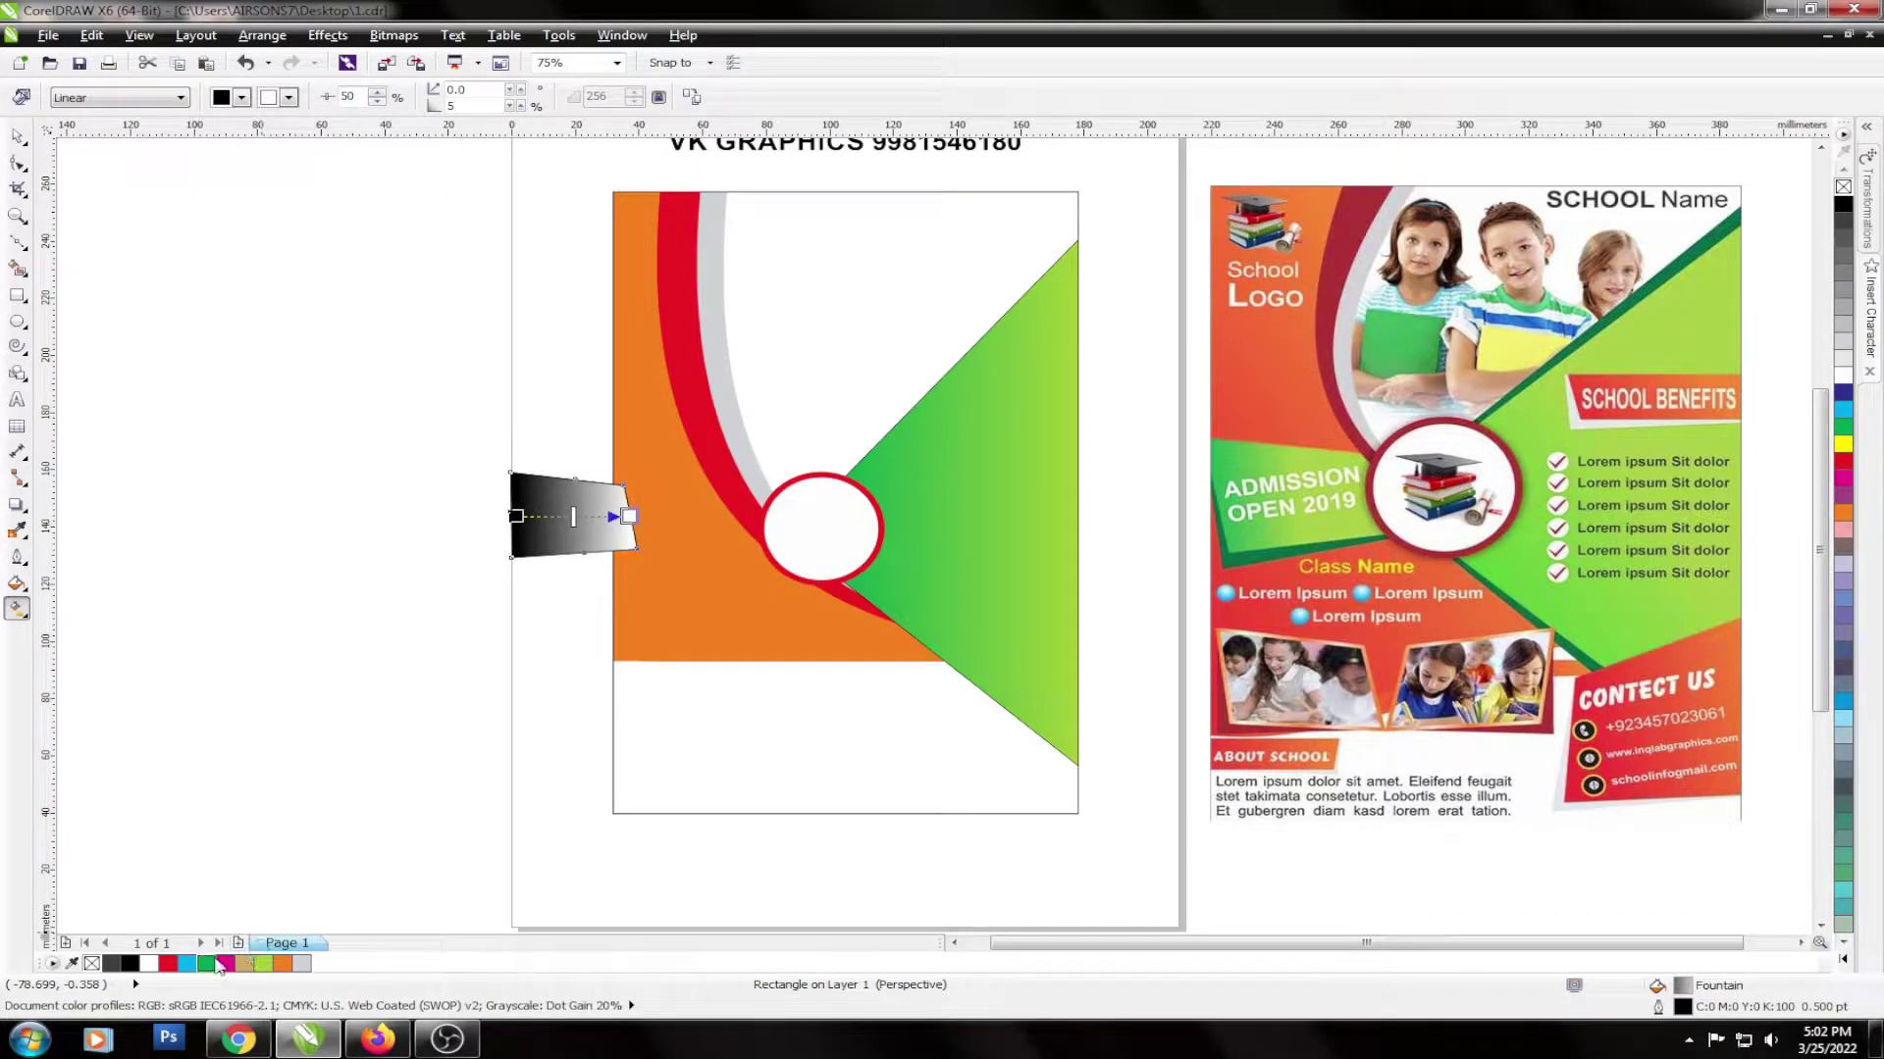
{"action": "left_click", "coordinate": [206, 963]}
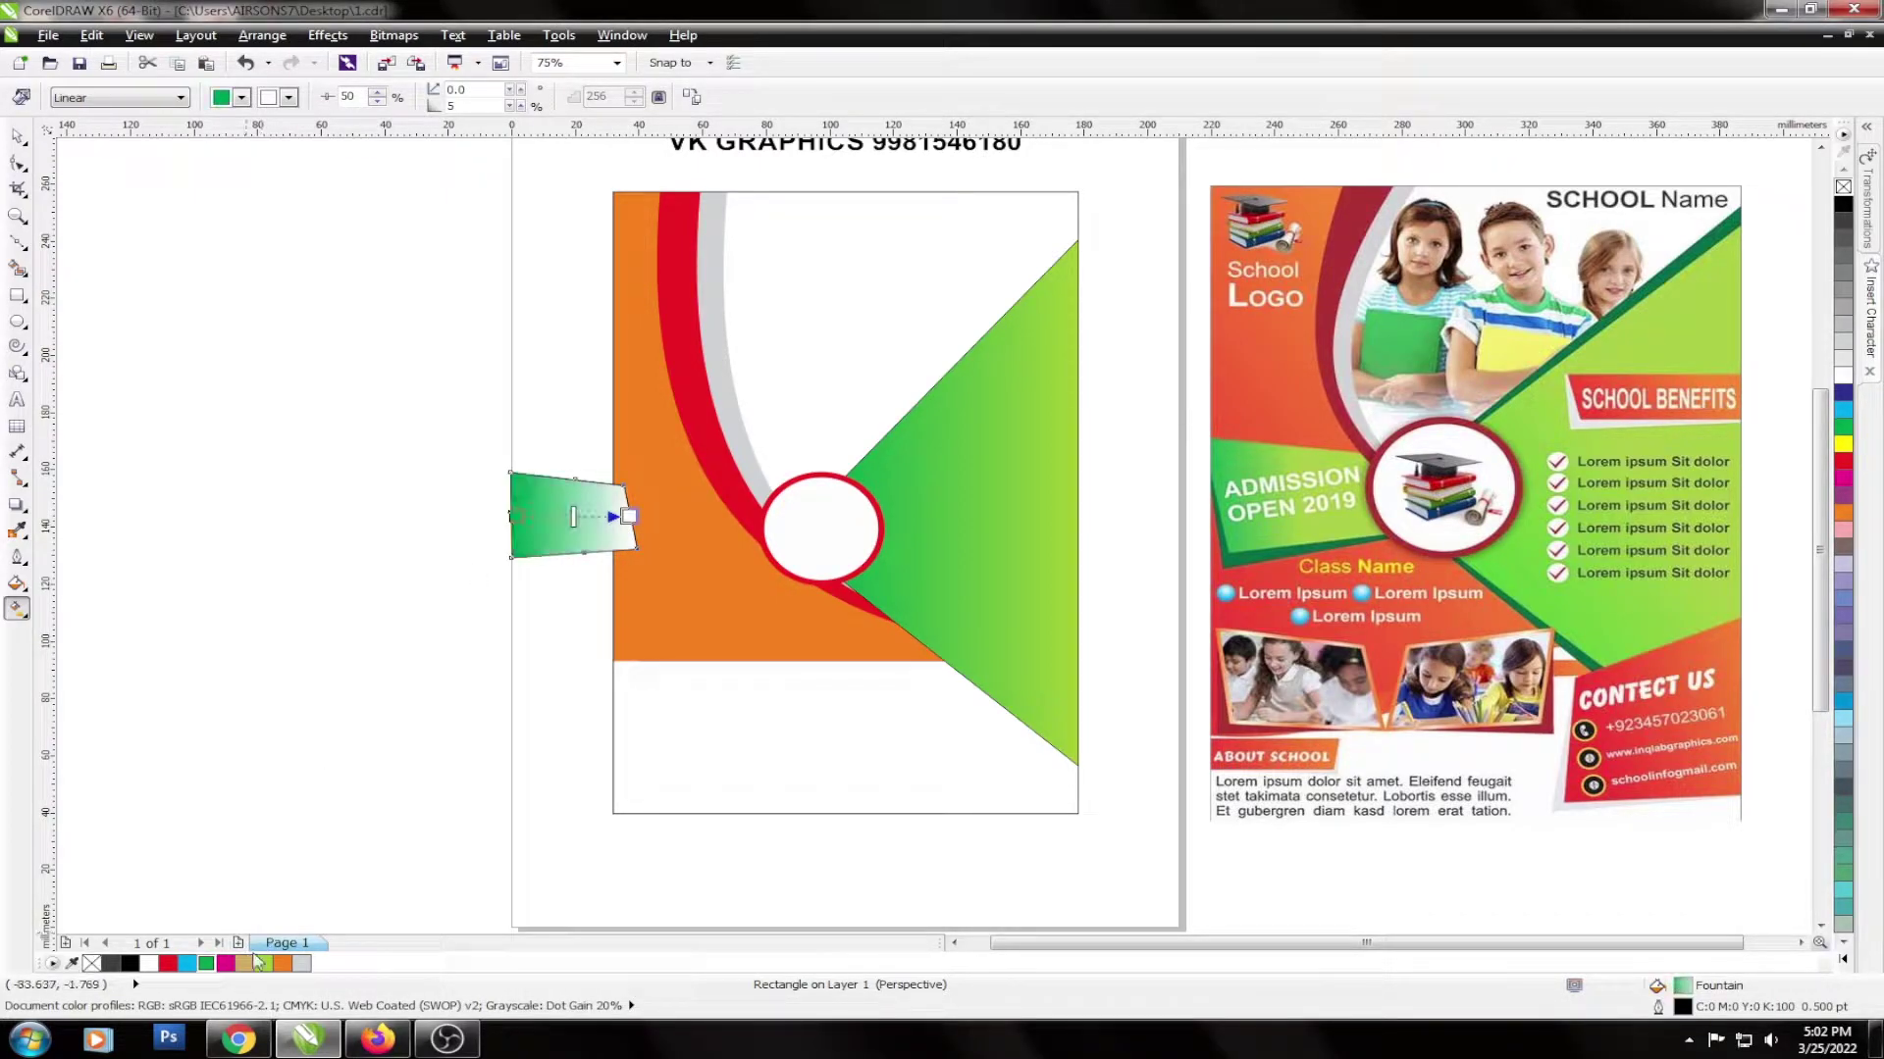
{"action": "left_click", "coordinate": [629, 517]}
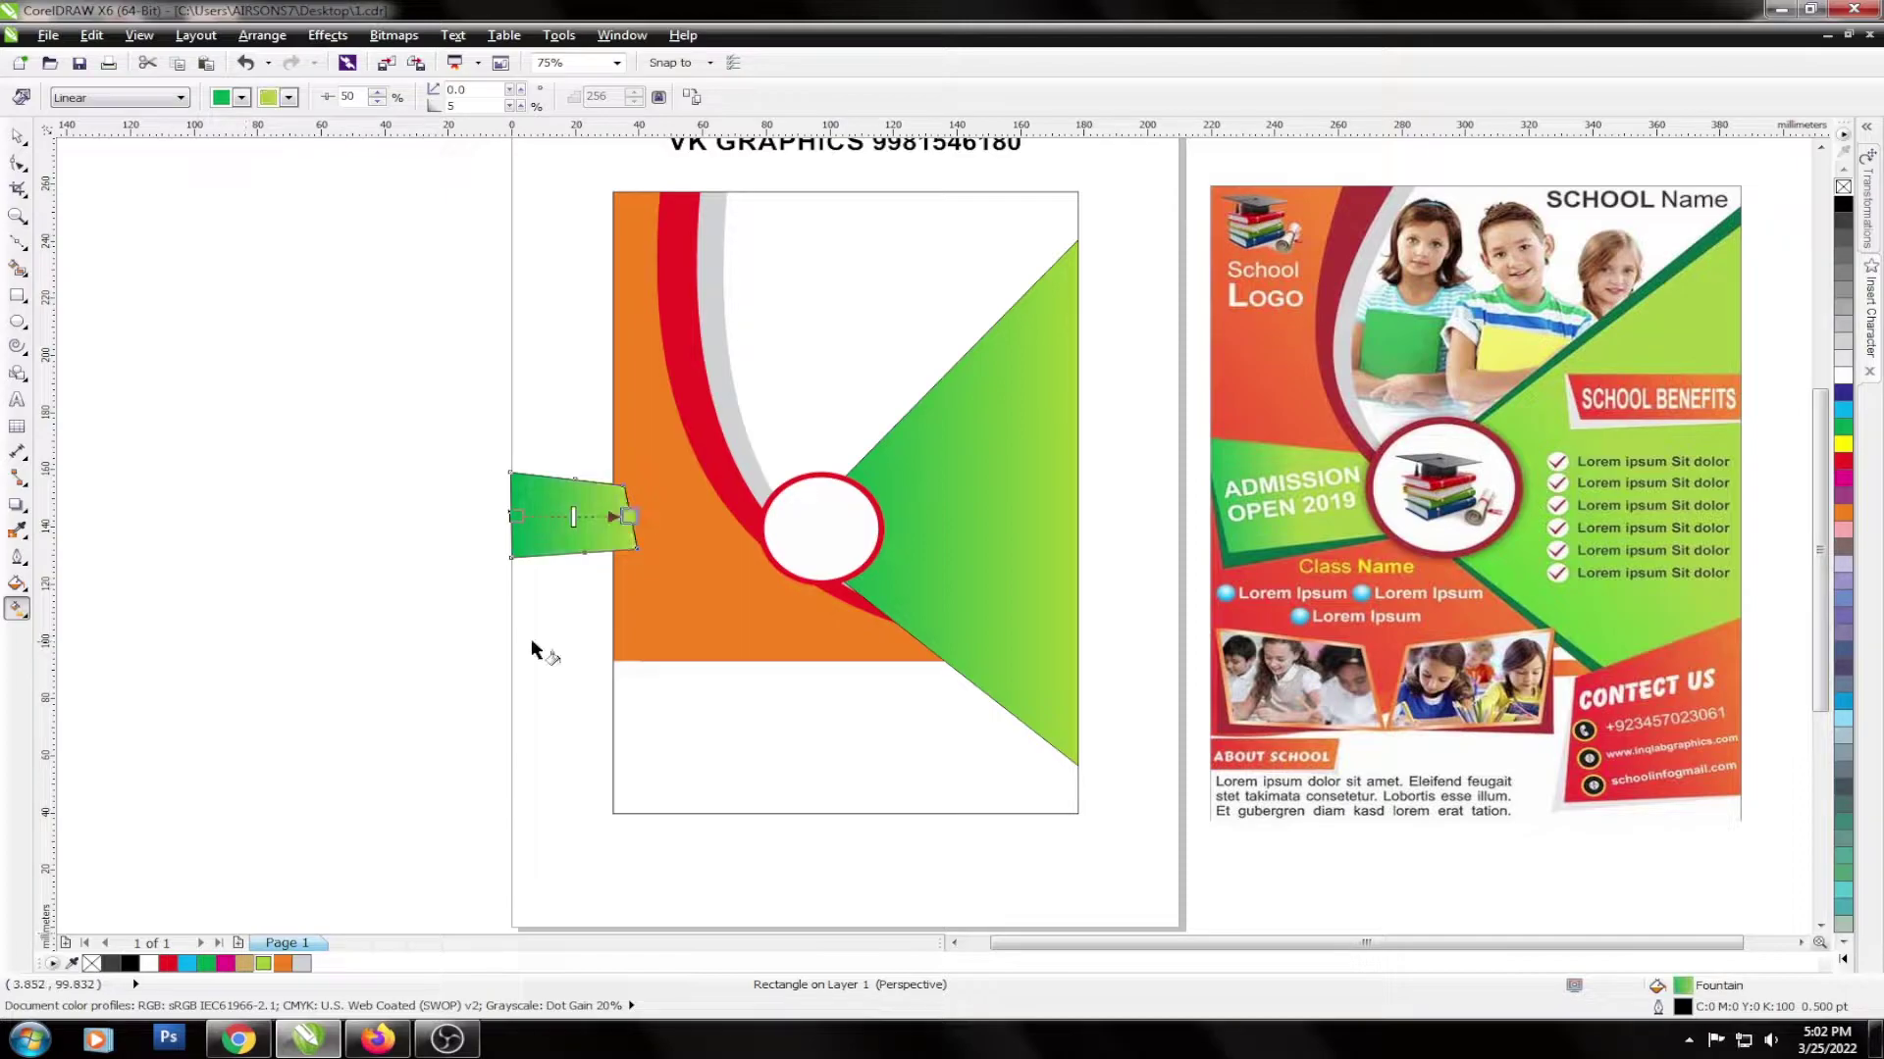
{"action": "key", "text": "space"}
Reposition the green quadrilateral's outline after undoing a move up and left.
{"action": "scroll", "coordinate": [536, 513], "scroll_direction": "up", "scroll_amount": 2}
{"action": "scroll", "coordinate": [526, 559], "scroll_direction": "up", "scroll_amount": 2}
{"action": "left_click_drag", "start_coordinate": [522, 576], "coordinate": [414, 481]}
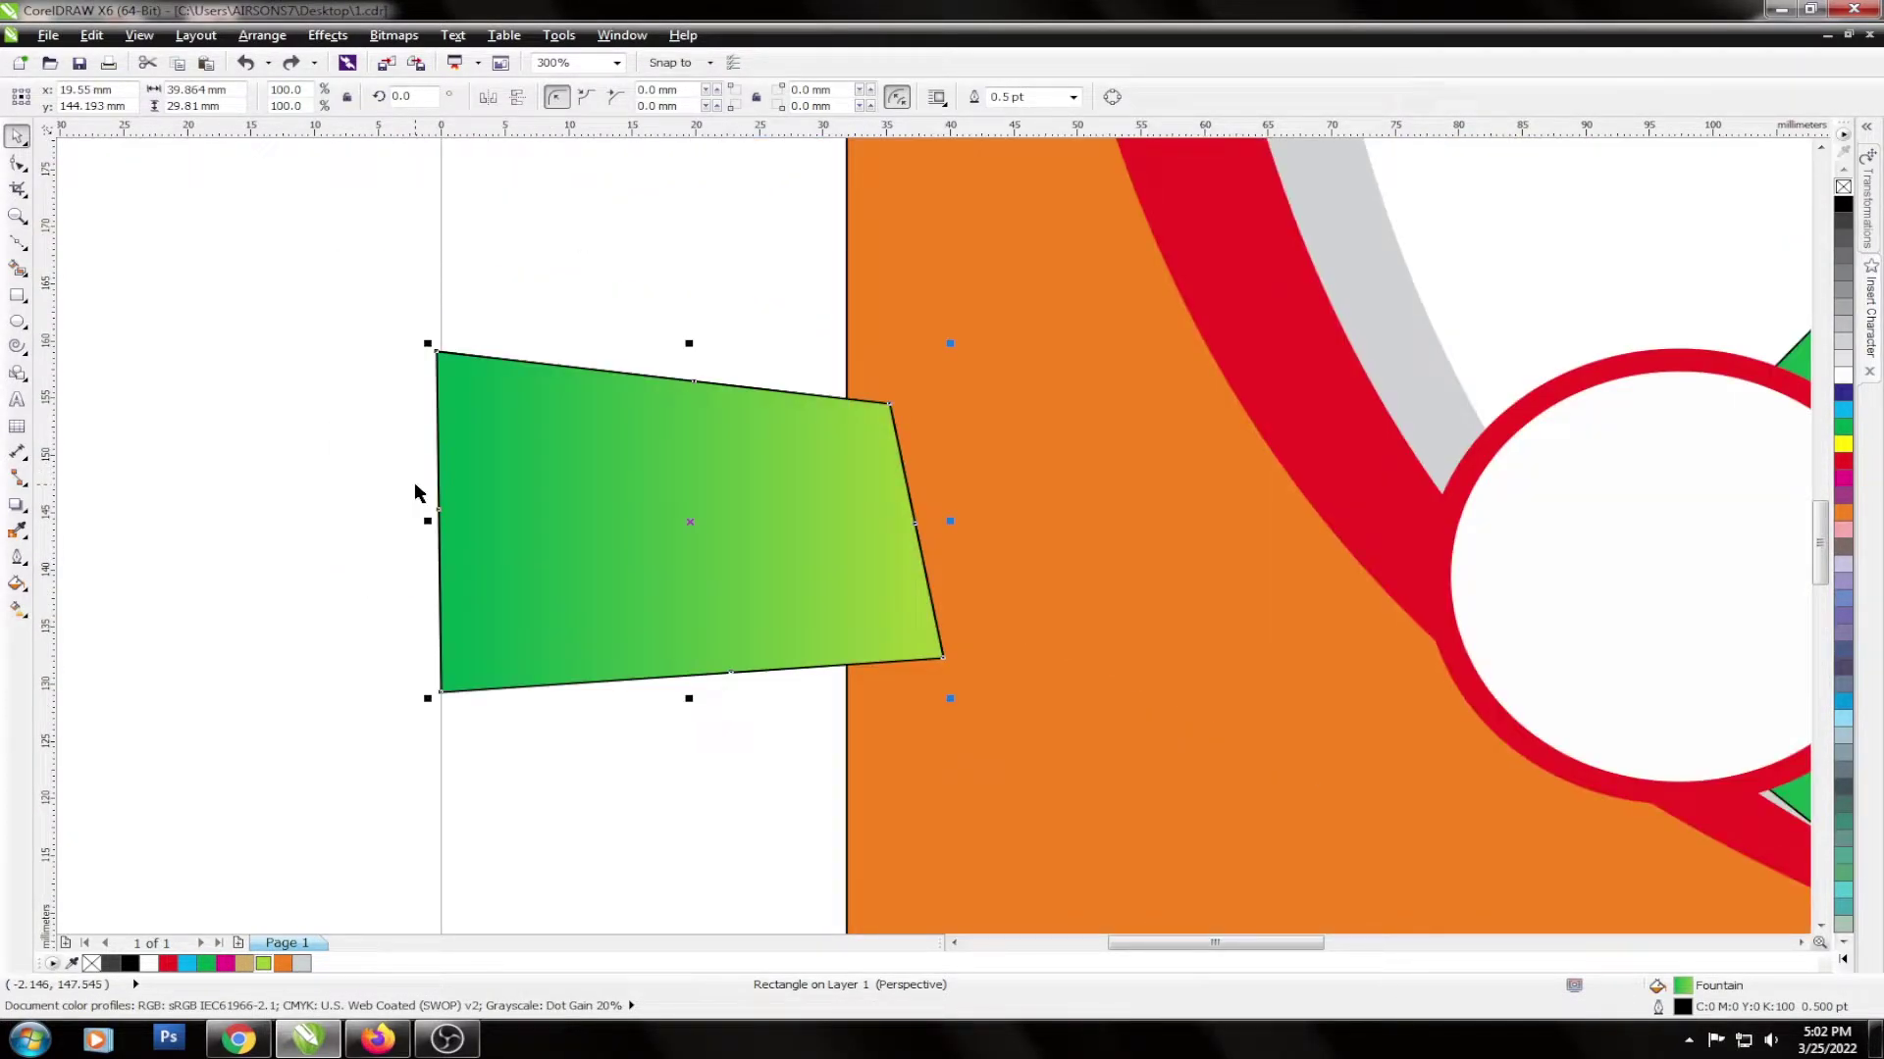
{"action": "key", "text": "ctrl+z"}
{"action": "key", "text": "ctrl+z"}
{"action": "key", "text": "ctrl+z"}
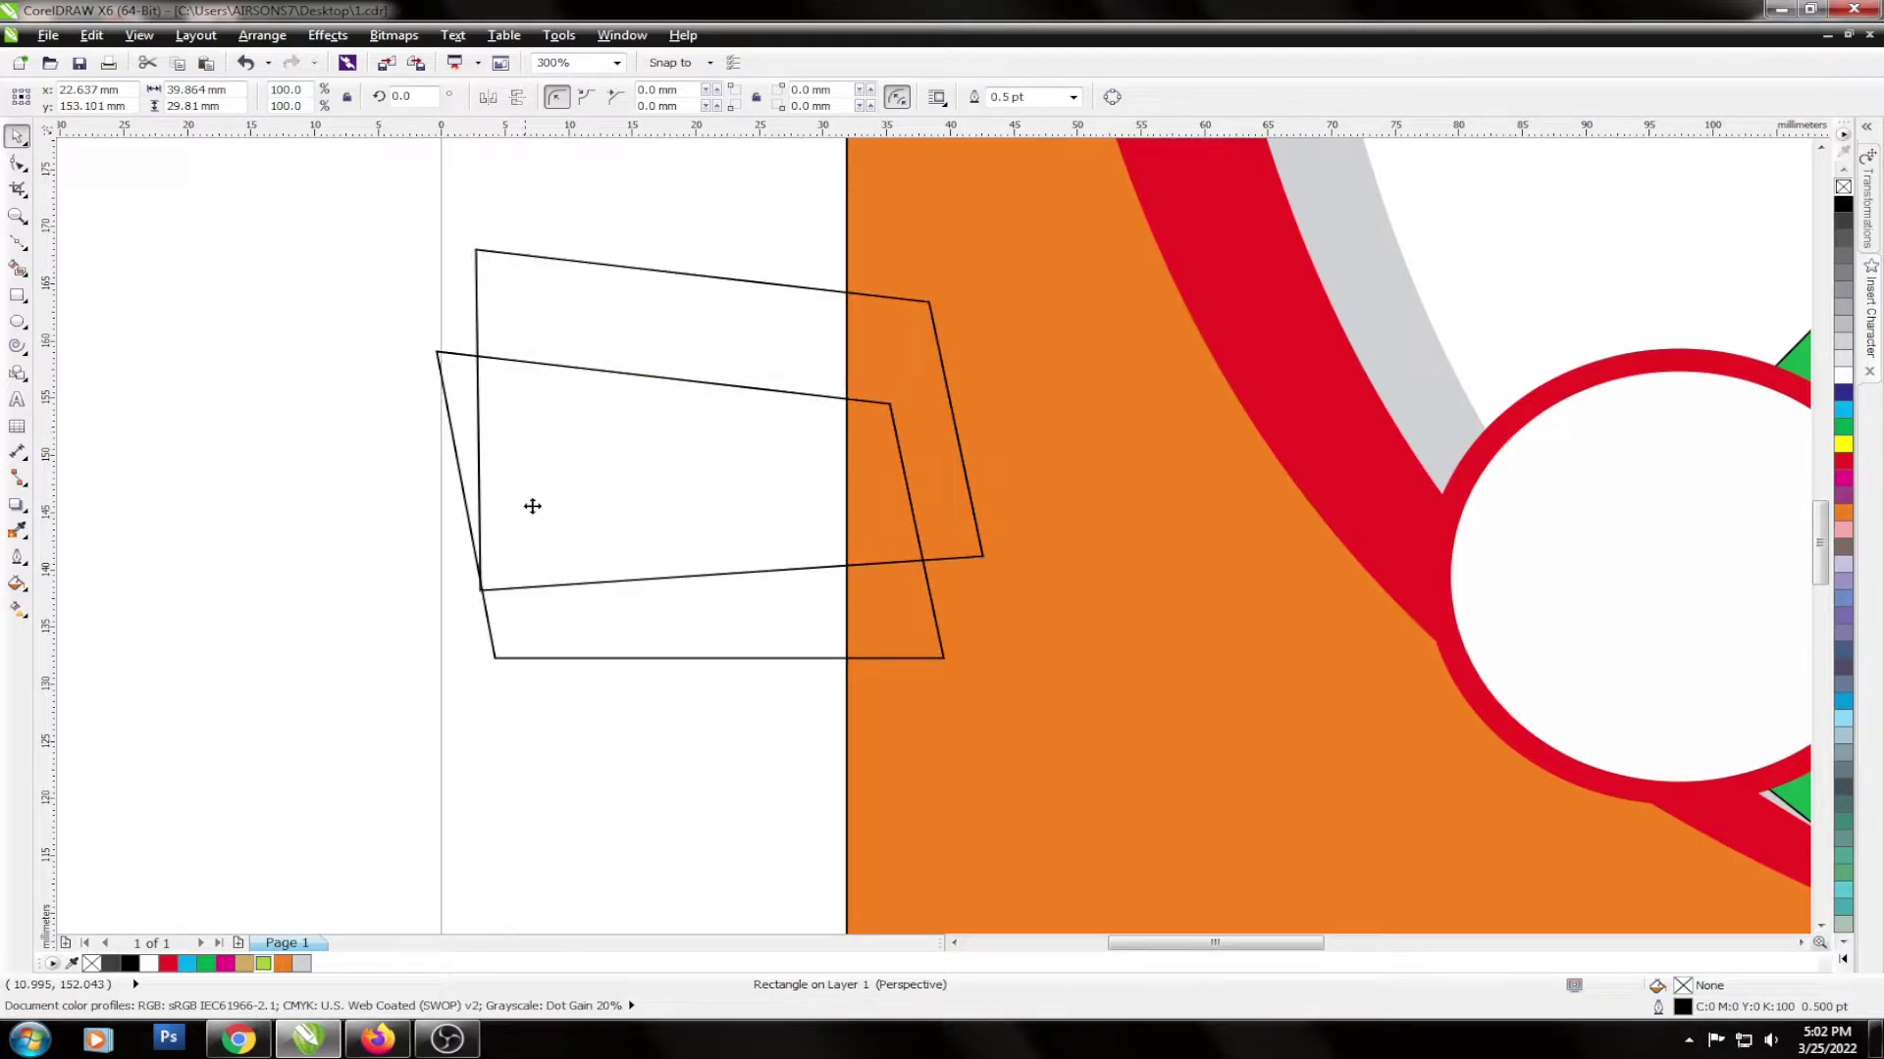
{"action": "left_click_drag", "start_coordinate": [541, 535], "coordinate": [530, 505]}
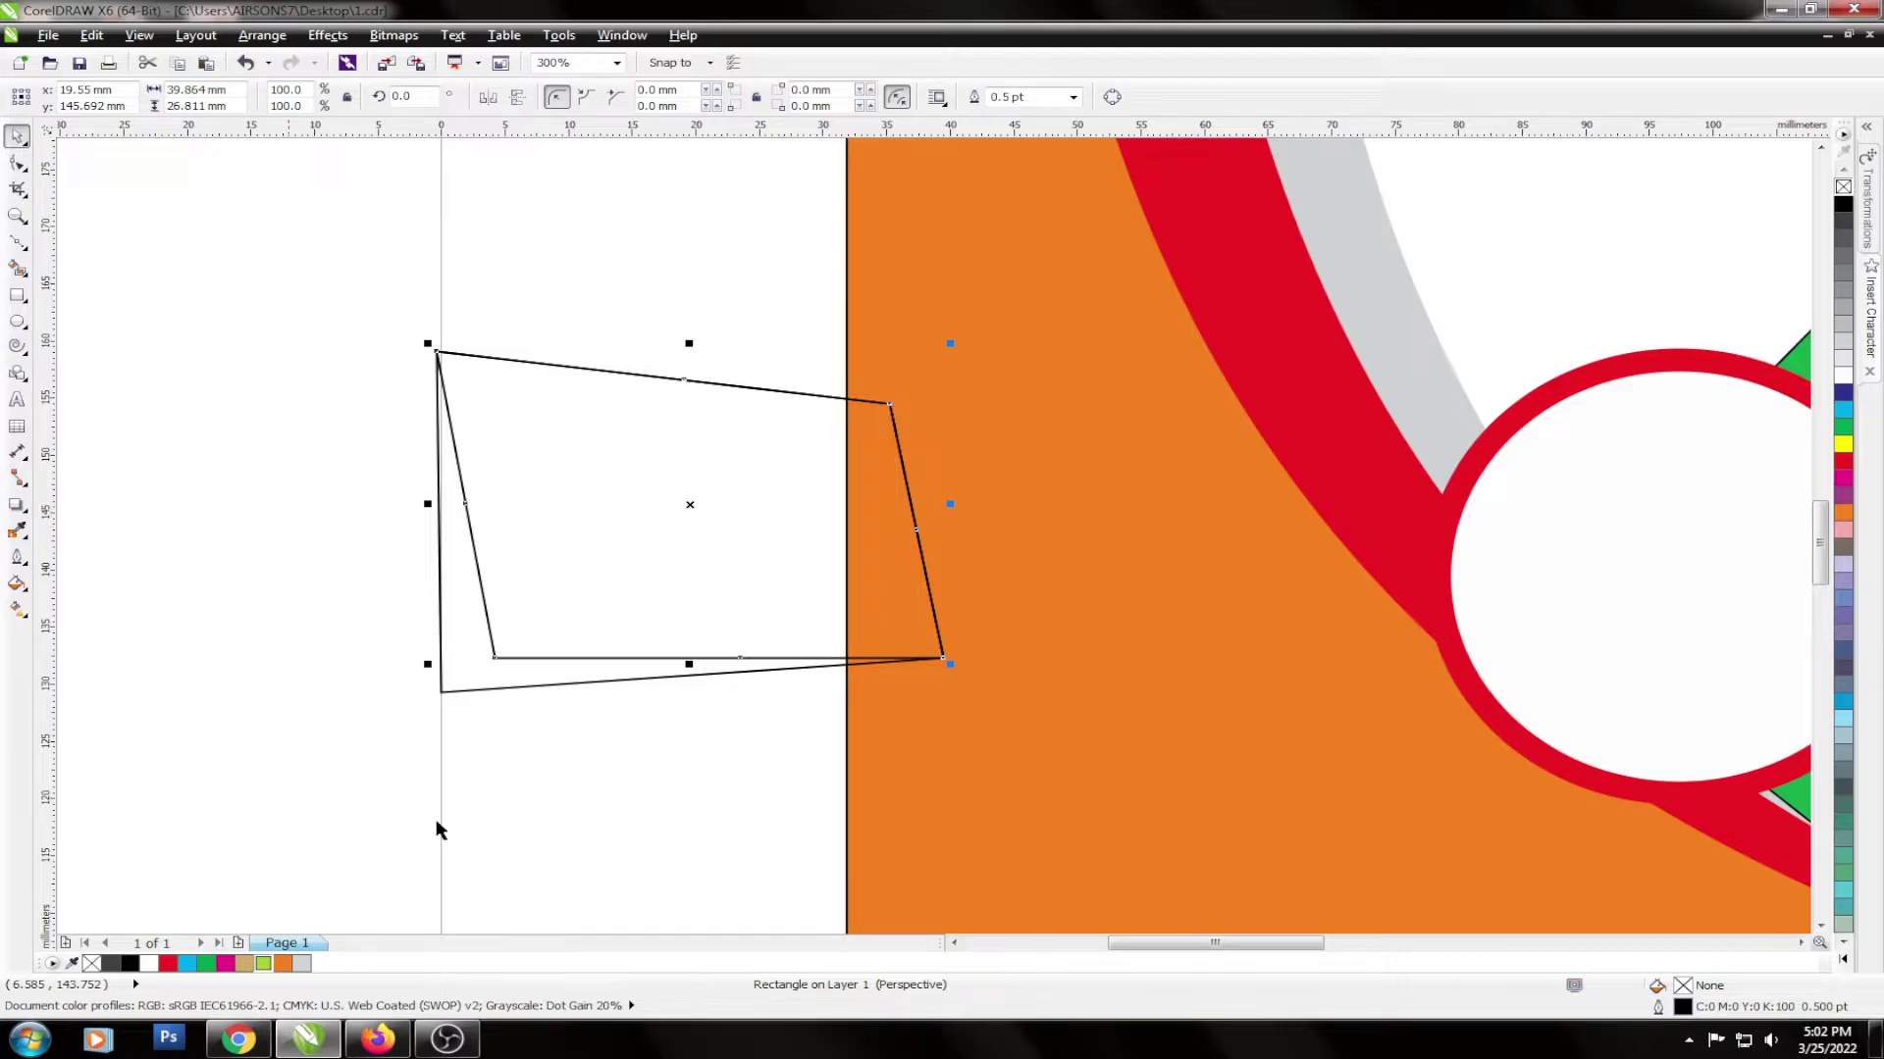
Reapply a left-to-right green to yellow-green linear gradient across the quadrilateral and reselect it.
{"action": "key", "text": "g"}
{"action": "left_click_drag", "start_coordinate": [469, 525], "coordinate": [824, 524]}
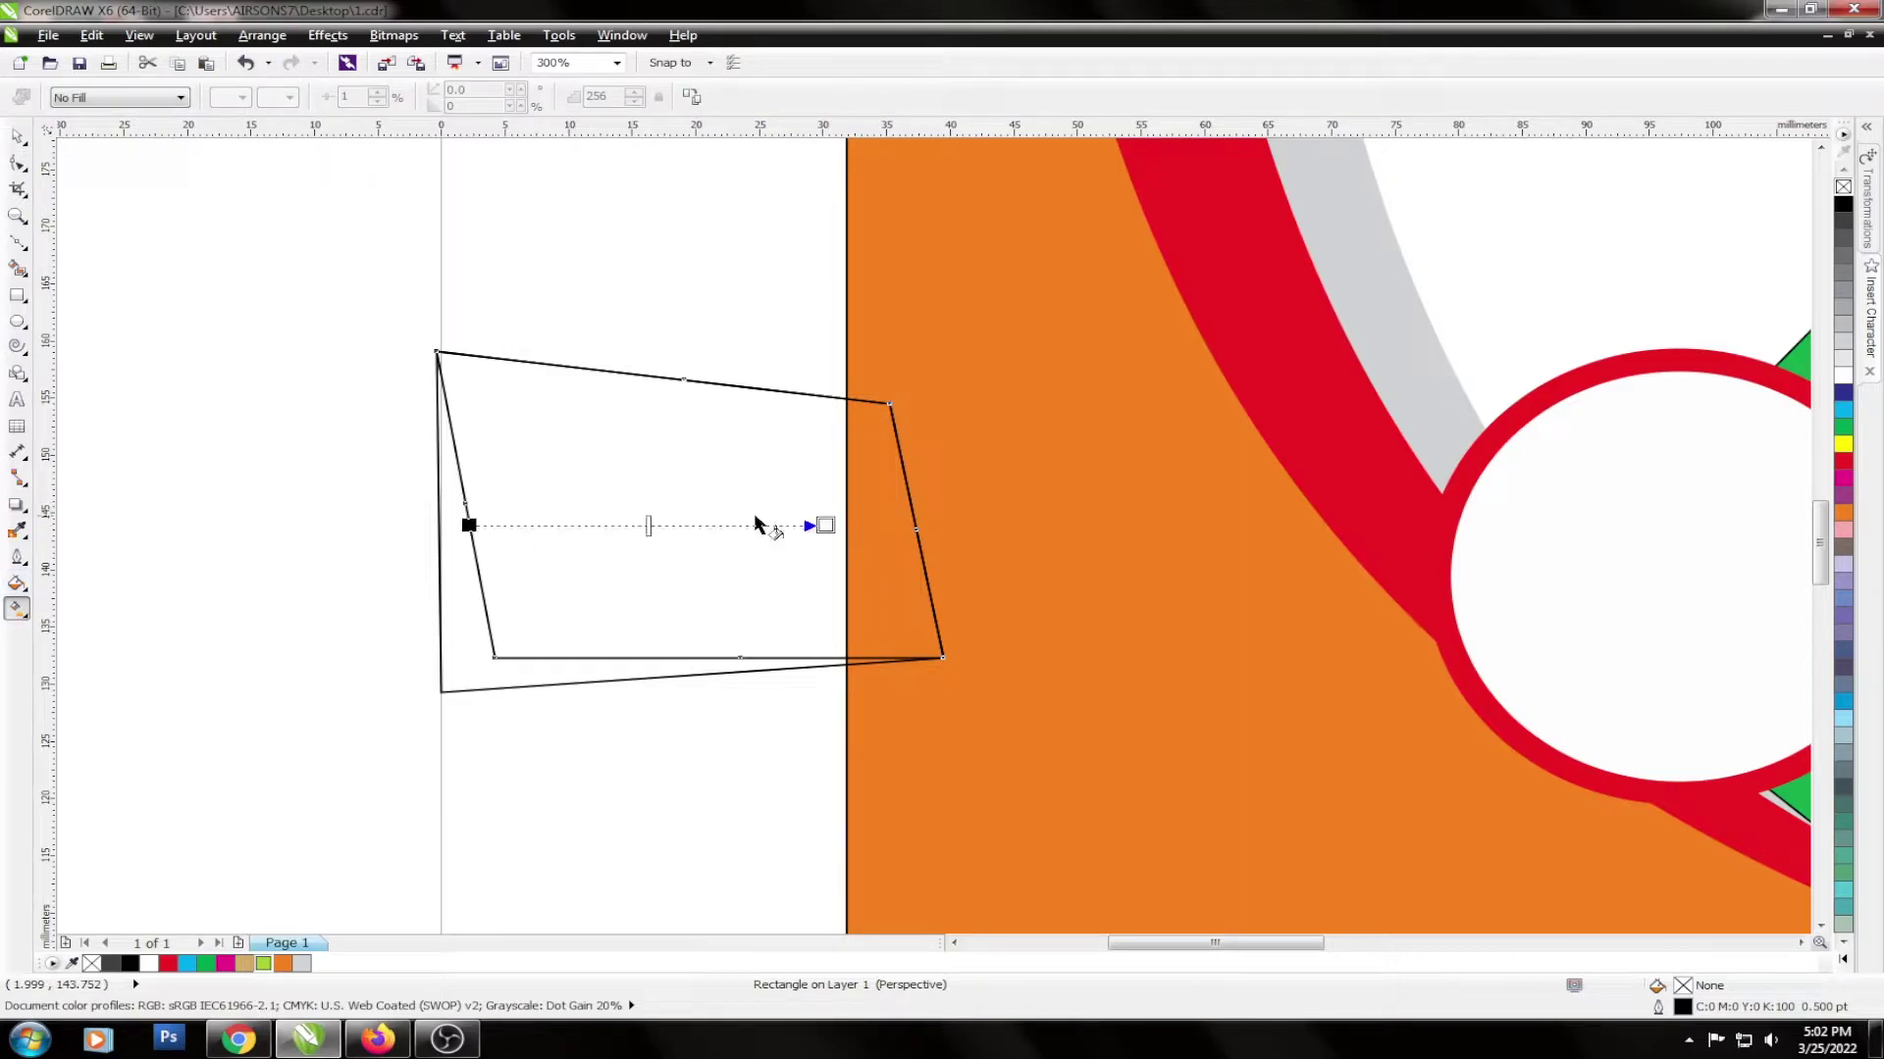
{"action": "key", "text": "F4"}
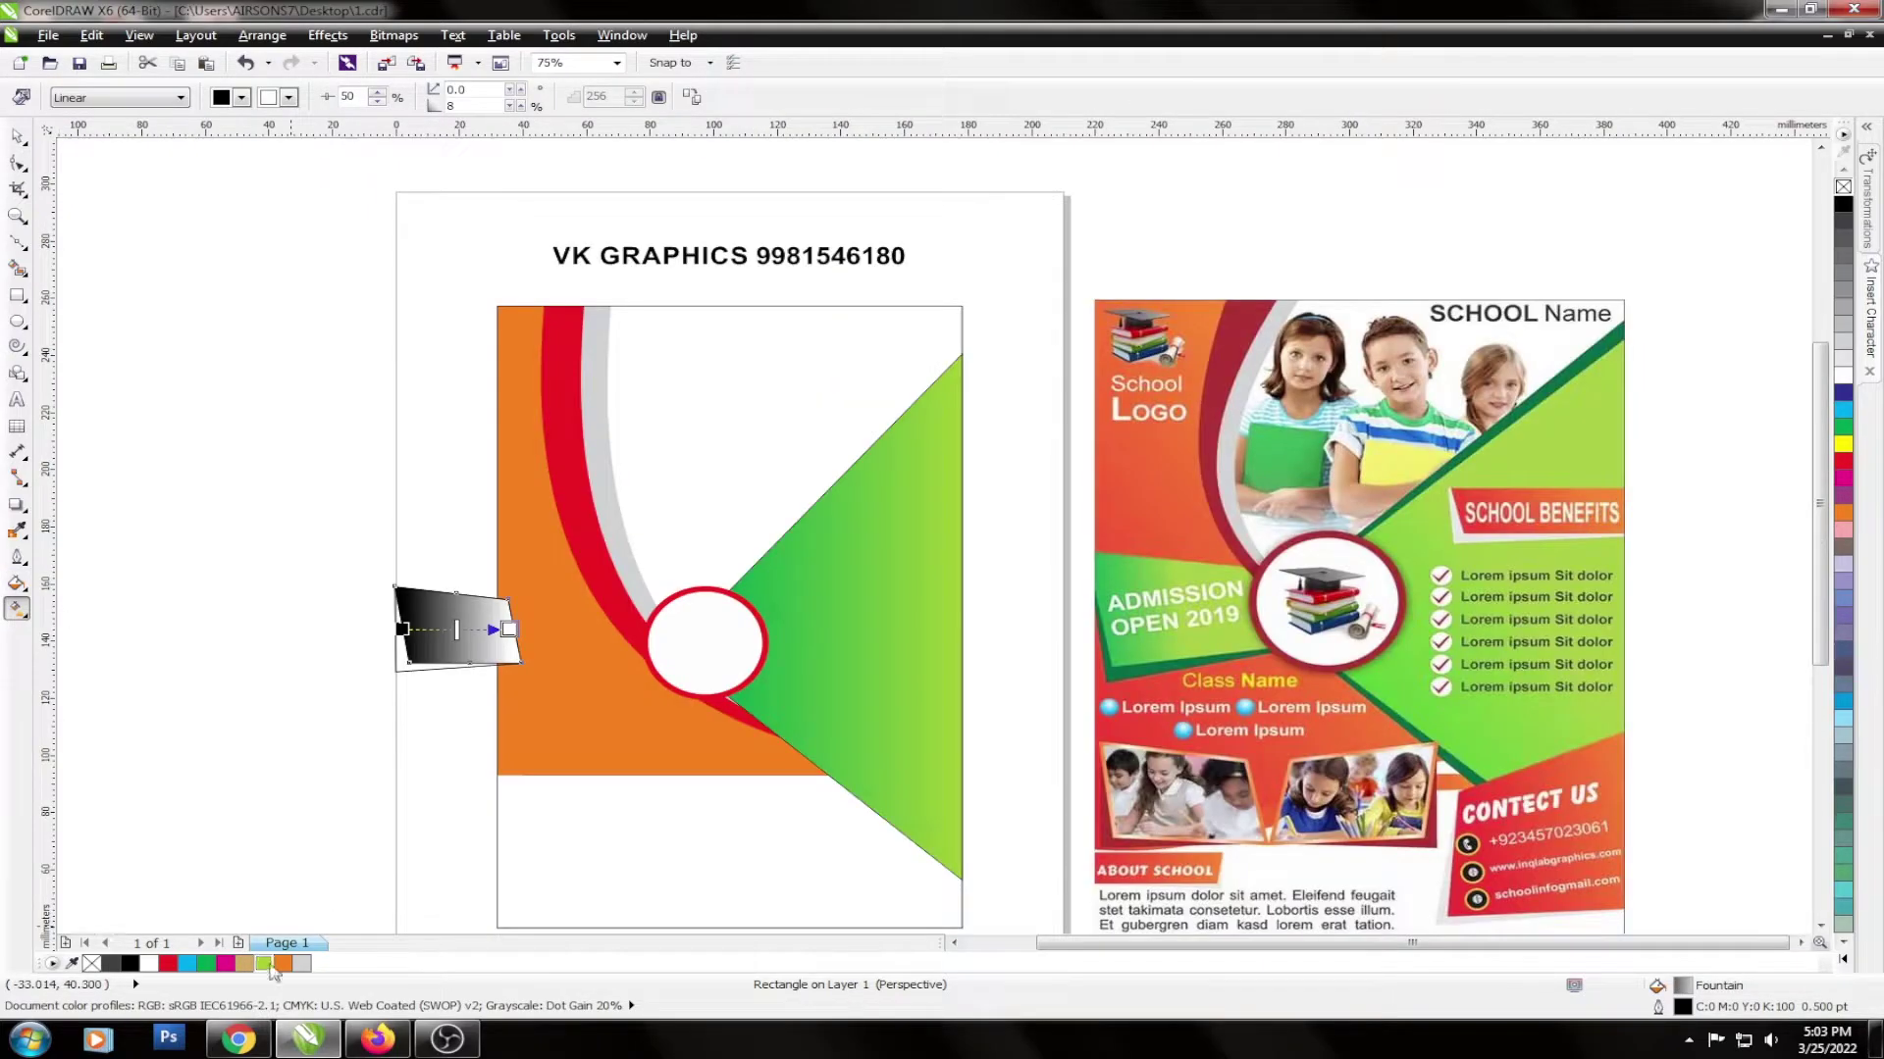
{"action": "left_click_drag", "start_coordinate": [206, 963], "coordinate": [406, 629]}
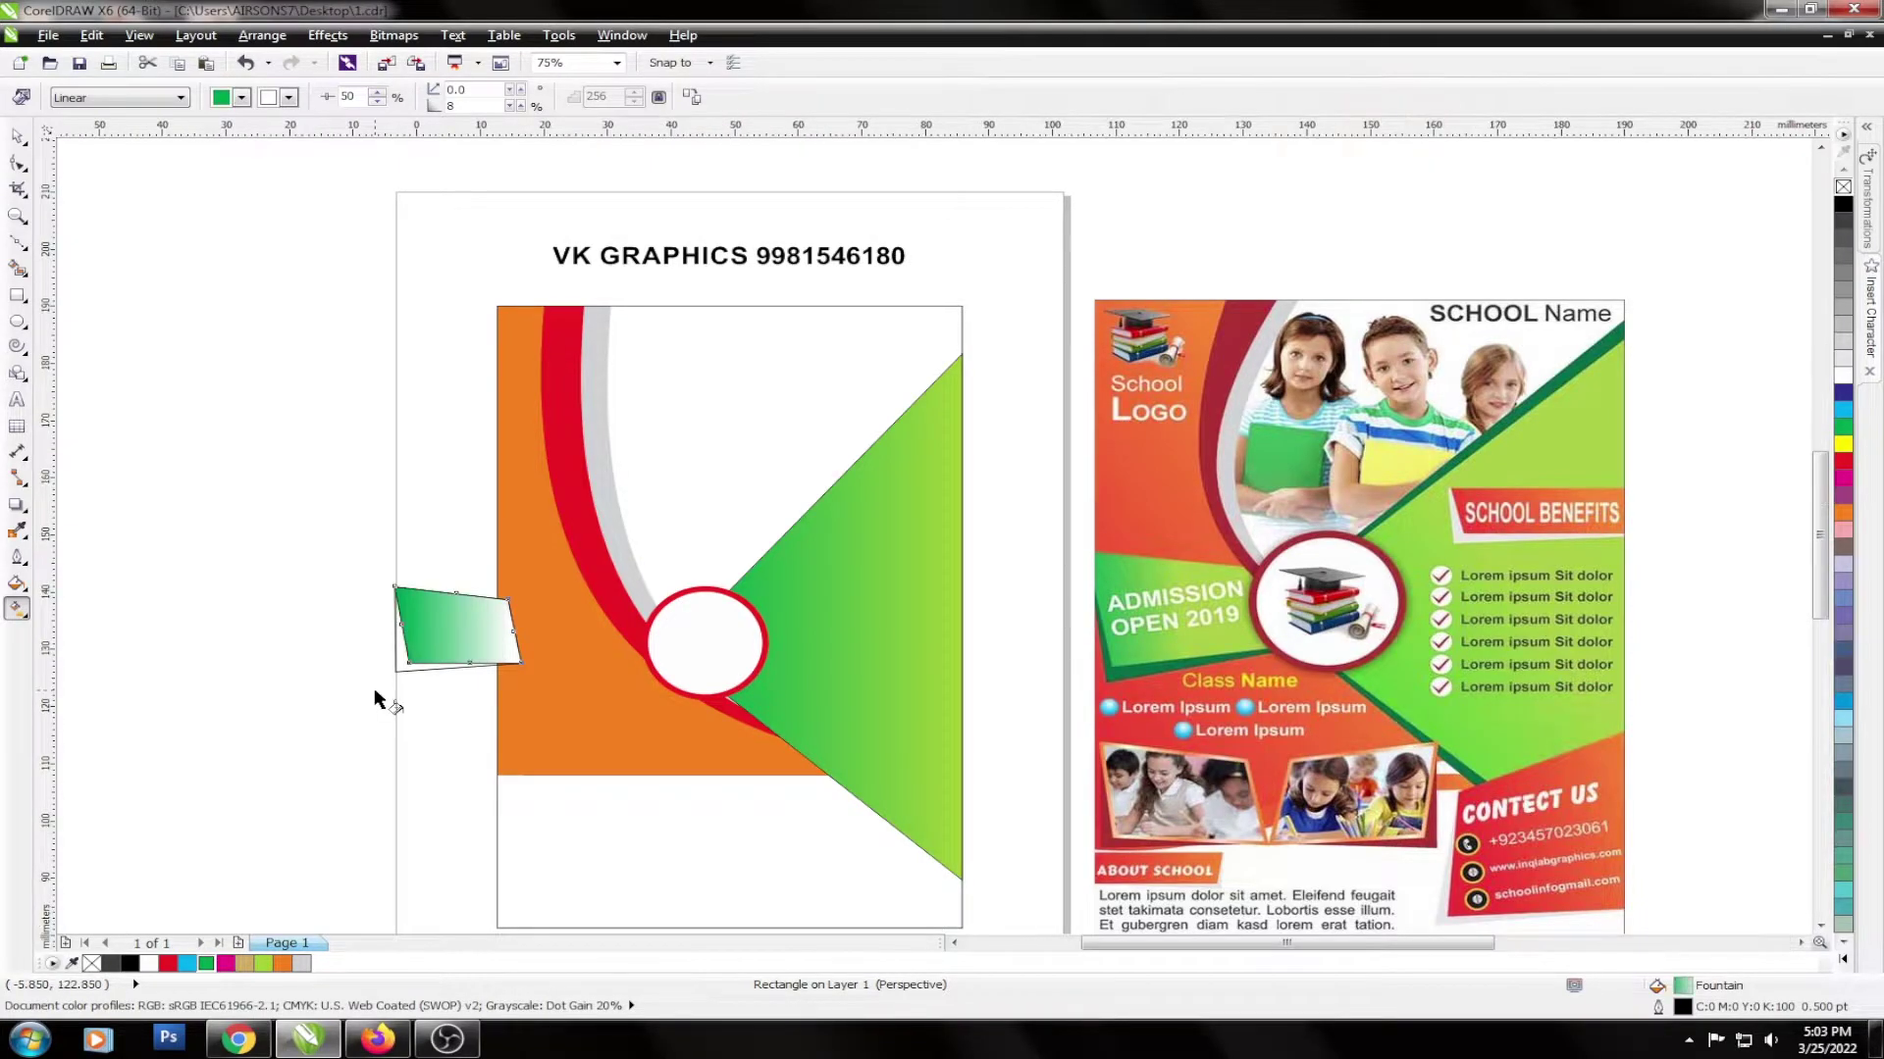
{"action": "scroll", "coordinate": [374, 697], "scroll_direction": "up", "scroll_amount": 2}
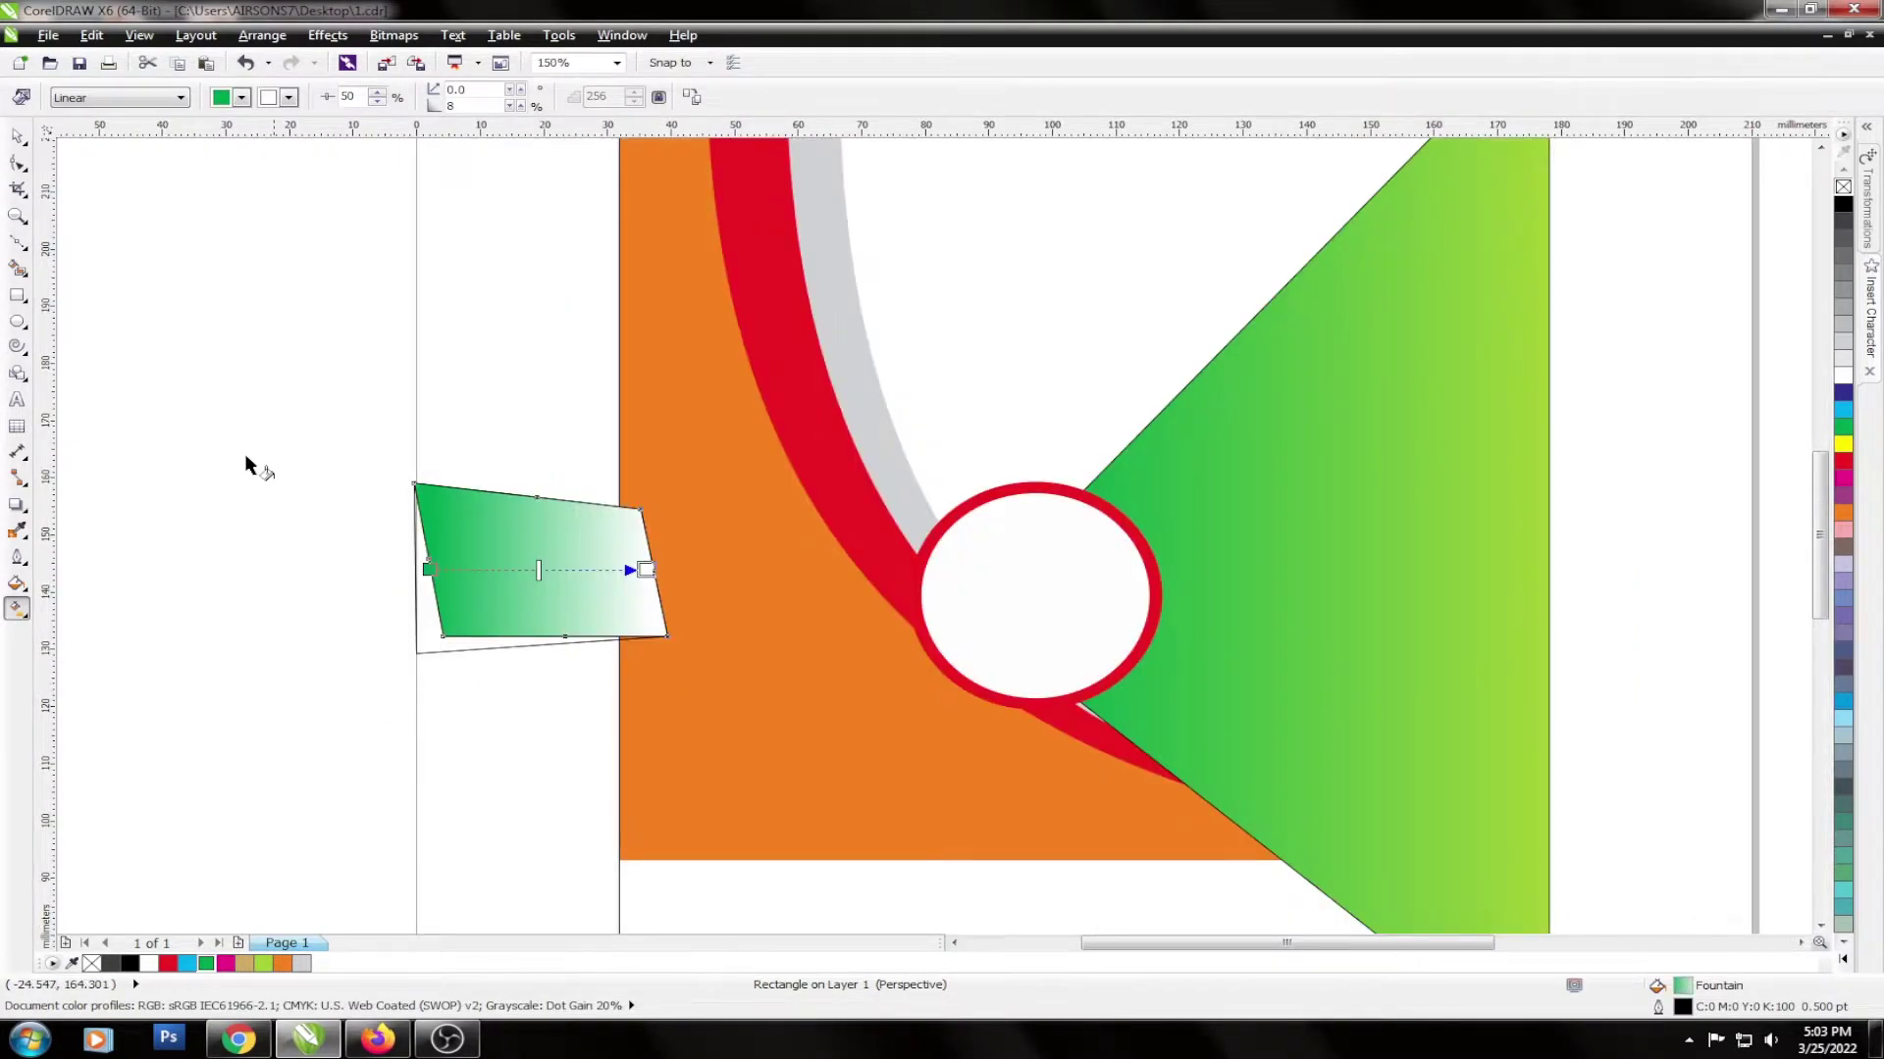
{"action": "scroll", "coordinate": [245, 463], "scroll_direction": "down", "scroll_amount": 2}
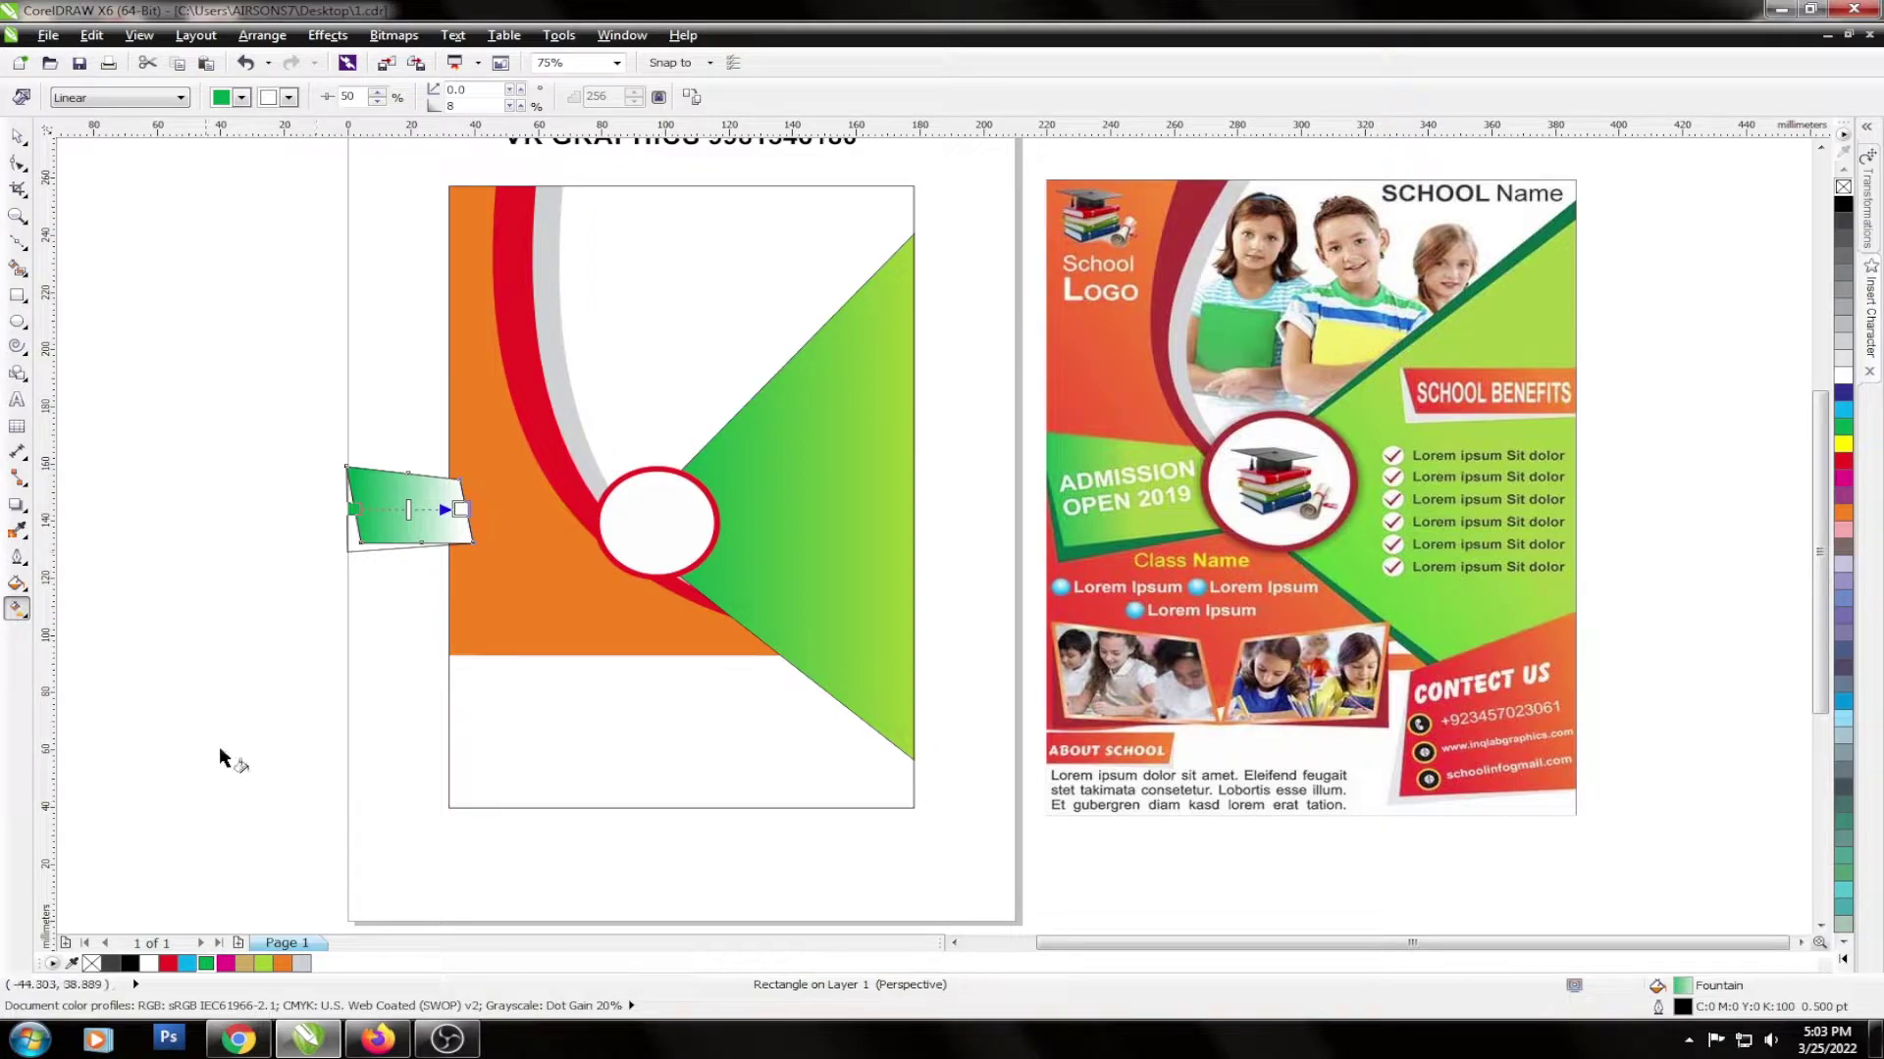
{"action": "left_click_drag", "start_coordinate": [263, 964], "coordinate": [460, 509]}
{"action": "key", "text": "space"}
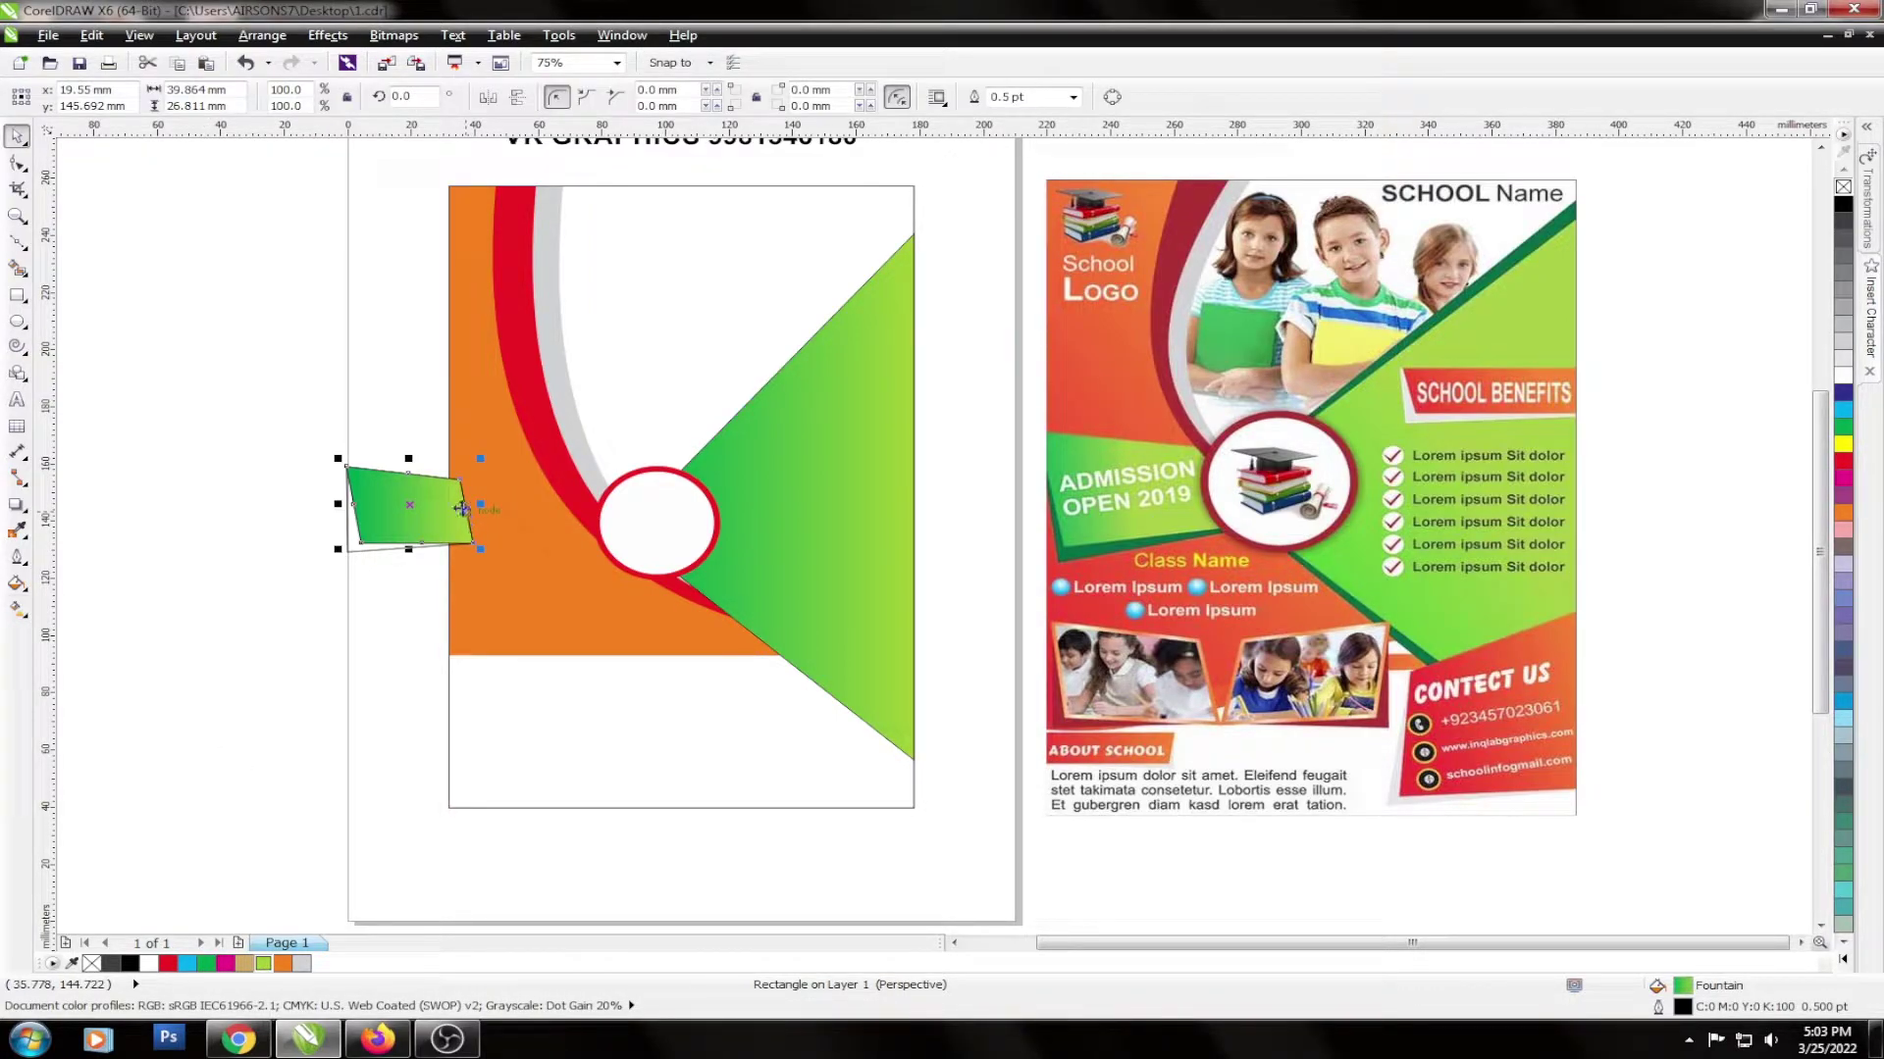
{"action": "left_click", "coordinate": [355, 557]}
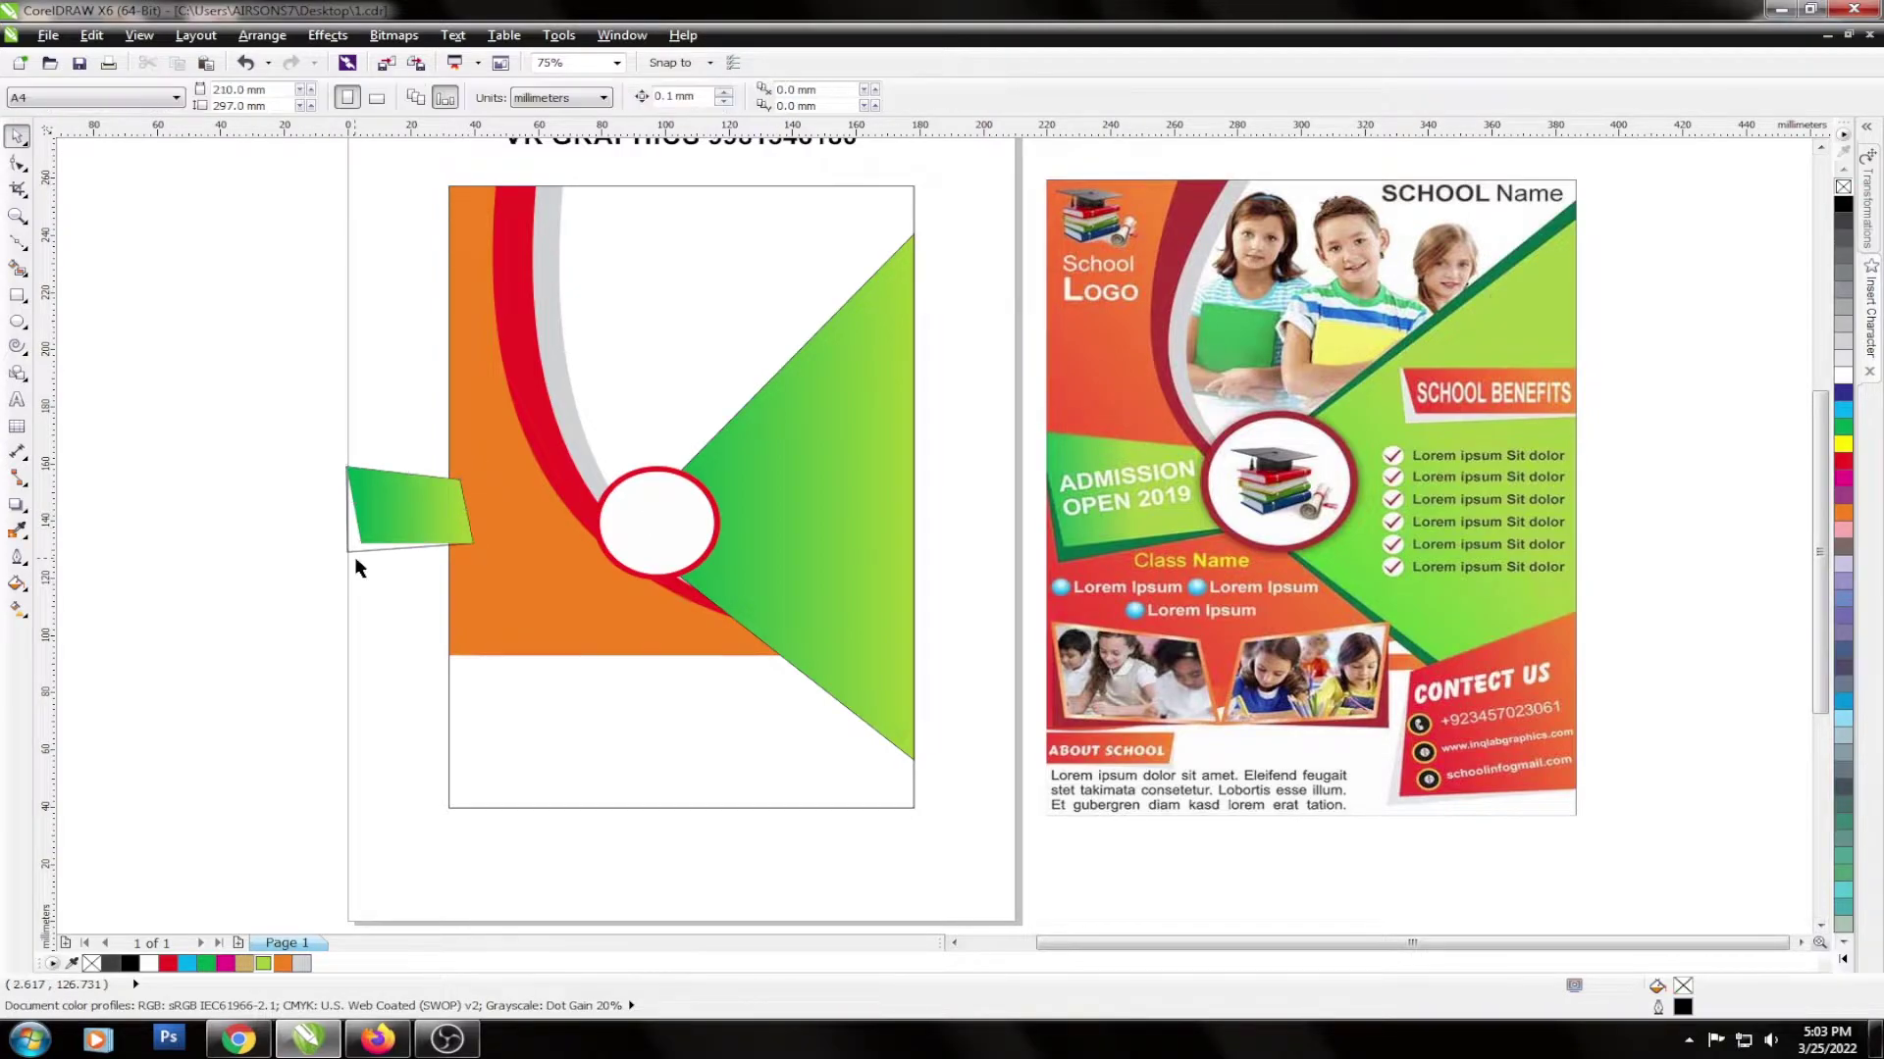
{"action": "left_click", "coordinate": [358, 538]}
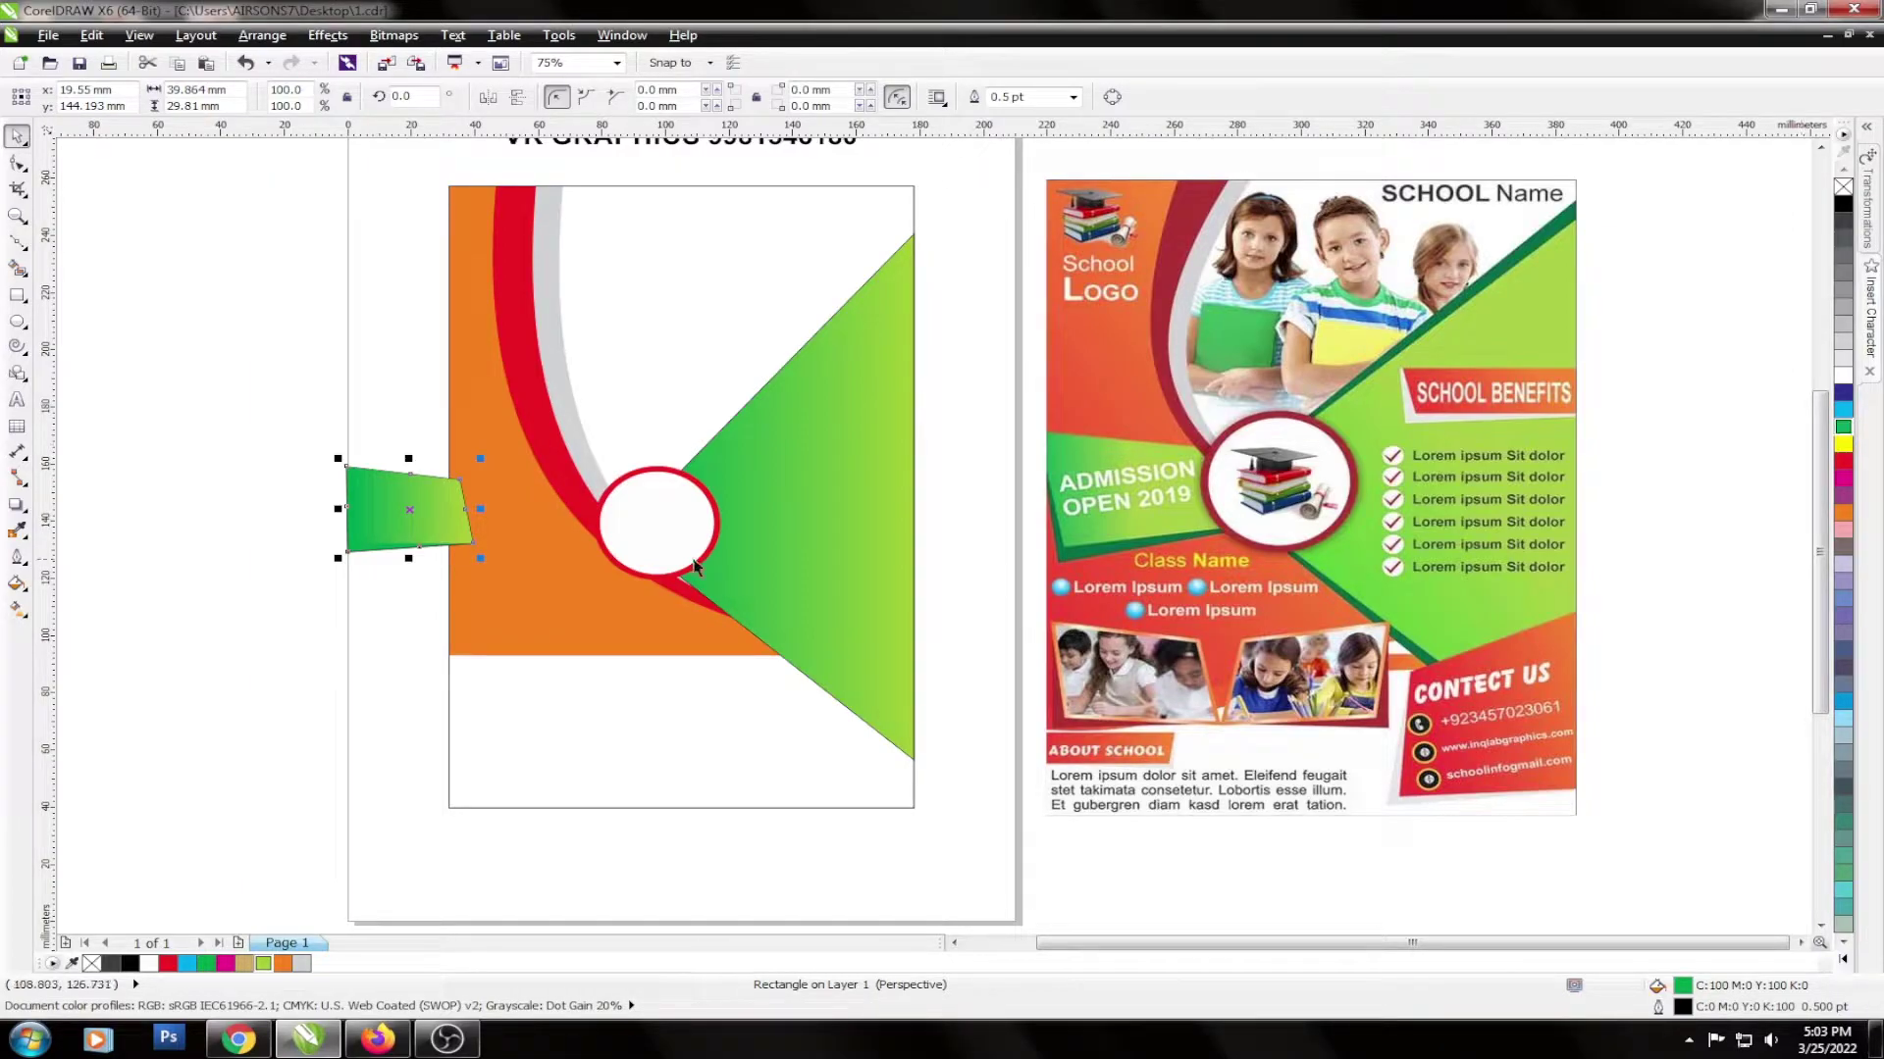
Duplicate the panel behind itself and fill the copy dark green C100 M0 Y100 K50.
{"action": "scroll", "coordinate": [352, 503], "scroll_direction": "up", "scroll_amount": 2}
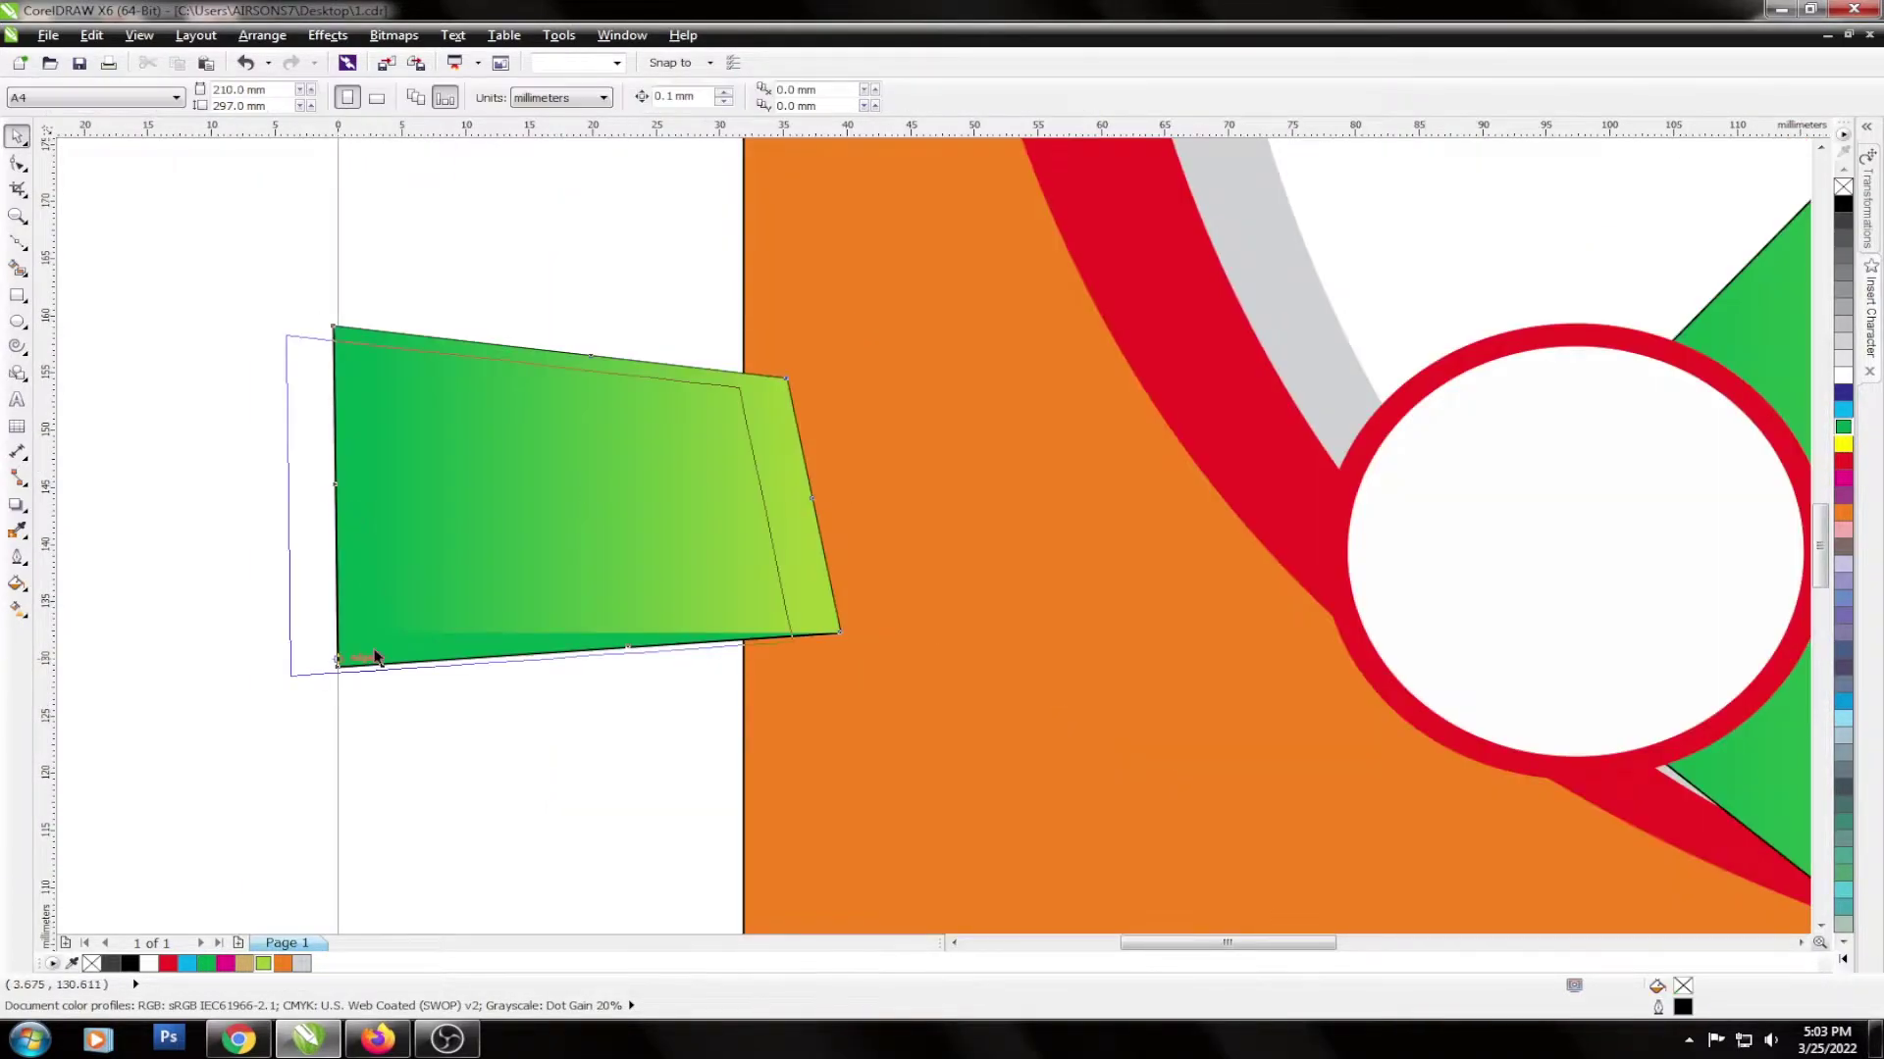
{"action": "left_click_drag", "start_coordinate": [387, 658], "coordinate": [303, 675]}
{"action": "key", "text": "Escape"}
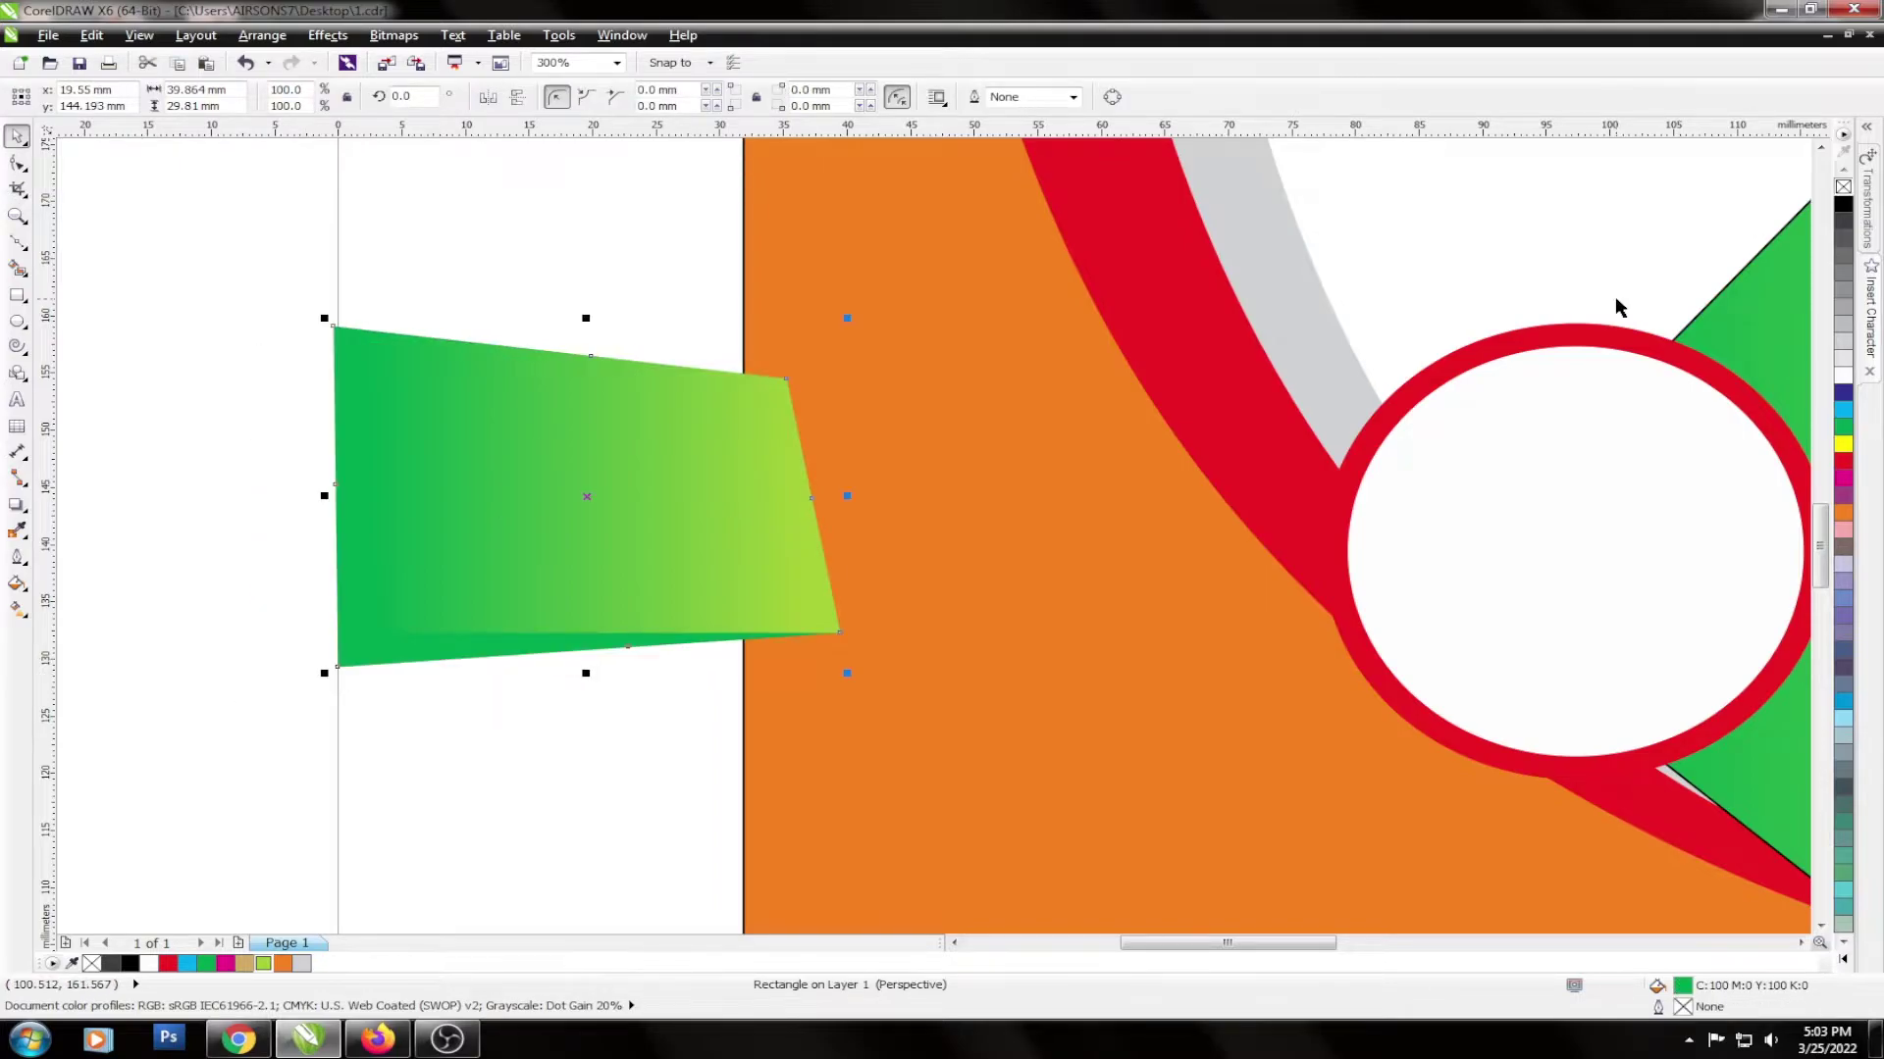
{"action": "key", "text": "shift+F11"}
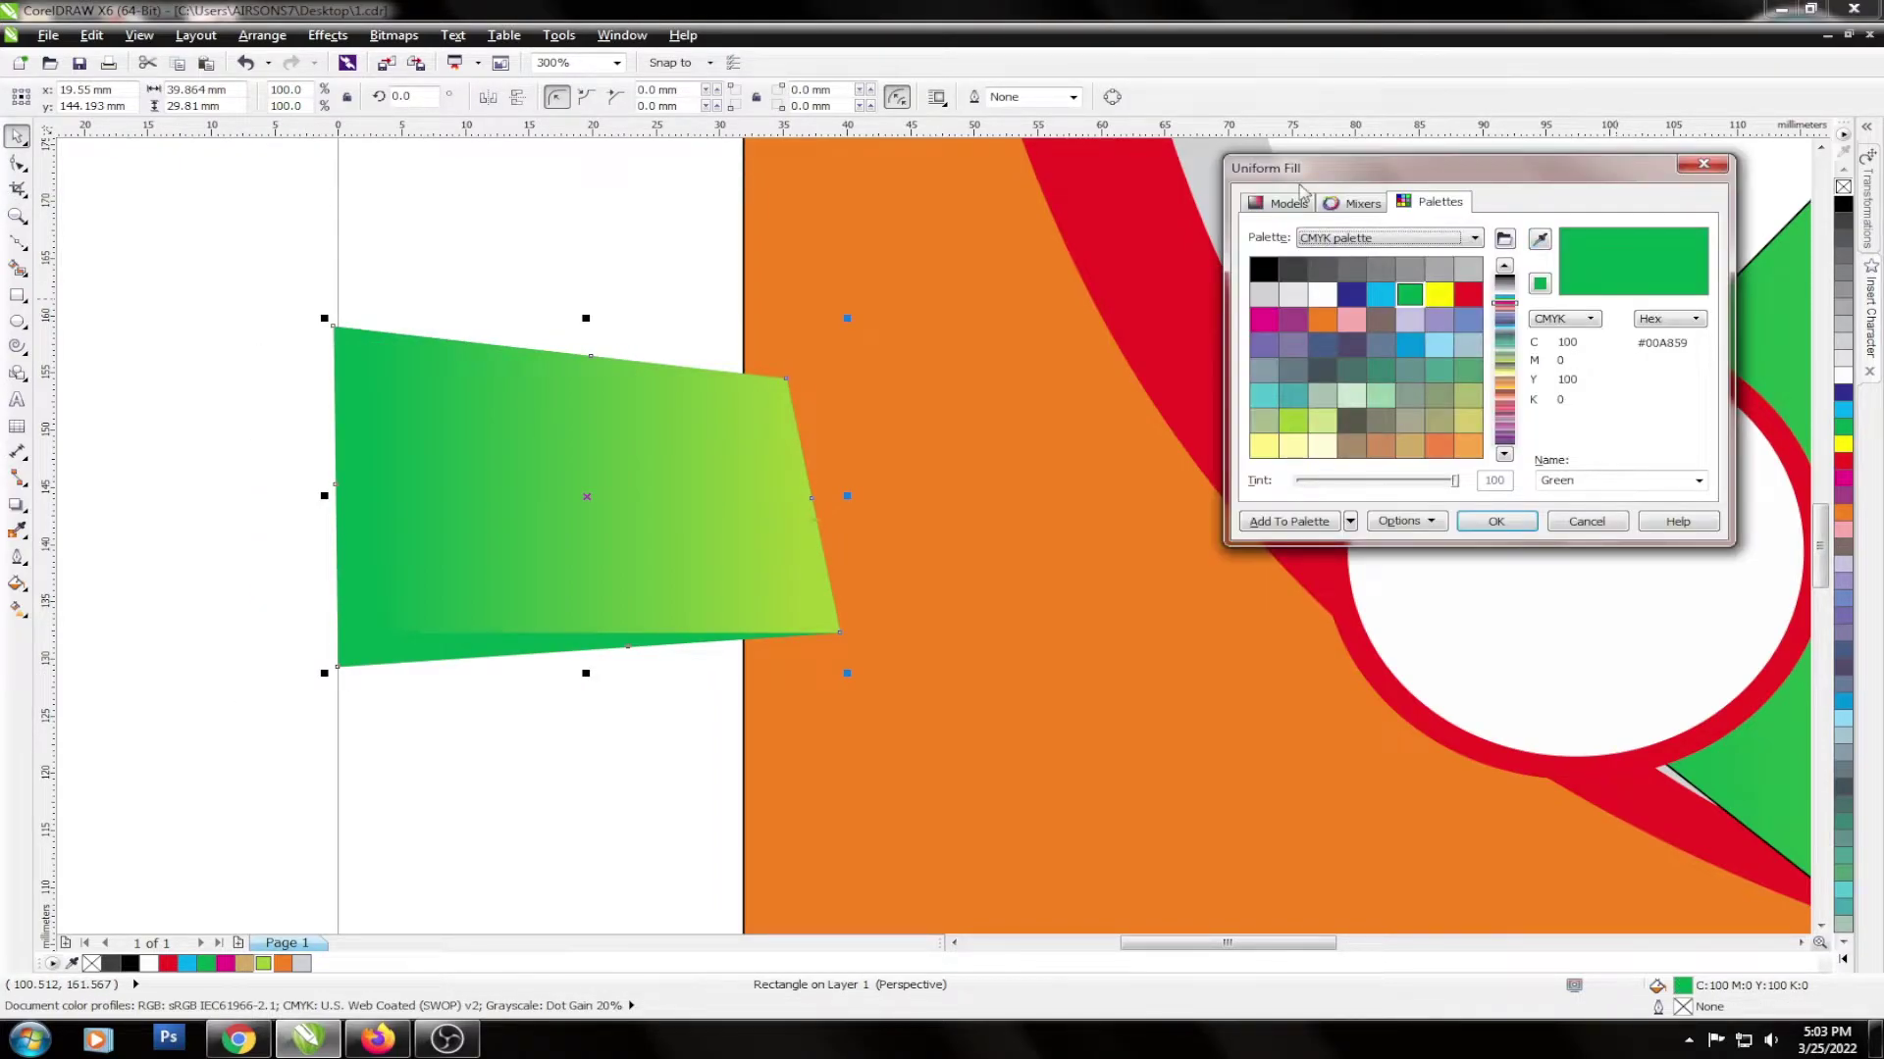
{"action": "left_click", "coordinate": [1285, 203]}
{"action": "key", "text": "Tab"}
{"action": "key", "text": "Tab"}
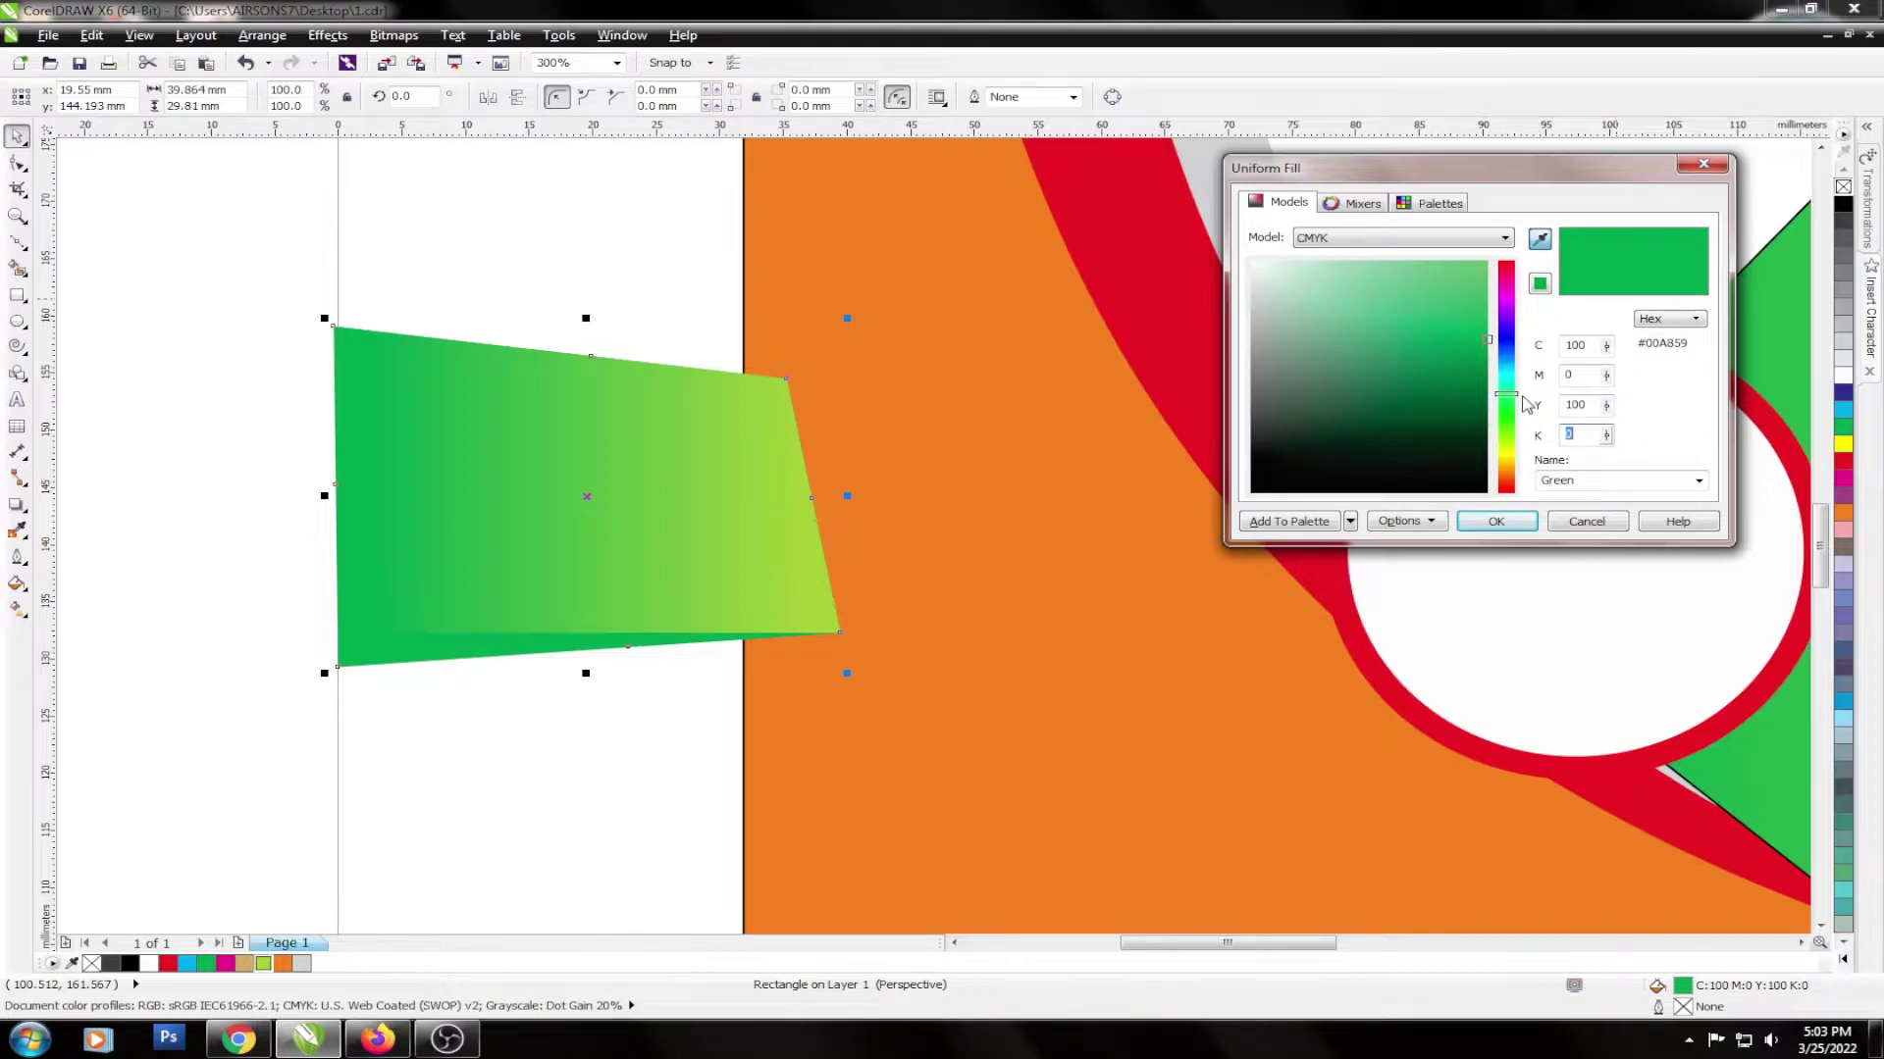
{"action": "type", "text": "50"}
{"action": "key", "text": "Return"}
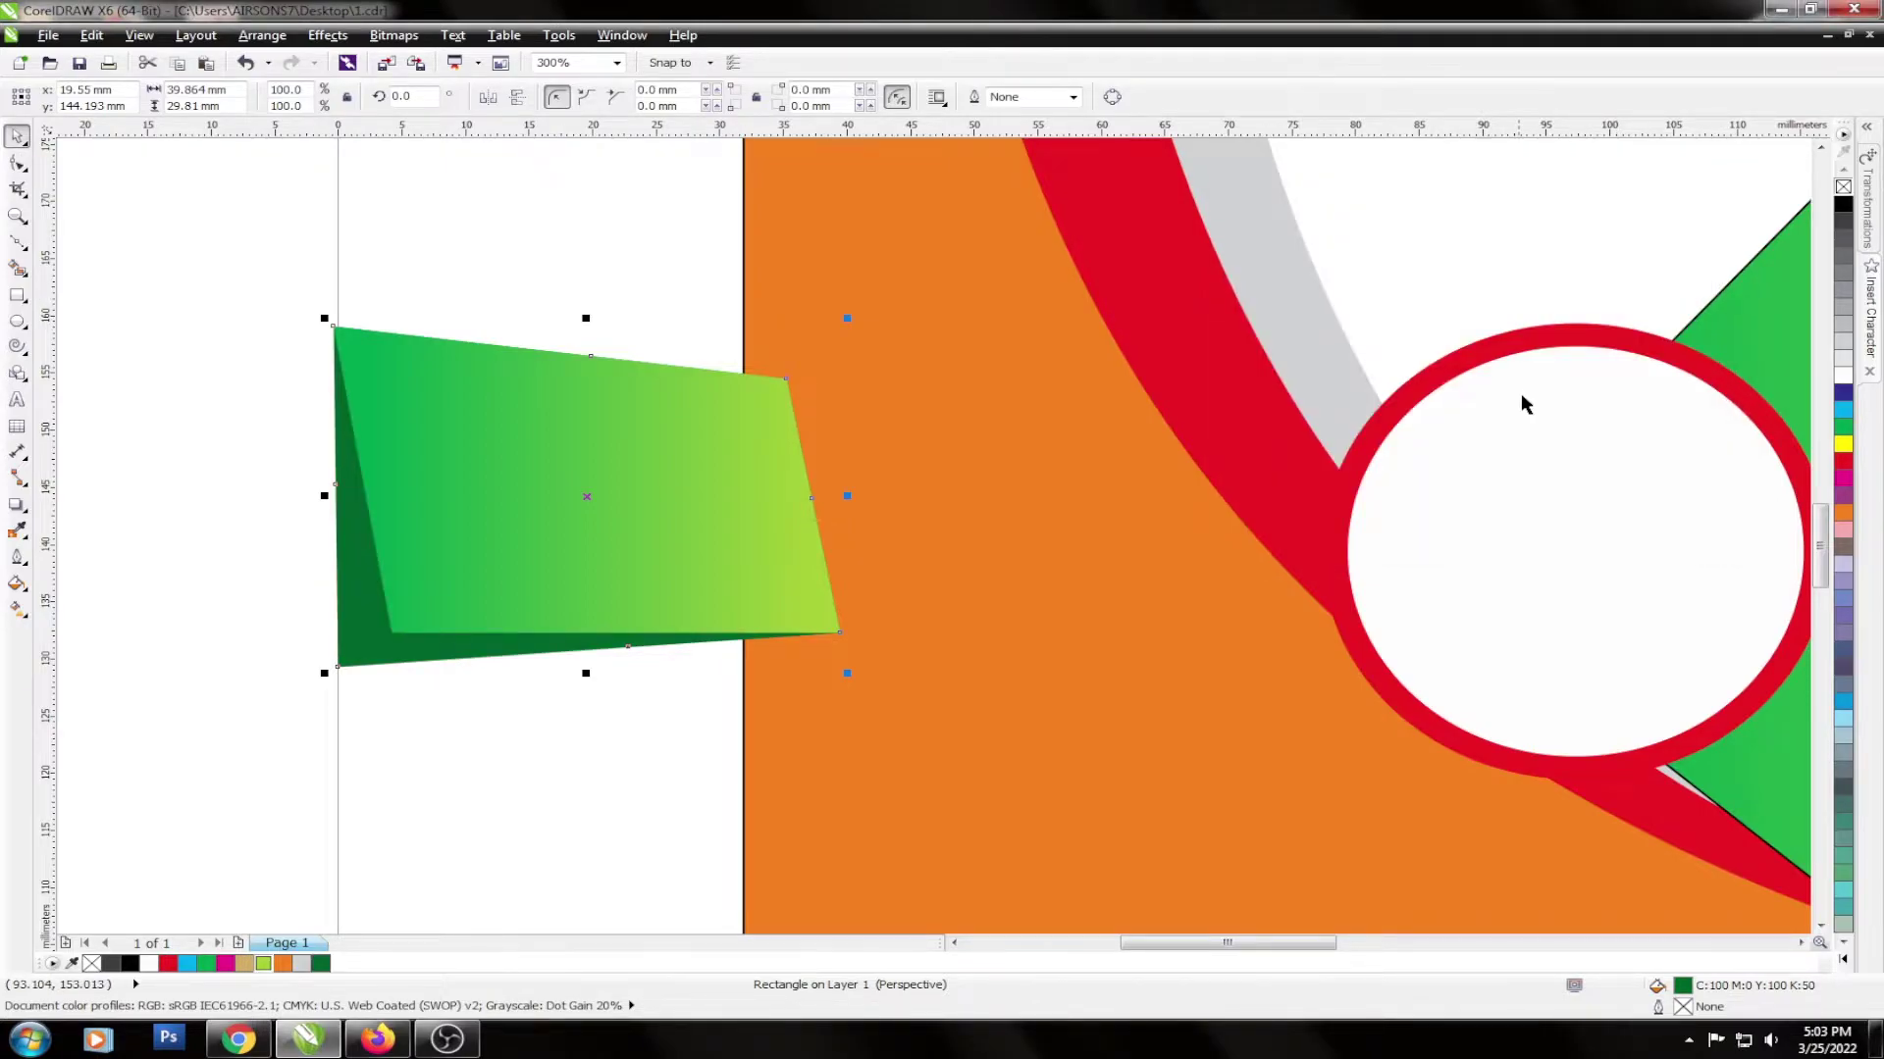
Group the panel with its dark green backing and move it onto the orange band.
{"action": "scroll", "coordinate": [1520, 402], "scroll_direction": "down", "scroll_amount": 1}
{"action": "left_click", "coordinate": [564, 540], "text": "shift"}
{"action": "key", "text": "ctrl+g"}
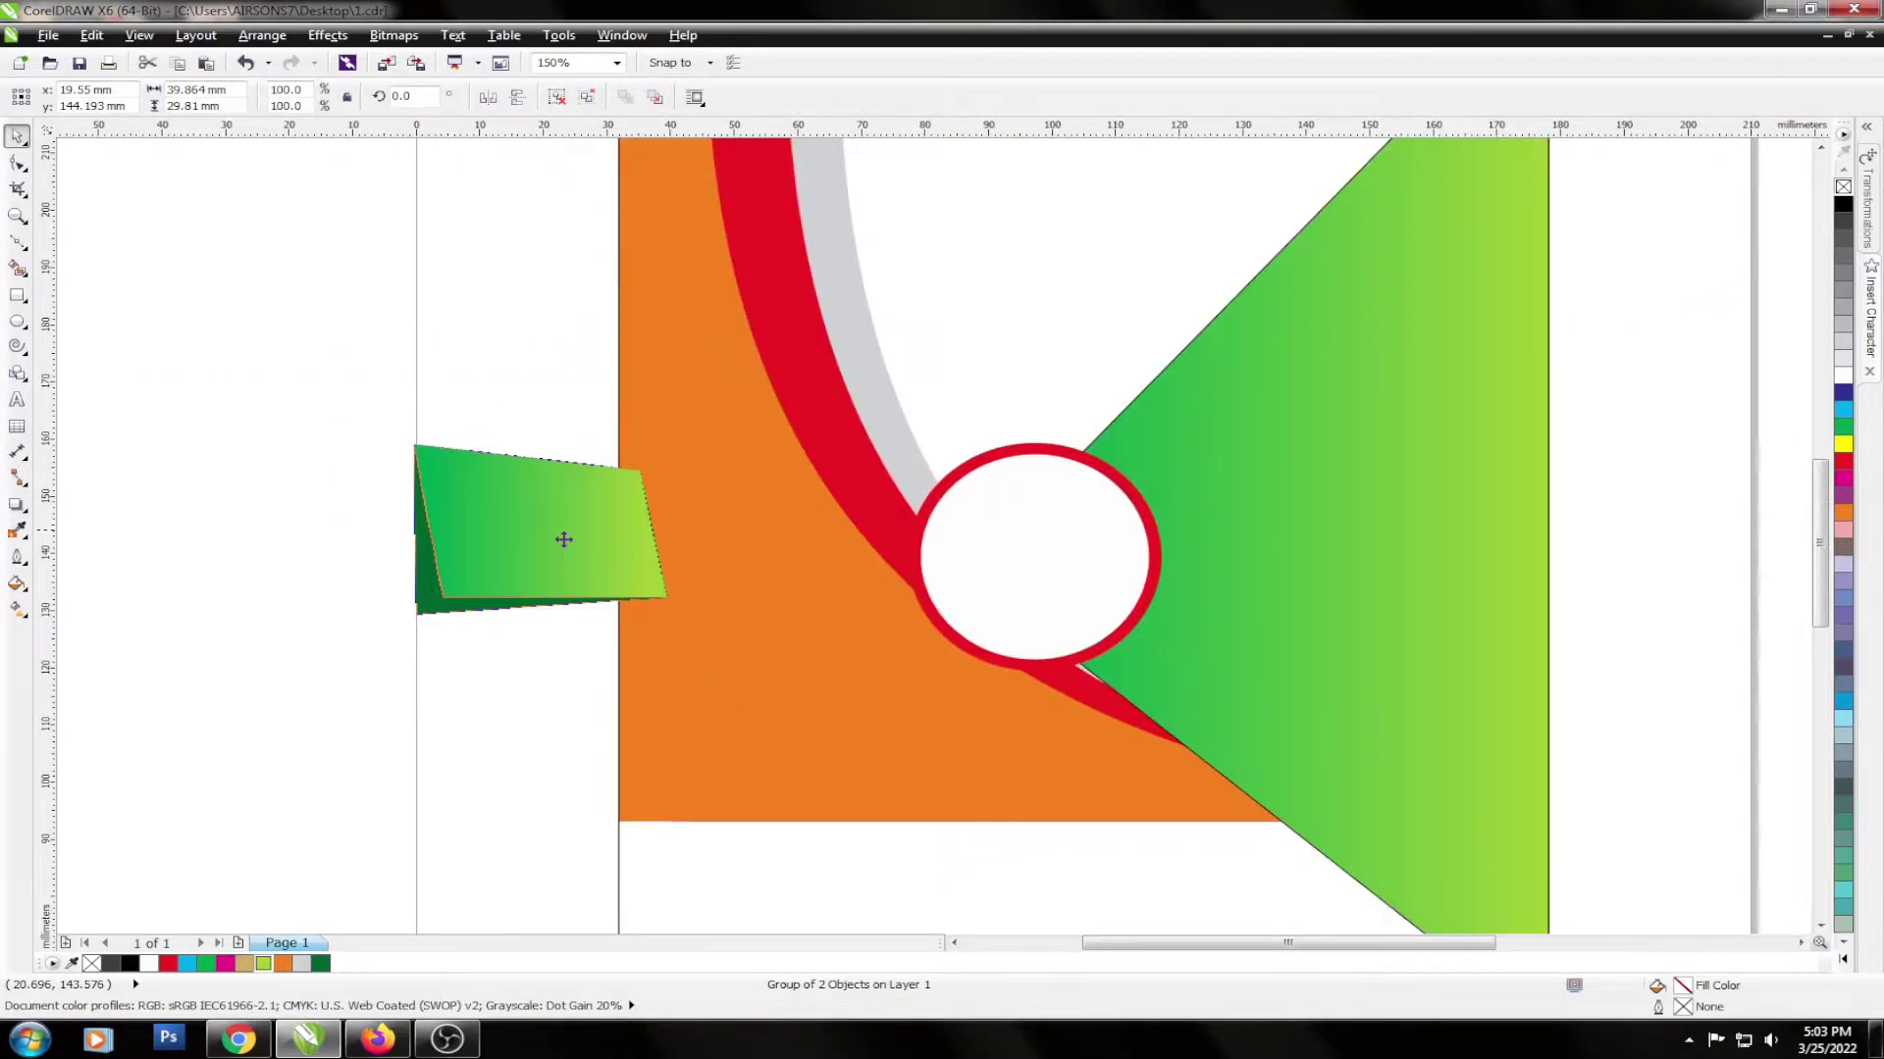
{"action": "mouse_move", "coordinate": [564, 540]}
{"action": "left_mouse_down"}
{"action": "mouse_move", "coordinate": [752, 530]}
{"action": "mouse_move", "coordinate": [743, 512]}
{"action": "left_mouse_up"}
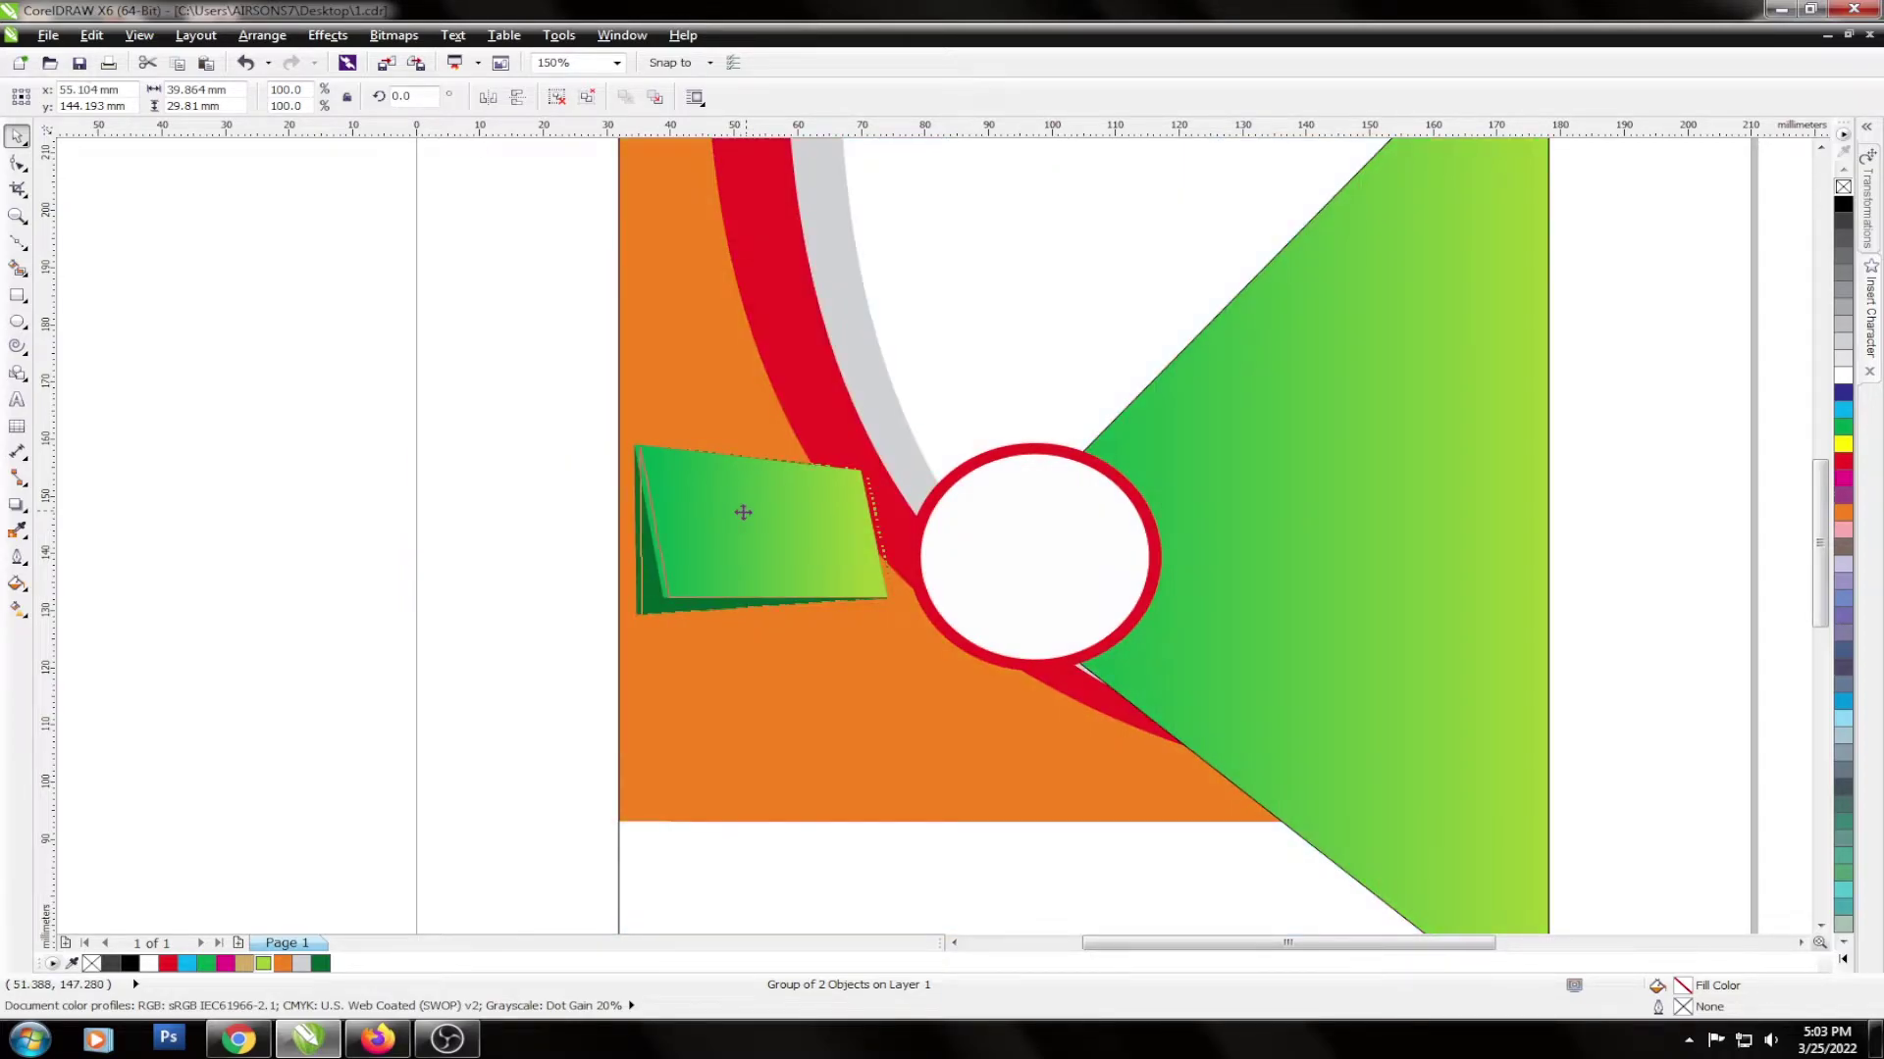
{"action": "key", "text": "F4"}
{"action": "key", "text": "Escape"}
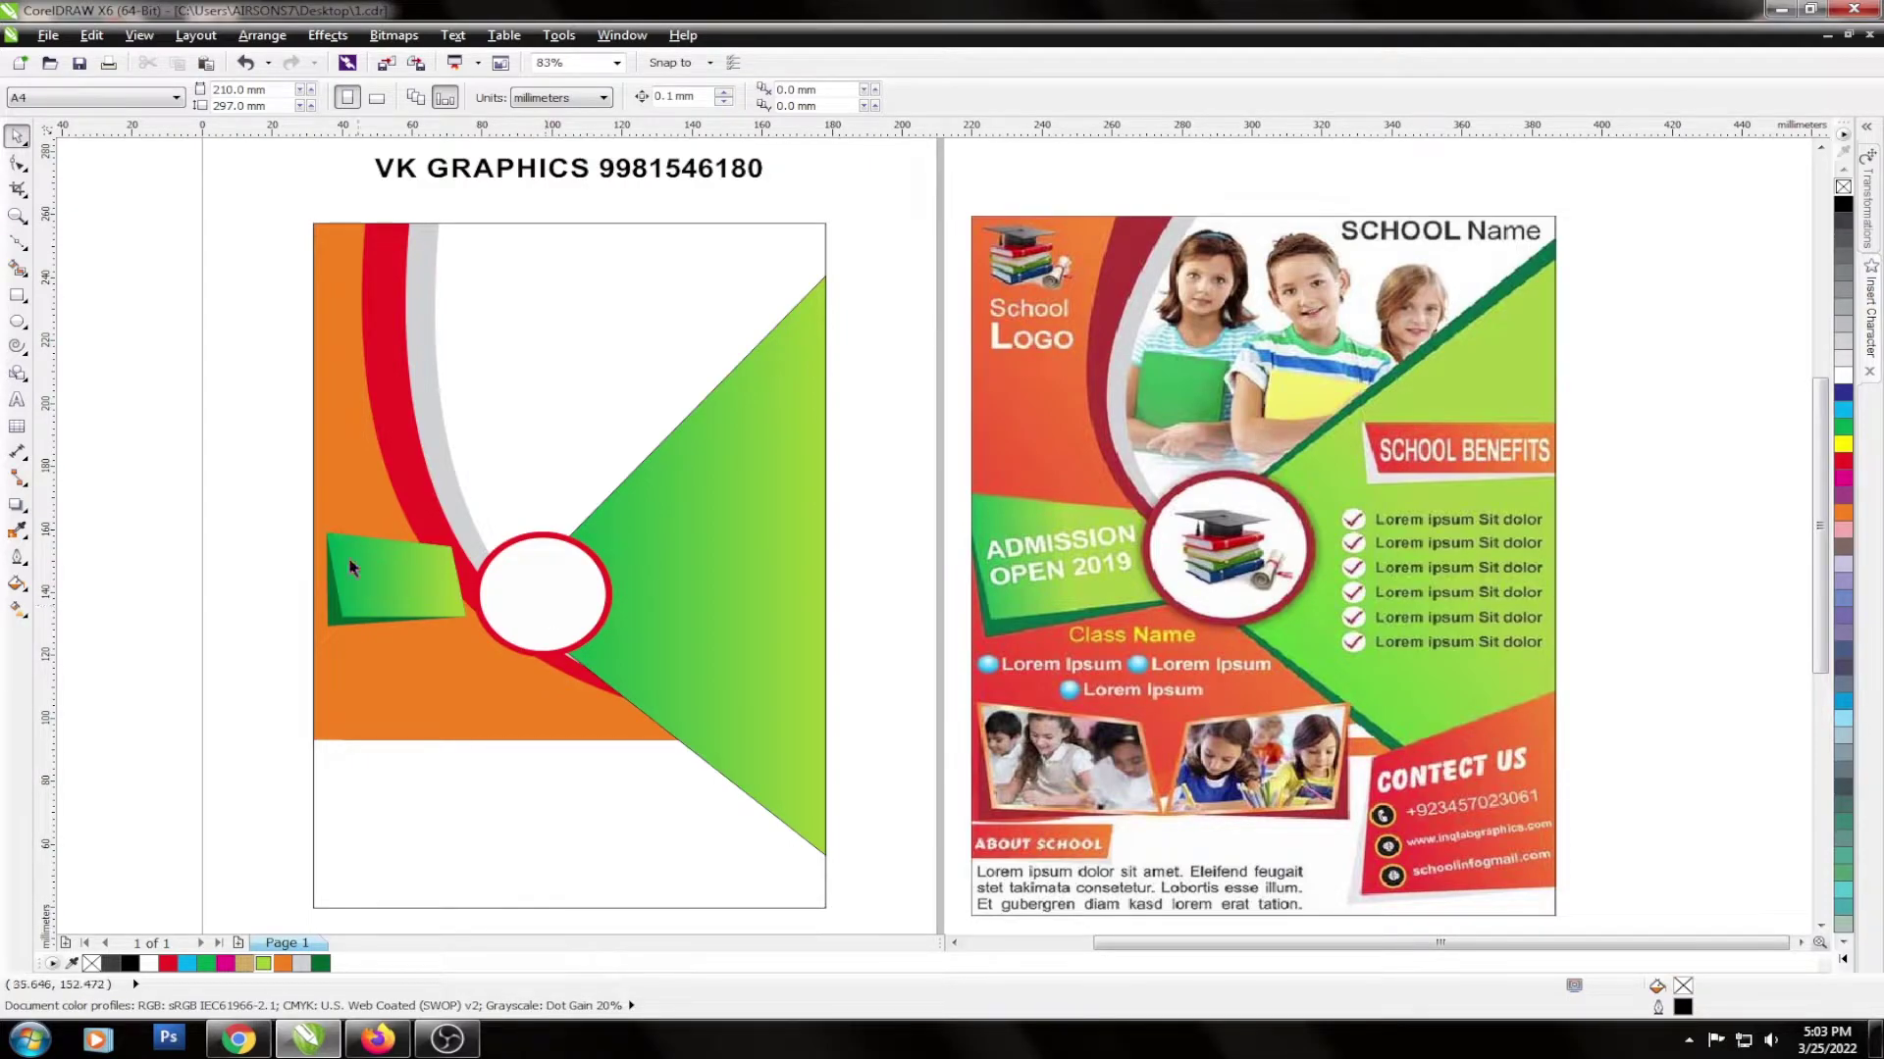
Place a shorter copy of the panel on the green triangle with a red-to-orange gradient face.
{"action": "mouse_move", "coordinate": [353, 569]}
{"action": "left_mouse_down"}
{"action": "mouse_move", "coordinate": [707, 457]}
{"action": "mouse_move", "coordinate": [634, 471]}
{"action": "left_mouse_up"}
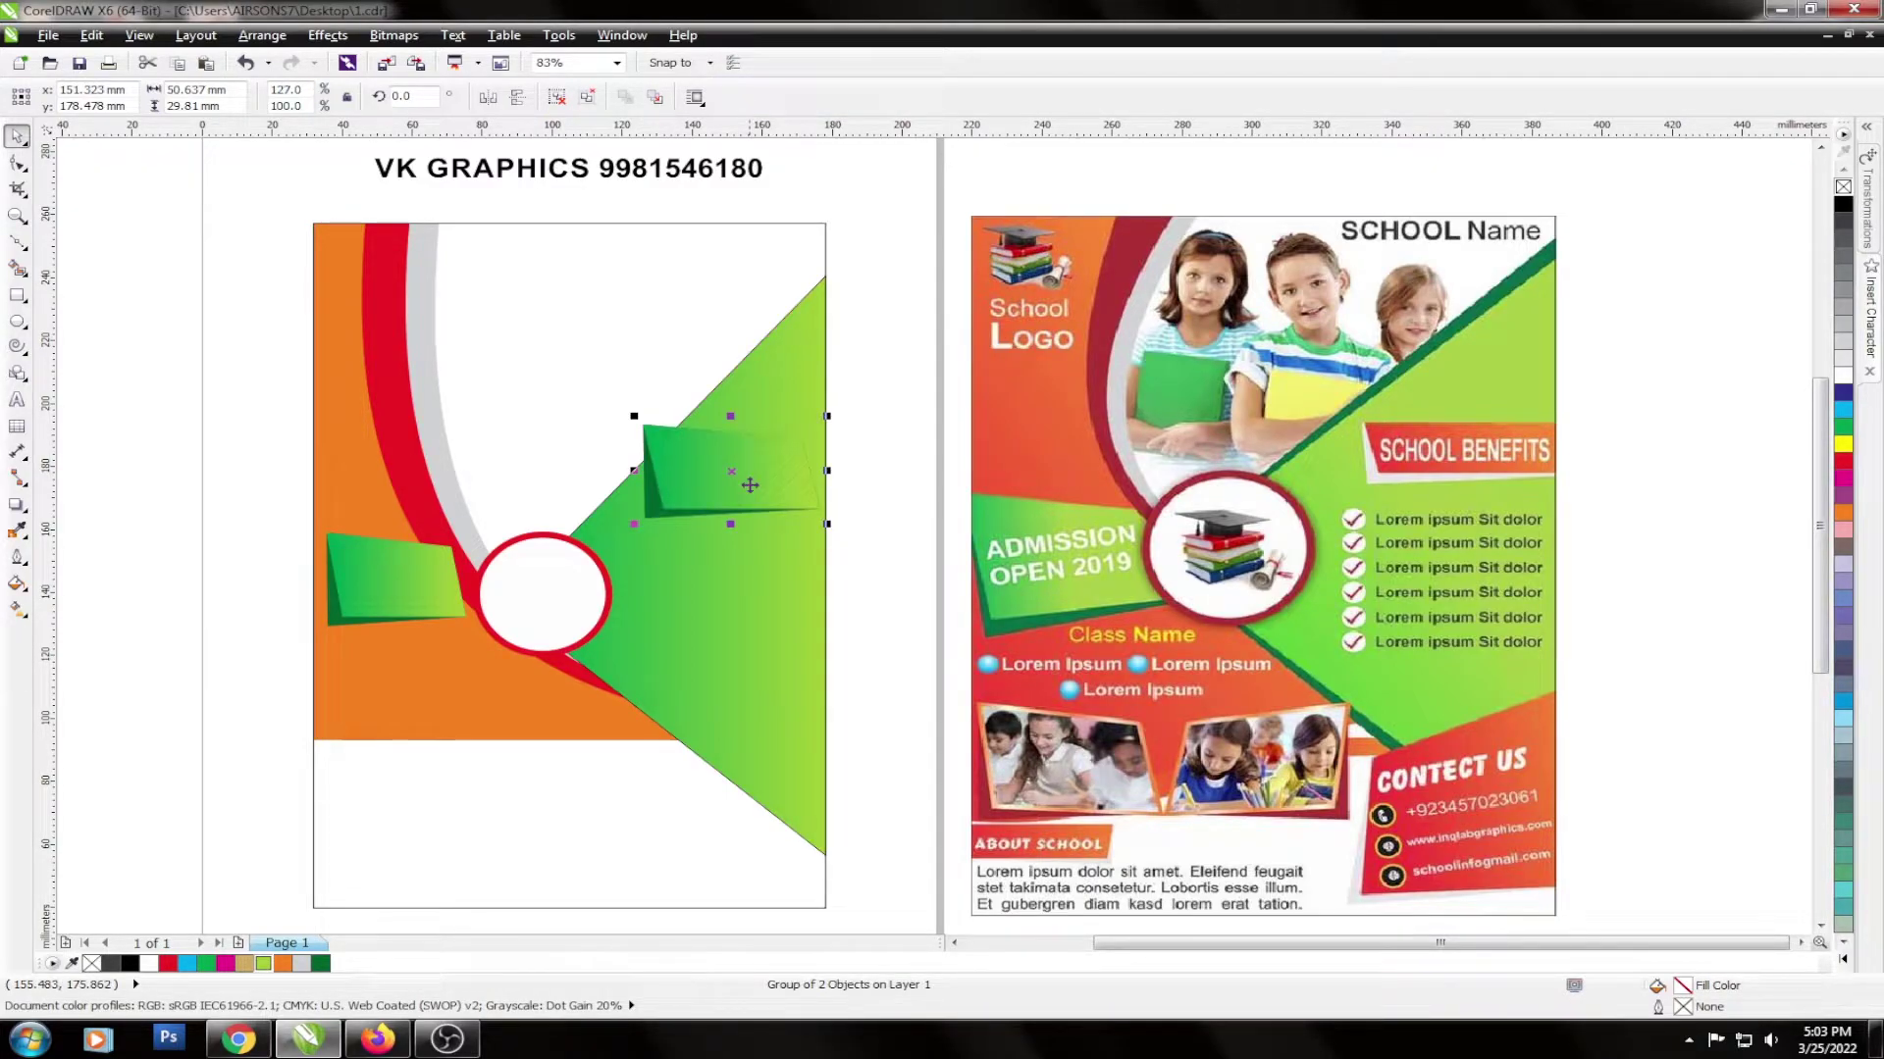
{"action": "mouse_move", "coordinate": [730, 524]}
{"action": "left_mouse_down"}
{"action": "mouse_move", "coordinate": [730, 502]}
{"action": "mouse_move", "coordinate": [675, 482]}
{"action": "left_mouse_up"}
{"action": "left_click", "coordinate": [674, 482], "text": "ctrl"}
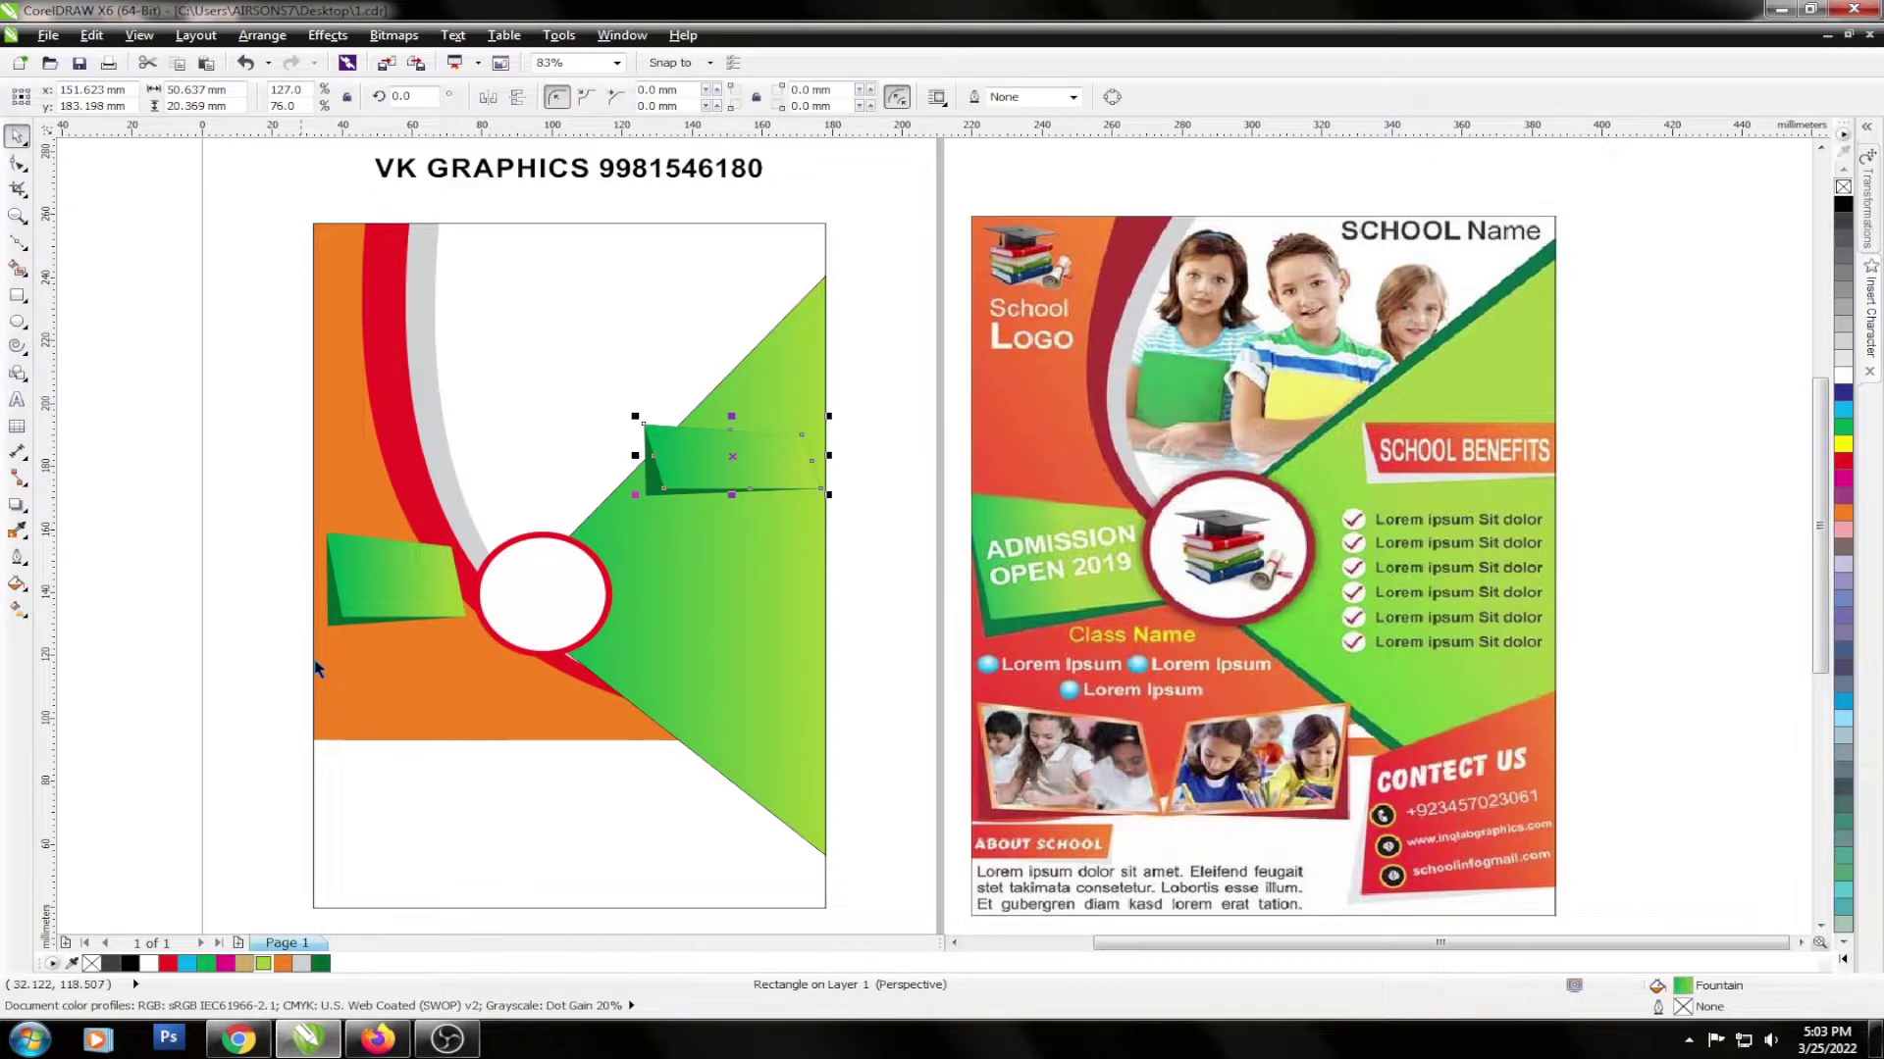
{"action": "left_click", "coordinate": [1842, 514]}
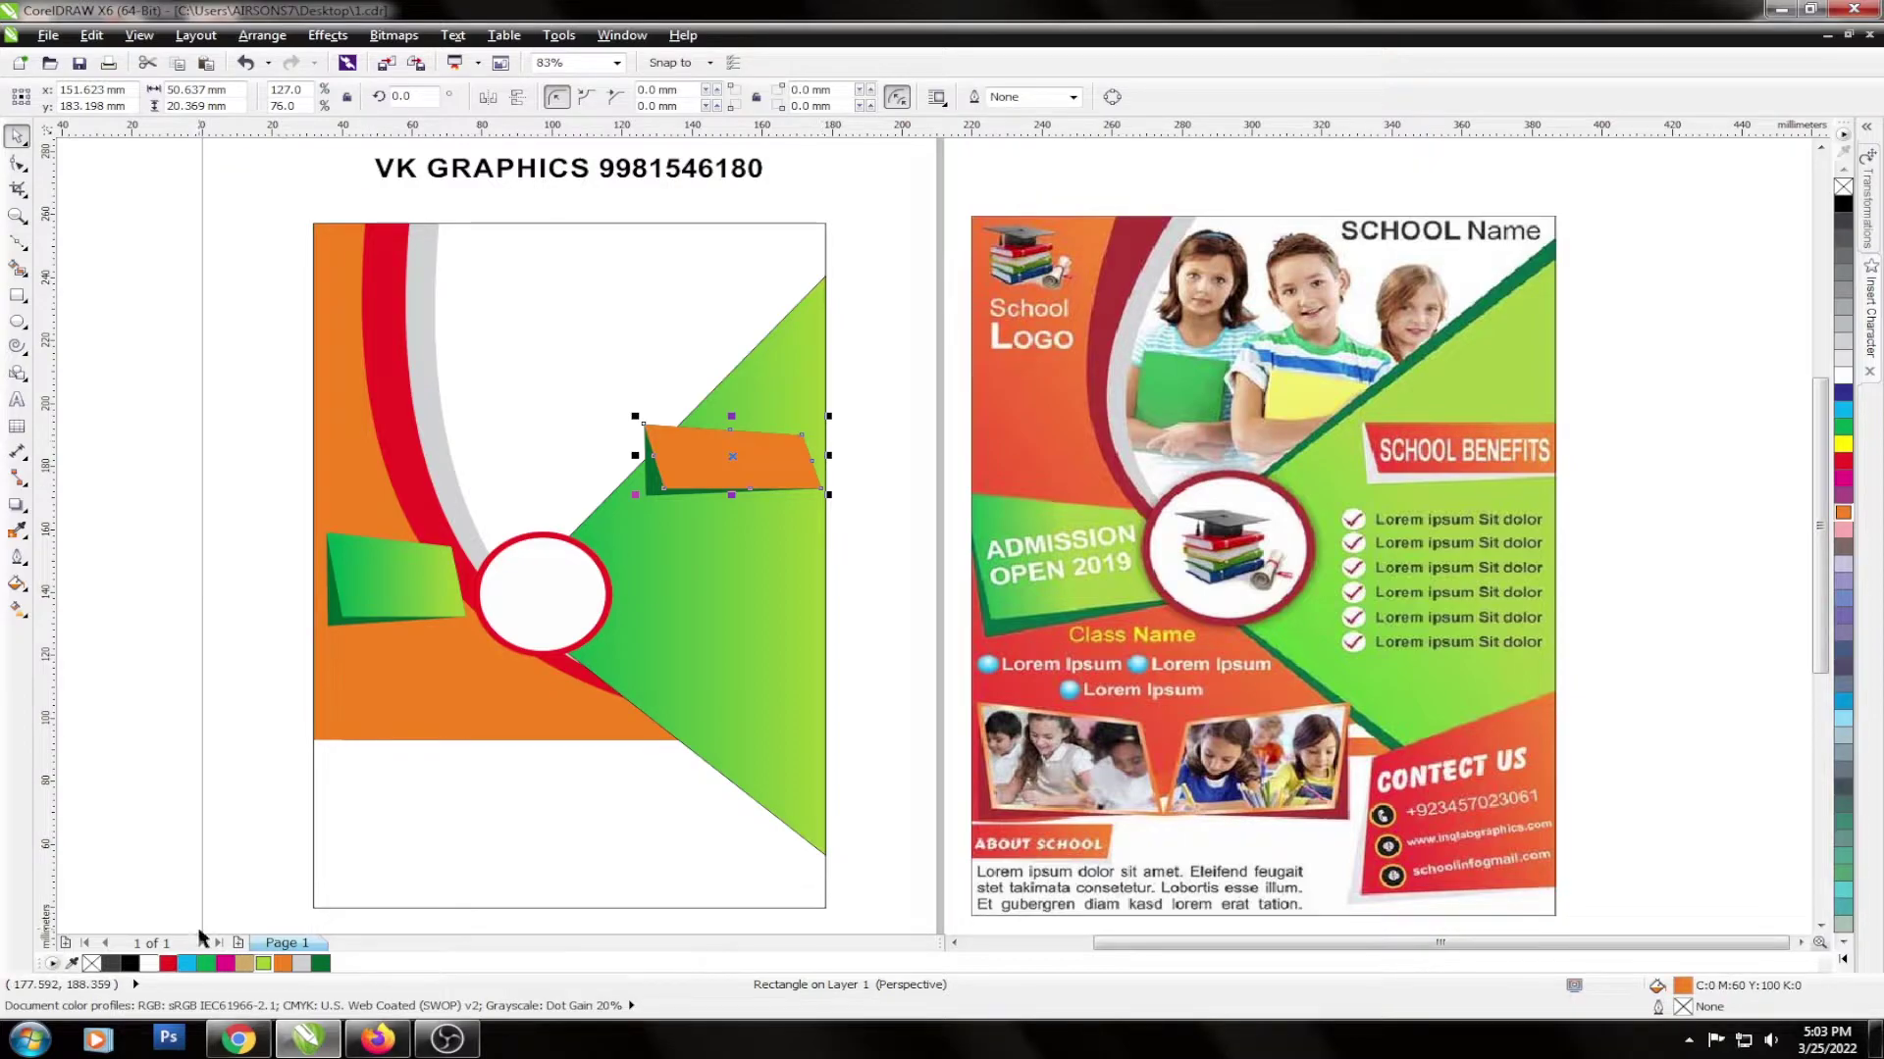
{"action": "left_click", "coordinate": [17, 610]}
{"action": "key", "text": "ctrl+z"}
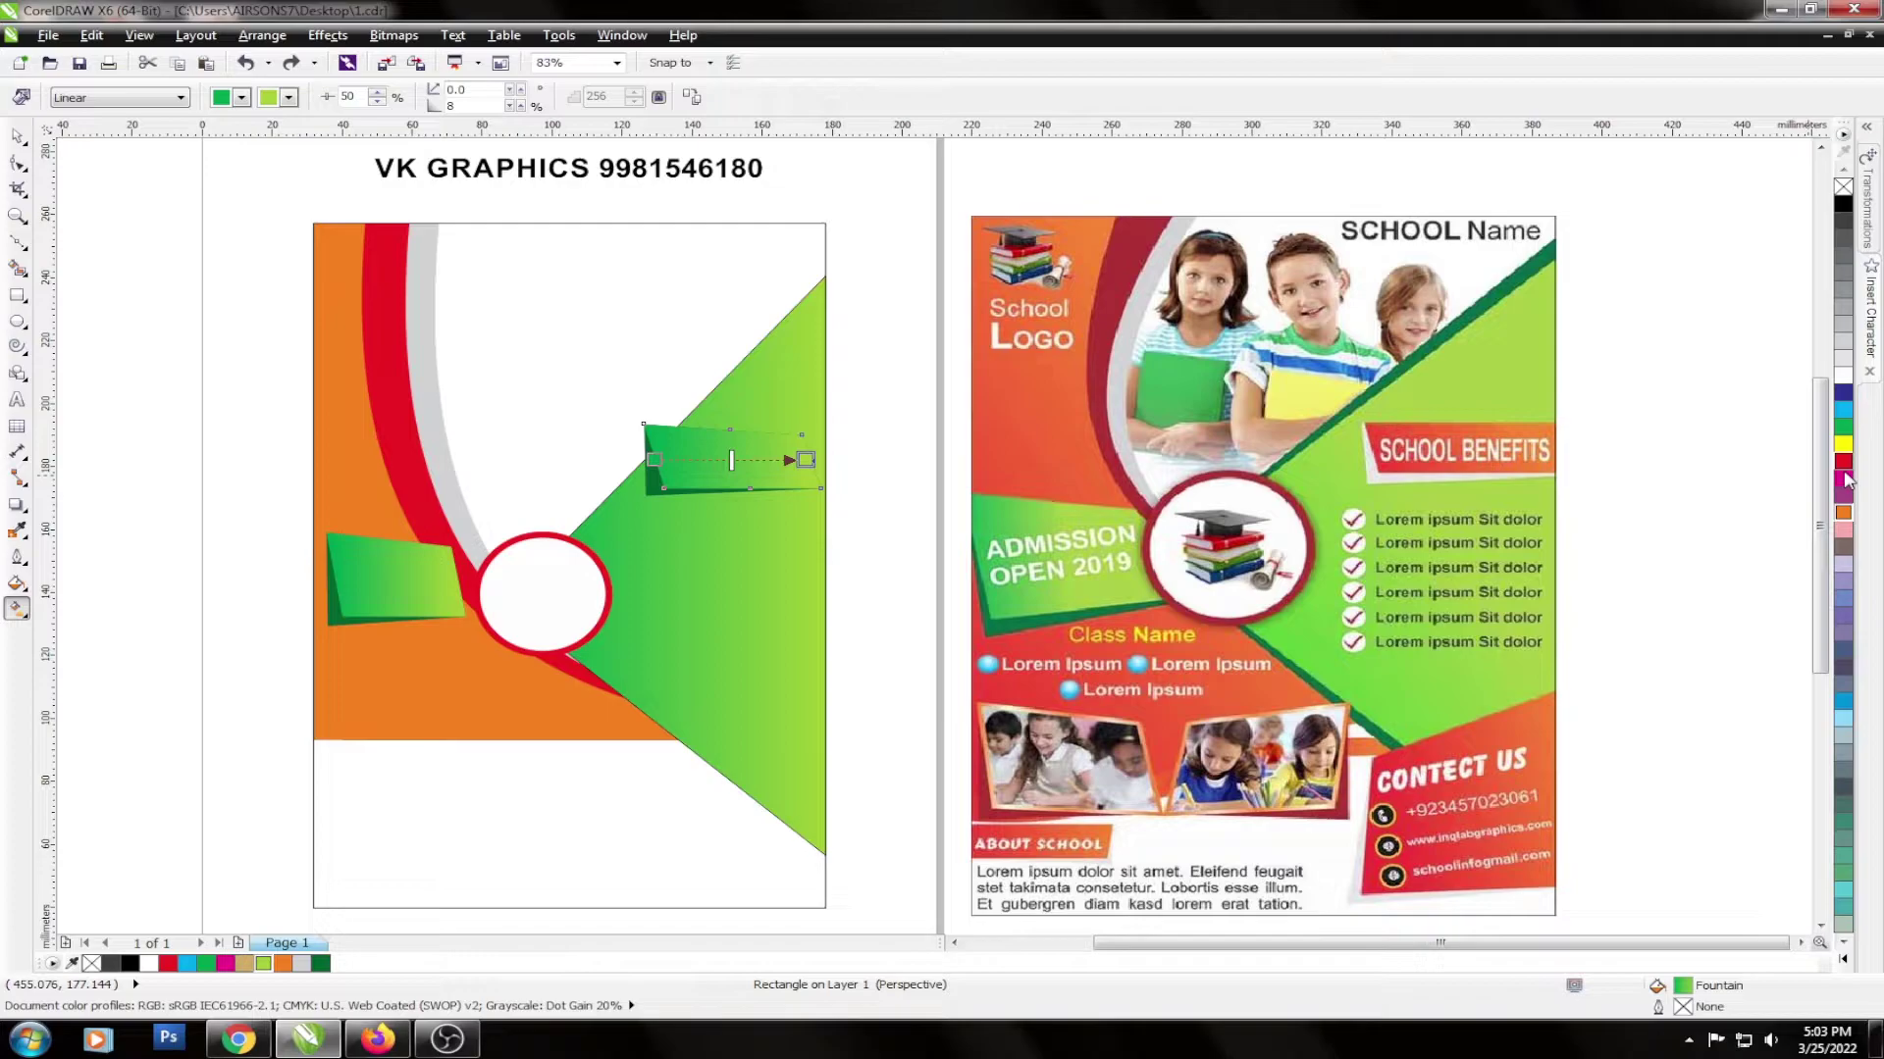
{"action": "mouse_move", "coordinate": [1845, 476]}
{"action": "left_mouse_down"}
{"action": "mouse_move", "coordinate": [795, 514]}
{"action": "mouse_move", "coordinate": [653, 460]}
{"action": "left_mouse_up"}
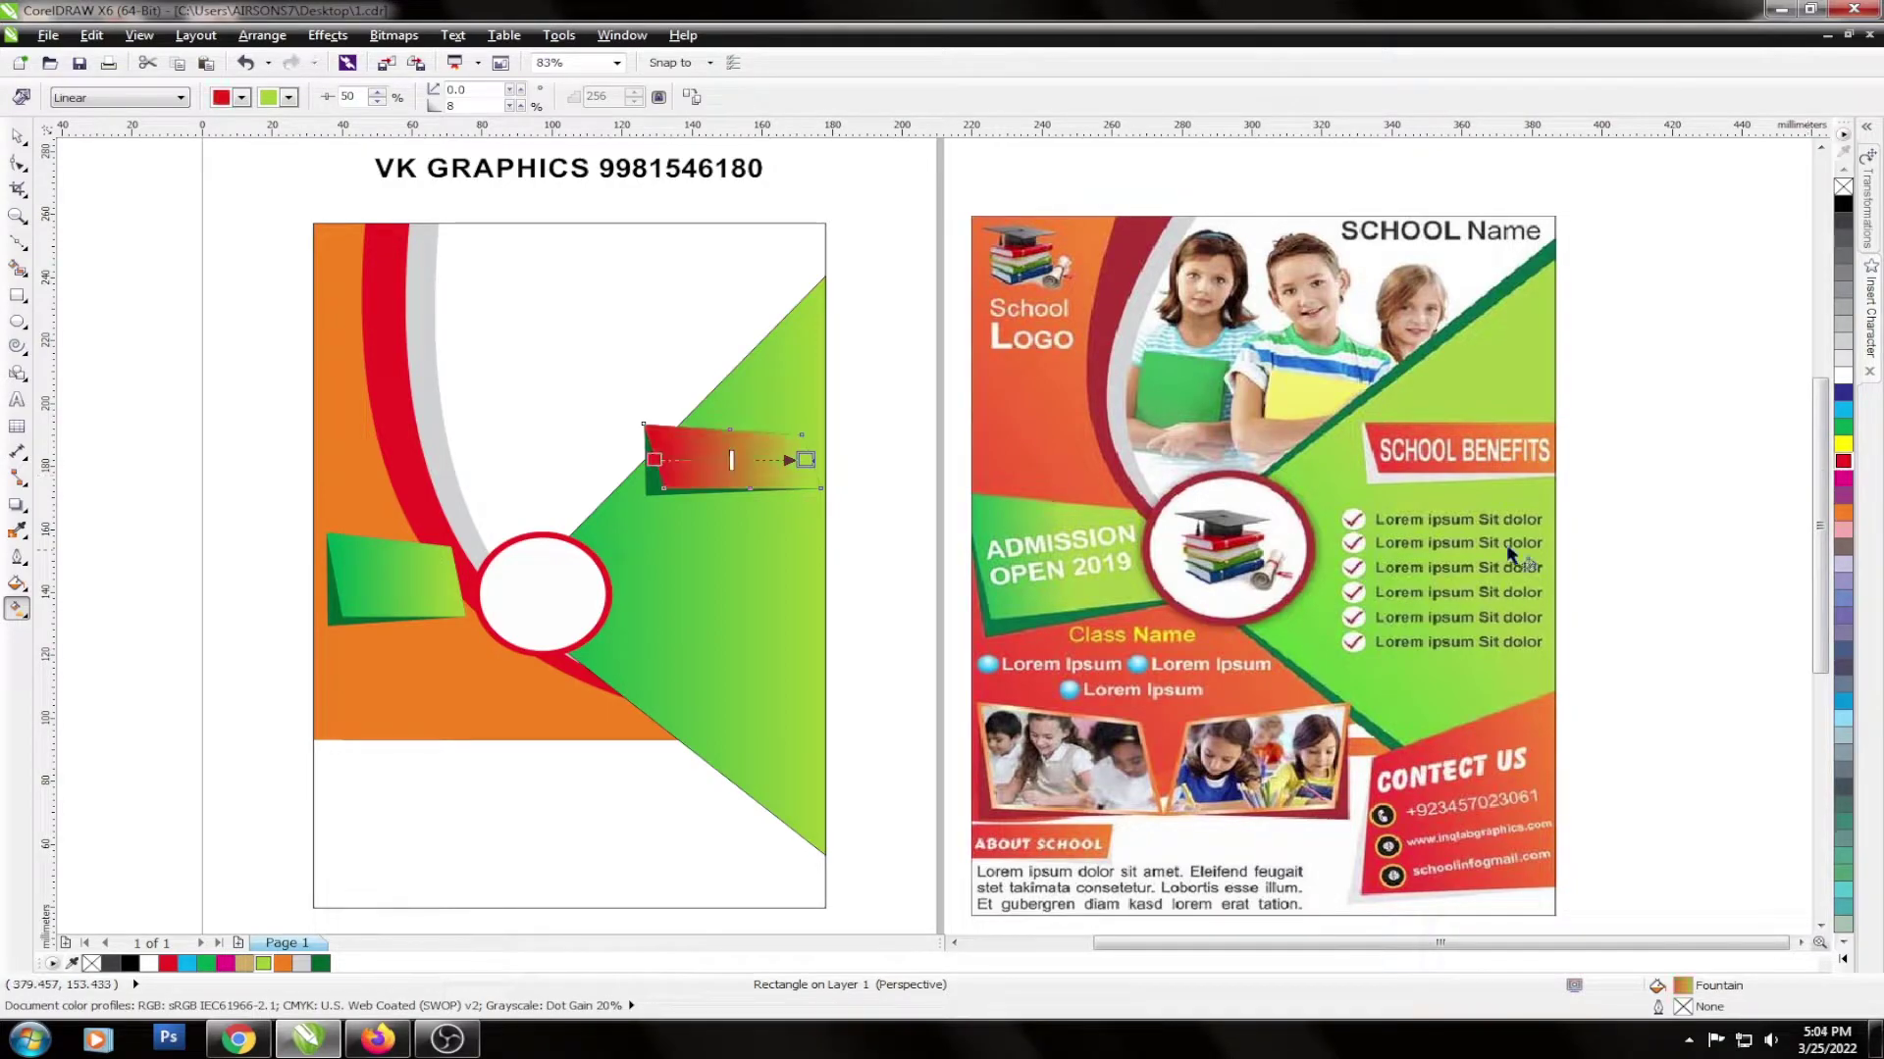
{"action": "left_click_drag", "start_coordinate": [1843, 512], "coordinate": [804, 461]}
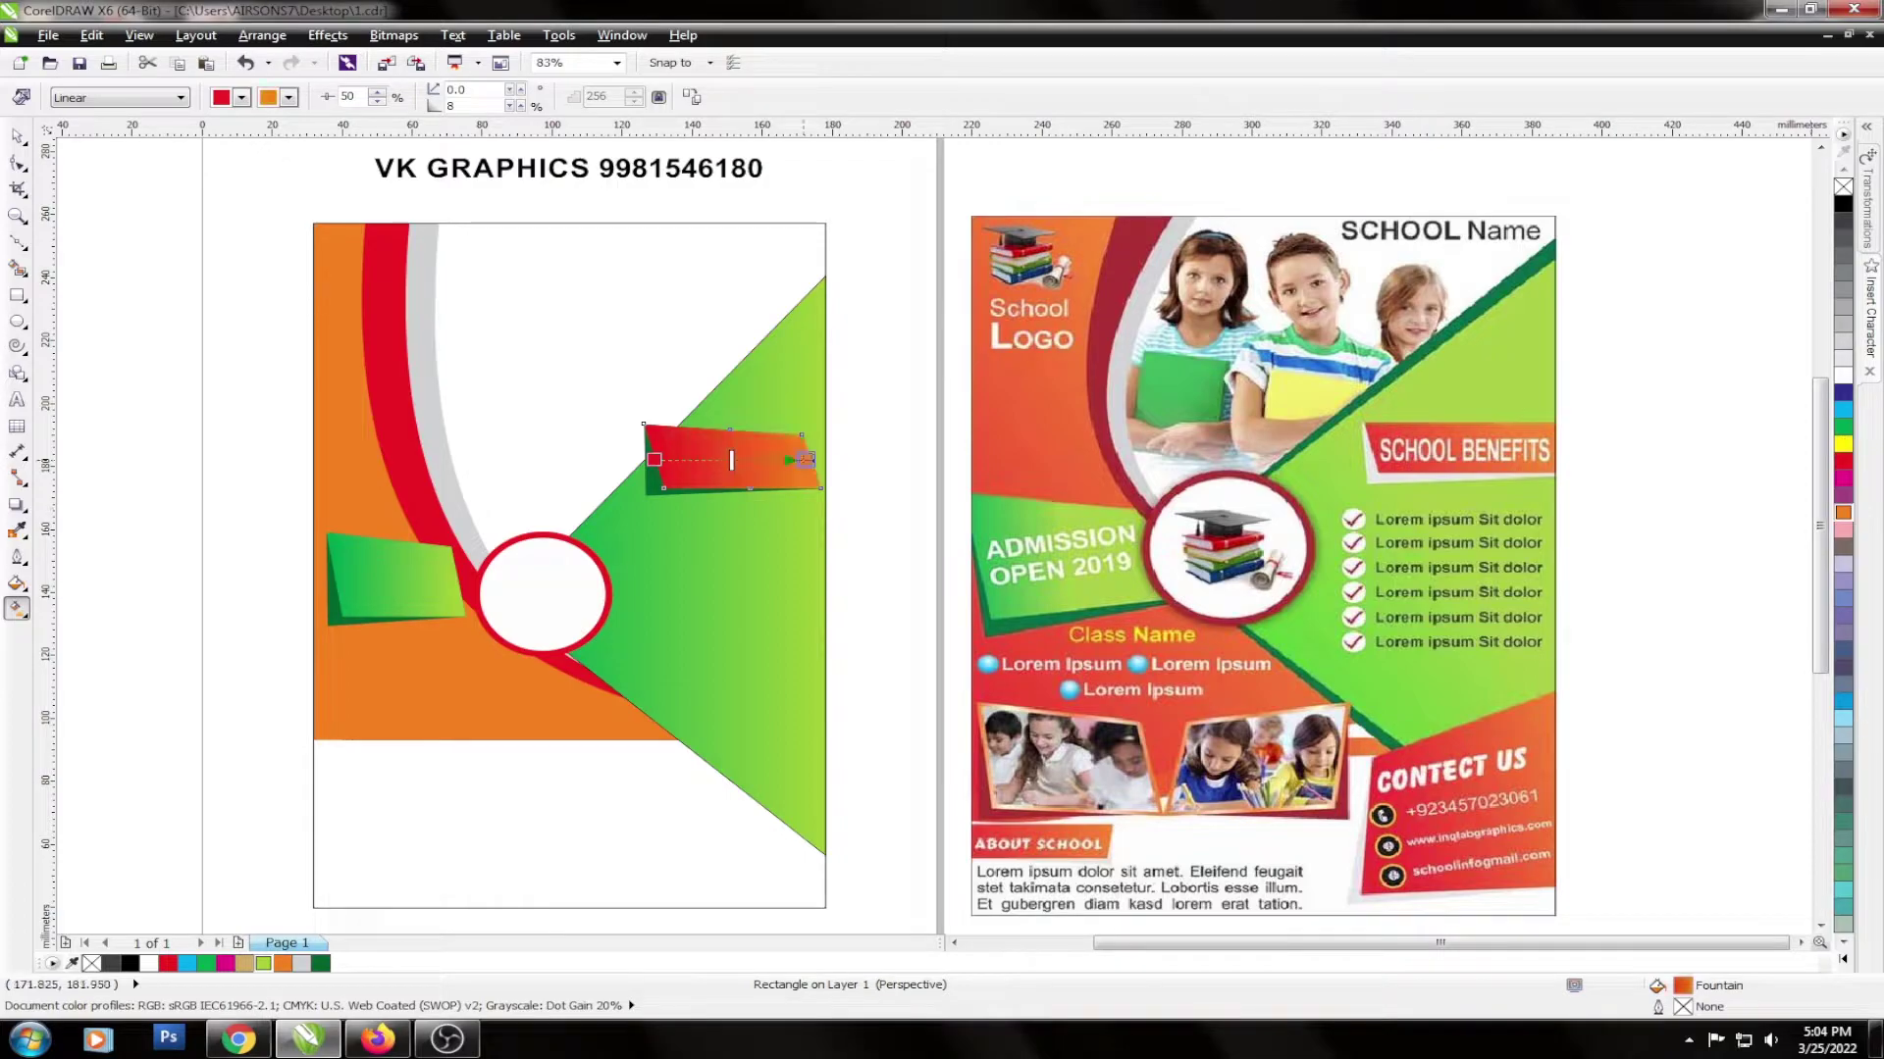
{"action": "key", "text": "space"}
{"action": "key", "text": "Escape"}
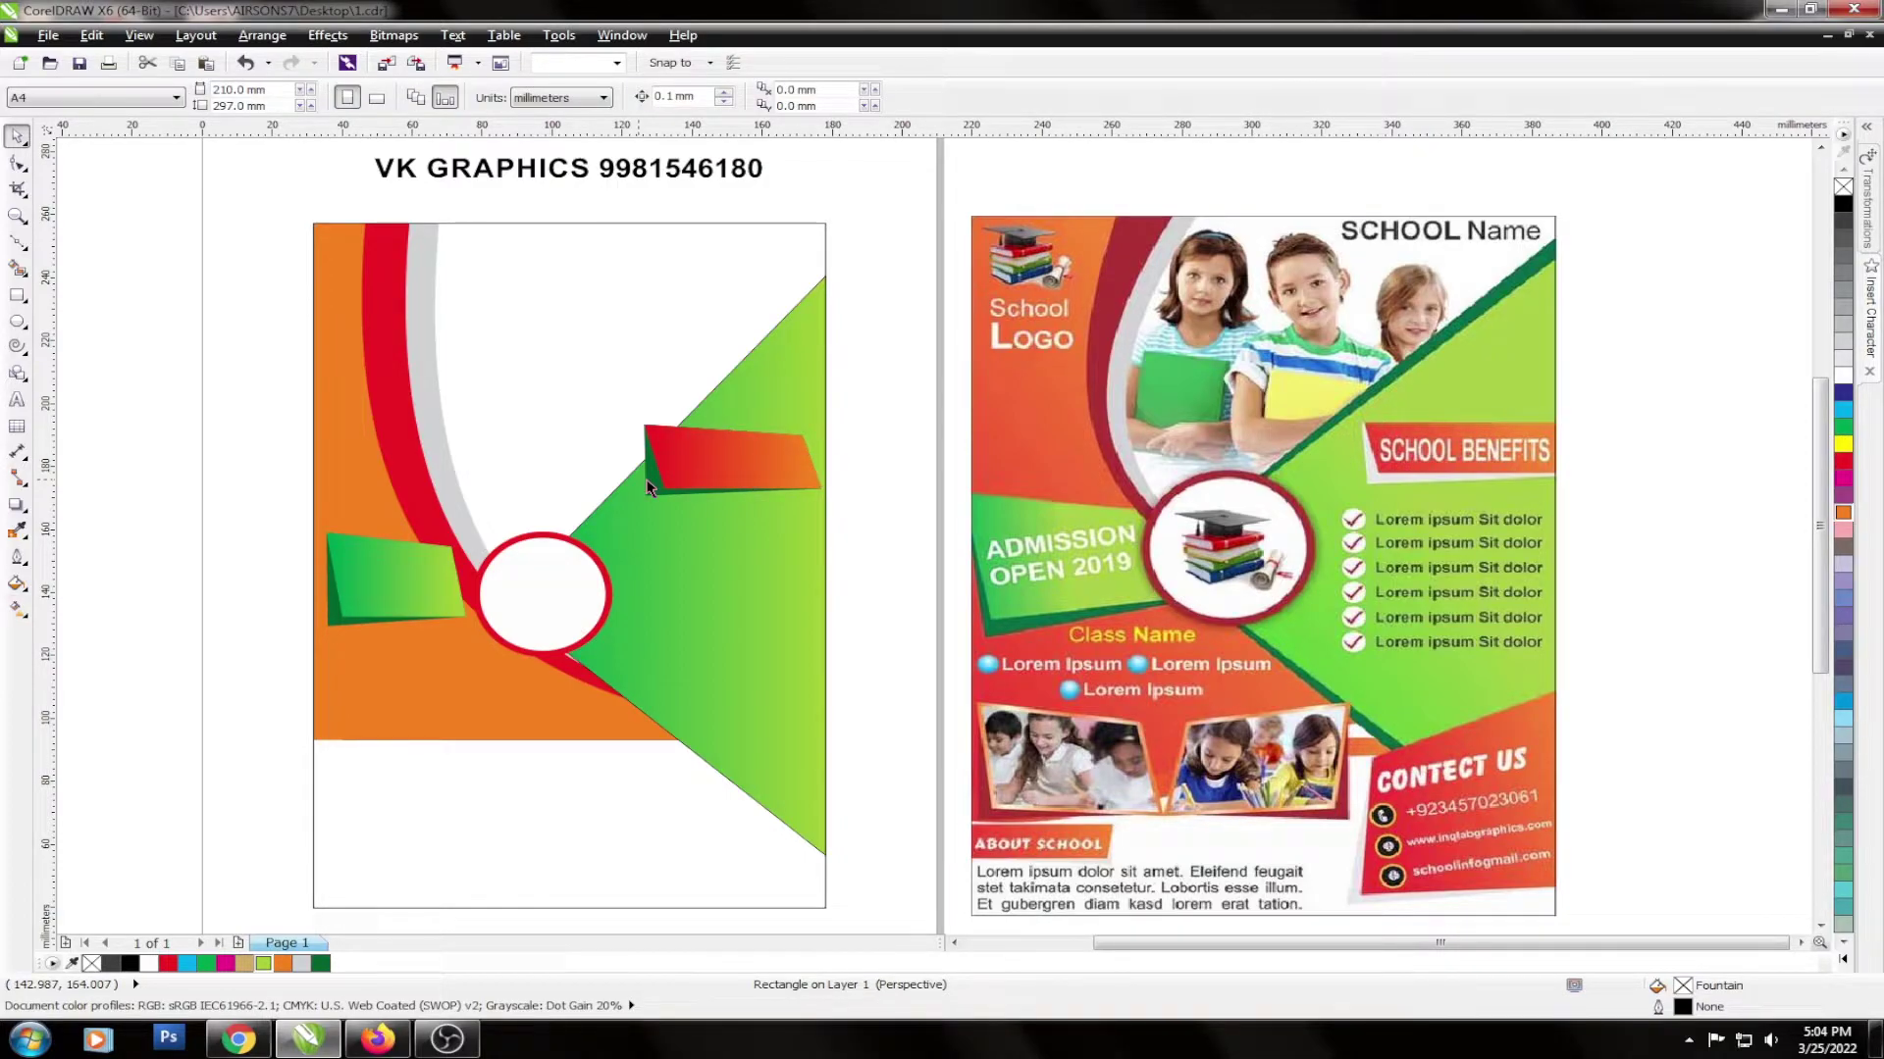
Make the copy's backing white and shrink the red panel to about 80%.
{"action": "left_click", "coordinate": [648, 487]}
{"action": "left_click", "coordinate": [845, 429]}
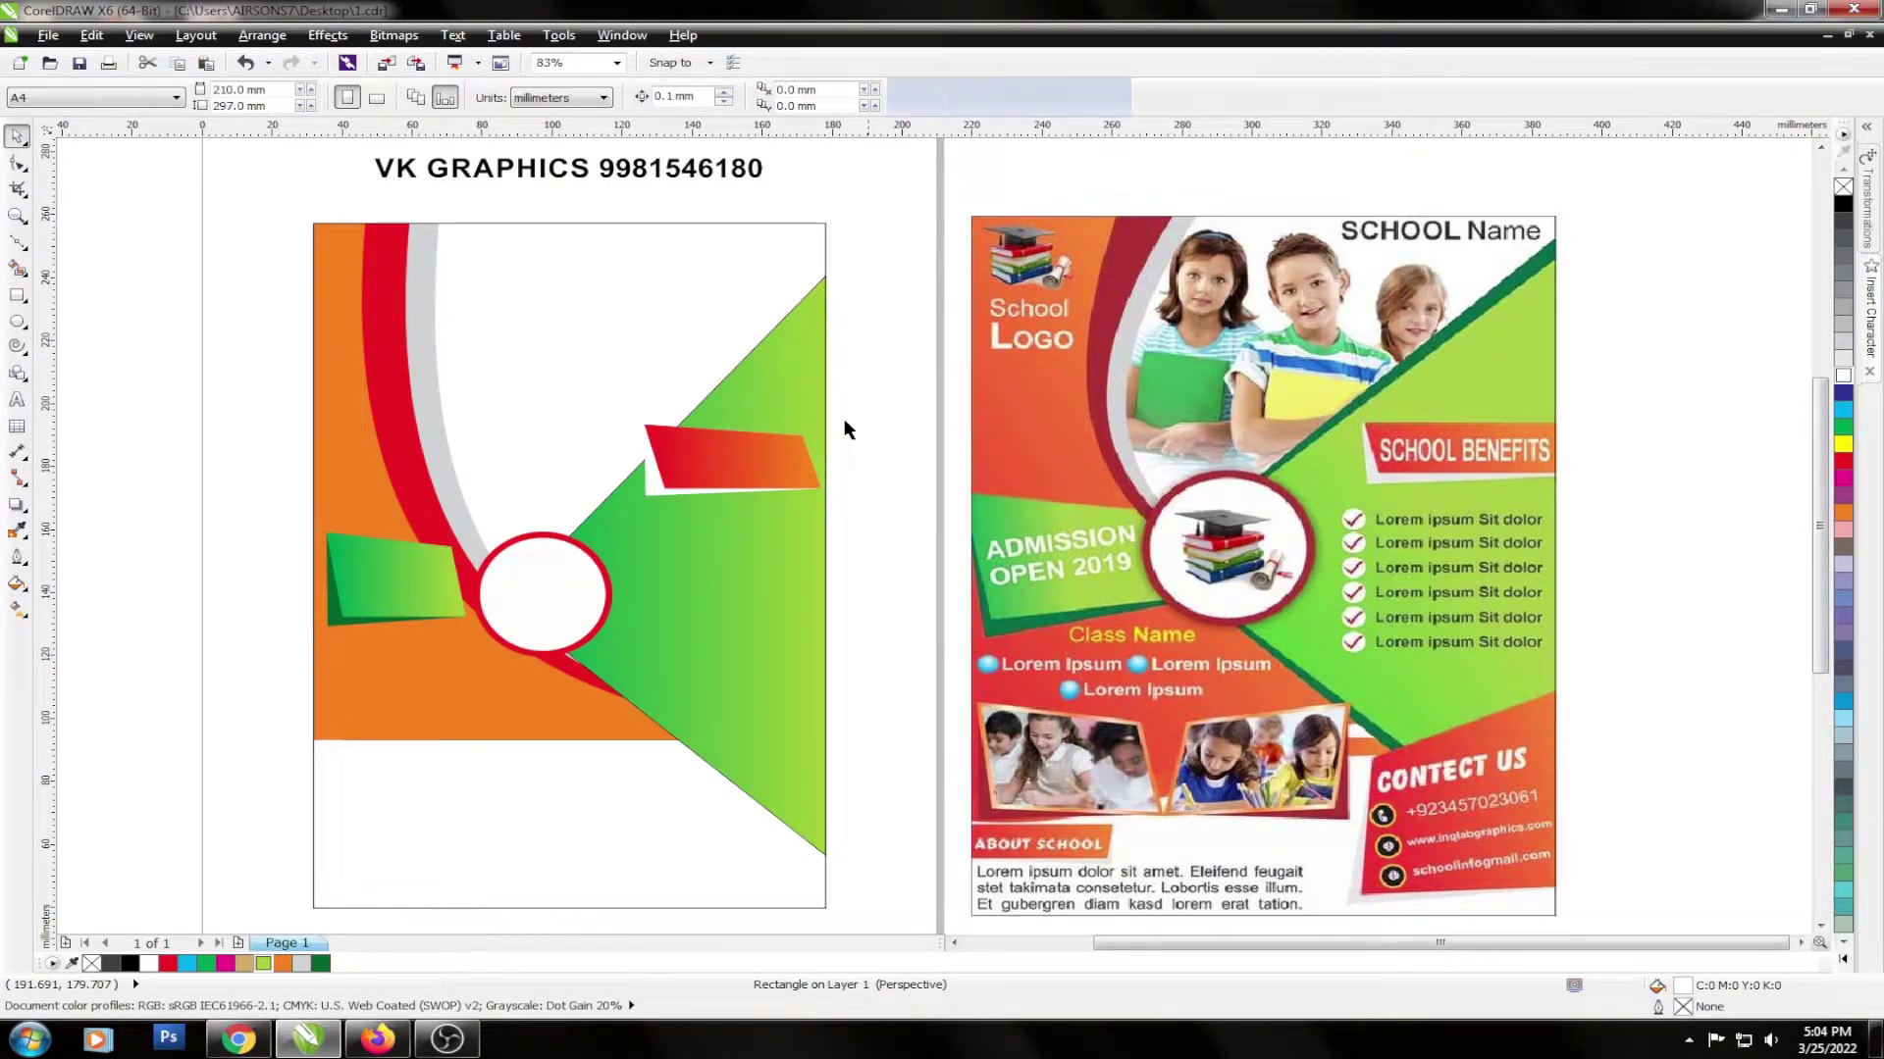
{"action": "left_click", "coordinate": [741, 469]}
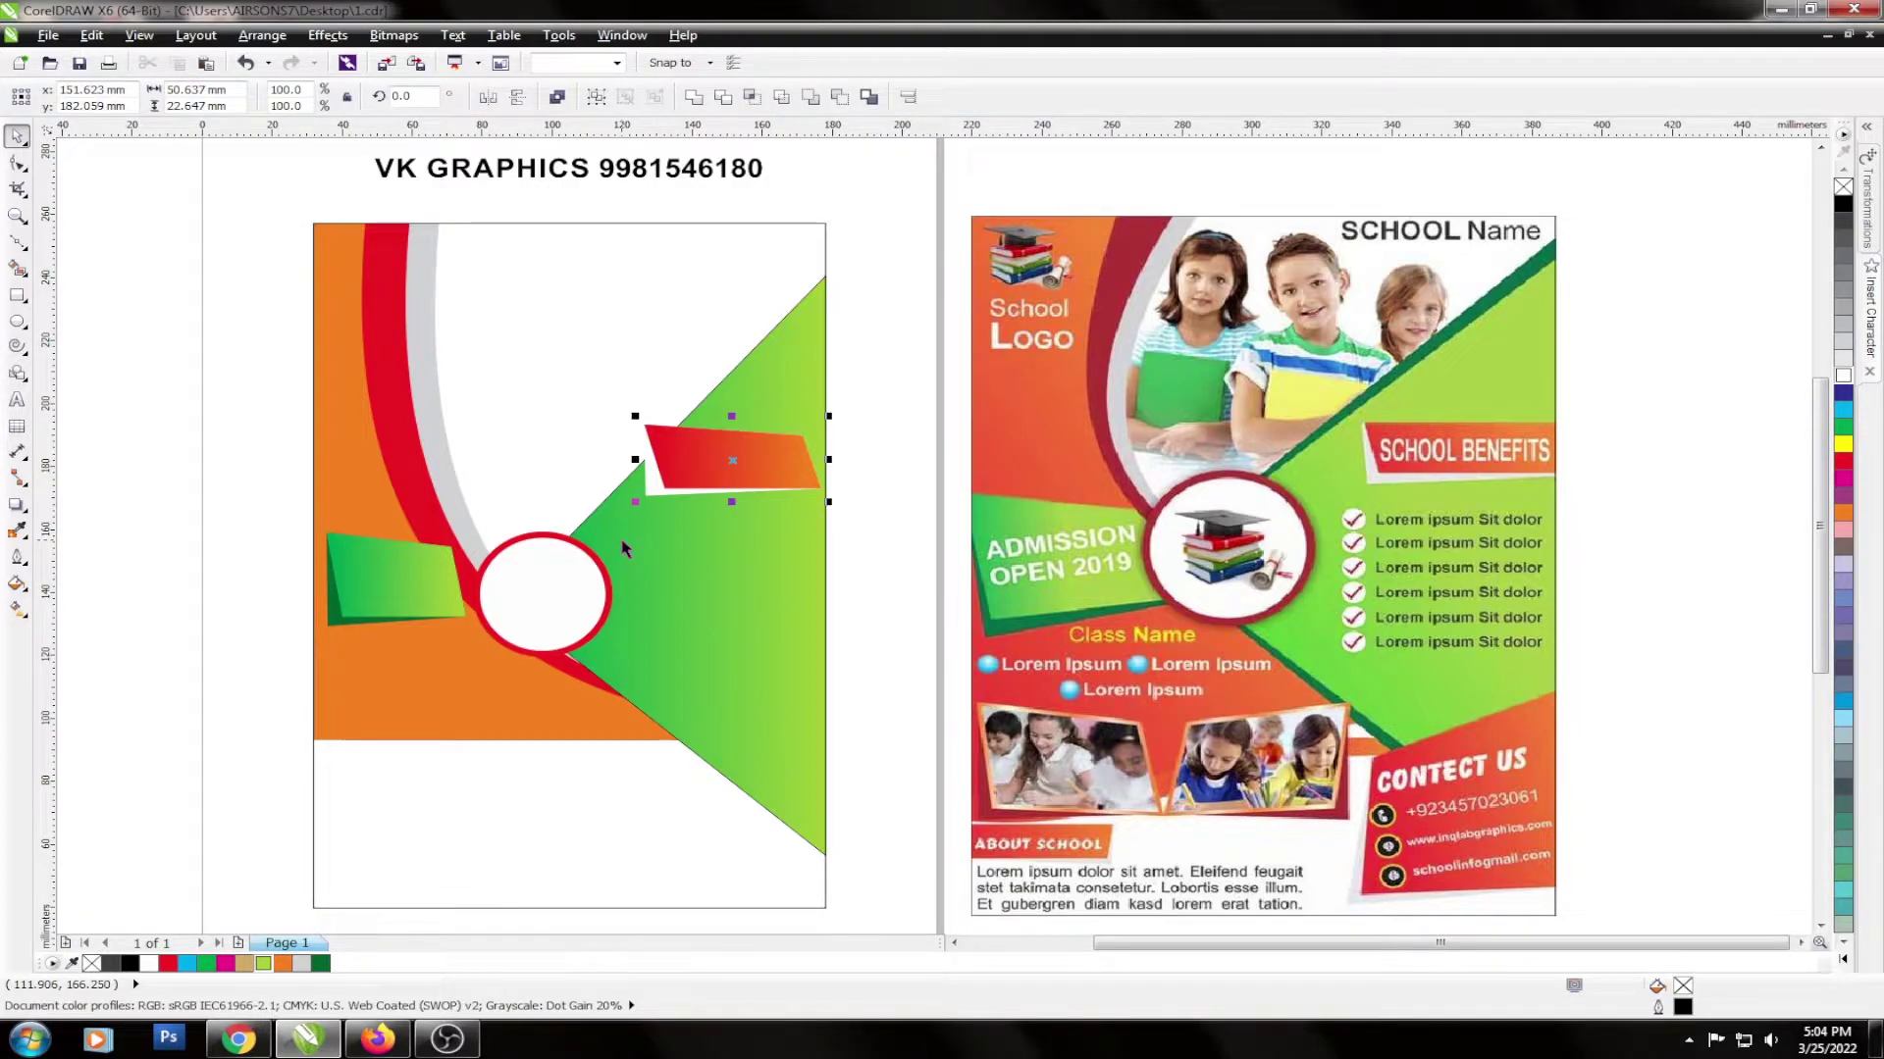
{"action": "left_click_drag", "start_coordinate": [635, 416], "coordinate": [668, 431]}
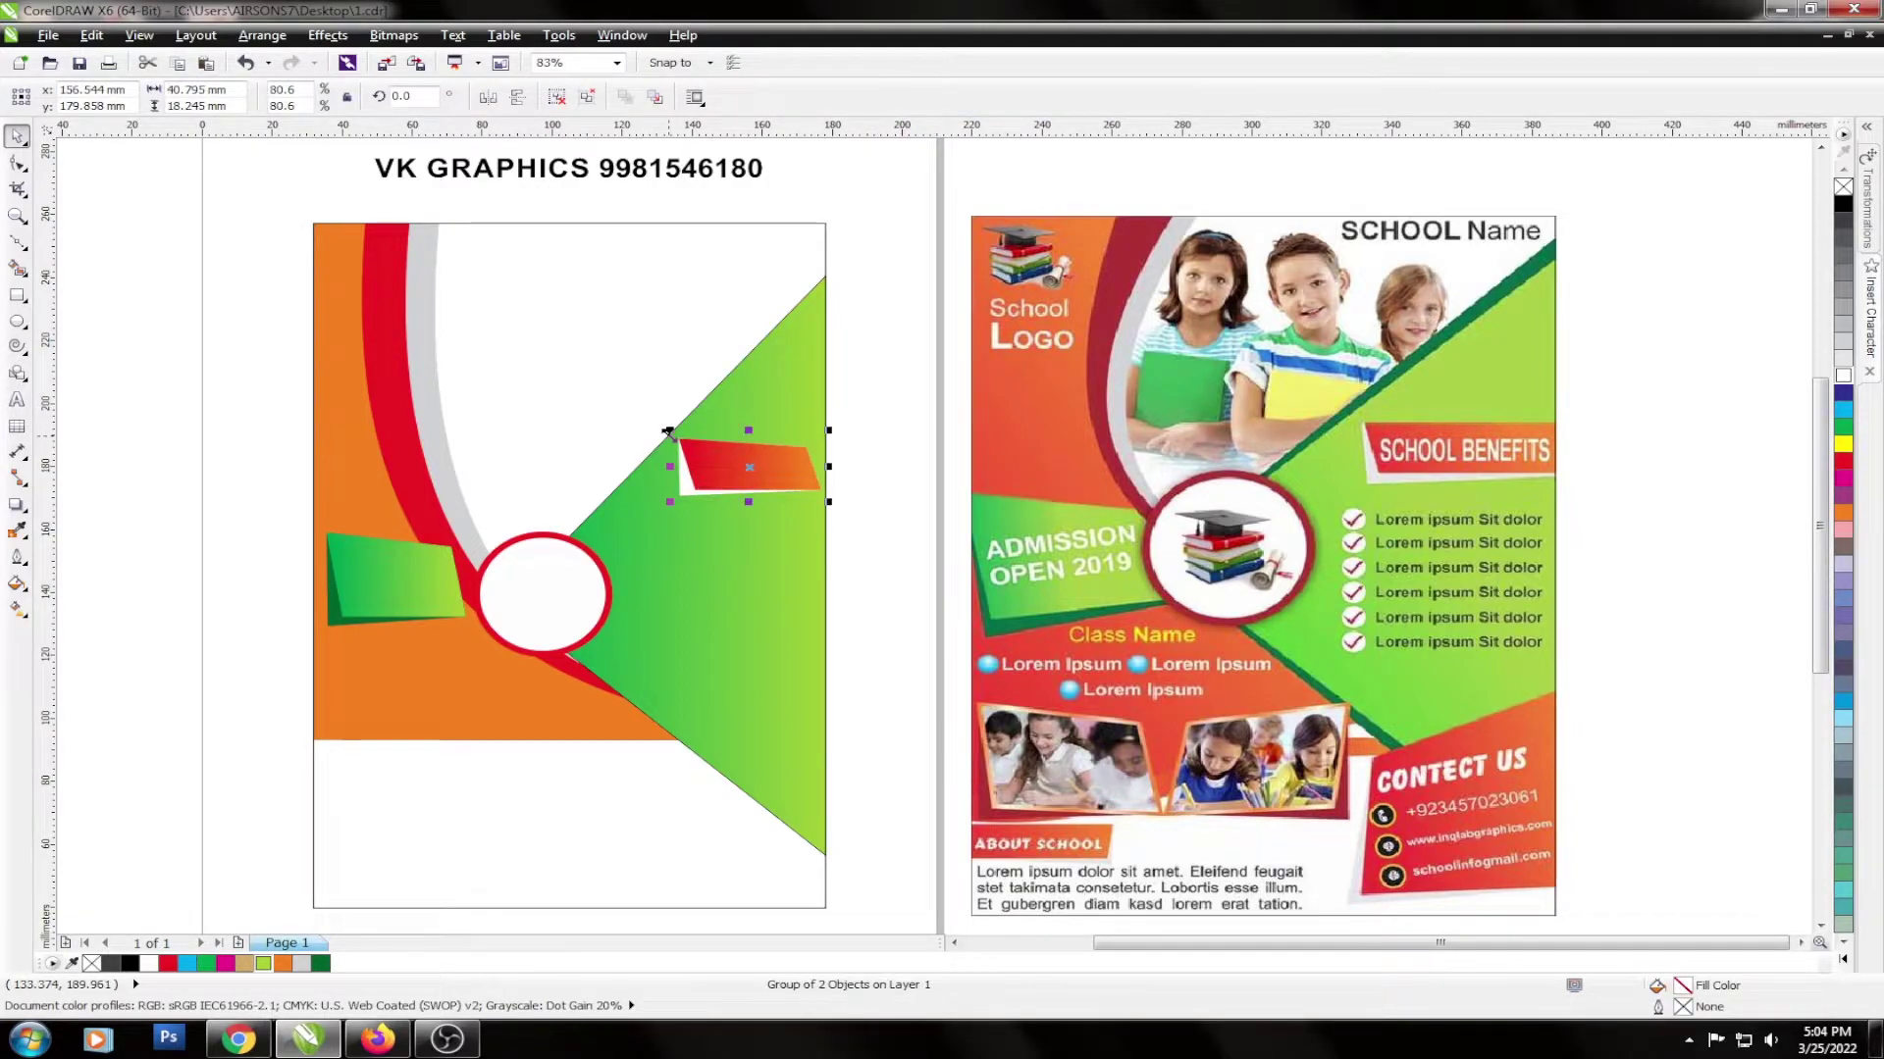
{"action": "left_click", "coordinate": [885, 496]}
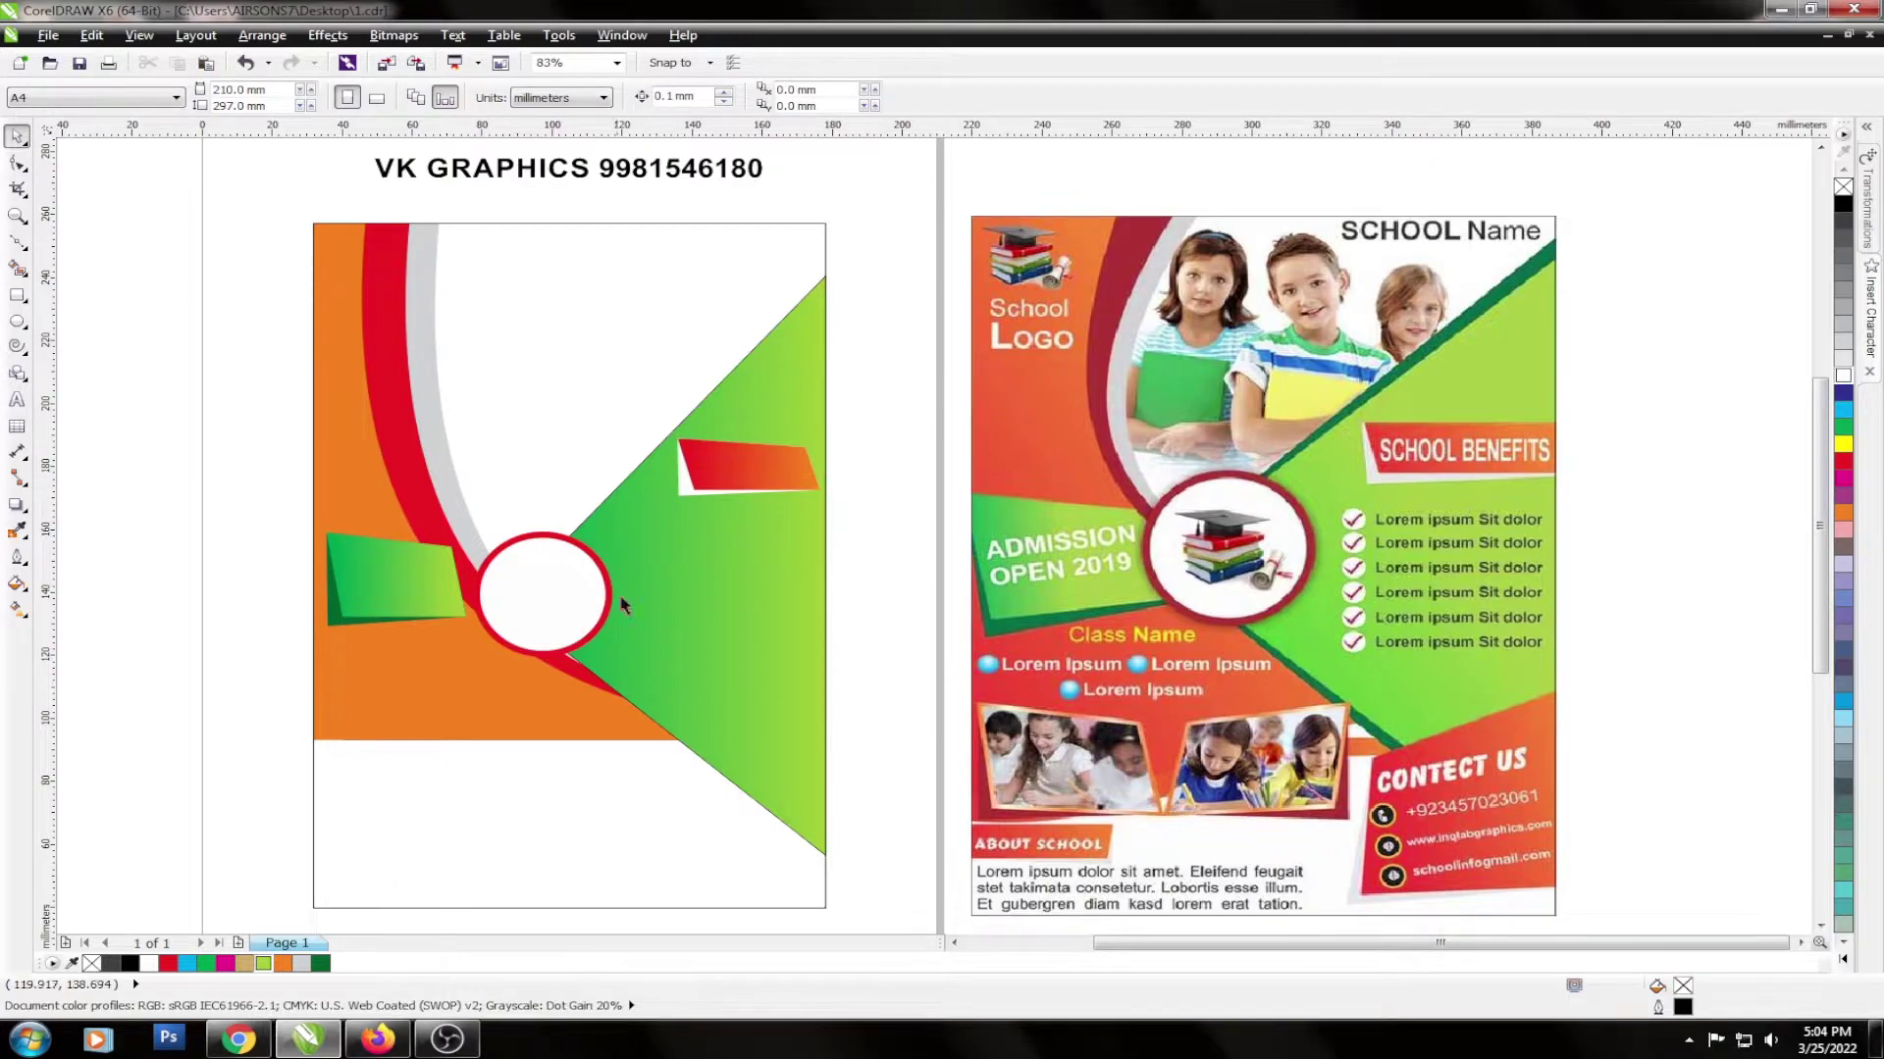
Enlarge the red-ringed circle slightly to 104%.
{"action": "left_click", "coordinate": [478, 569]}
{"action": "scroll", "coordinate": [589, 550], "scroll_direction": "up", "scroll_amount": 2}
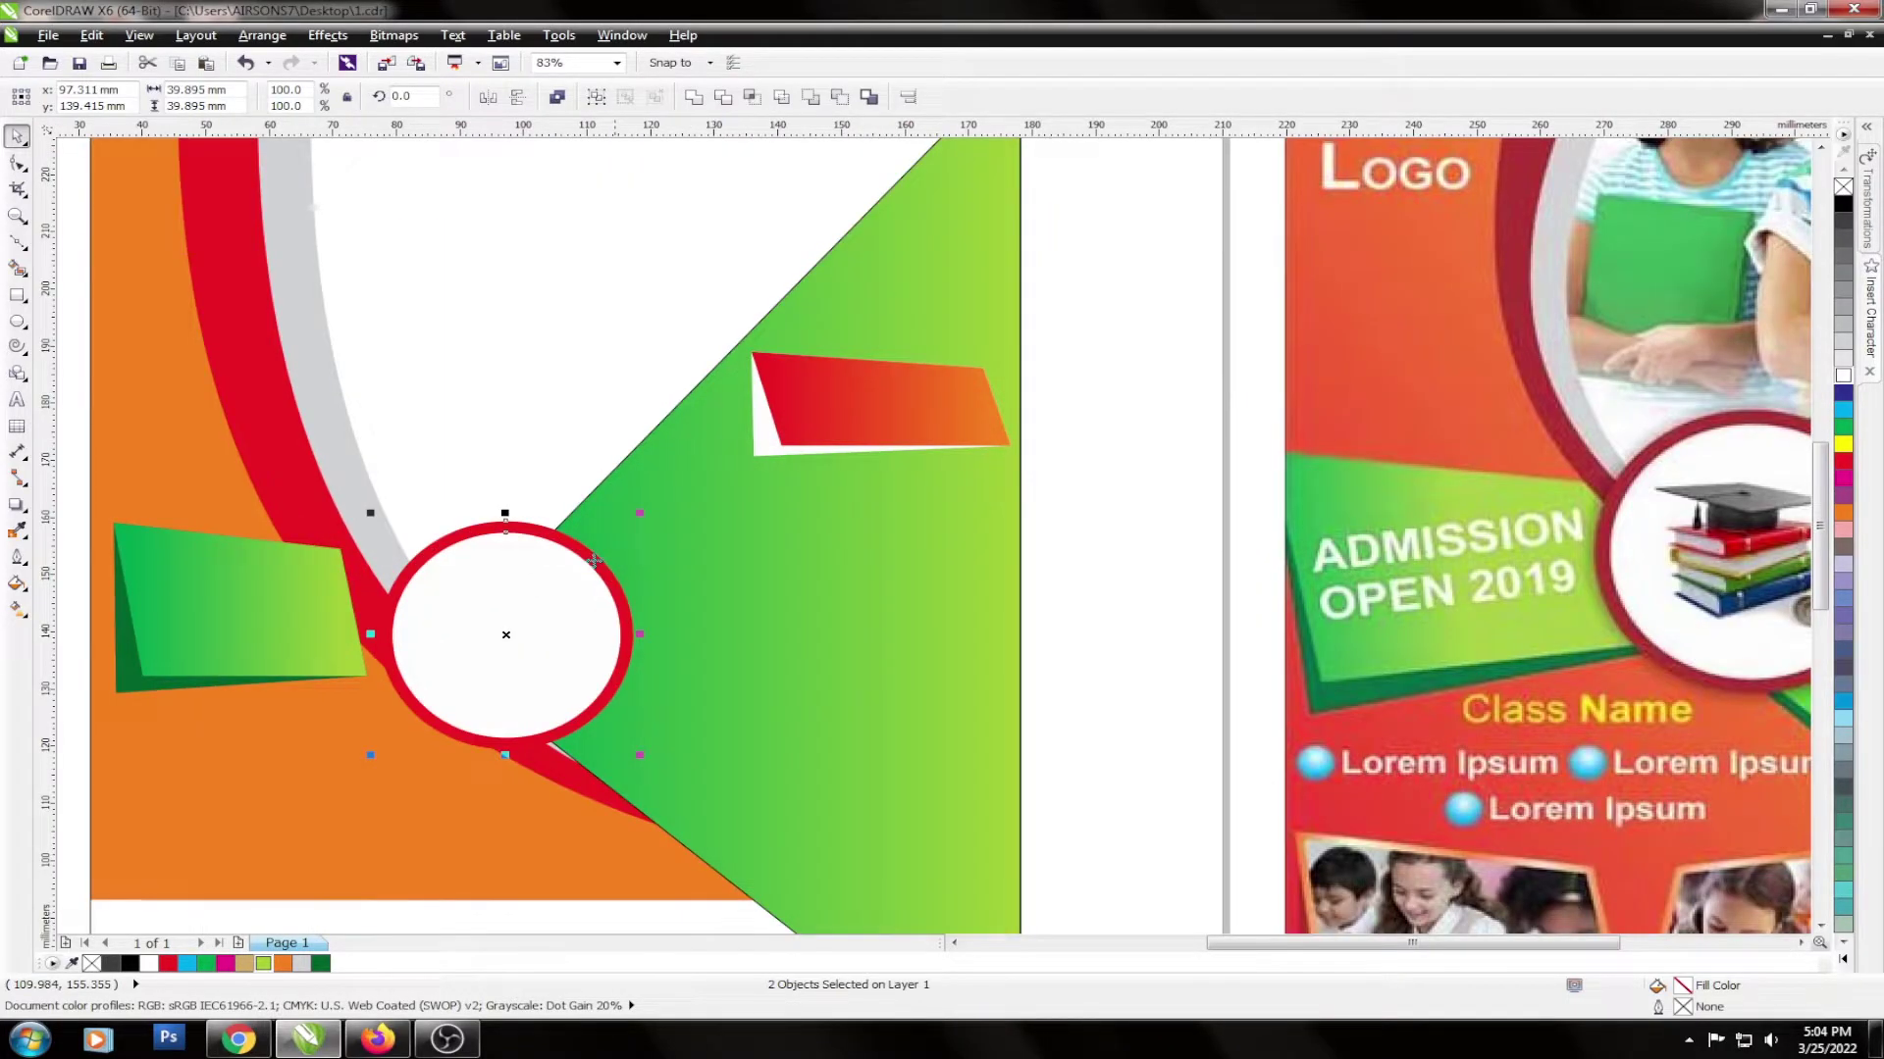
{"action": "left_click_drag", "start_coordinate": [640, 512], "coordinate": [647, 508]}
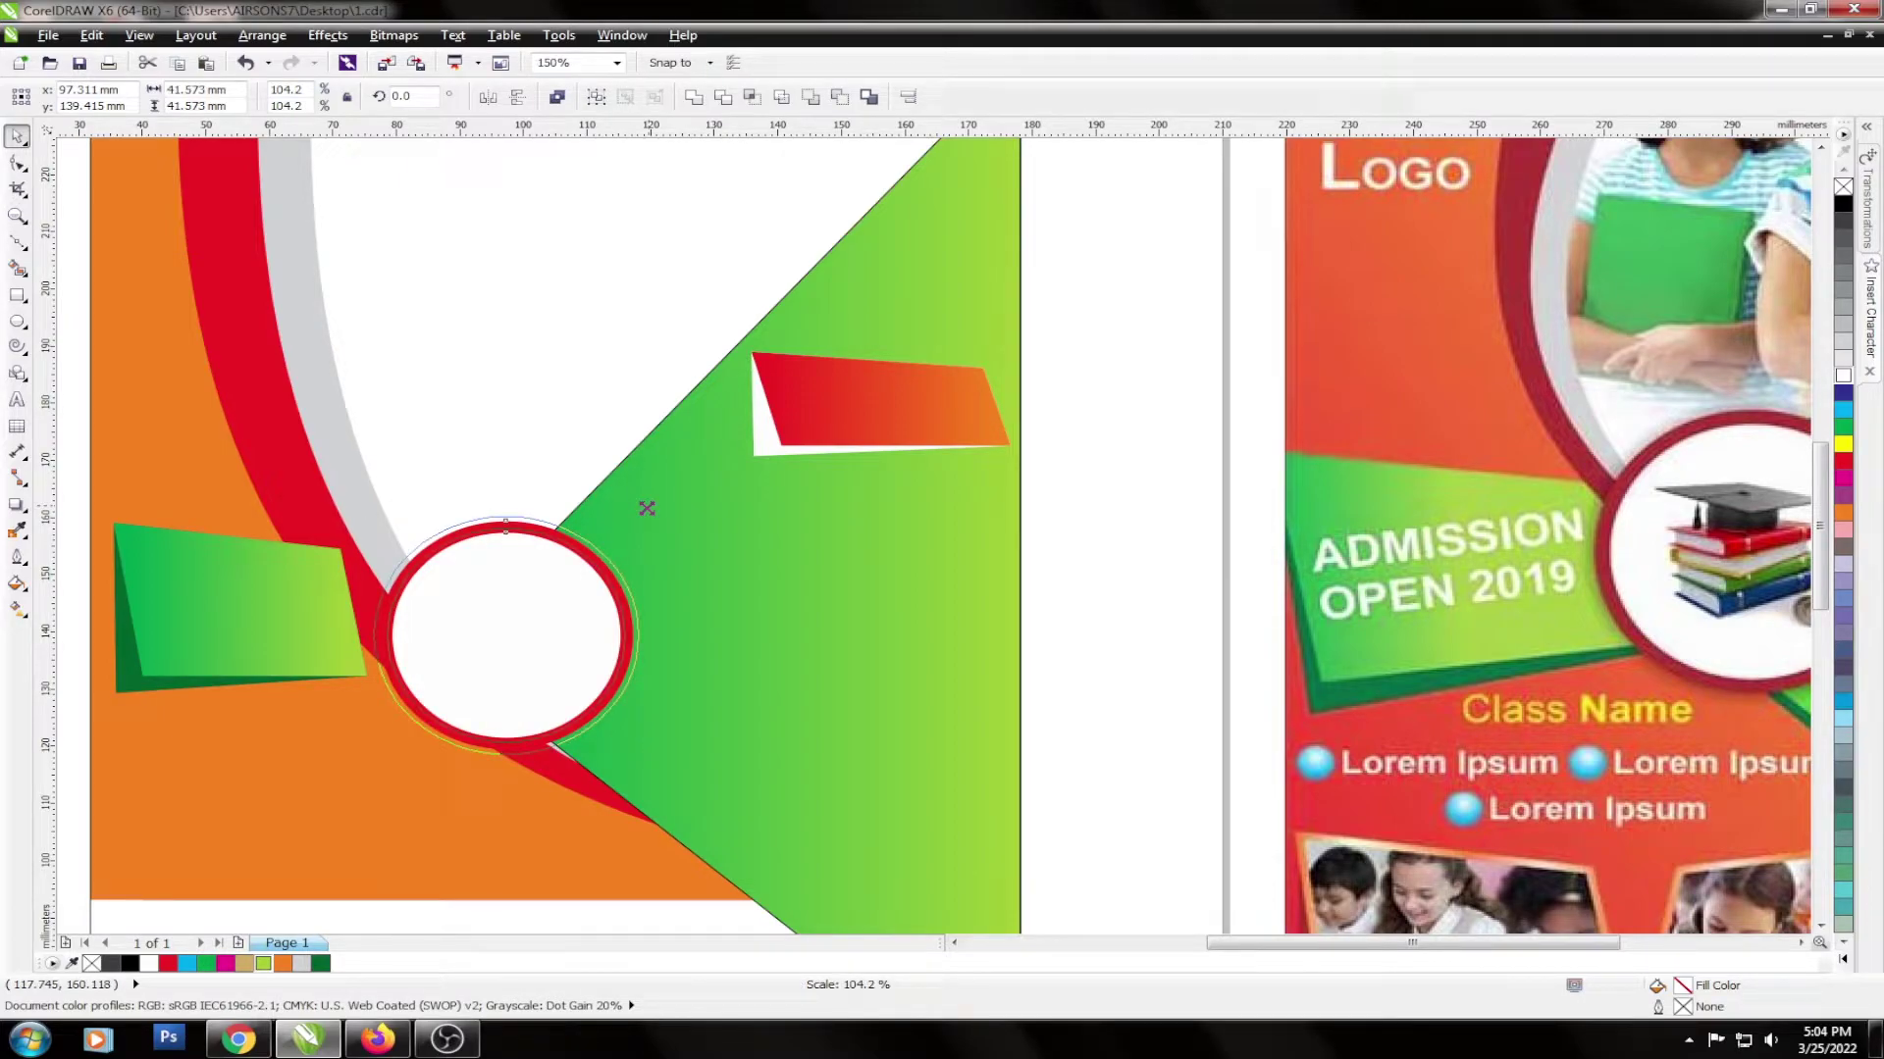
{"action": "scroll", "coordinate": [647, 508], "scroll_direction": "down", "scroll_amount": 2}
Pull the green triangle's corner node down into the circle.
{"action": "left_click", "coordinate": [677, 672]}
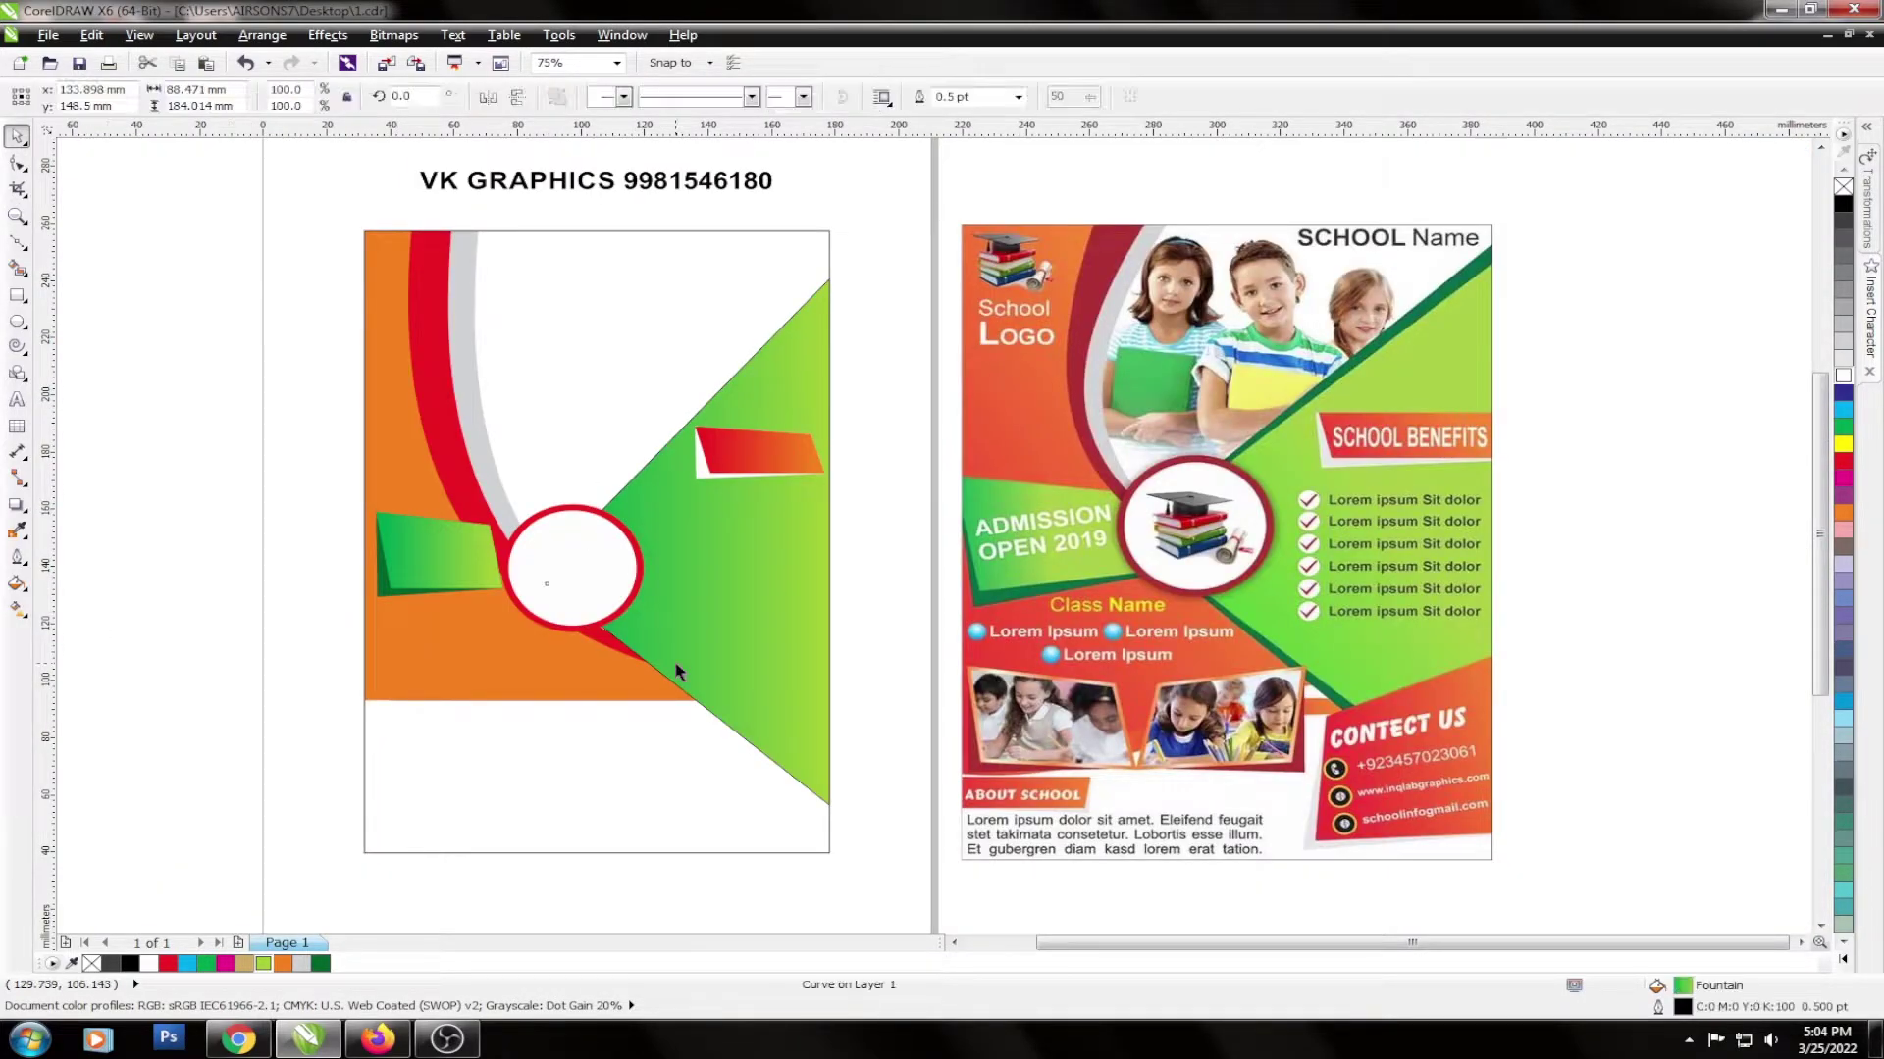
{"action": "key", "text": "F10"}
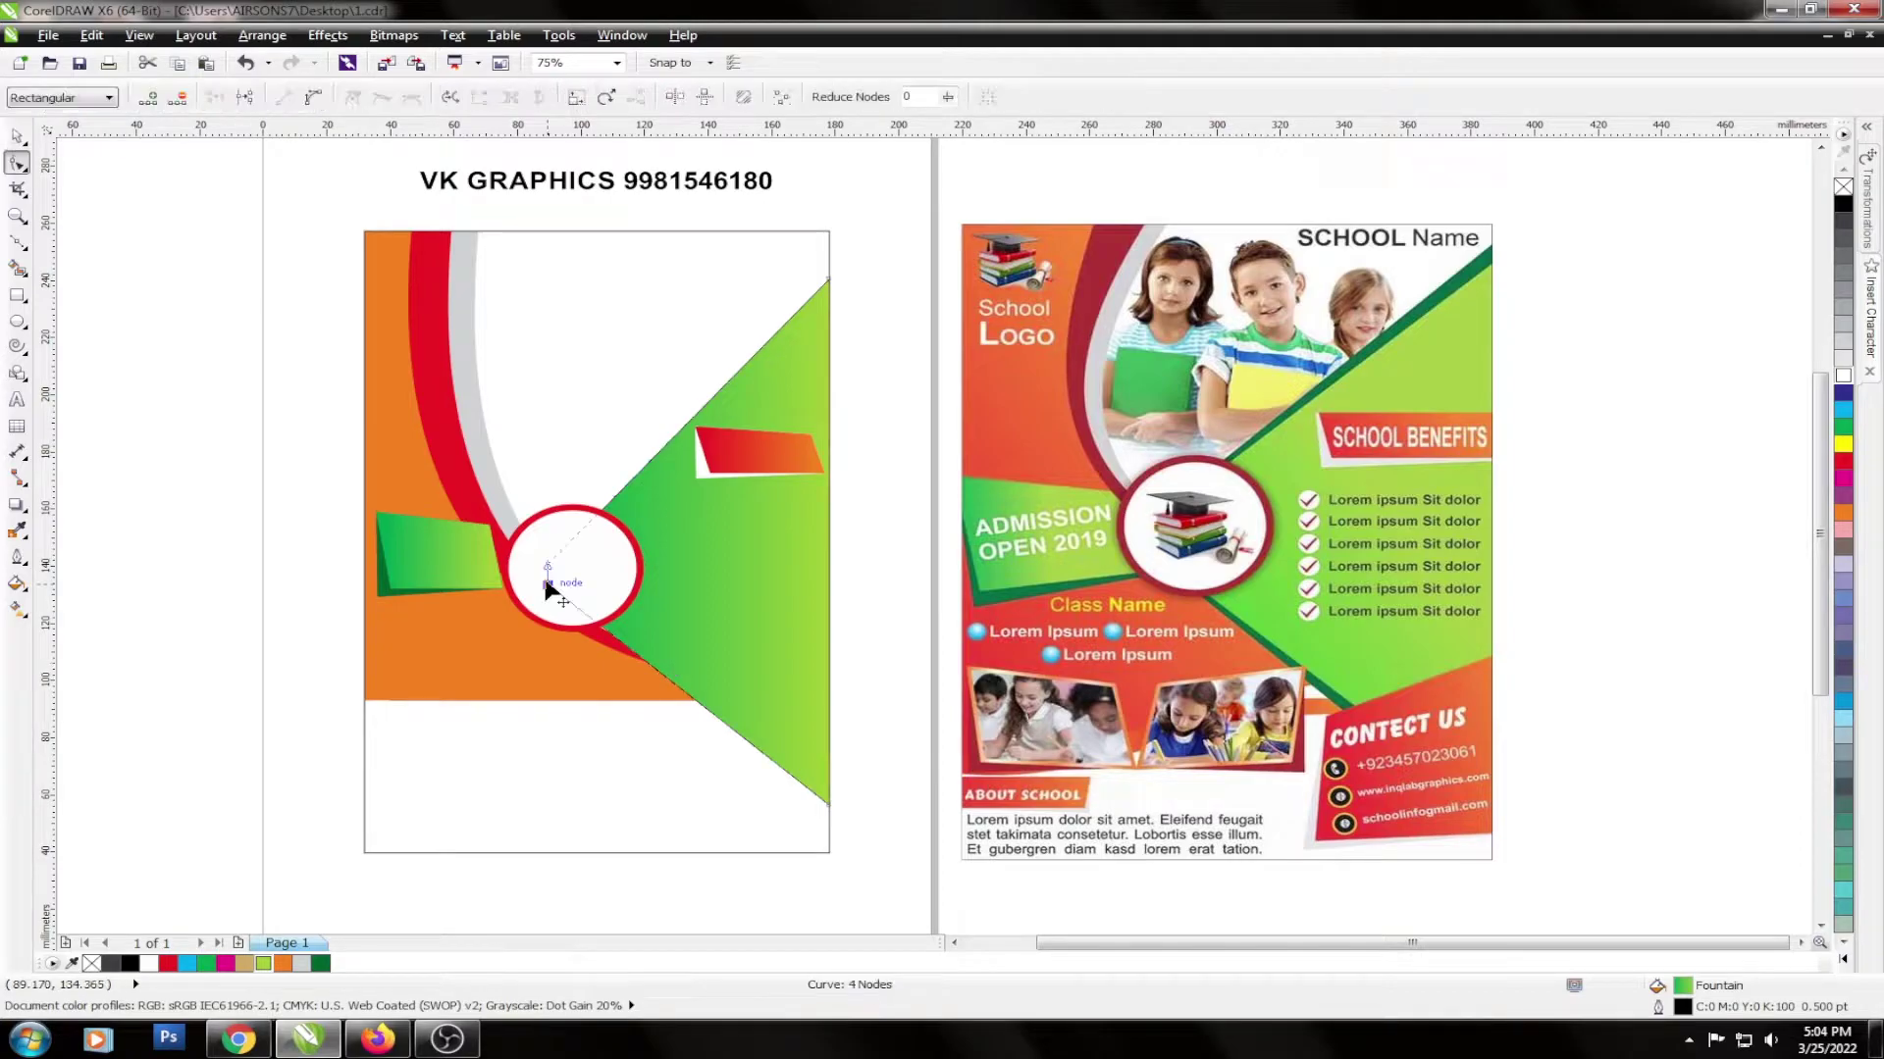
{"action": "left_click_drag", "start_coordinate": [546, 586], "coordinate": [547, 628]}
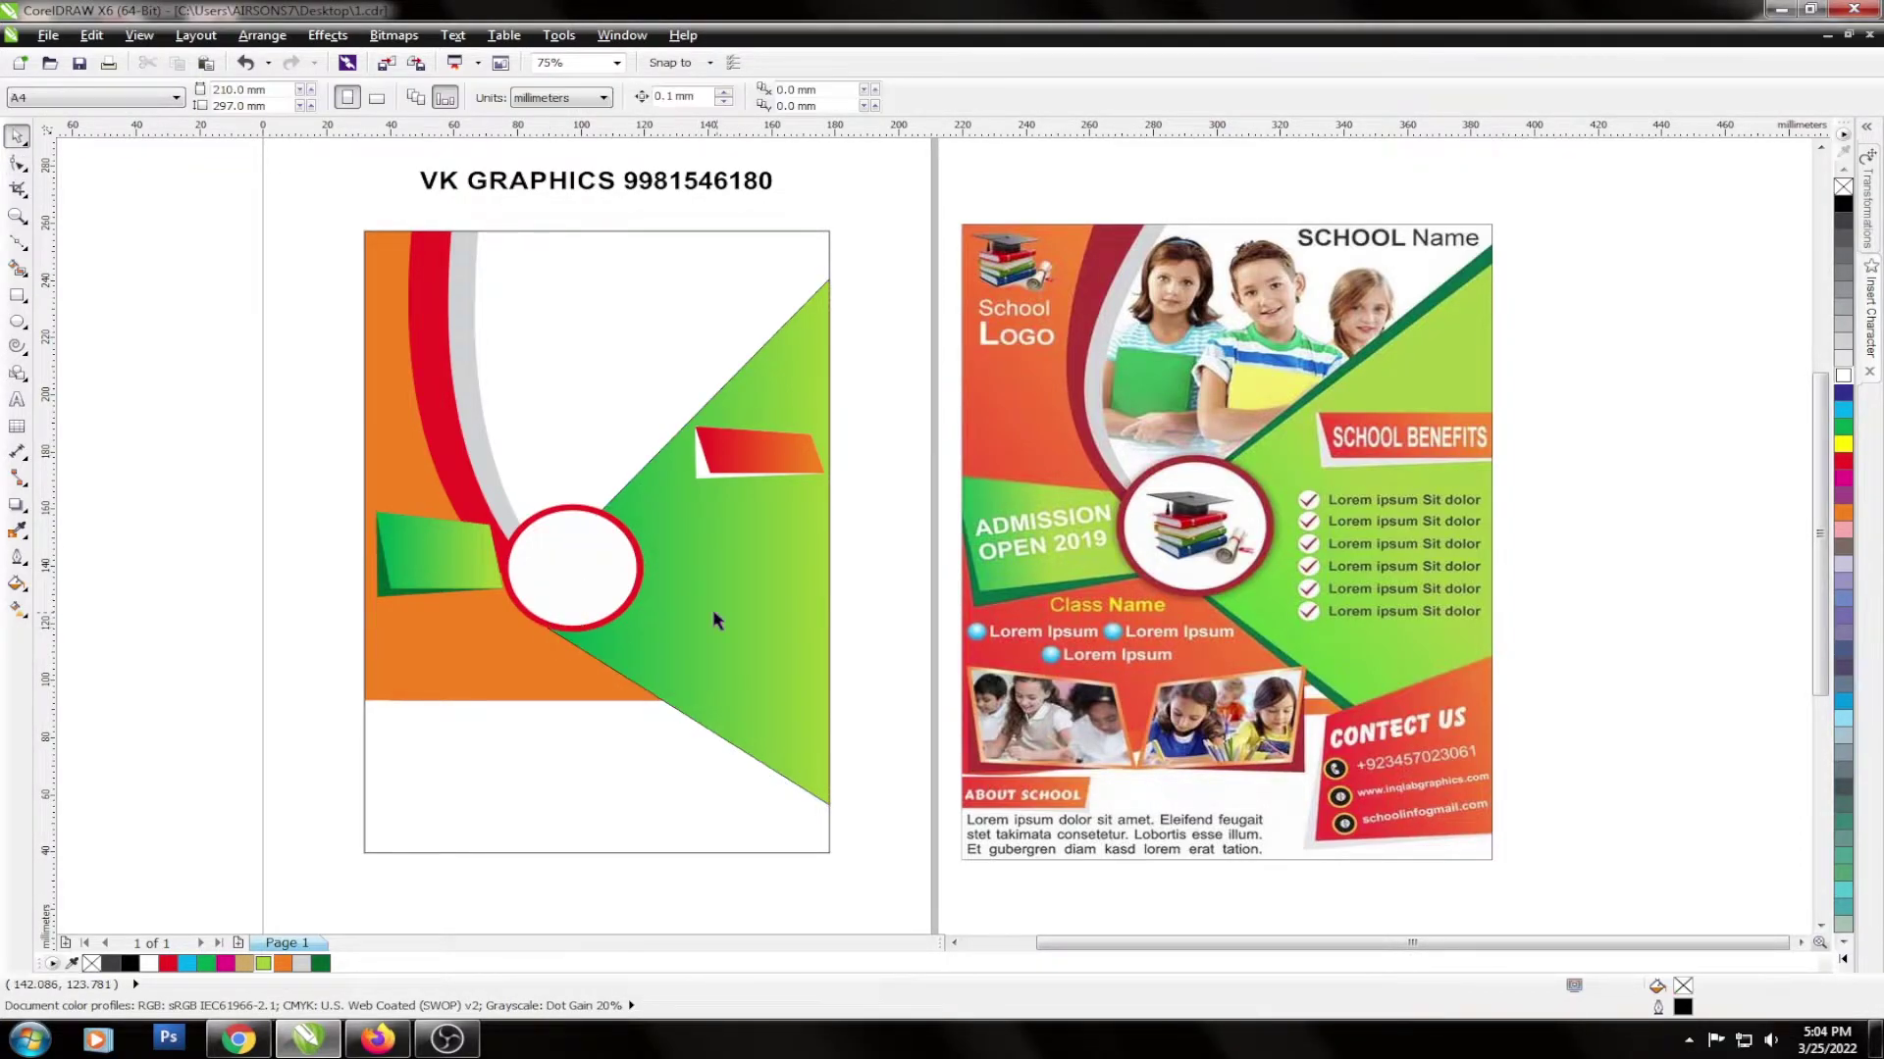
{"action": "key", "text": "space"}
Remove the green triangle's outline, recolour it from the palette, and stretch it slightly taller.
{"action": "right_click", "coordinate": [1844, 185]}
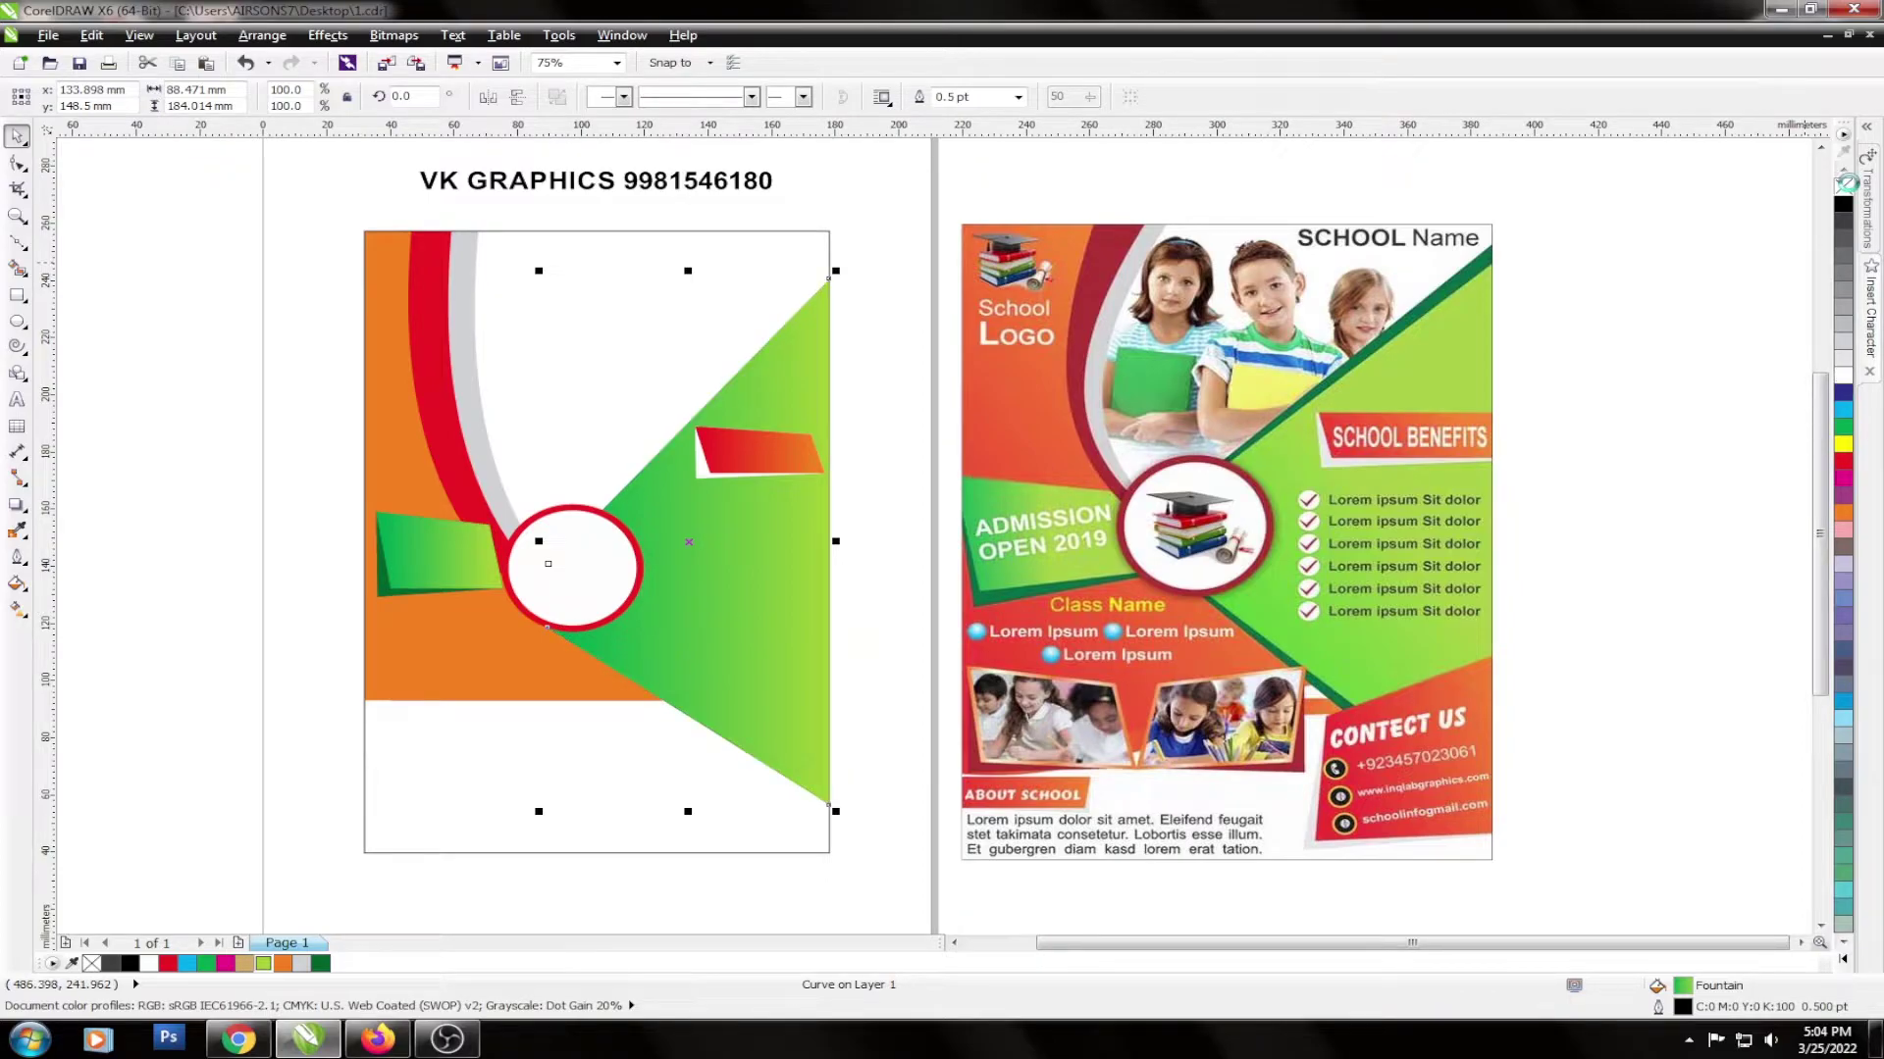
{"action": "right_click", "coordinate": [1843, 185]}
{"action": "left_click_drag", "start_coordinate": [719, 604], "coordinate": [710, 605]}
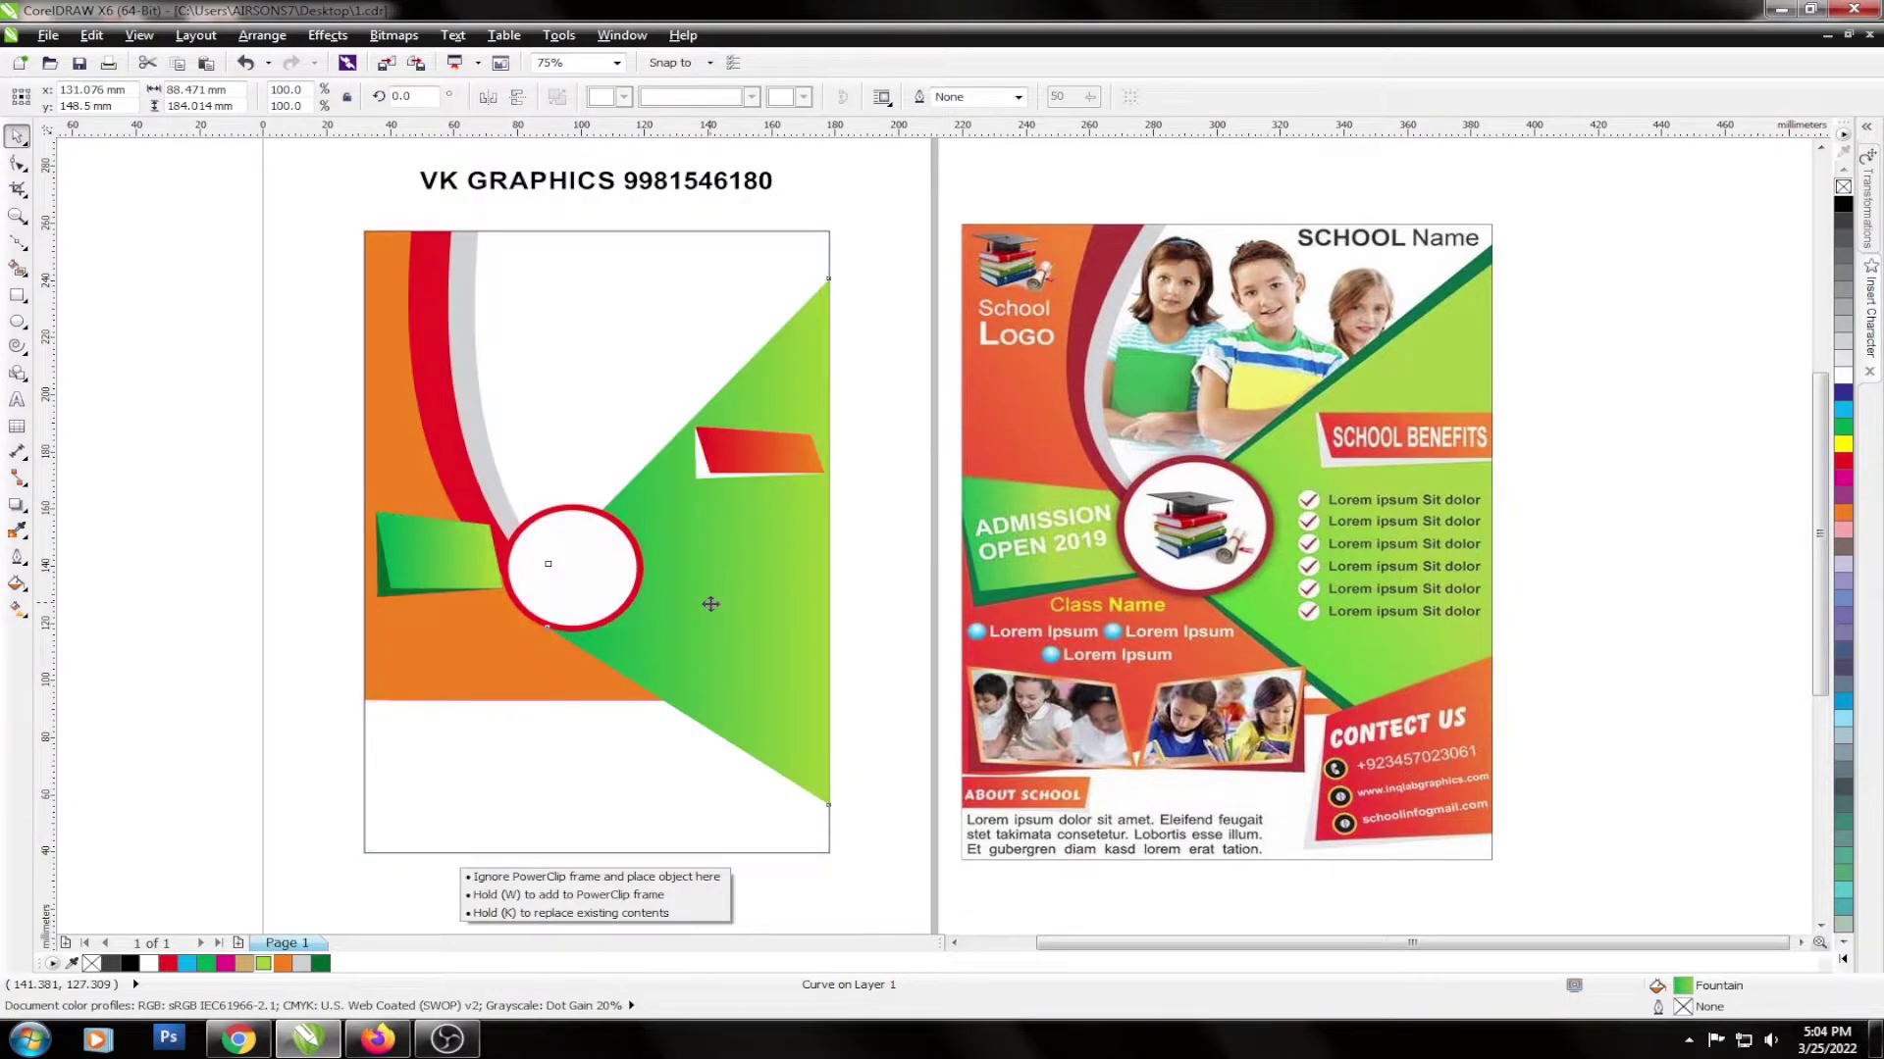
{"action": "key", "text": "ctrl+z"}
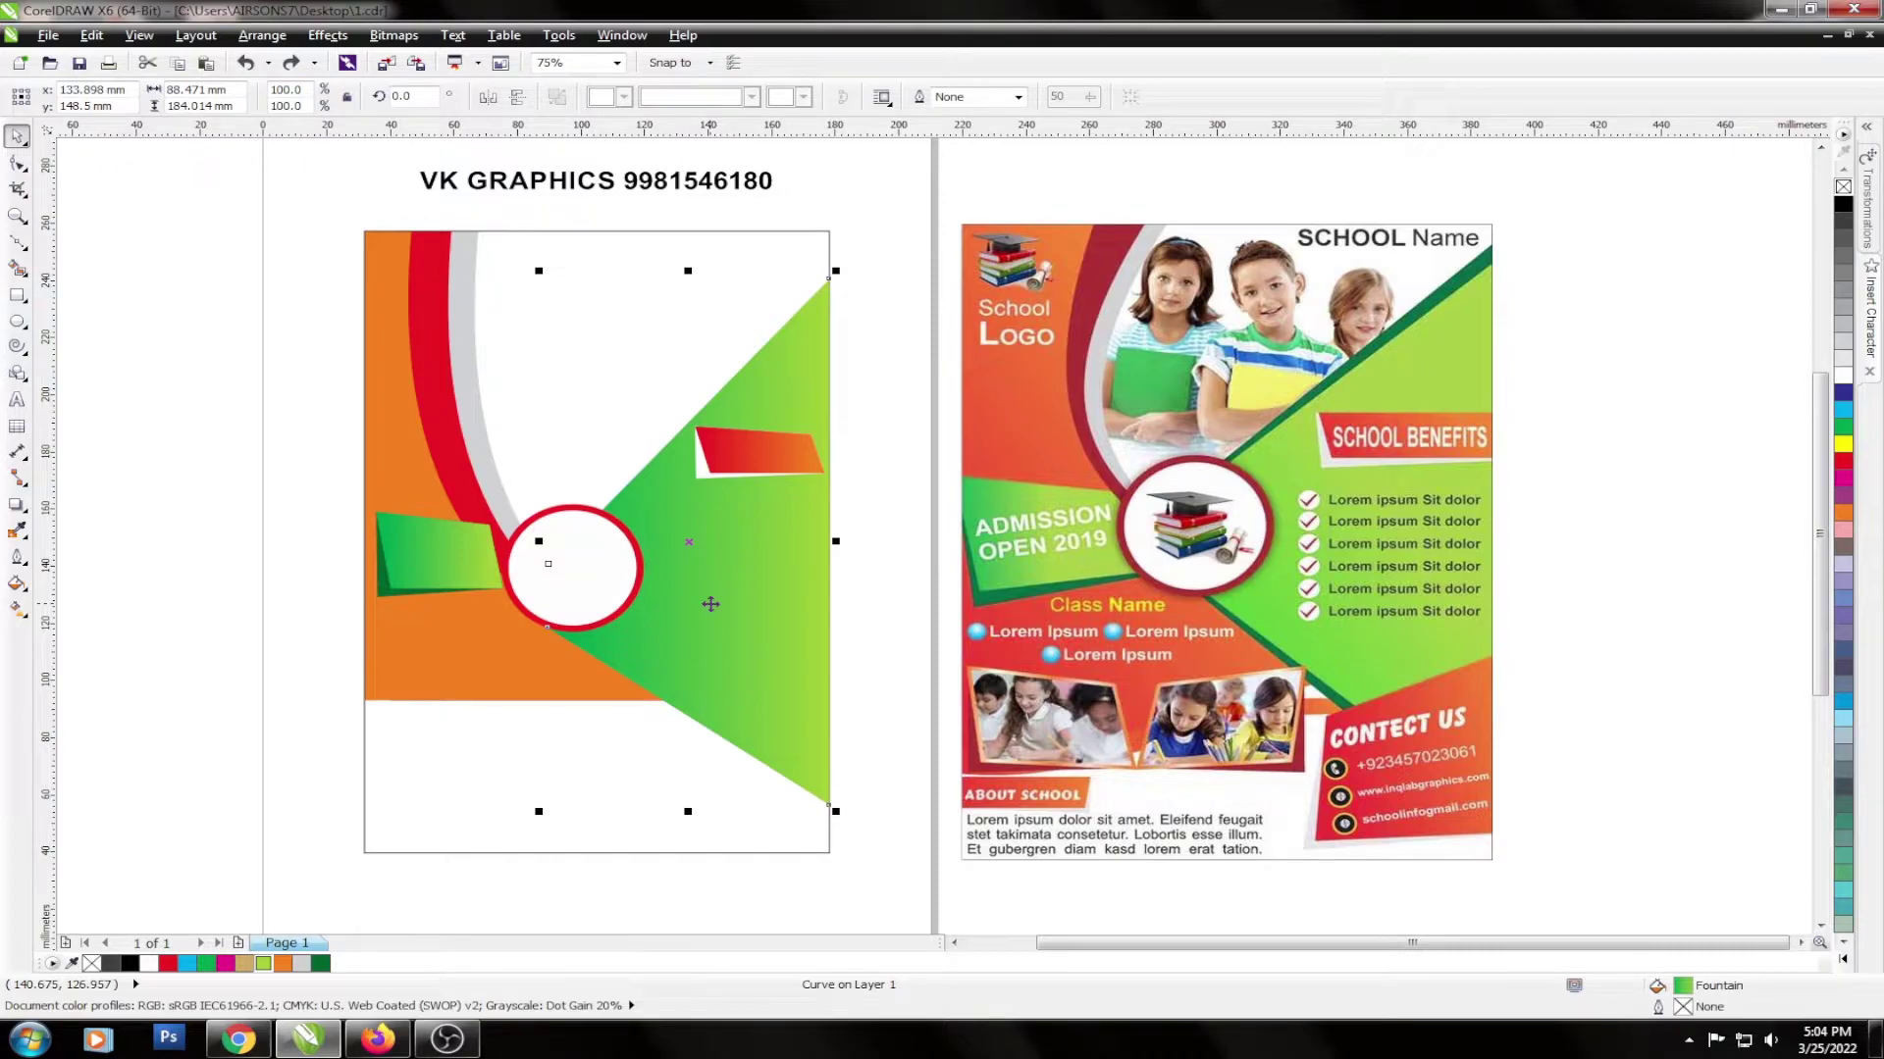
{"action": "key", "text": "ctrl+shift+z"}
{"action": "left_click", "coordinate": [322, 963]}
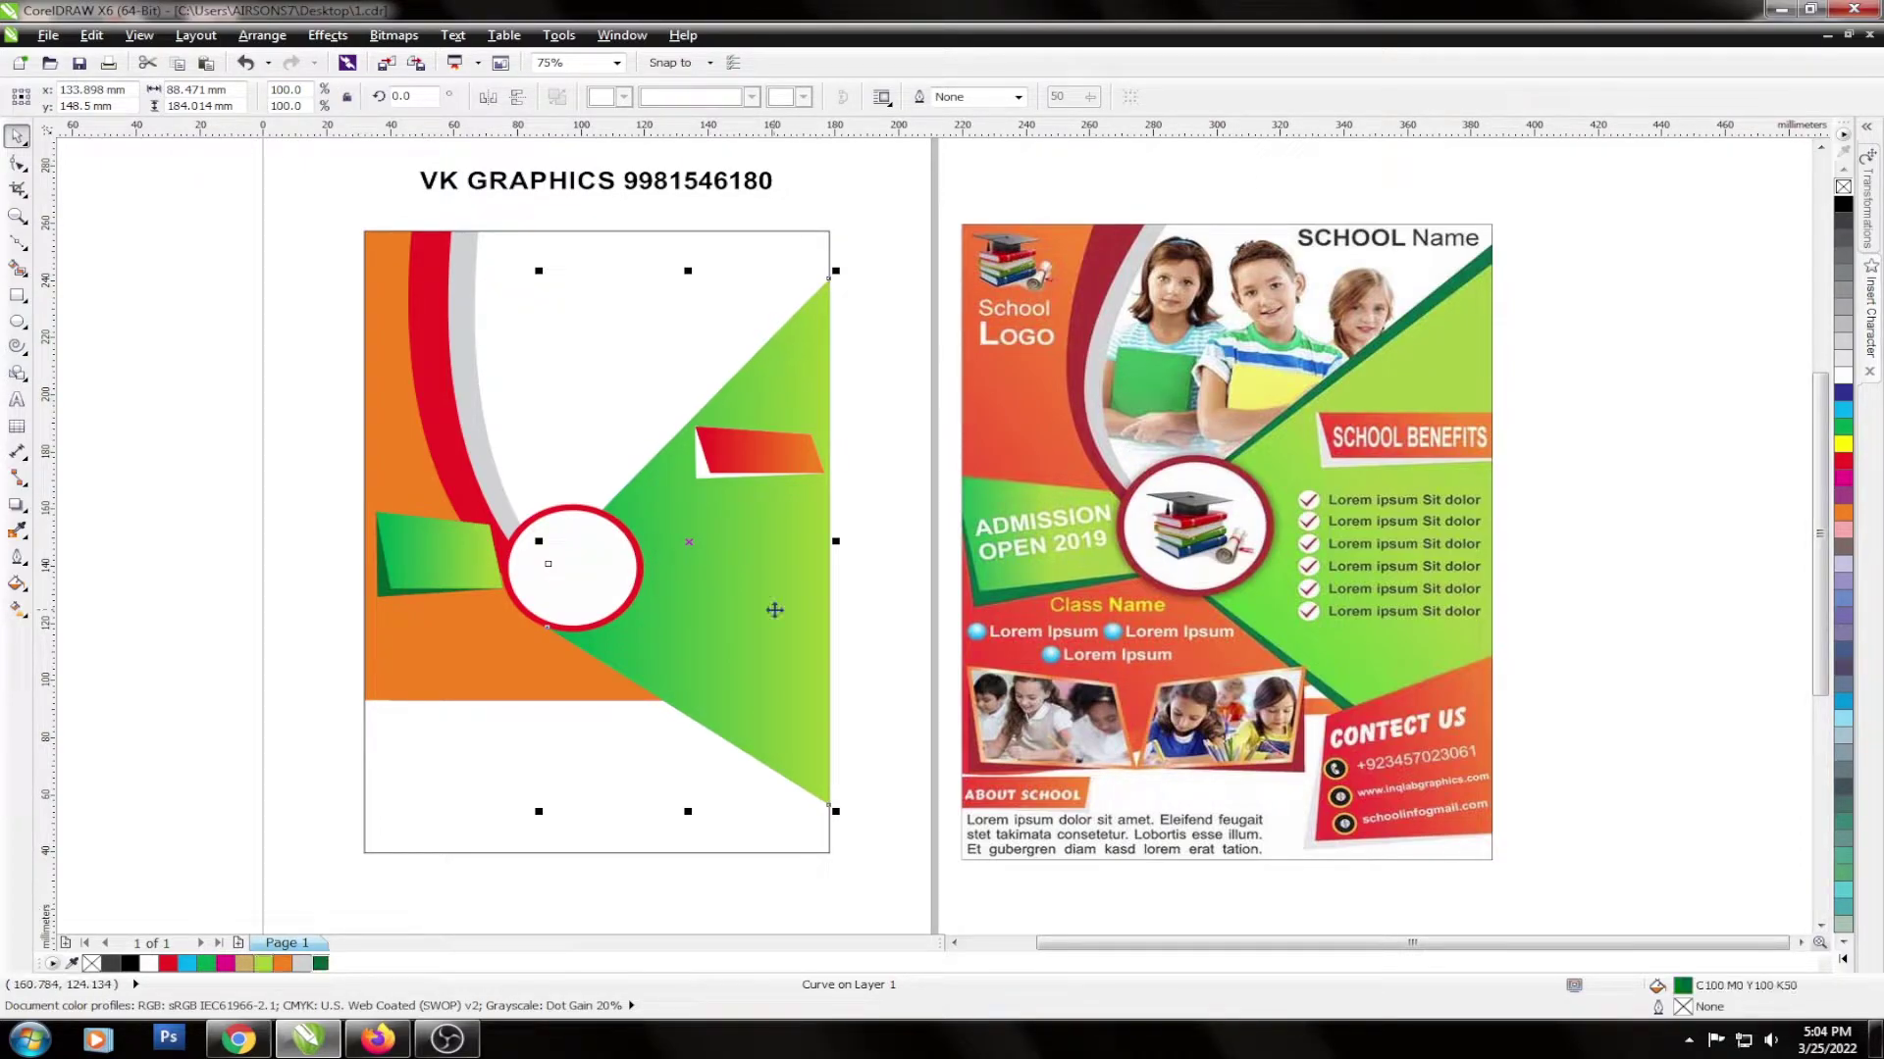
{"action": "left_click_drag", "start_coordinate": [687, 270], "coordinate": [691, 265]}
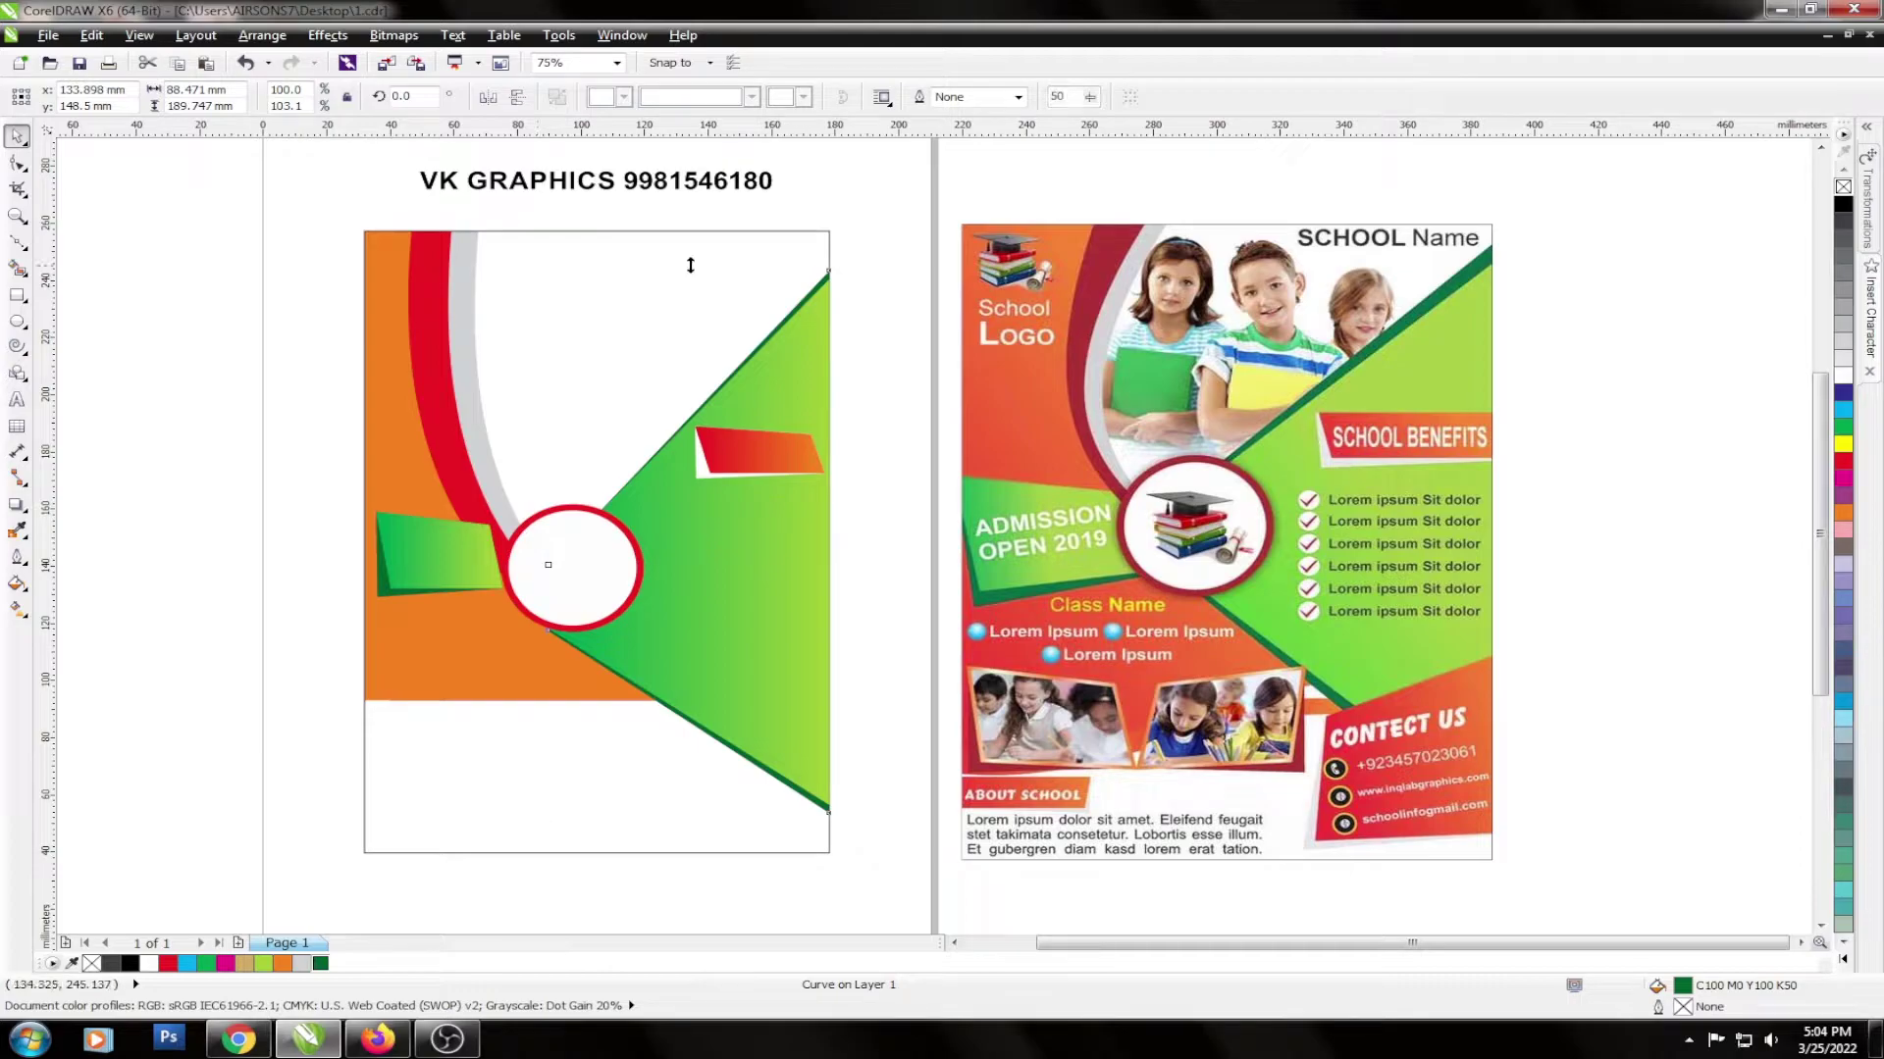
{"action": "left_click", "coordinate": [155, 509]}
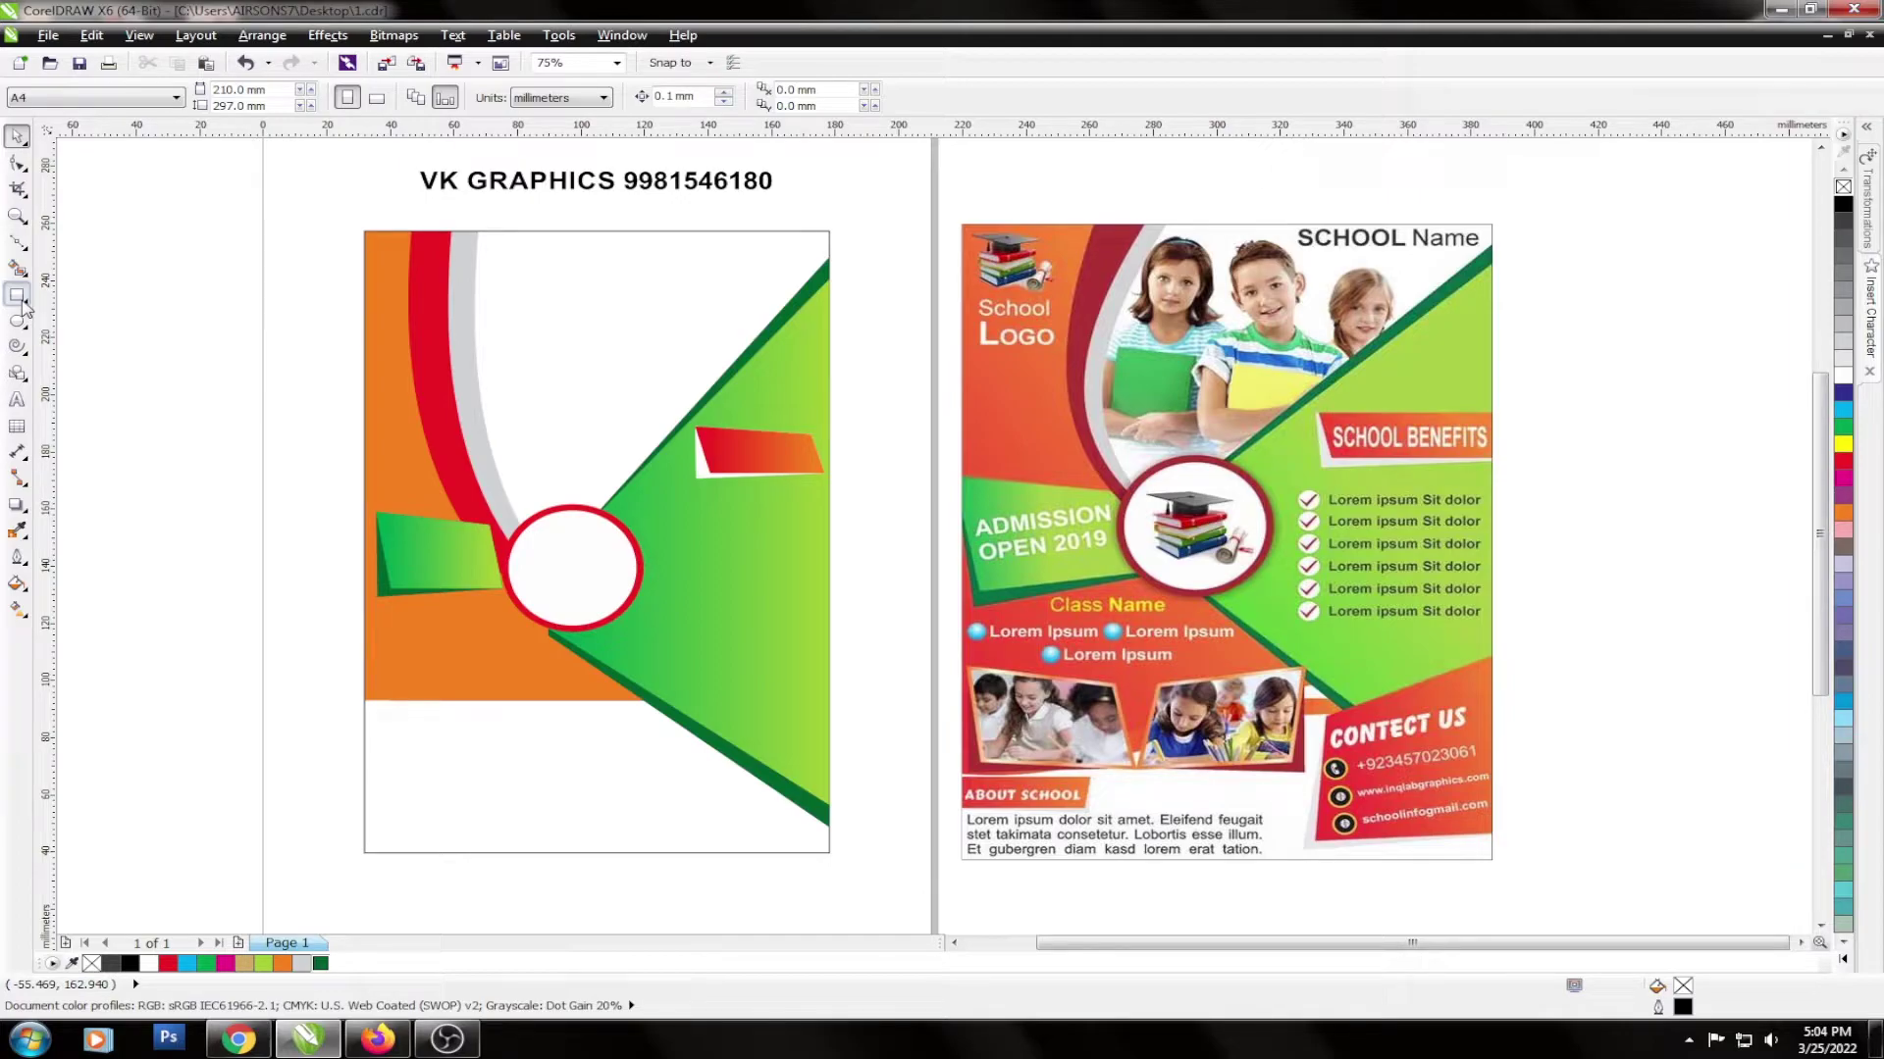
Draw a rectangle in the lower-left area and add perspective, skewing its top-right corner inward.
{"action": "left_click", "coordinate": [17, 294]}
{"action": "left_click_drag", "start_coordinate": [423, 743], "coordinate": [569, 826]}
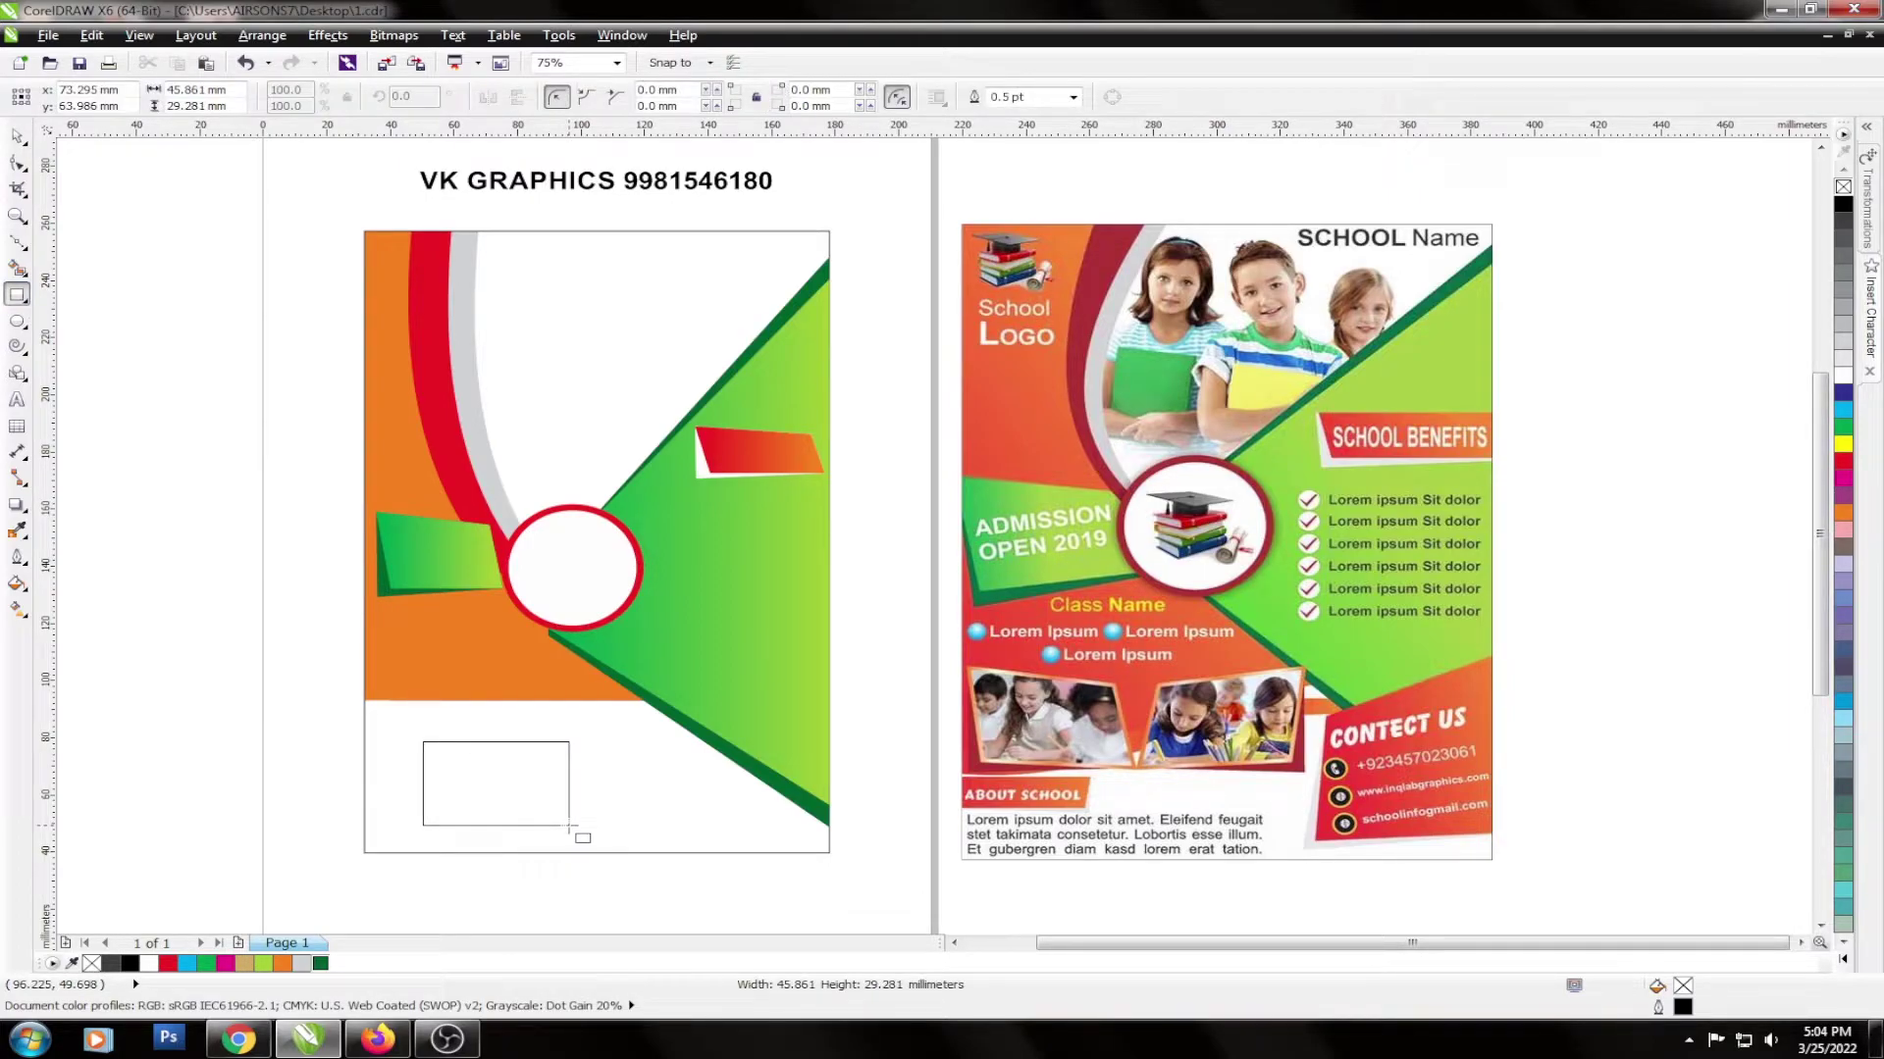
{"action": "left_click", "coordinate": [330, 37]}
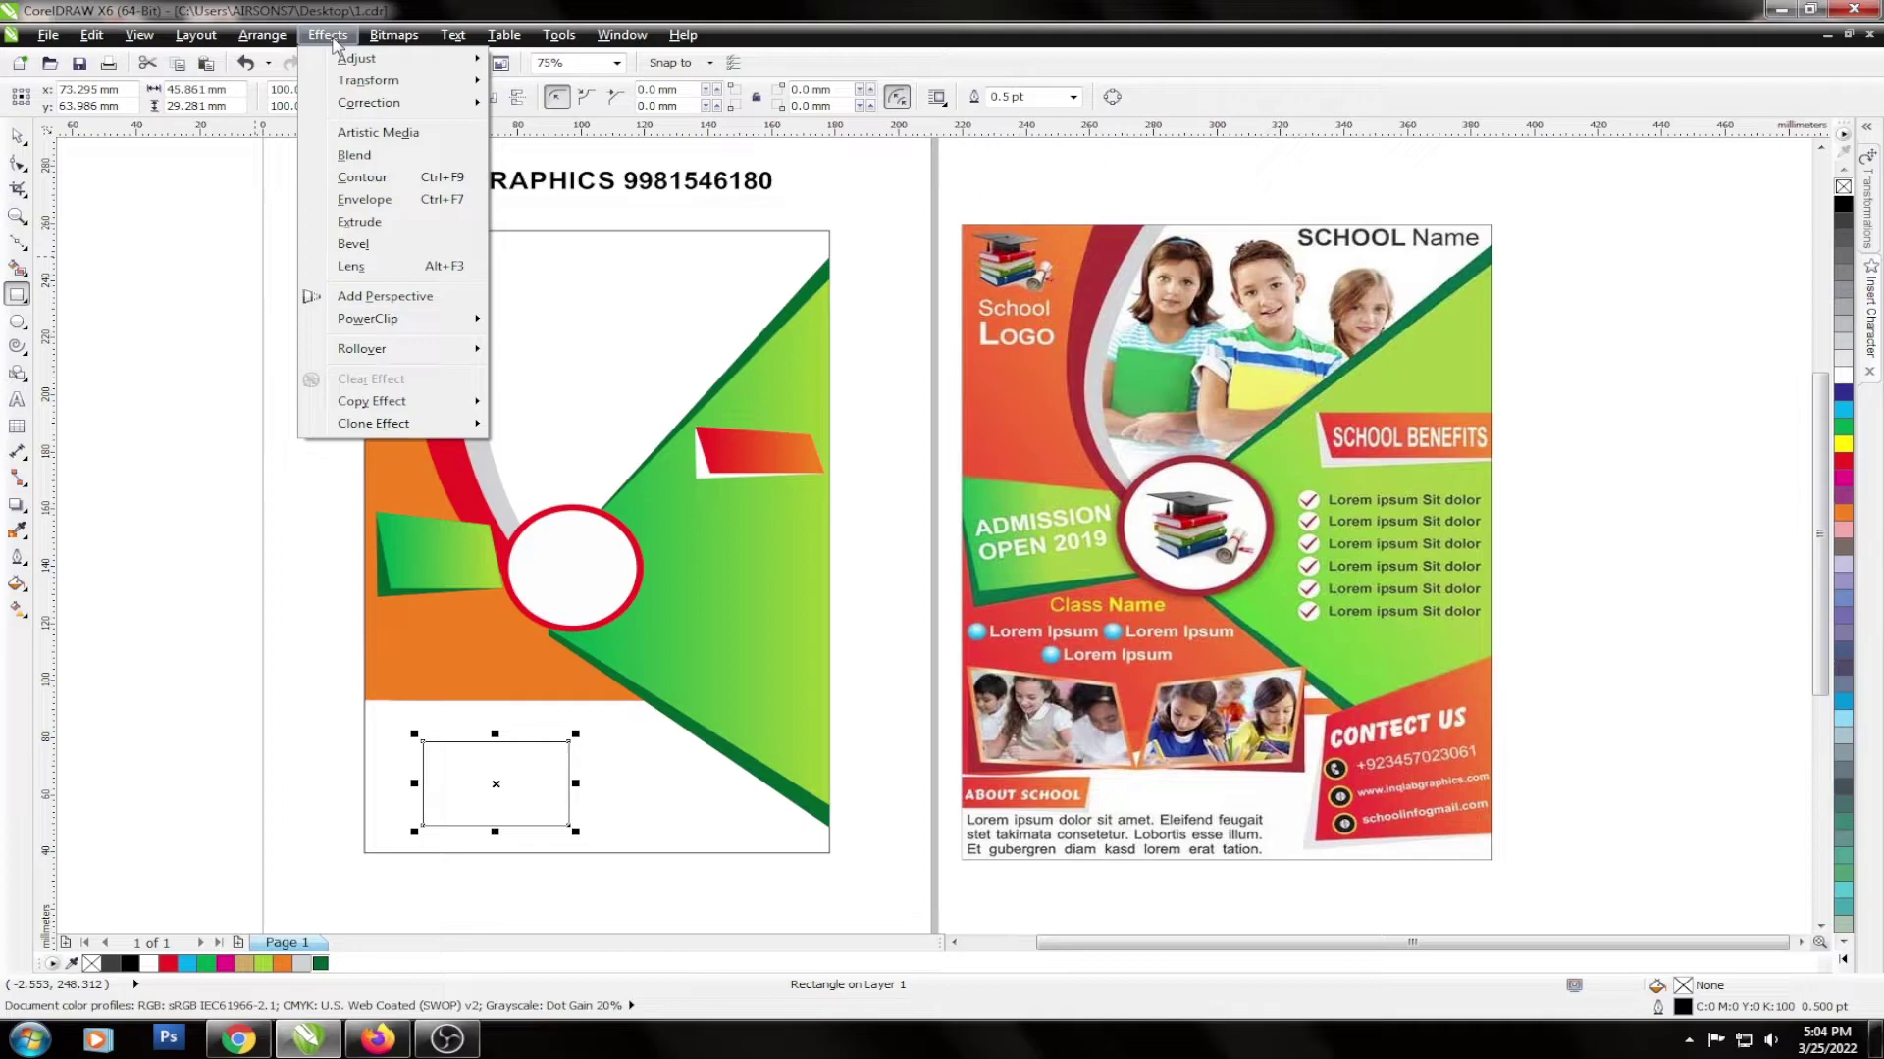
{"action": "left_click", "coordinate": [385, 296]}
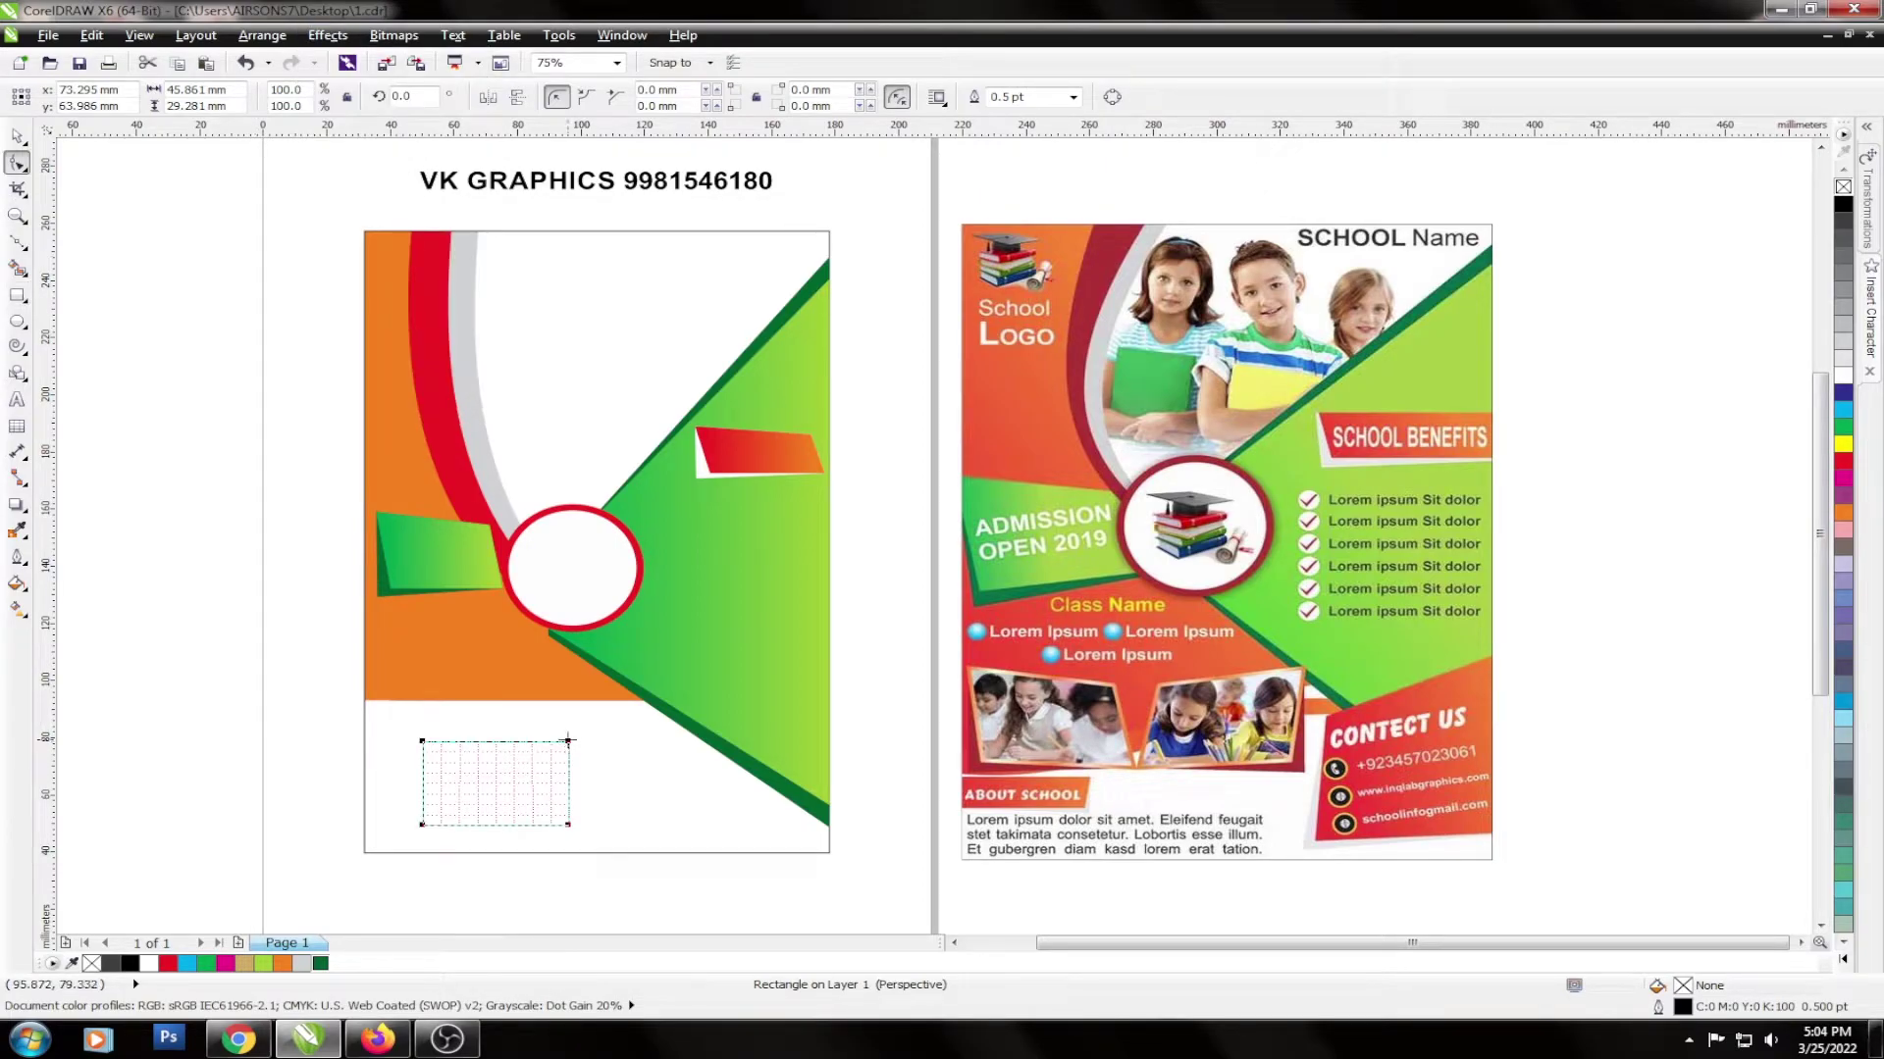
{"action": "left_click_drag", "start_coordinate": [559, 745], "coordinate": [545, 751]}
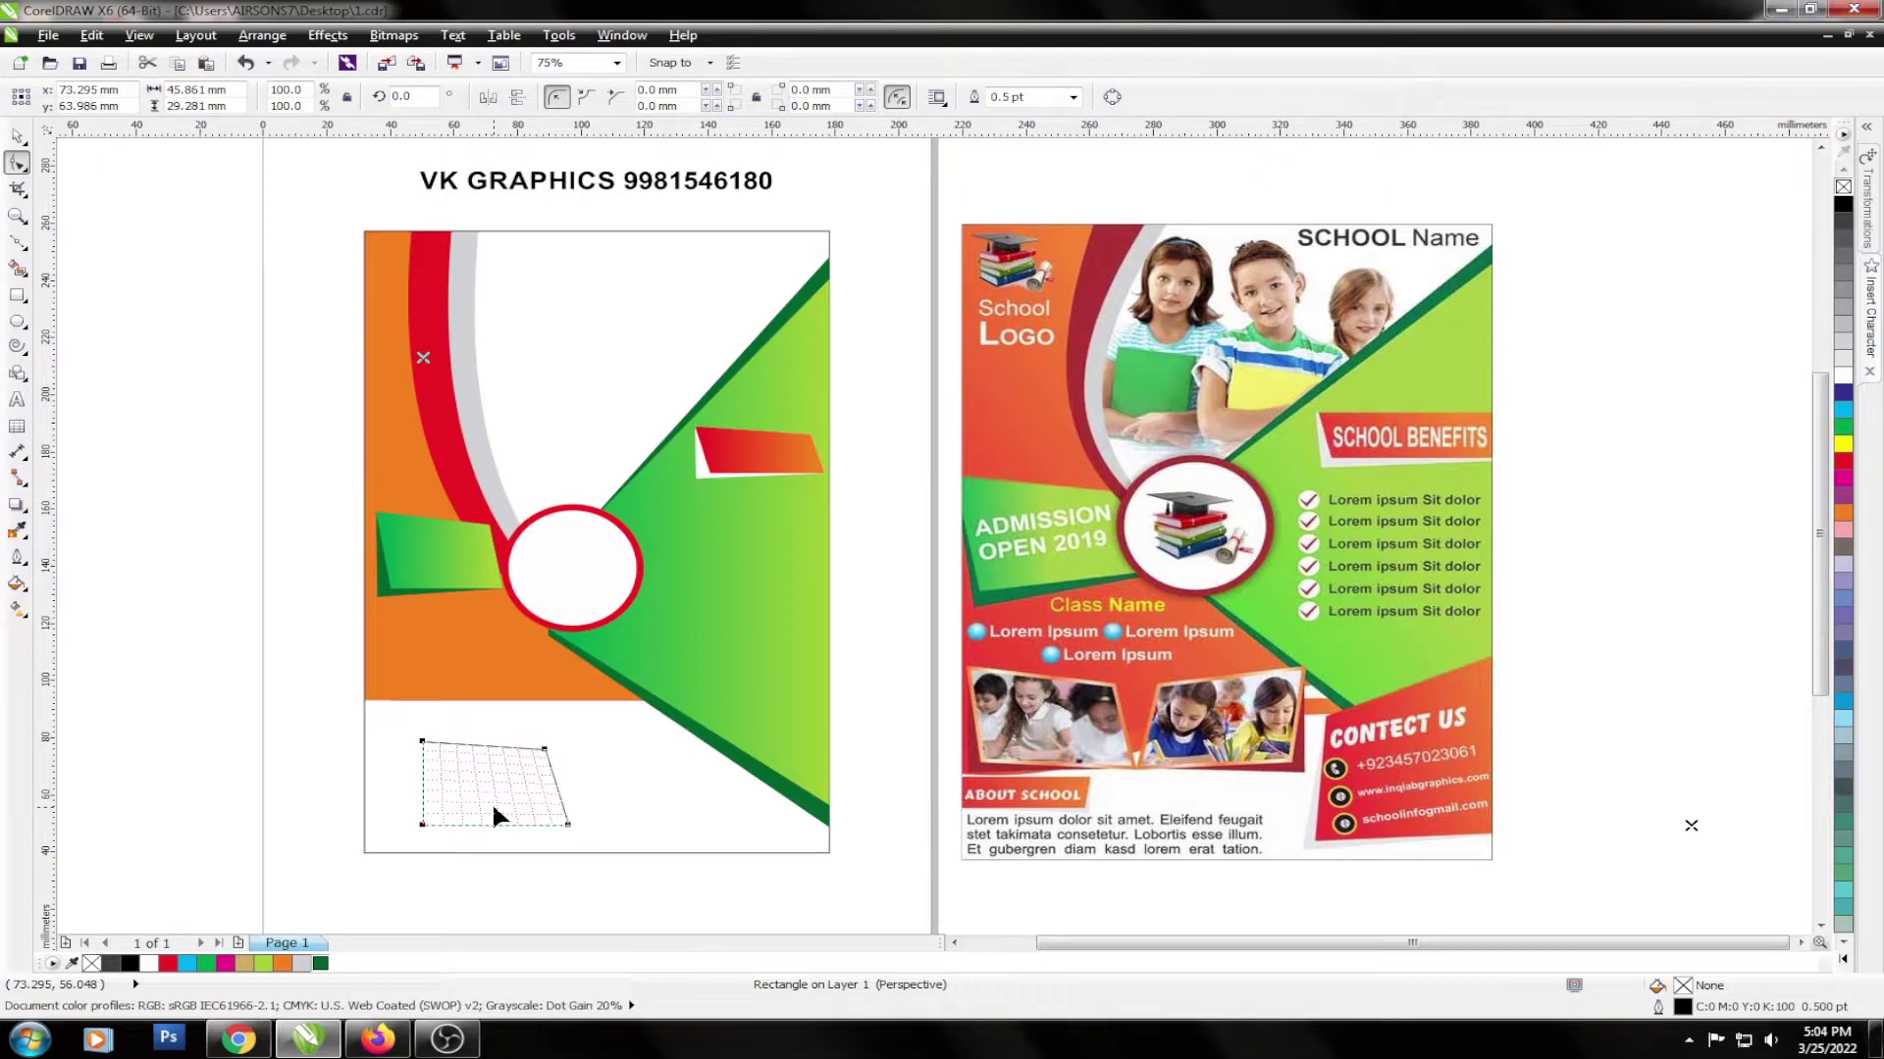
Pull the skewed panel's bottom-left perspective corner down and outward.
{"action": "key", "text": "space"}
{"action": "scroll", "coordinate": [491, 801], "scroll_direction": "up", "scroll_amount": 4}
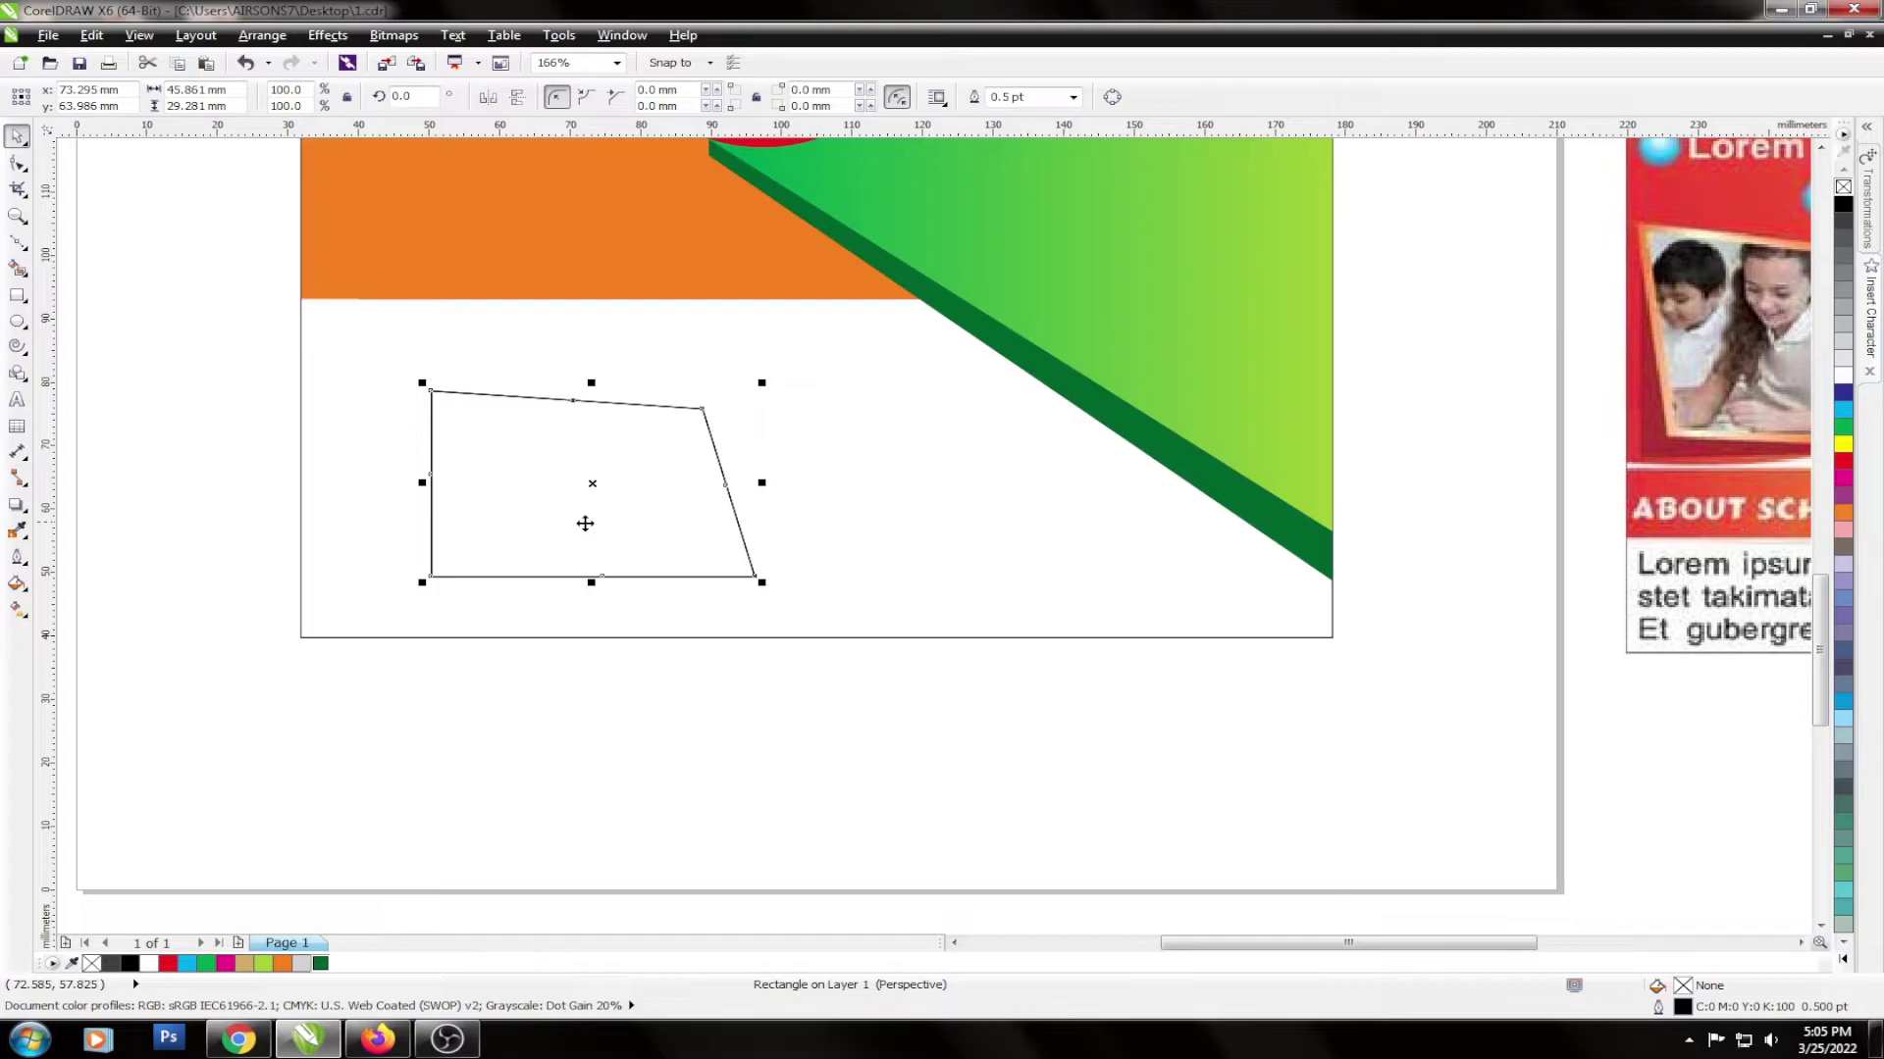
{"action": "key", "text": "F10"}
{"action": "left_click_drag", "start_coordinate": [432, 576], "coordinate": [406, 598]}
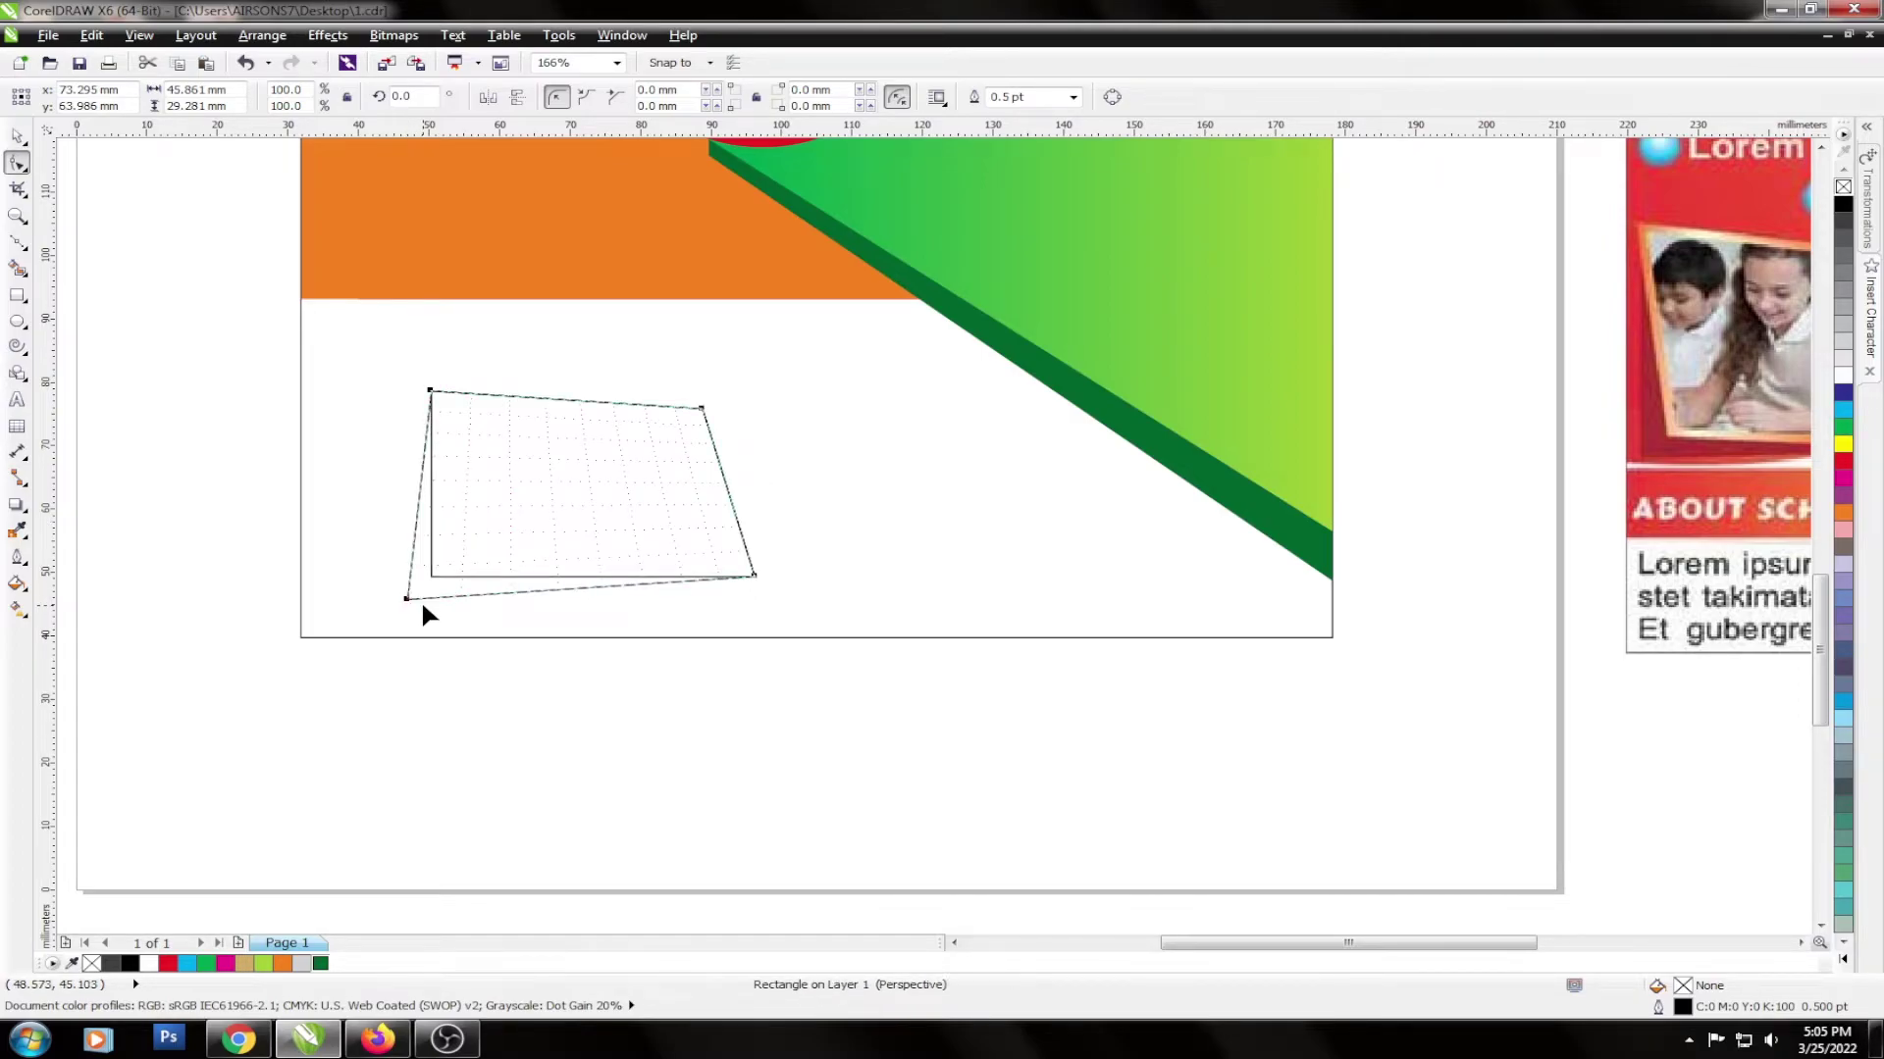
{"action": "key", "text": "space"}
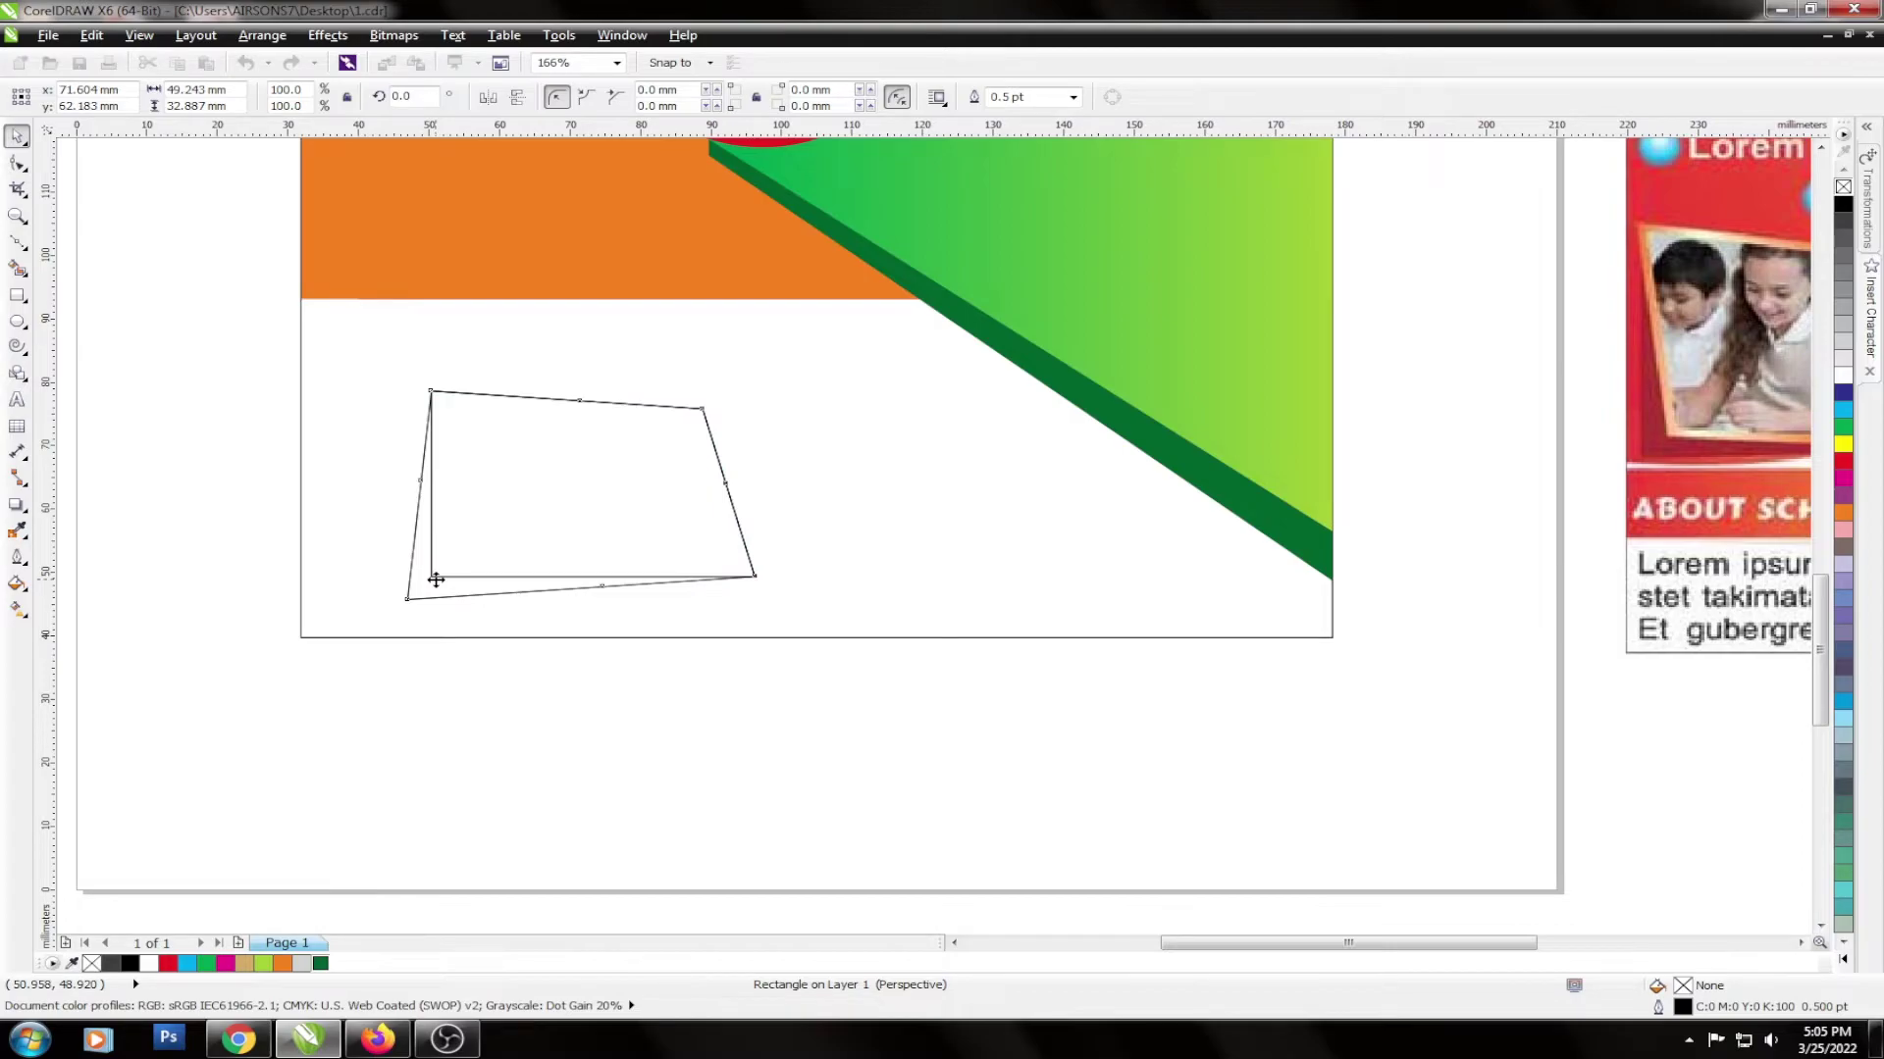
{"action": "left_click", "coordinate": [435, 579]}
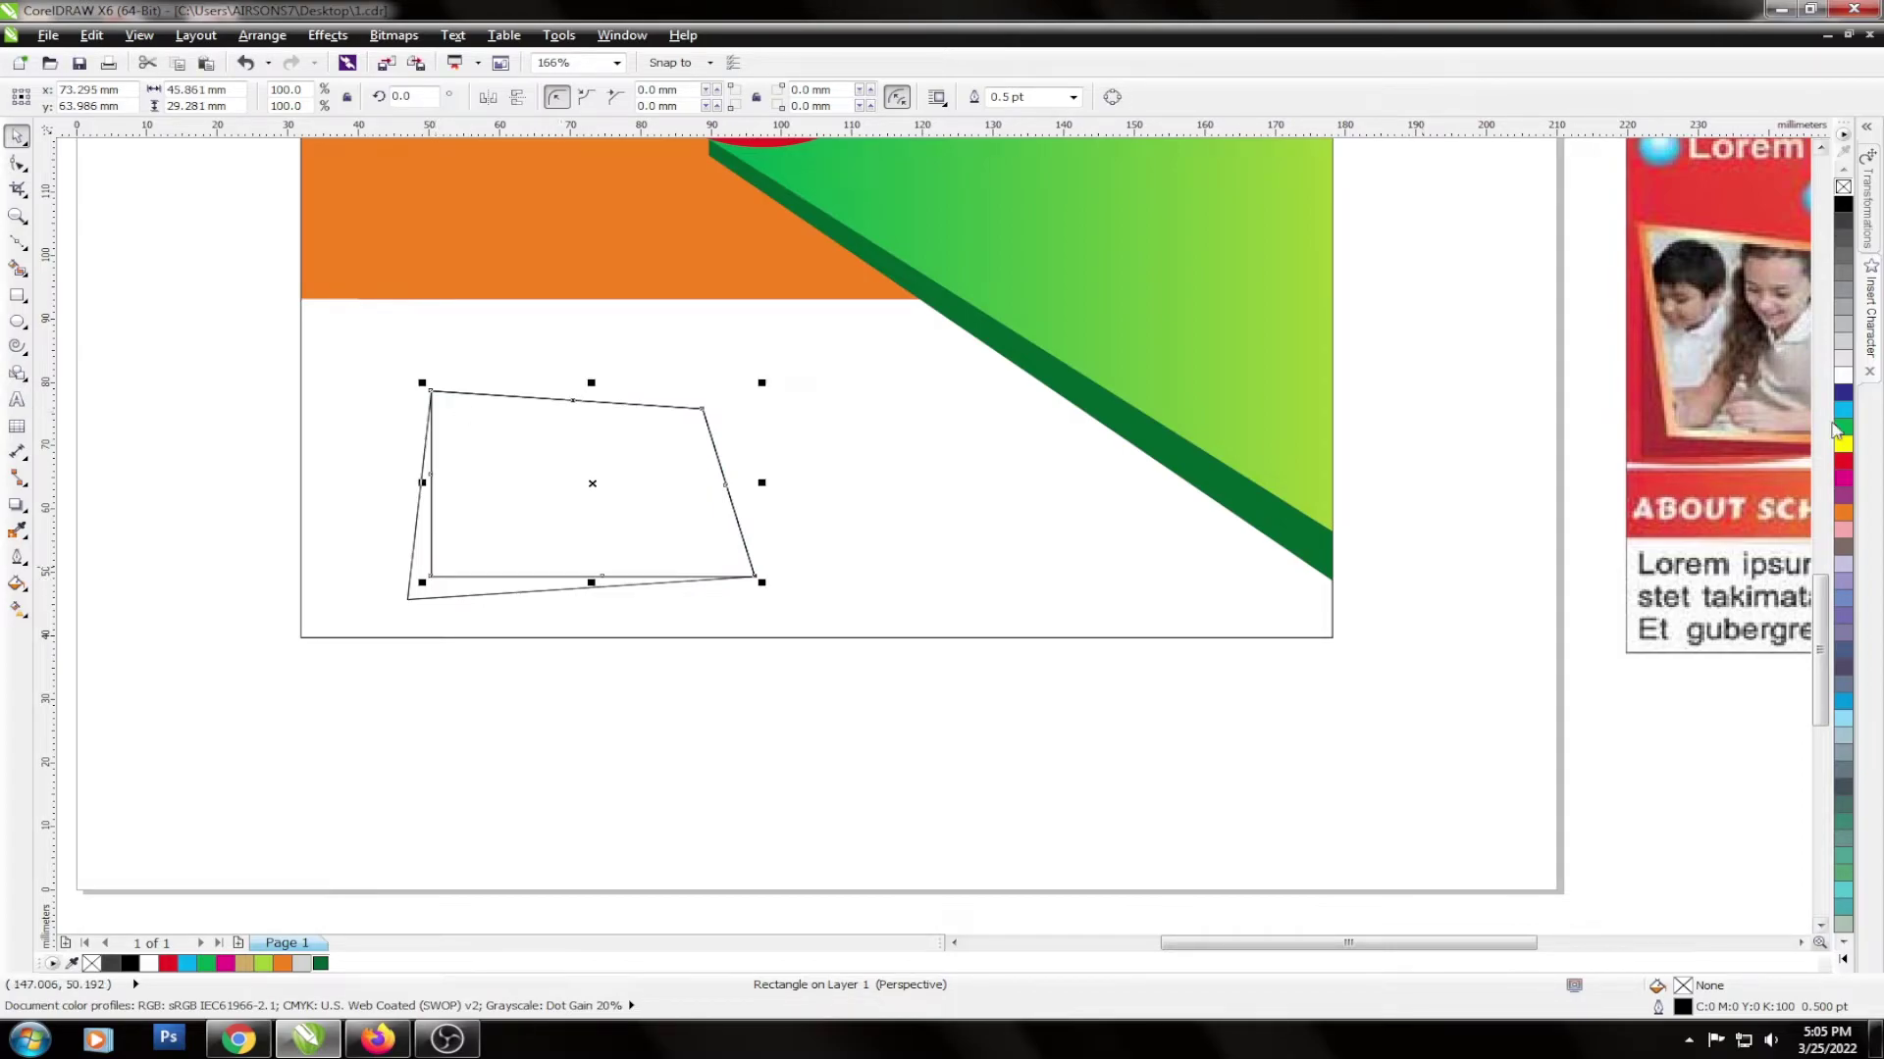
Fill the larger backing shape dark red C0 M100 Y100 K40 and select both stacked shapes.
{"action": "left_click", "coordinate": [458, 592]}
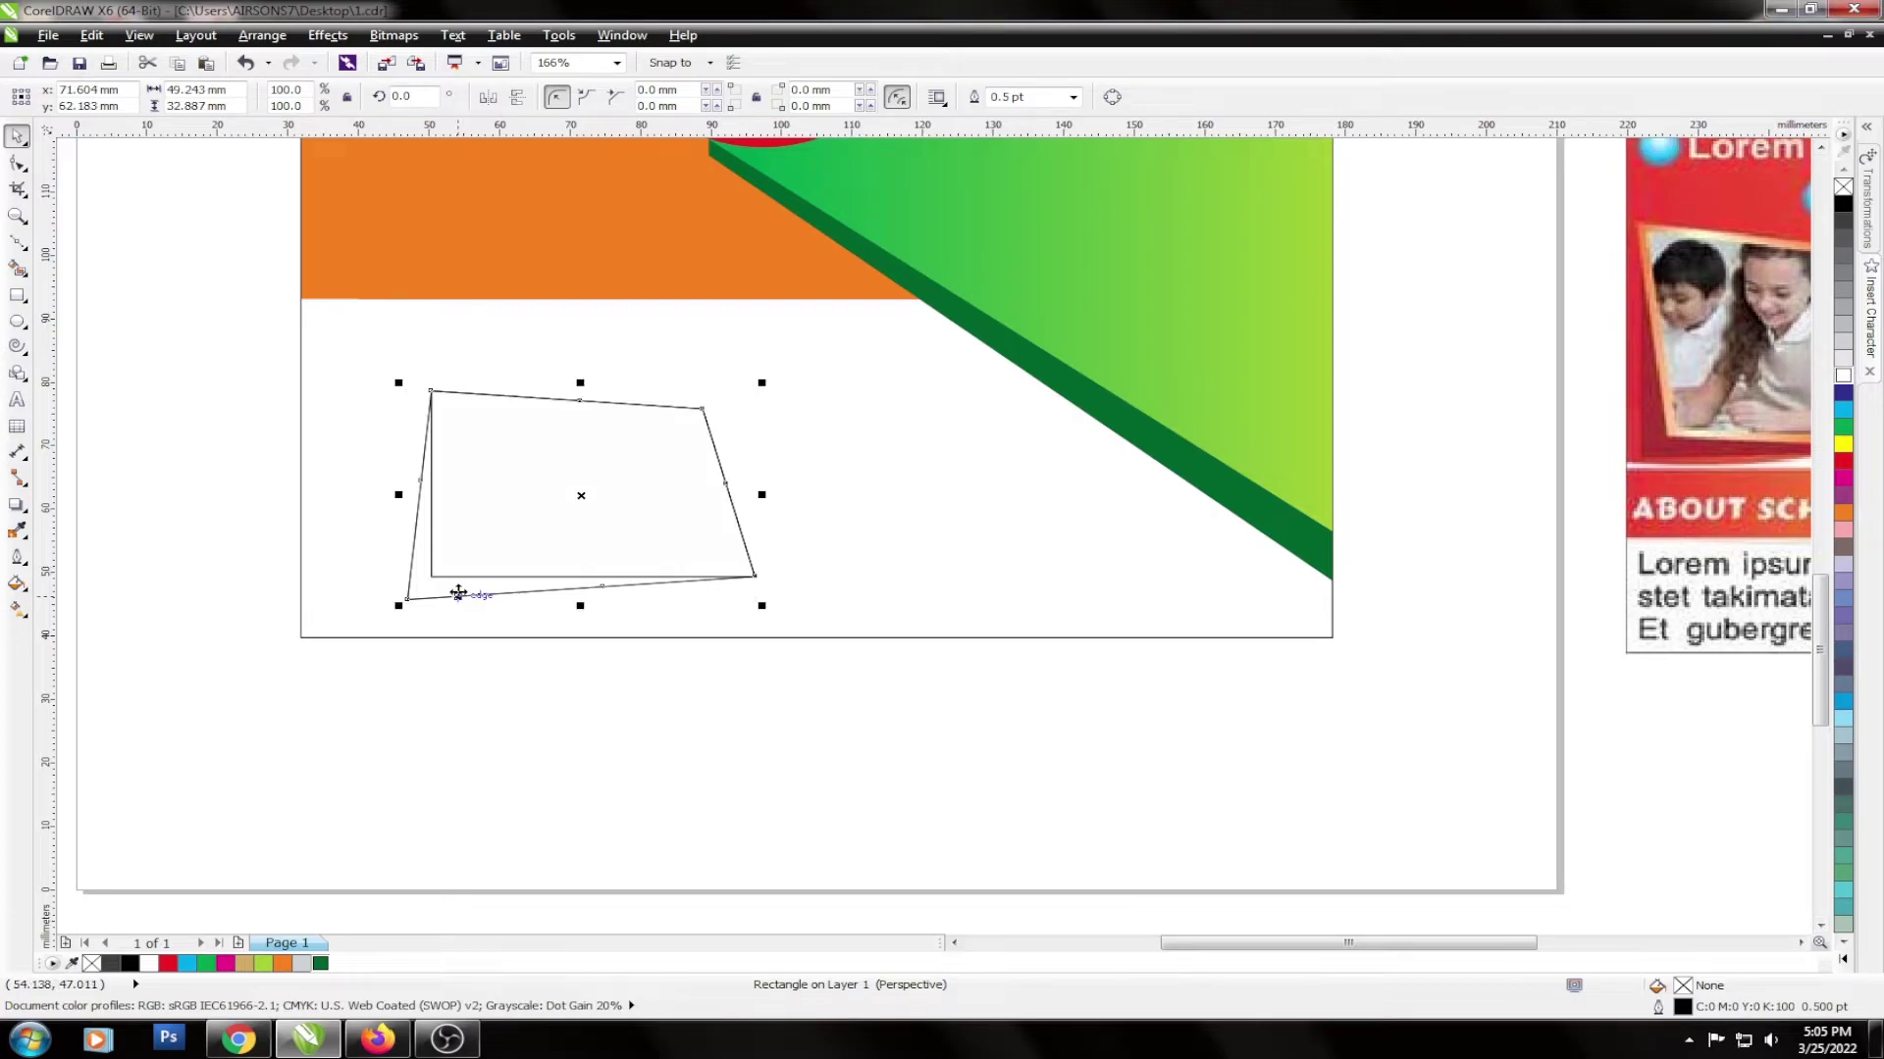
{"action": "key", "text": "shift+F11"}
{"action": "type", "text": "10"}
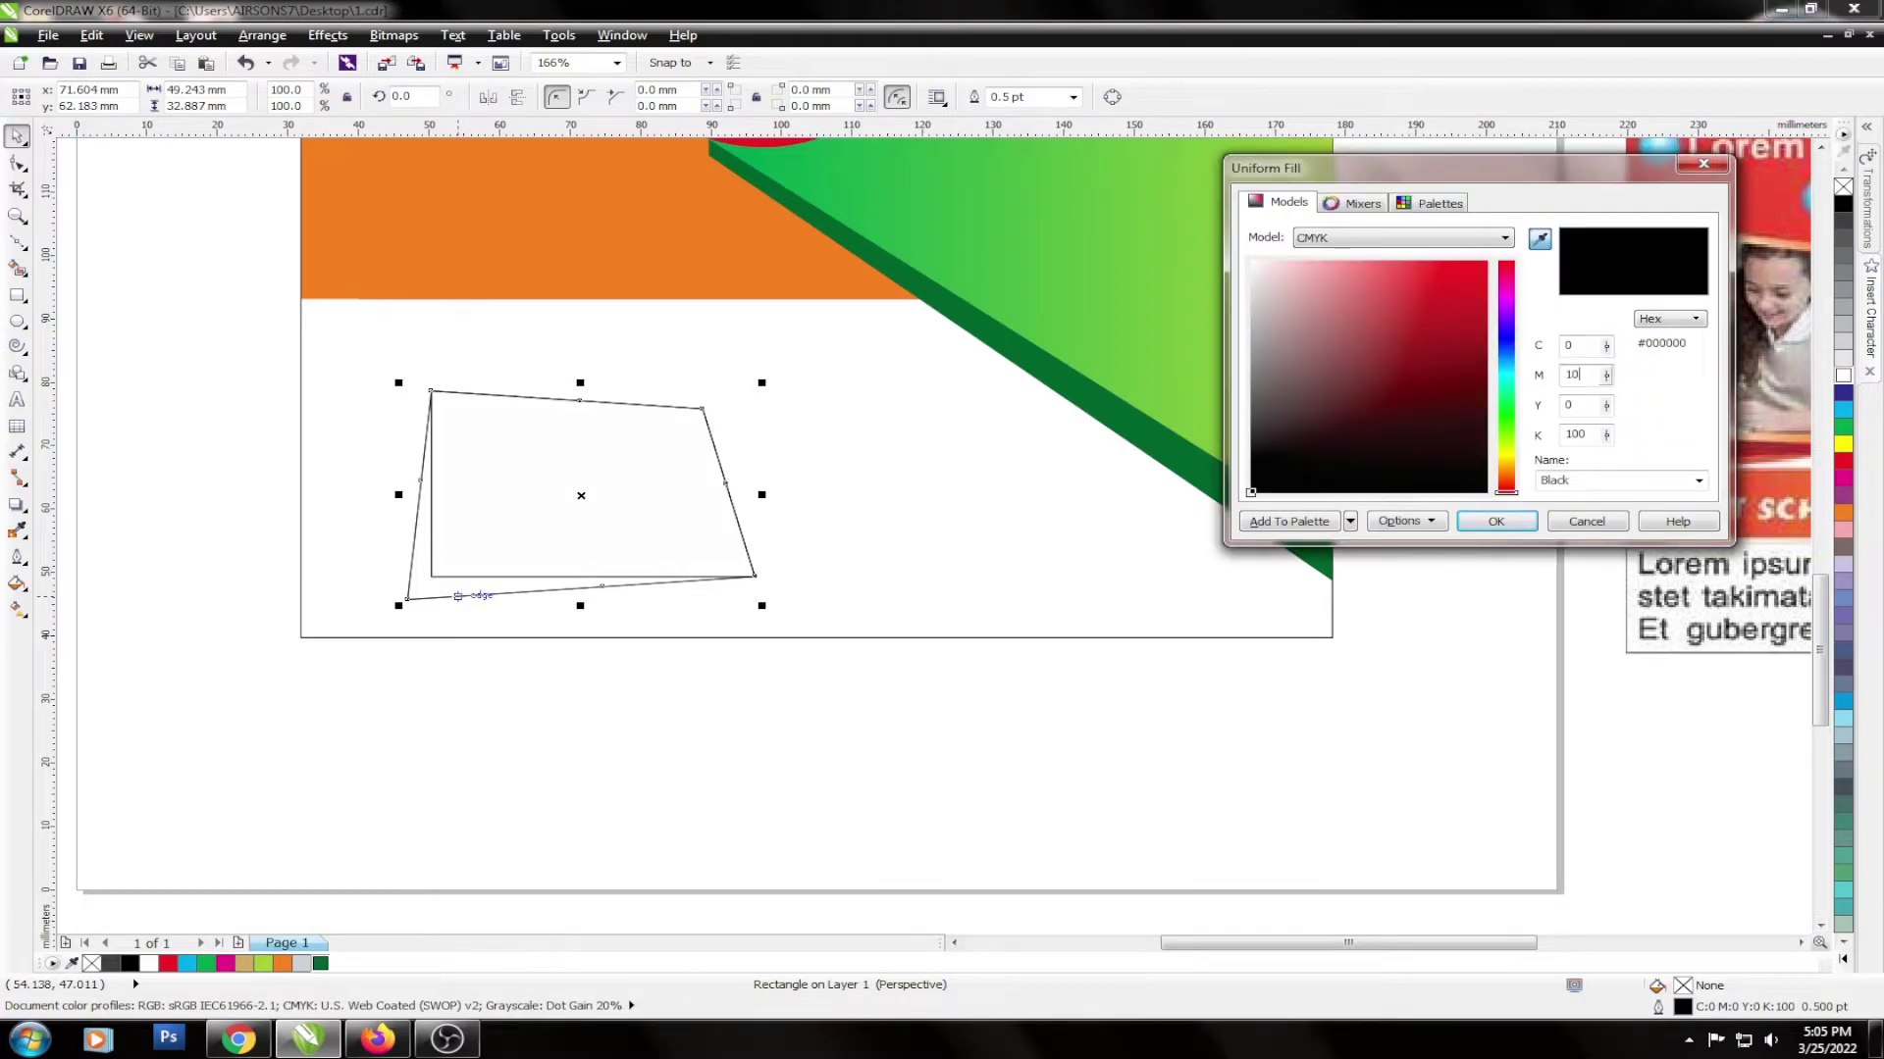
{"action": "type", "text": "0"}
{"action": "key", "text": "Tab"}
{"action": "type", "text": "100"}
{"action": "key", "text": "Tab"}
{"action": "type", "text": "40"}
{"action": "key", "text": "Return"}
{"action": "key", "text": "Tab"}
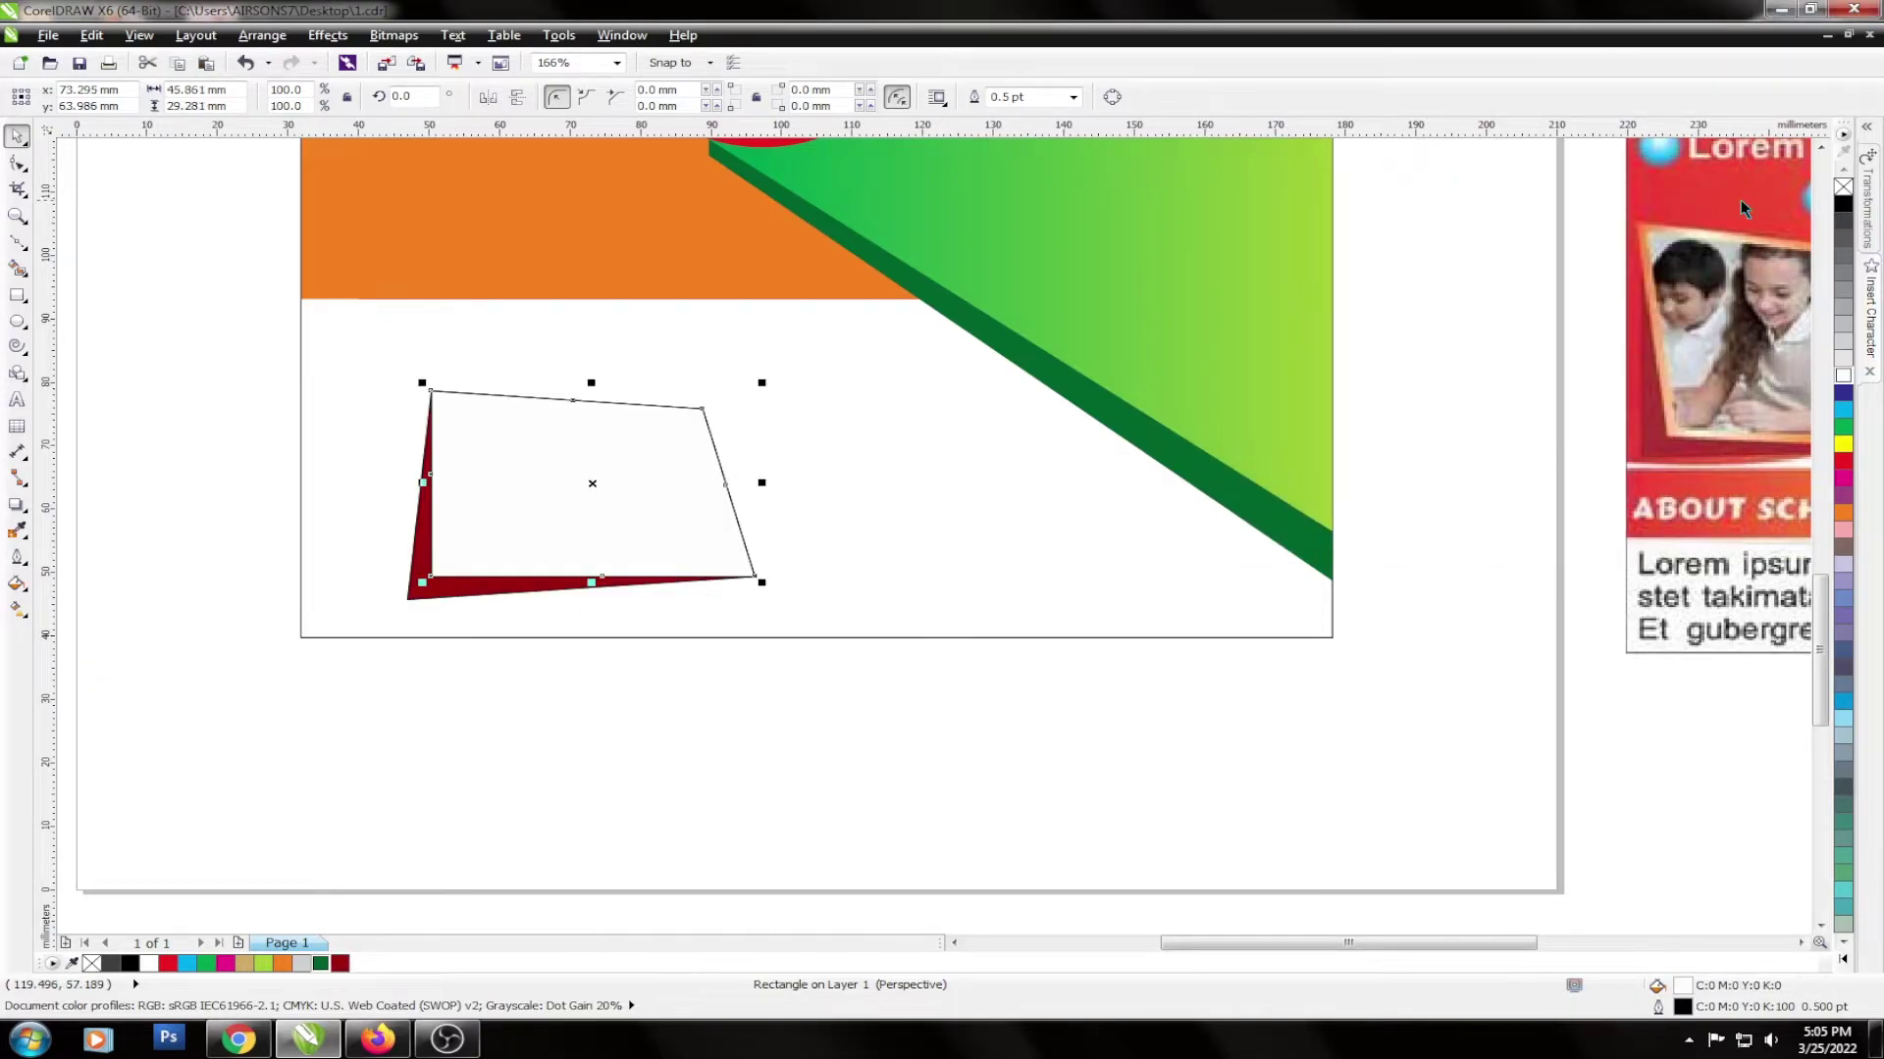
{"action": "left_click_drag", "start_coordinate": [377, 358], "coordinate": [985, 784]}
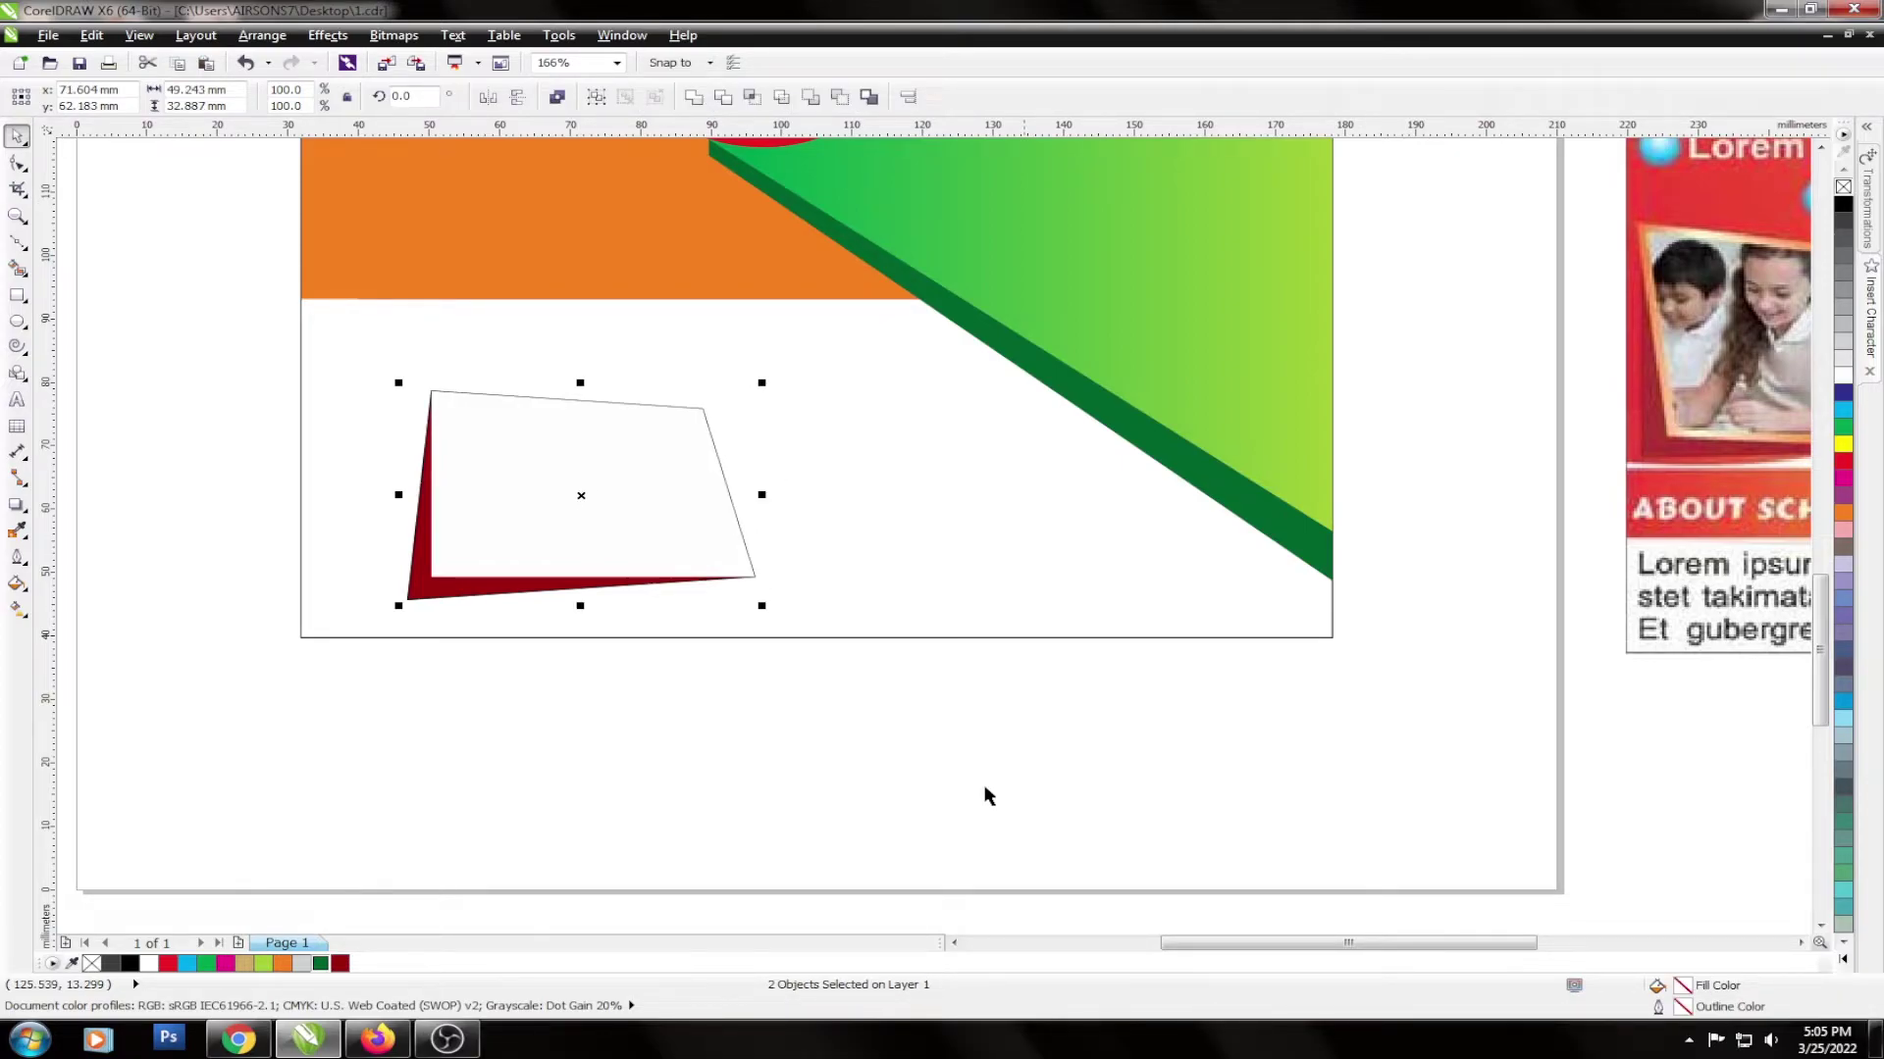
Give the white panel a black outline and group it with its dark red backing.
{"action": "left_click", "coordinate": [562, 478]}
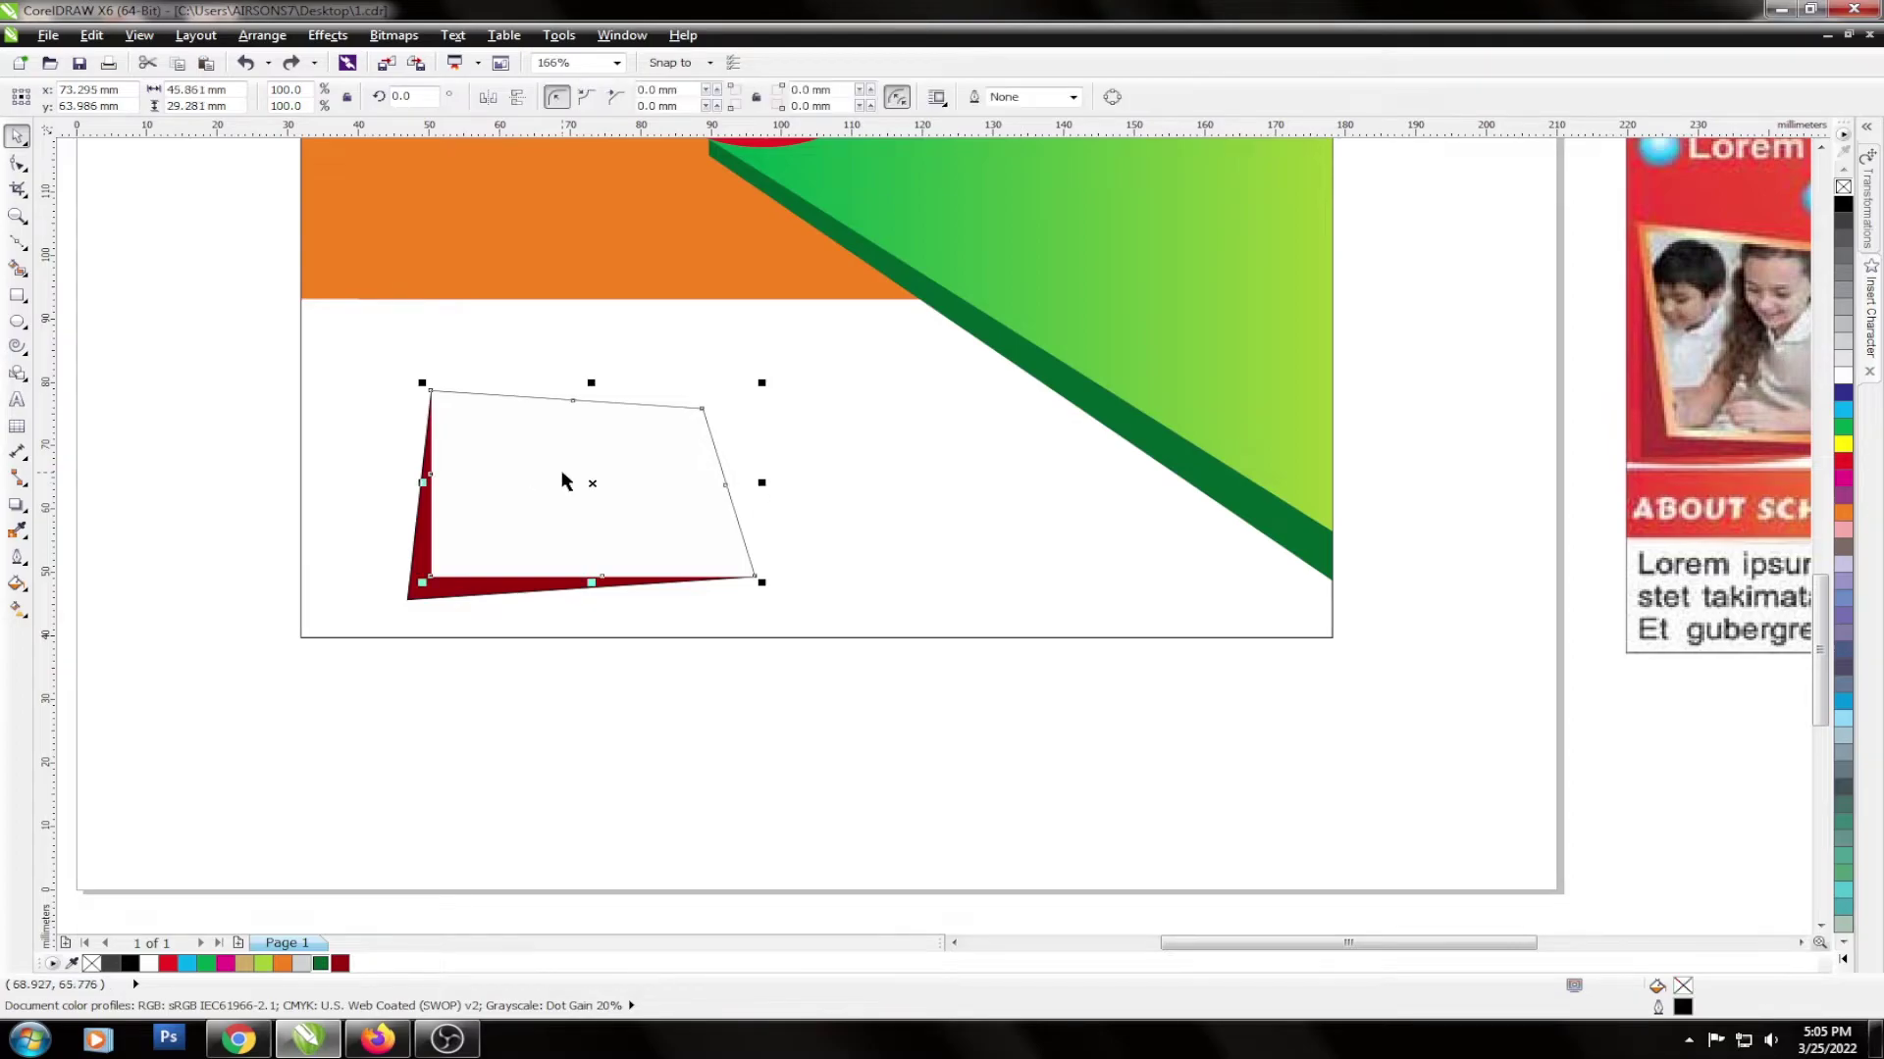
{"action": "right_click", "coordinate": [1843, 203]}
{"action": "left_click_drag", "start_coordinate": [378, 358], "coordinate": [1042, 827]}
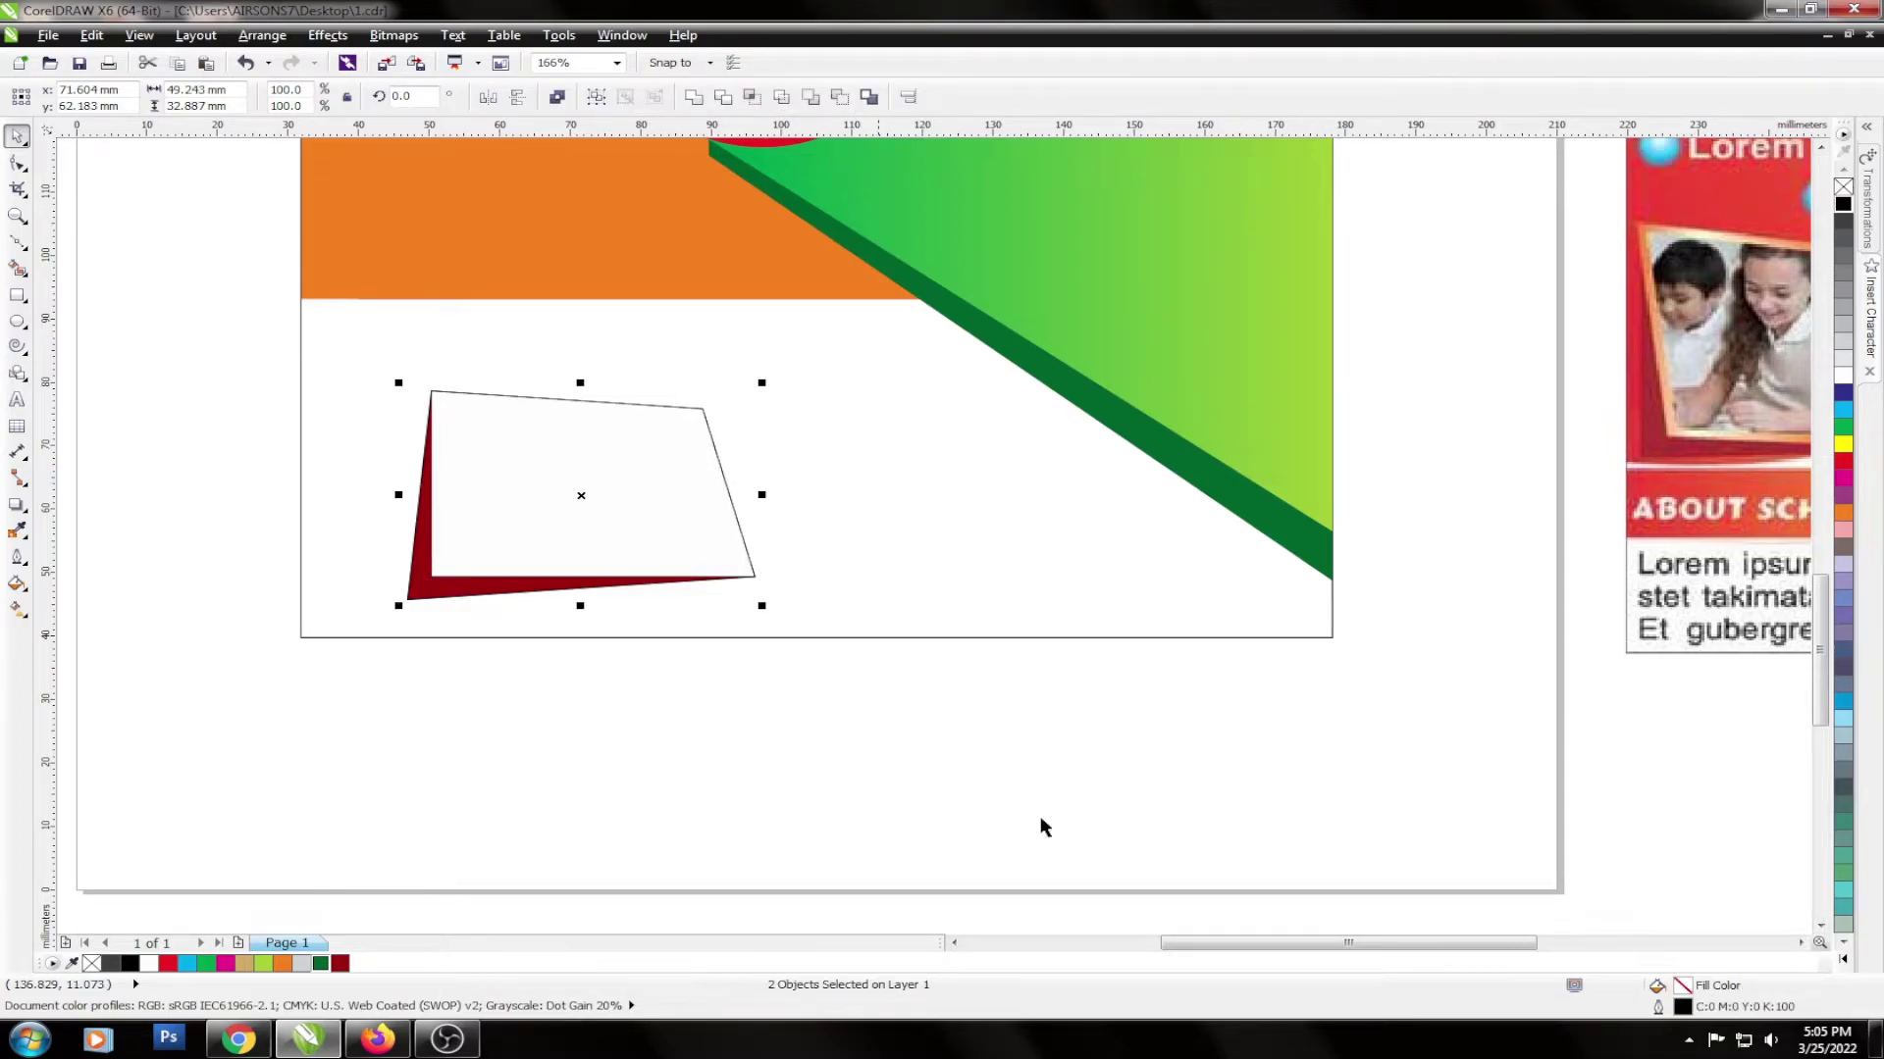
{"action": "scroll", "coordinate": [462, 454], "scroll_direction": "down", "scroll_amount": 3}
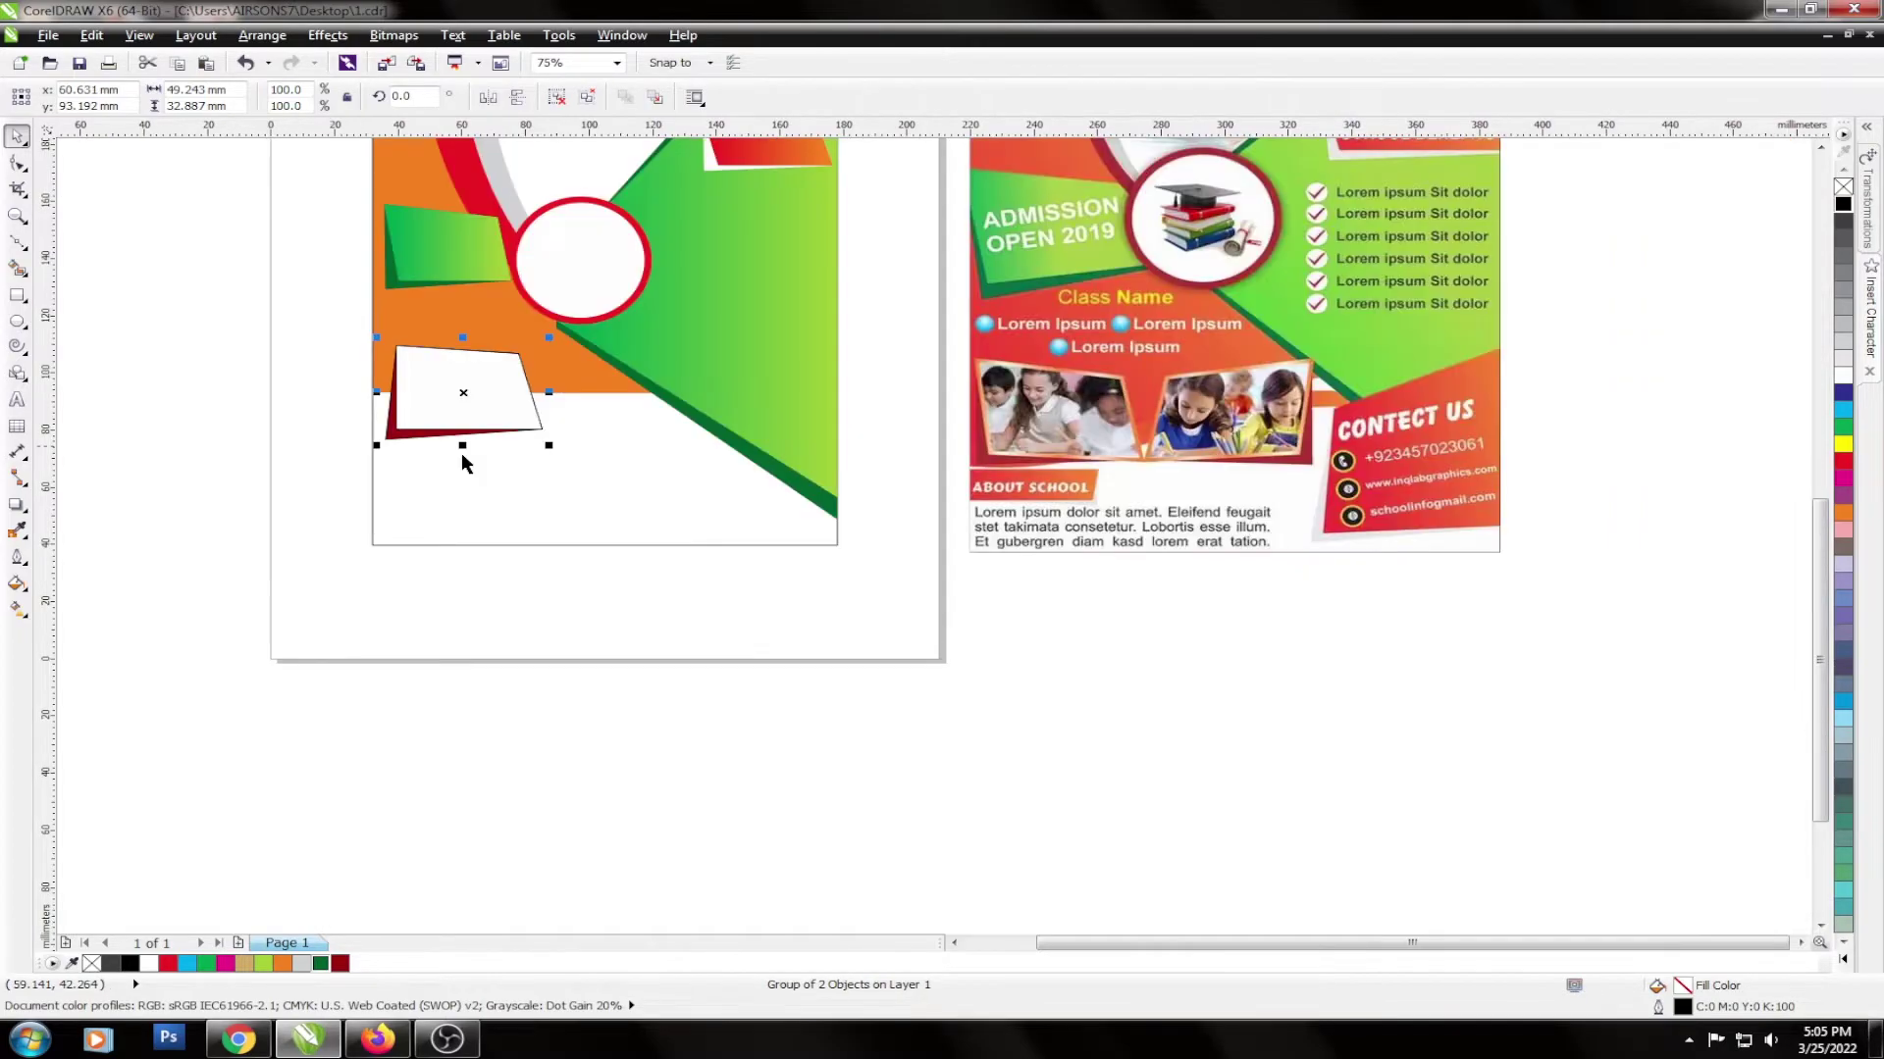
{"action": "key", "text": "ctrl+g"}
Mirror a copy of the panel group to the right, then shrink and nudge both book halves.
{"action": "mouse_move", "coordinate": [372, 437]}
{"action": "left_mouse_down"}
{"action": "mouse_move", "coordinate": [579, 419]}
{"action": "mouse_move", "coordinate": [707, 449]}
{"action": "left_mouse_up"}
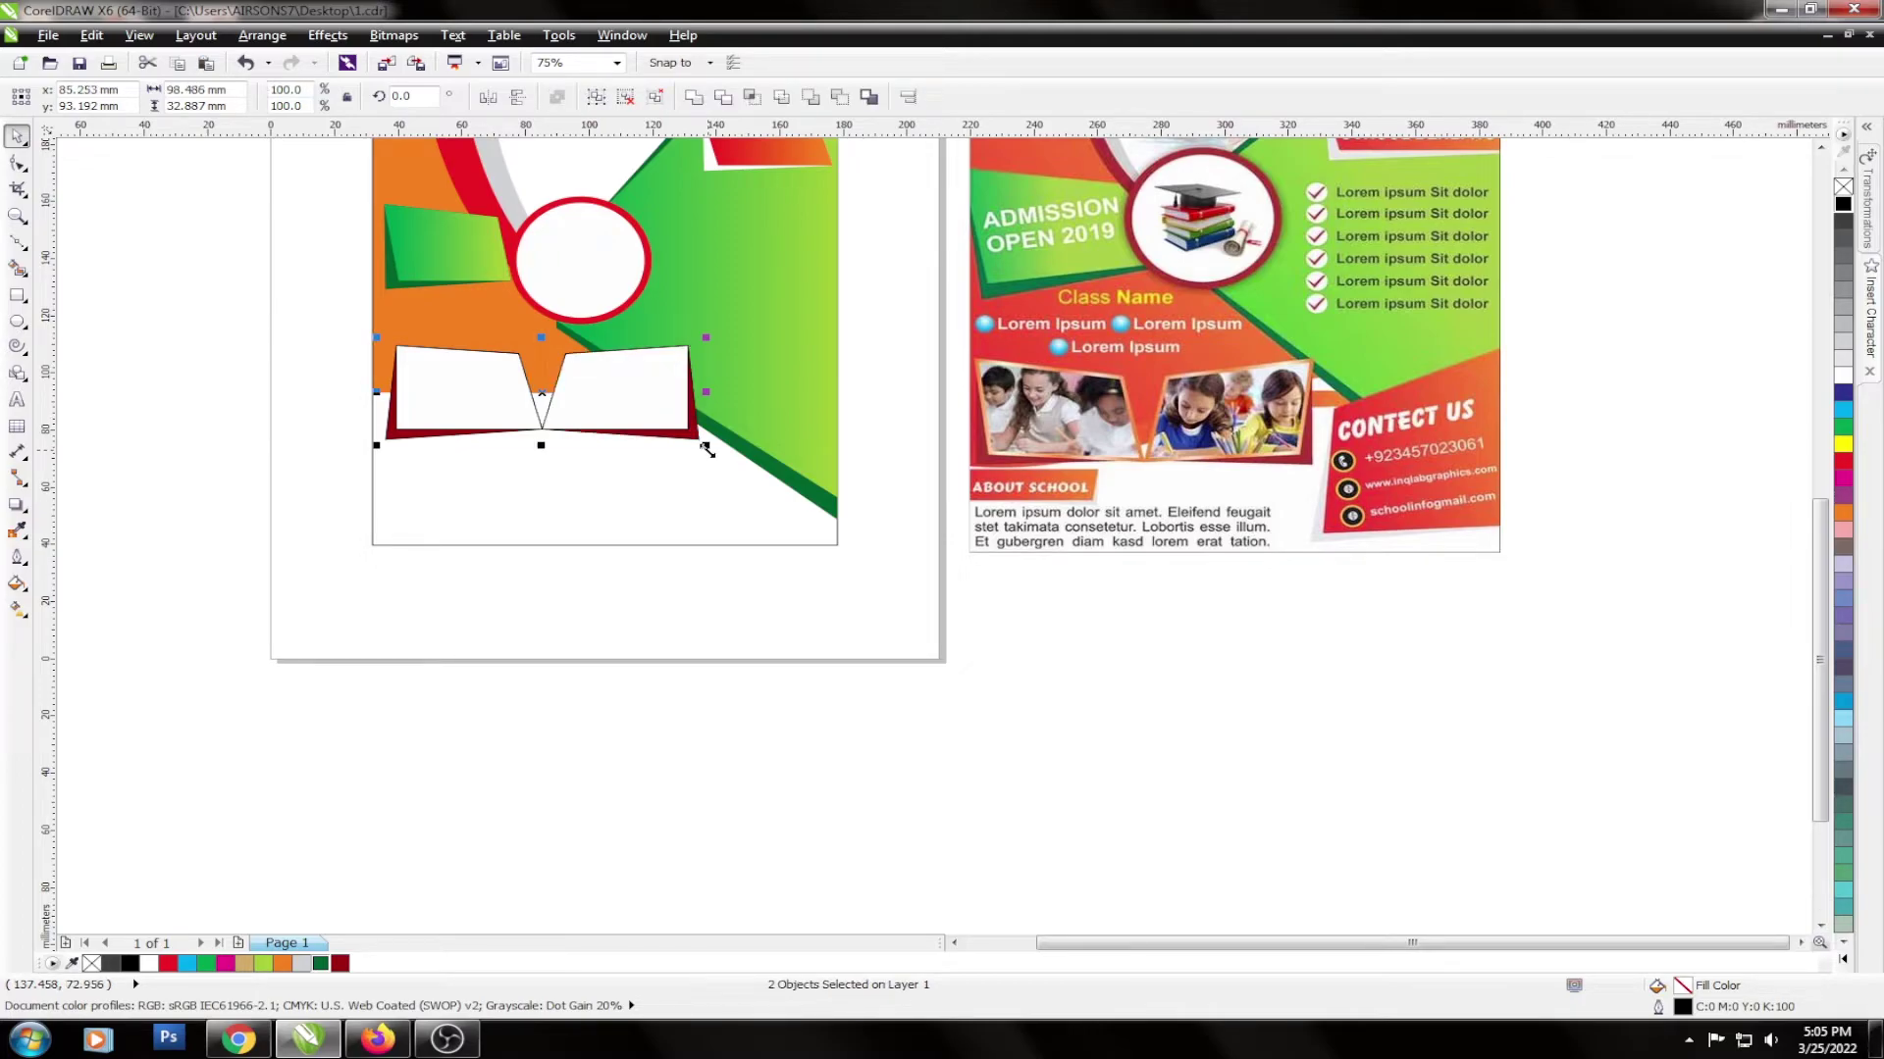
{"action": "left_click_drag", "start_coordinate": [707, 449], "coordinate": [658, 427]}
{"action": "left_click_drag", "start_coordinate": [528, 401], "coordinate": [596, 405]}
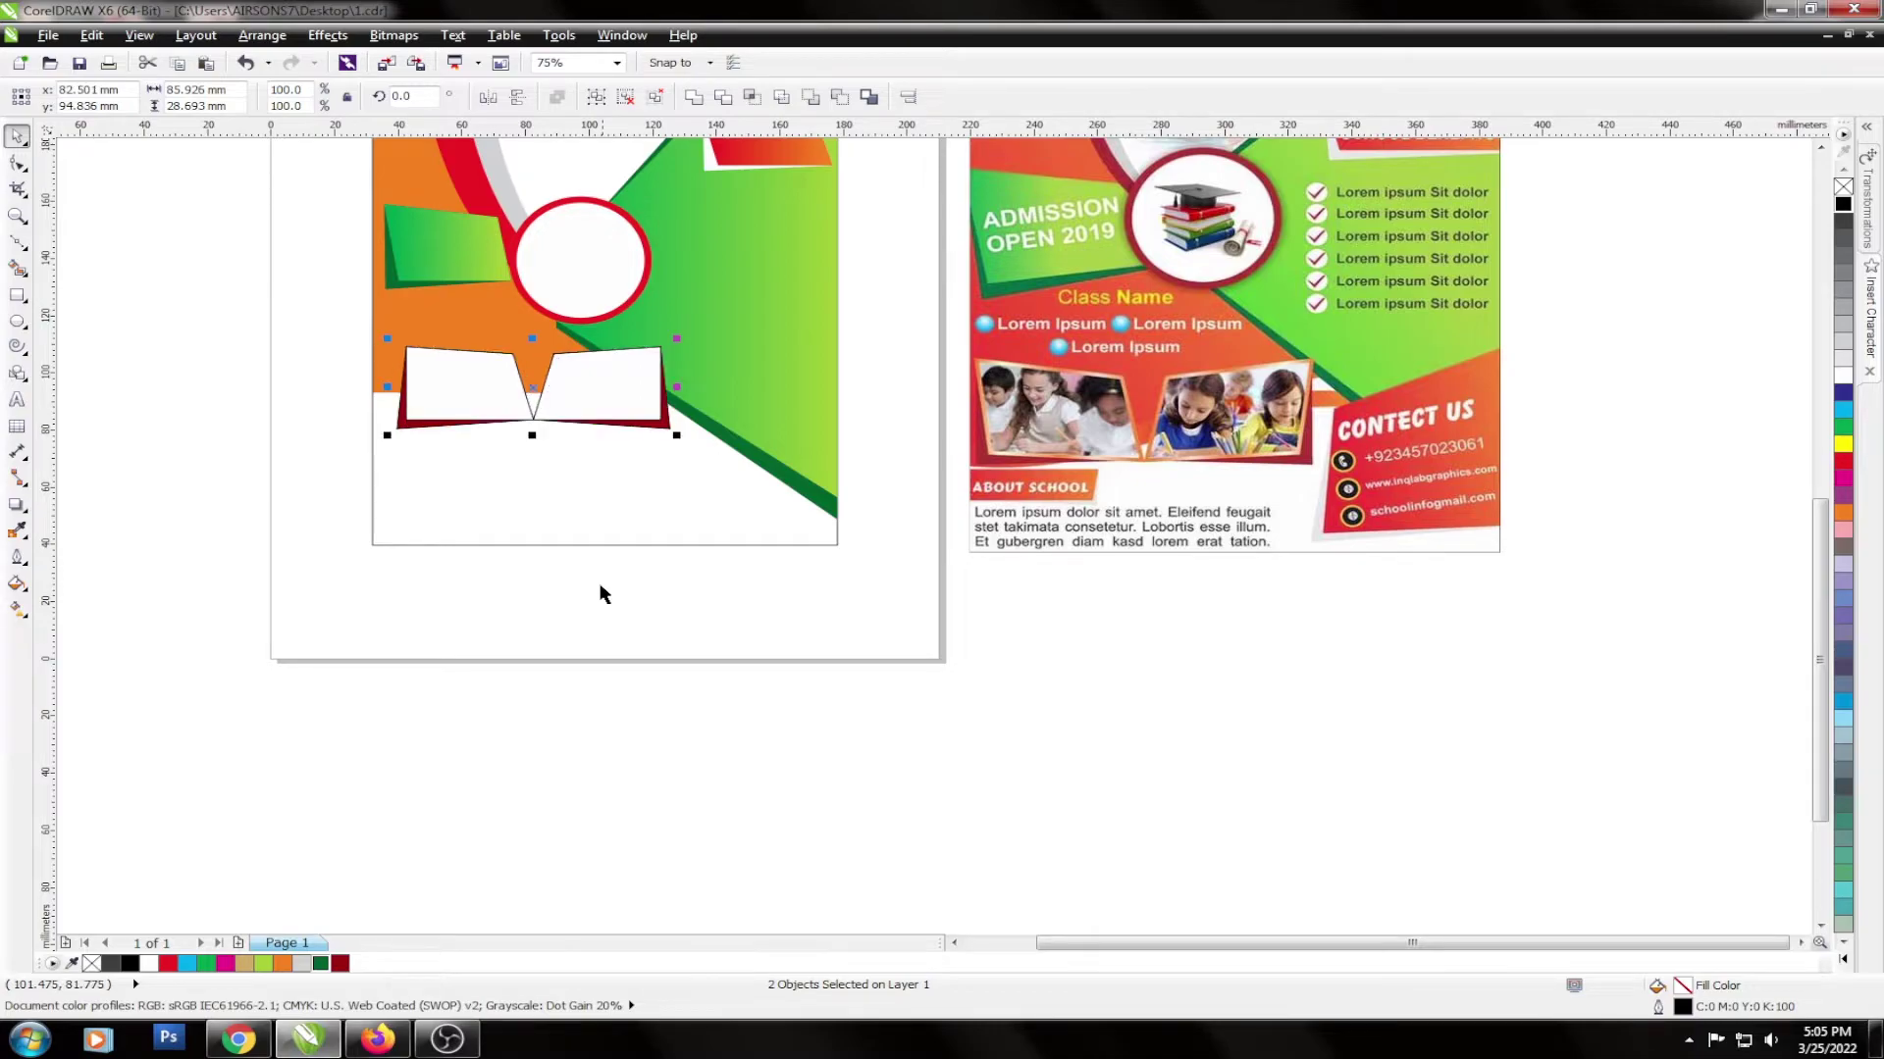
{"action": "left_click", "coordinate": [600, 593]}
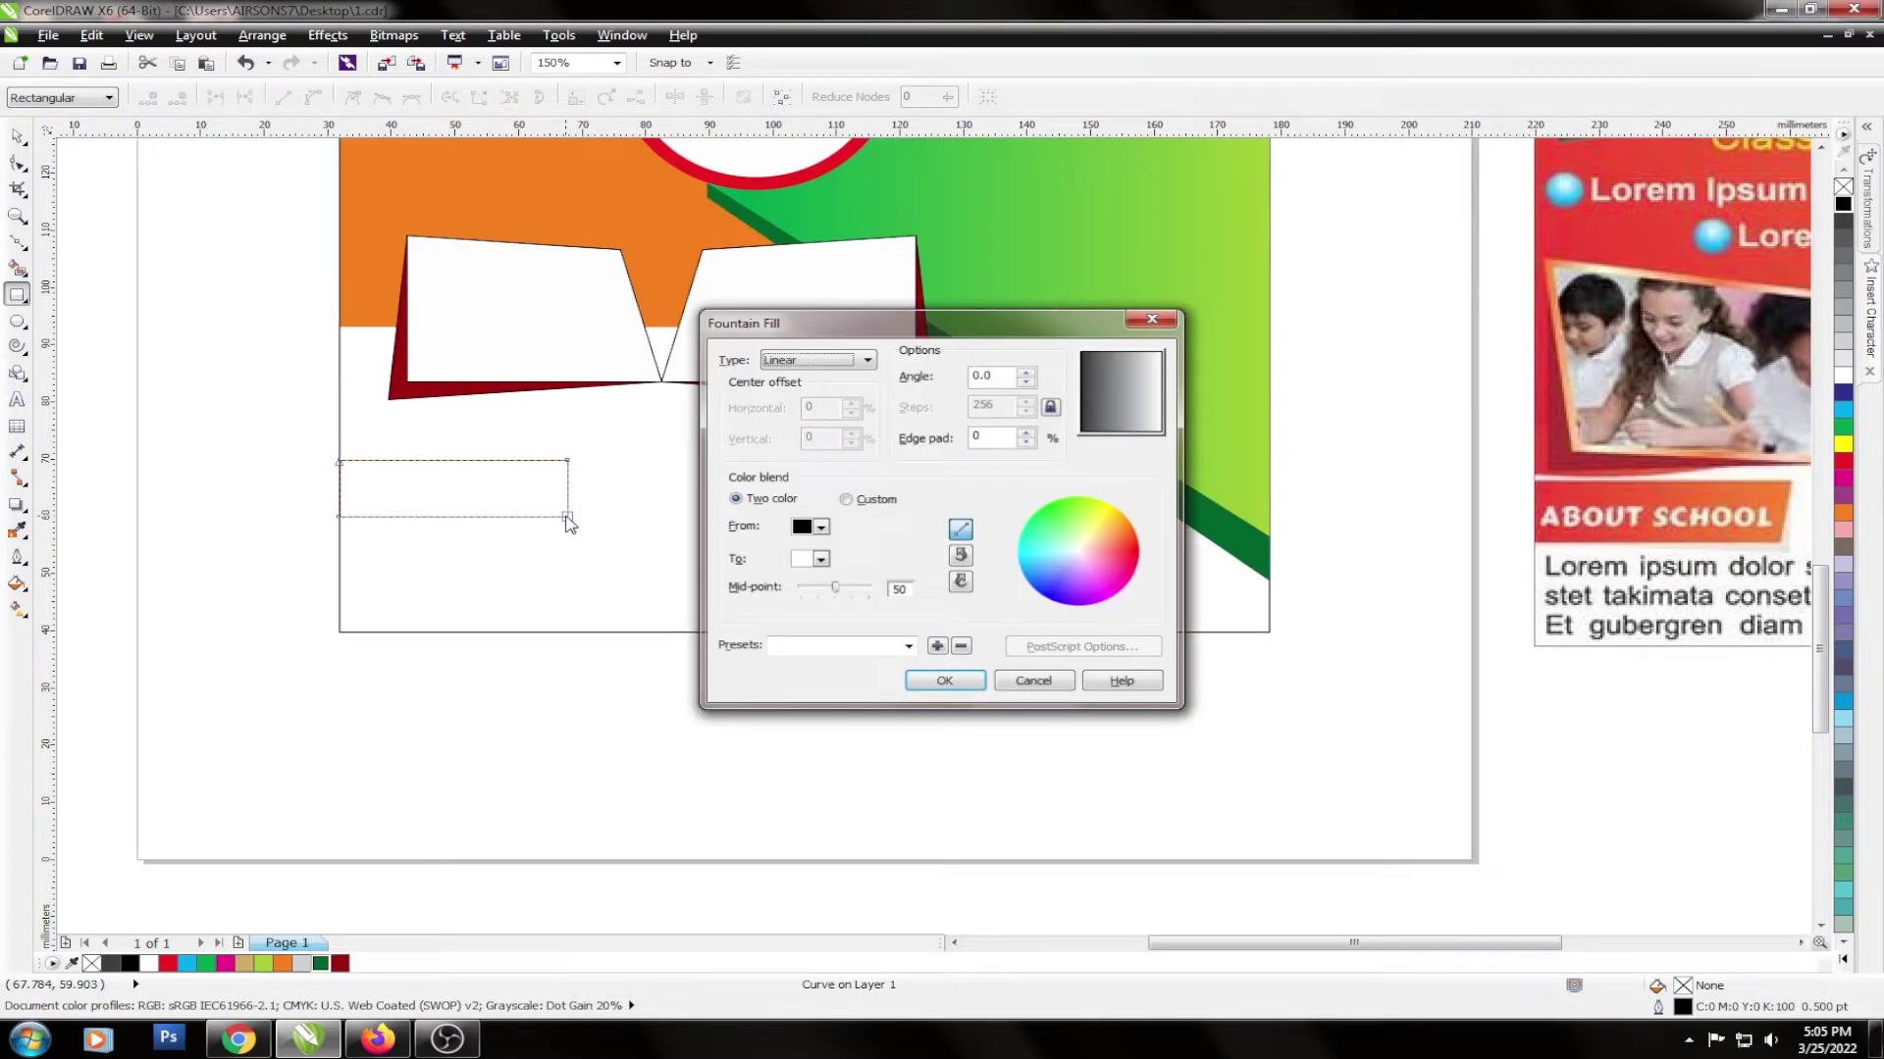
Slant the rectangle into a parallelogram and stretch its mirrored copy taller and larger.
{"action": "left_click_drag", "start_coordinate": [566, 516], "coordinate": [535, 516]}
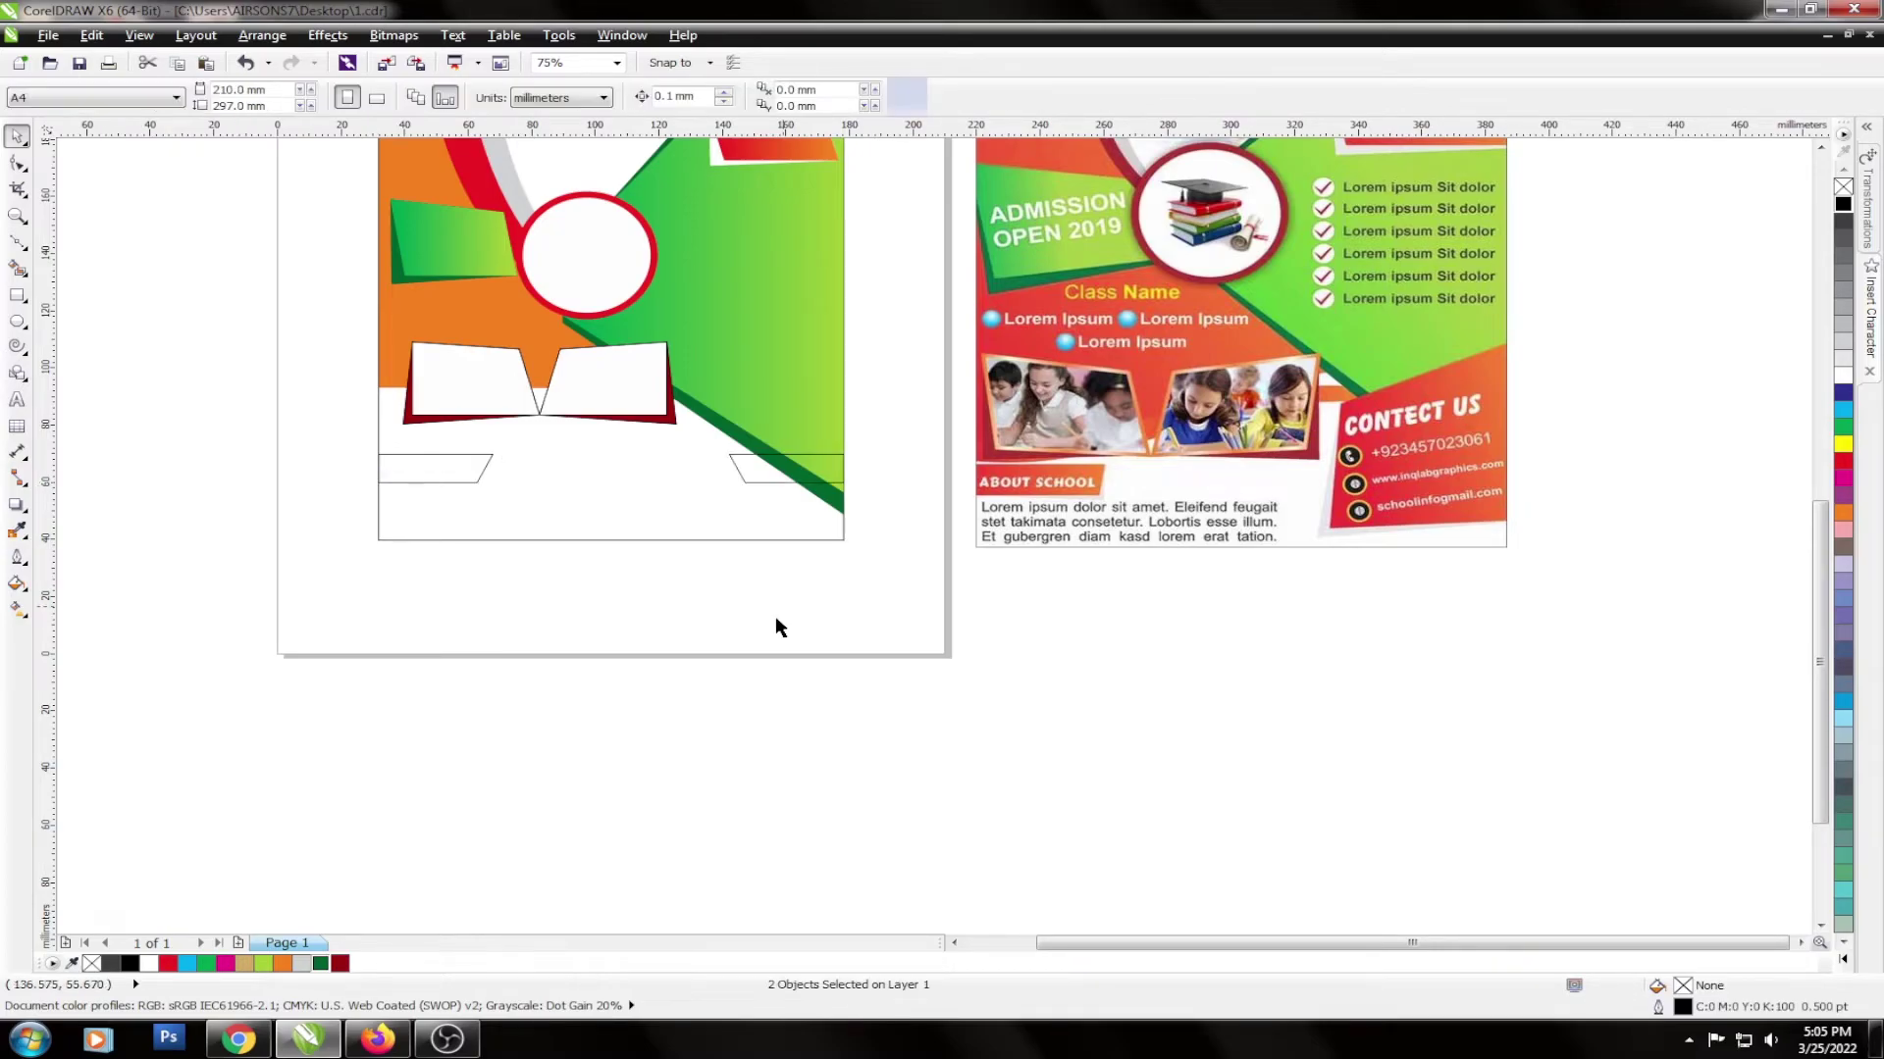
{"action": "left_click", "coordinate": [784, 474]}
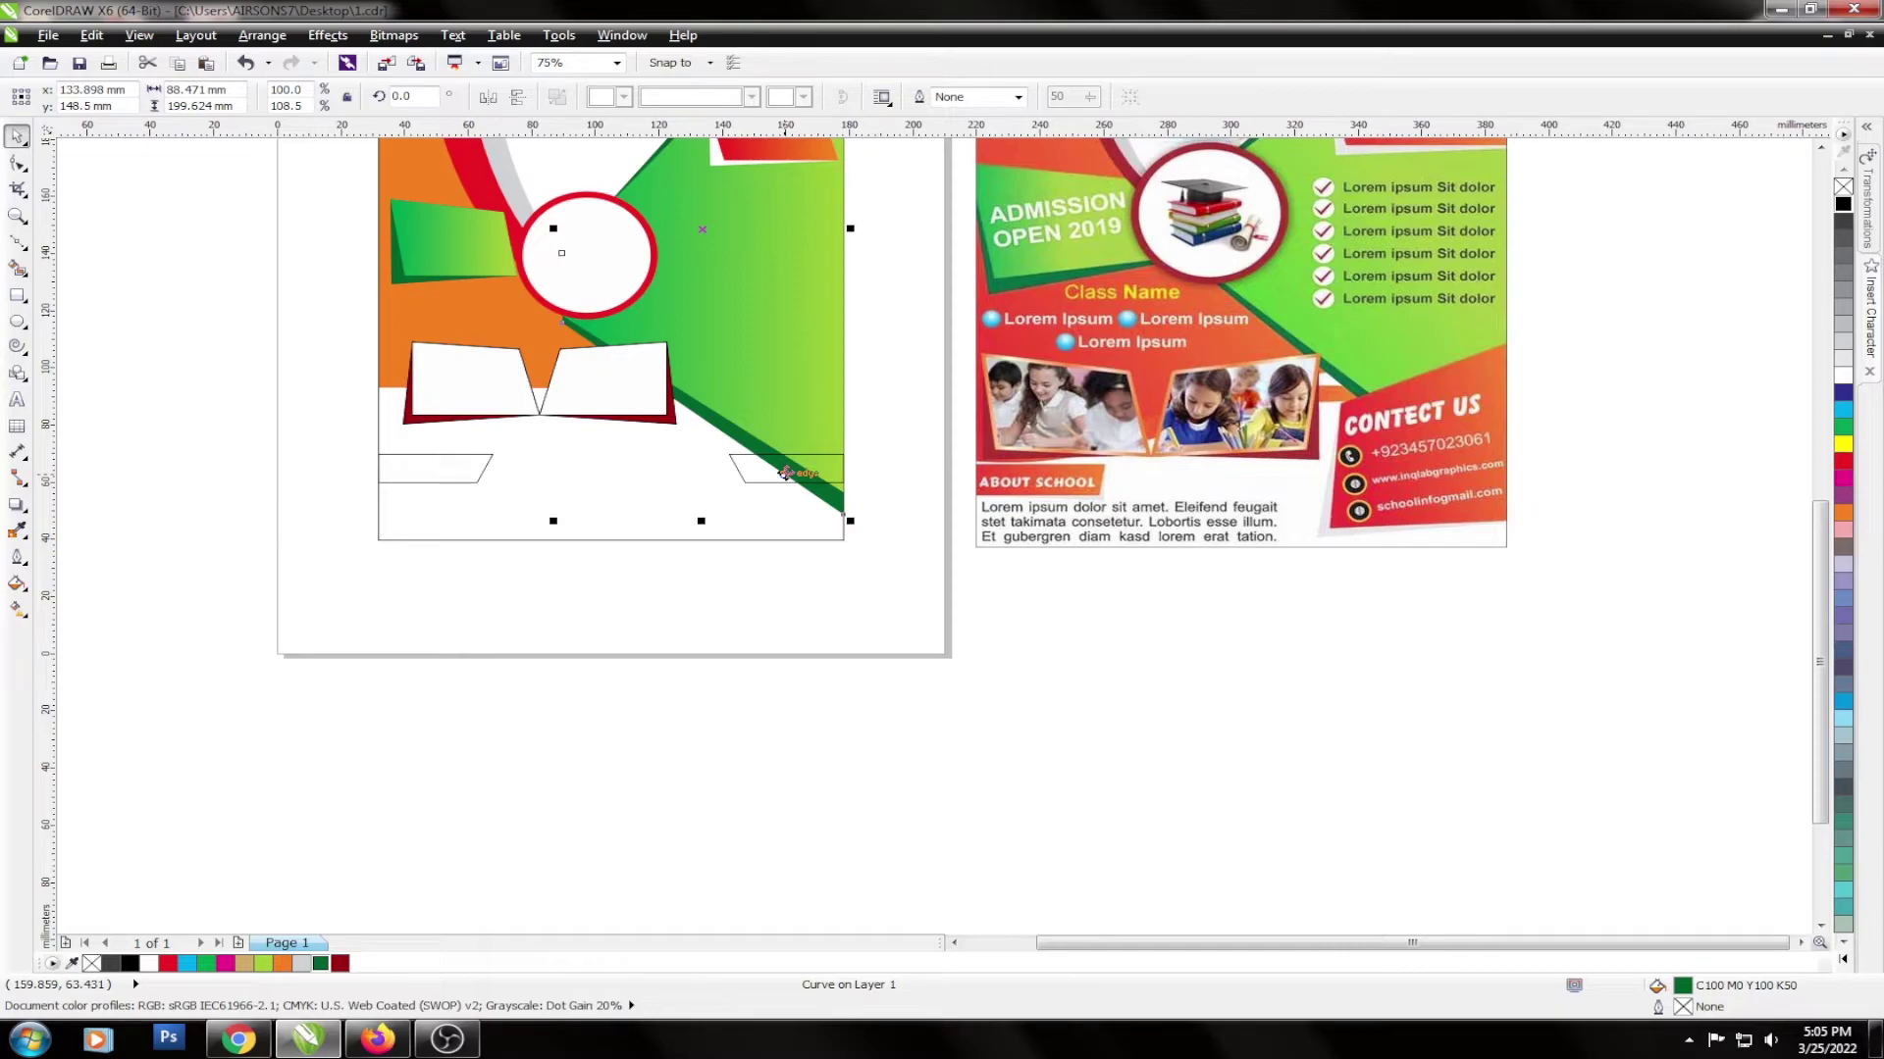
{"action": "left_click", "coordinate": [786, 455]}
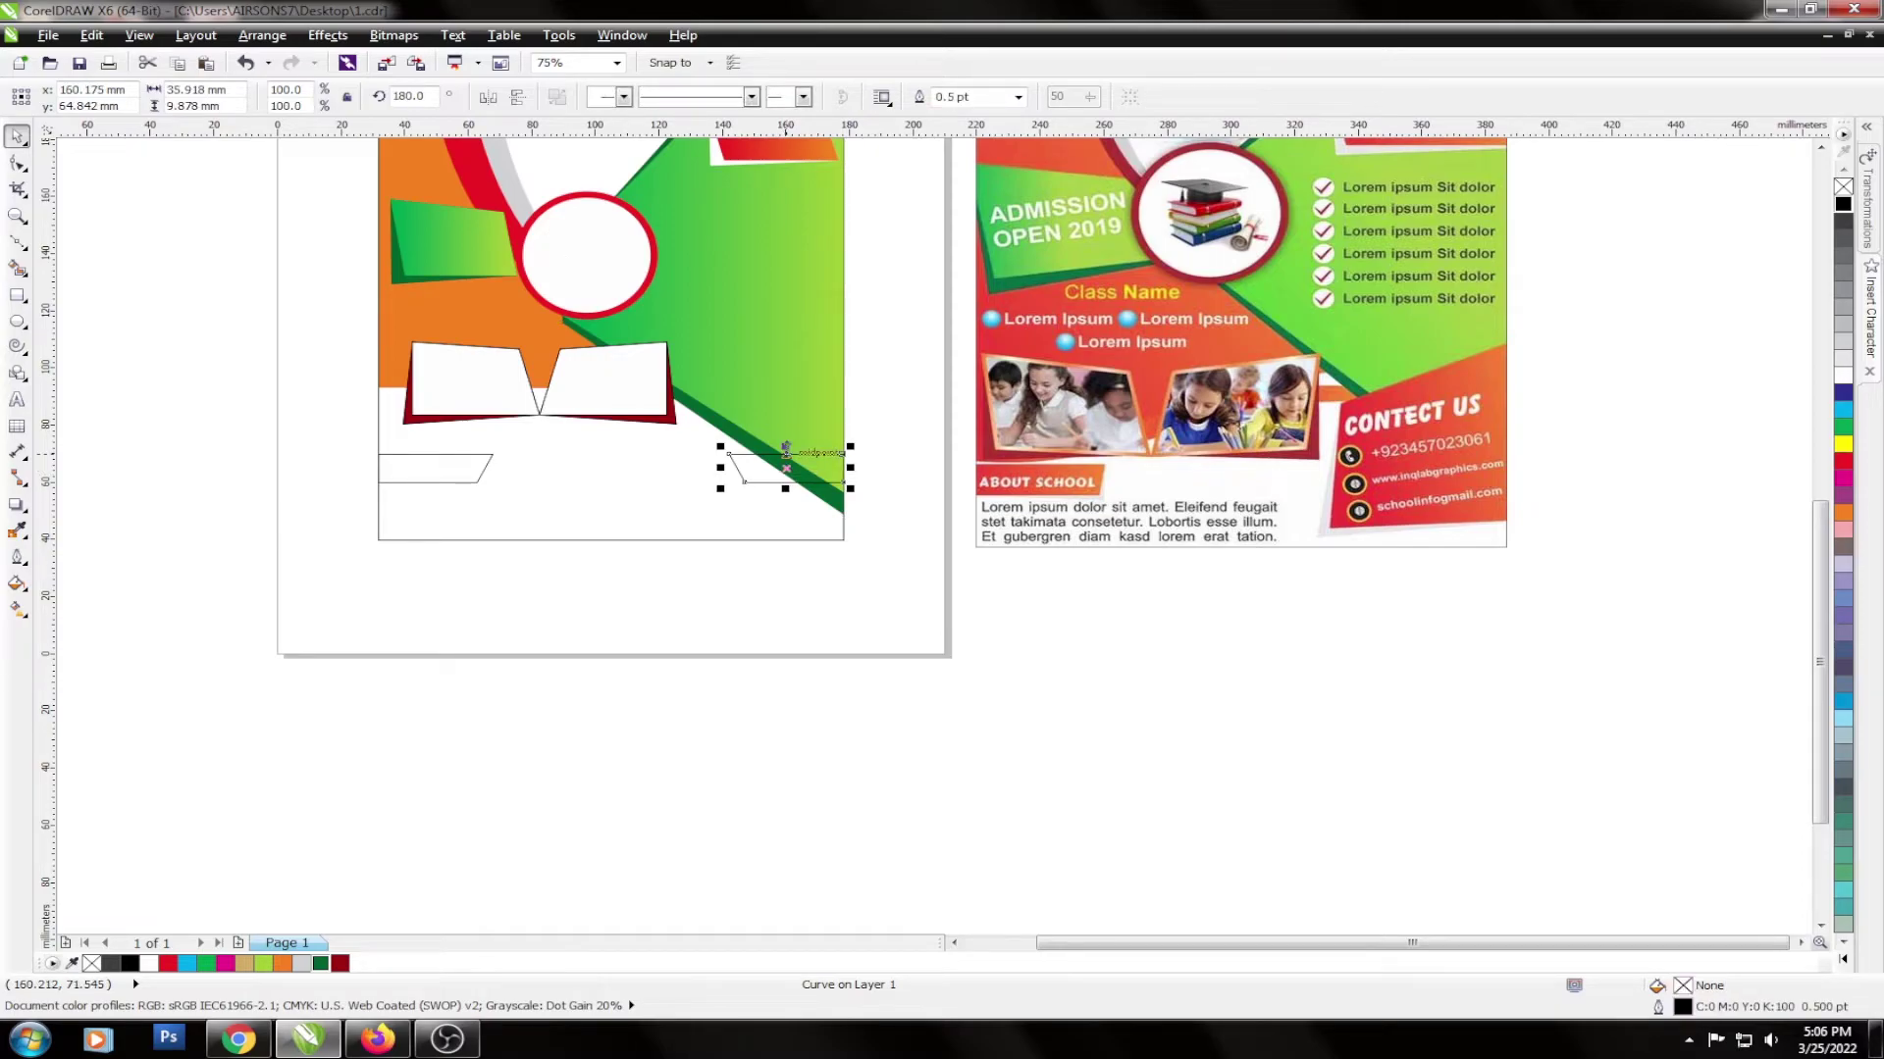
{"action": "left_click_drag", "start_coordinate": [784, 447], "coordinate": [785, 404]}
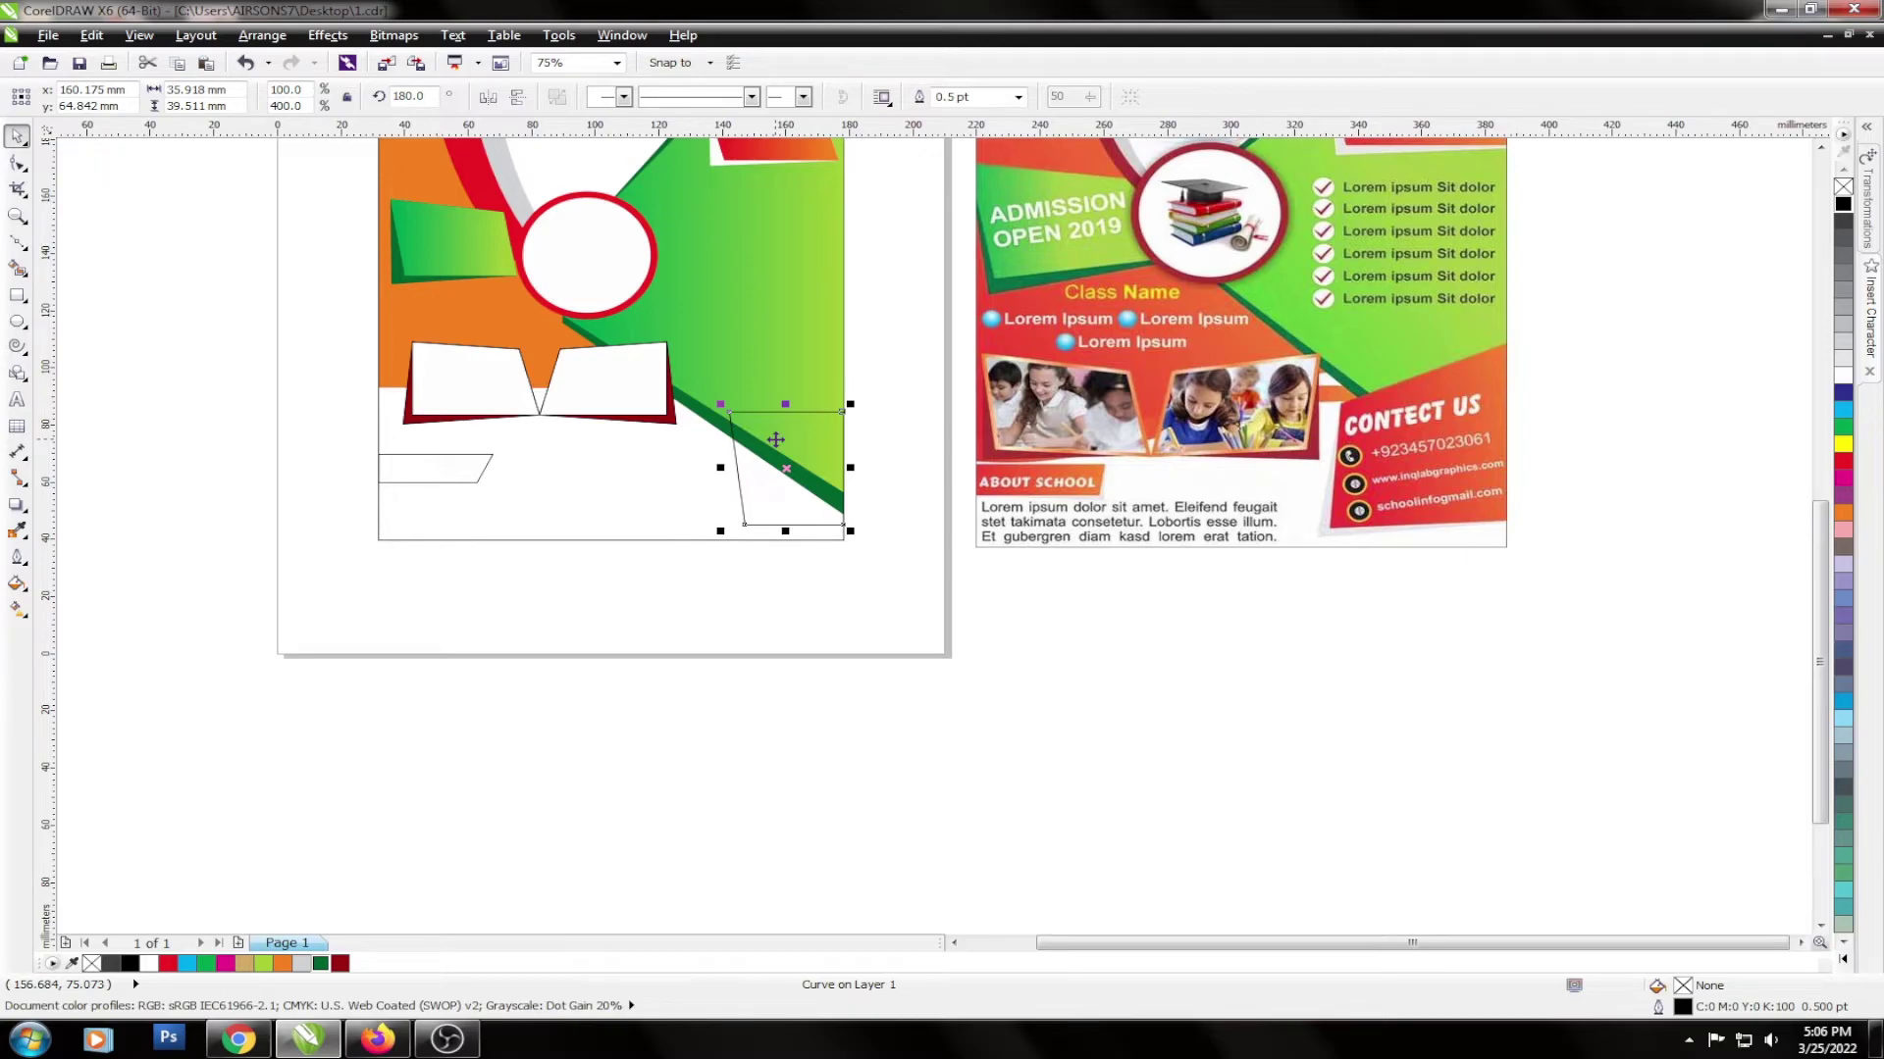
{"action": "left_click_drag", "start_coordinate": [720, 404], "coordinate": [706, 389]}
{"action": "mouse_move", "coordinate": [774, 530]}
{"action": "left_mouse_down"}
{"action": "mouse_move", "coordinate": [773, 511]}
{"action": "mouse_move", "coordinate": [713, 518]}
{"action": "left_mouse_up"}
Adjust the mirrored shape's bottom-left corner to finish the orange lower-right quadrilateral.
{"action": "scroll", "coordinate": [726, 502], "scroll_direction": "up", "scroll_amount": 2}
{"action": "key", "text": "F10"}
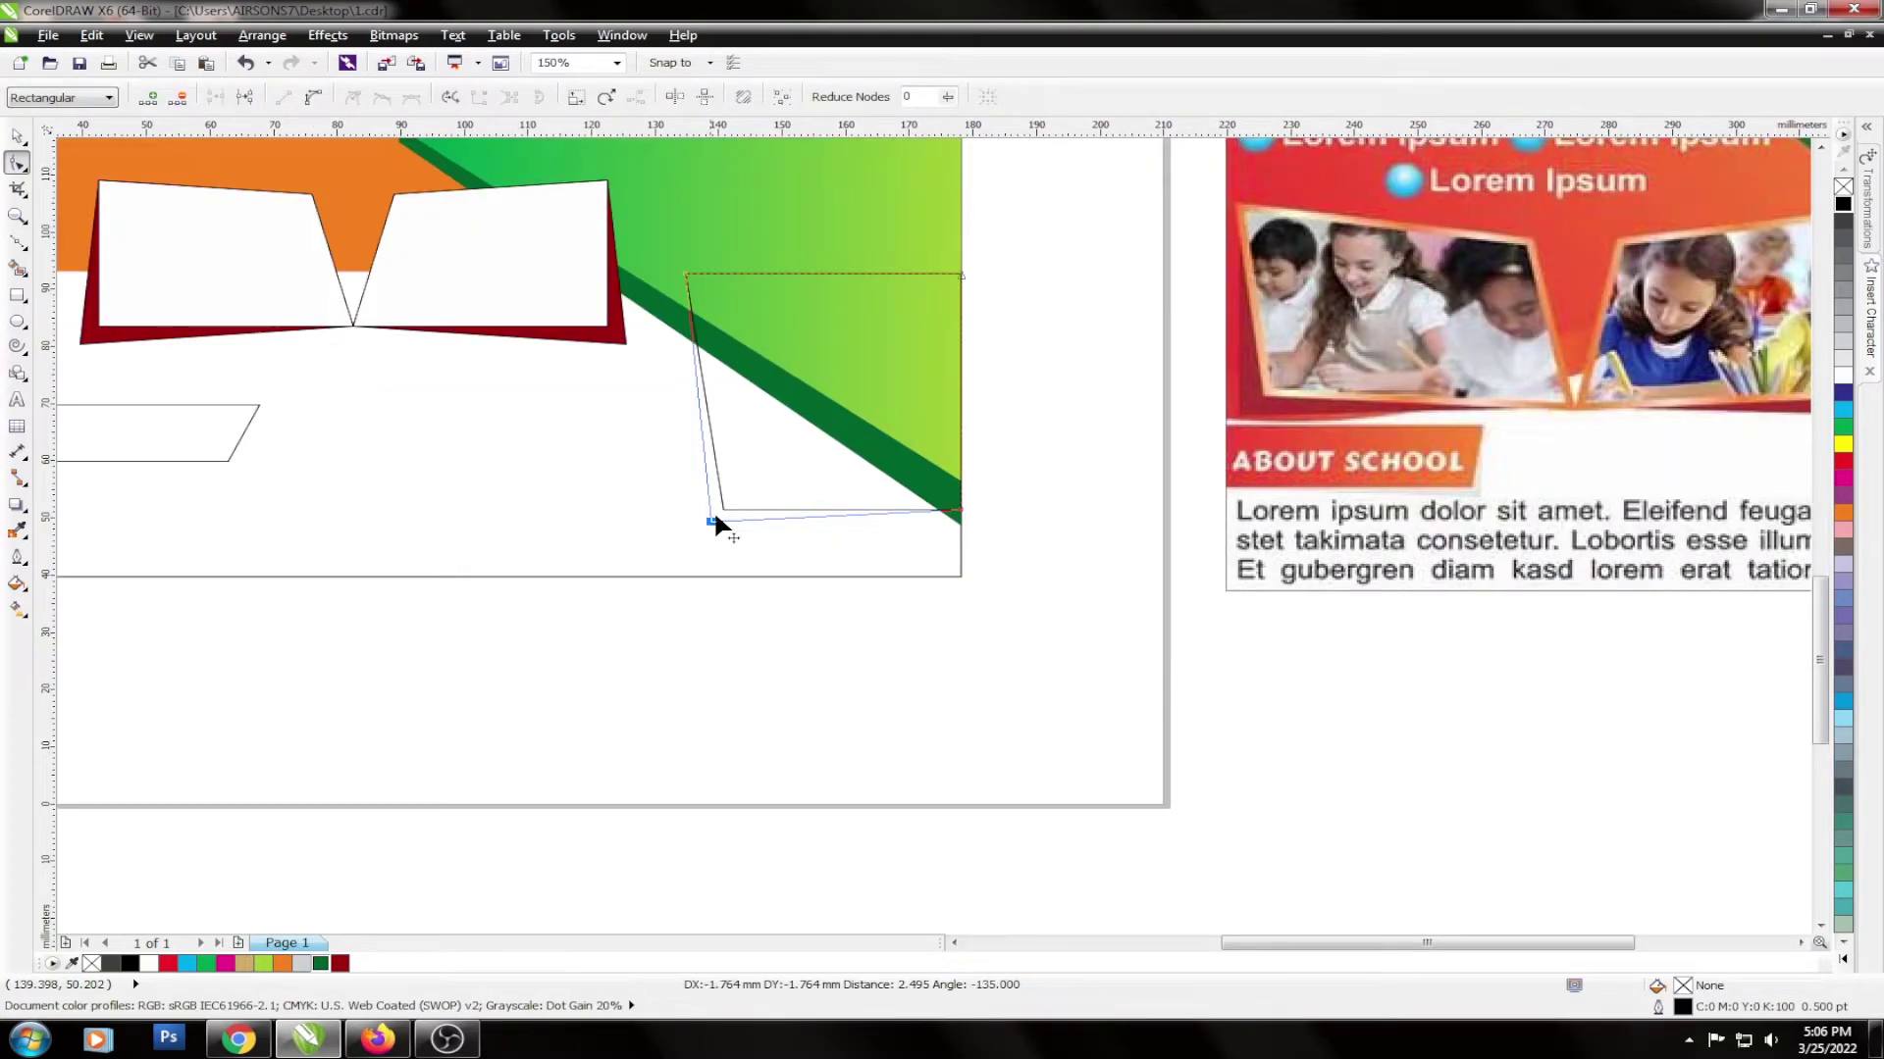
{"action": "left_click_drag", "start_coordinate": [715, 520], "coordinate": [714, 520]}
{"action": "scroll", "coordinate": [715, 520], "scroll_direction": "down", "scroll_amount": 4}
{"action": "key", "text": "space"}
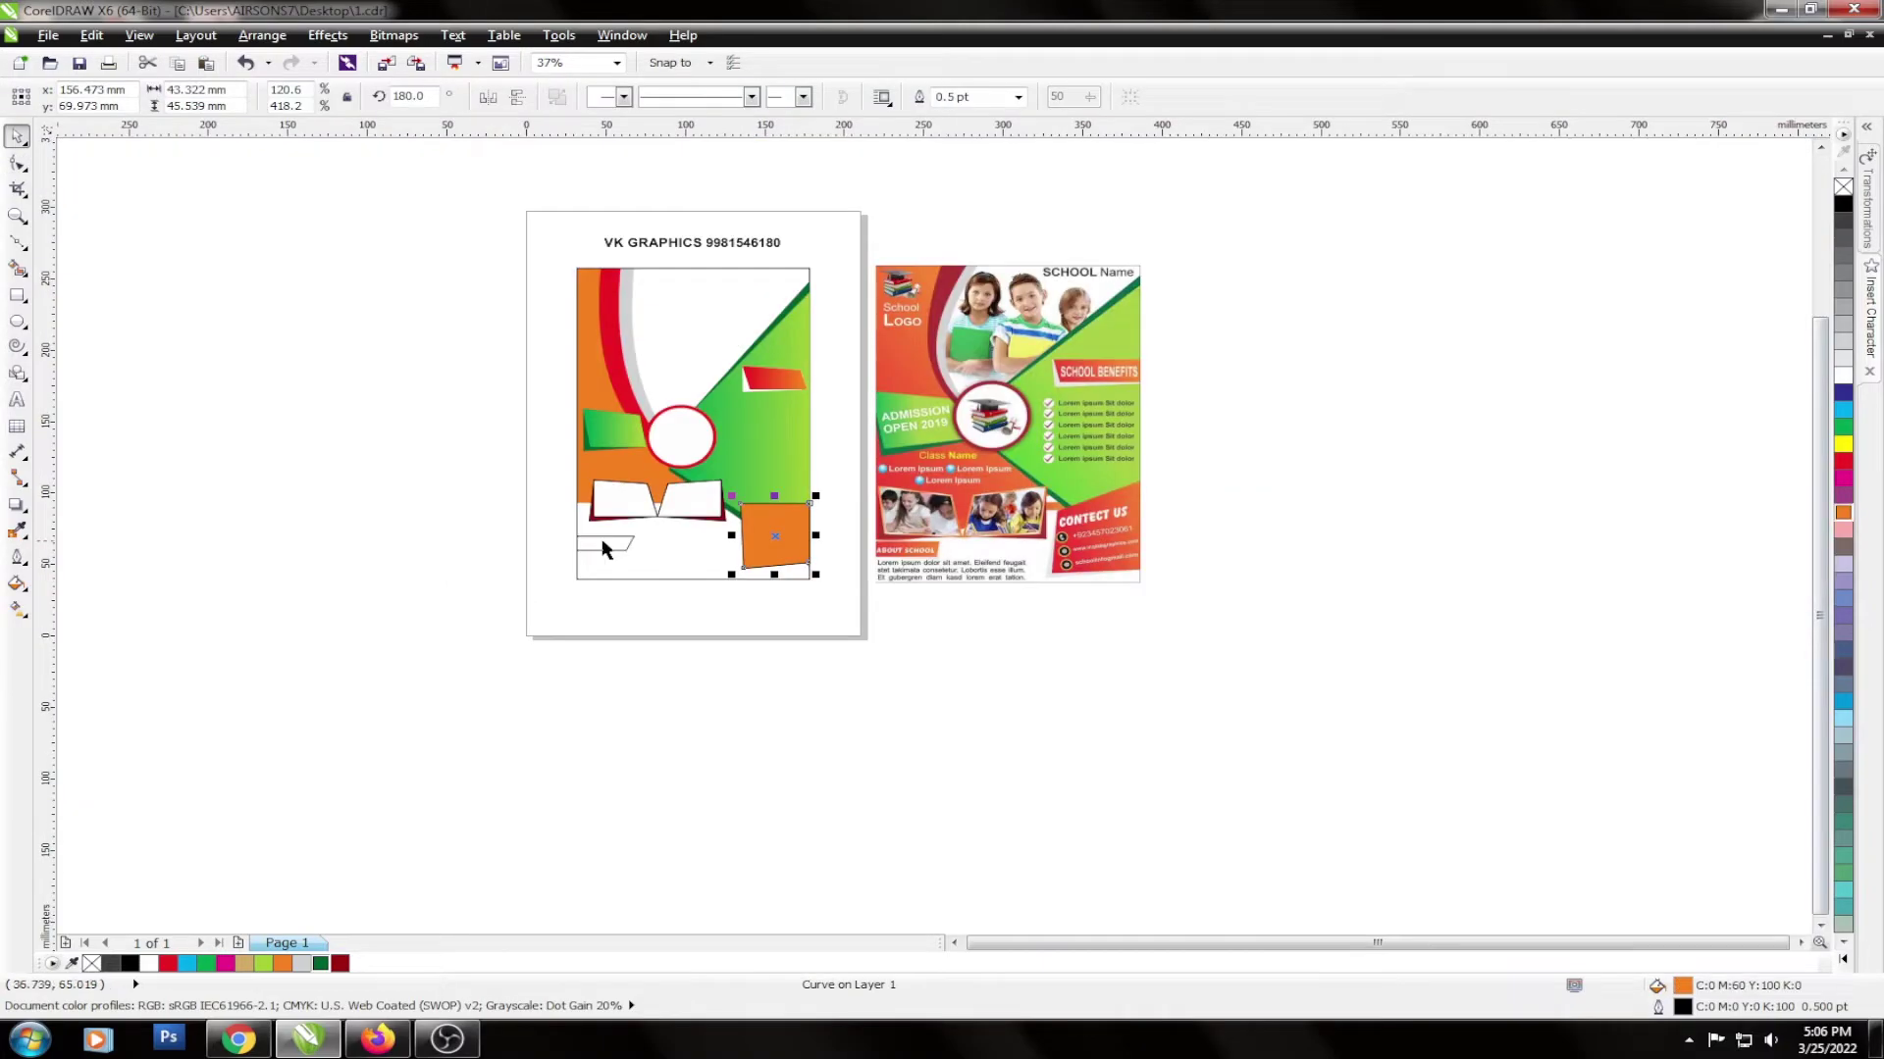
{"action": "left_click_drag", "start_coordinate": [1050, 580], "coordinate": [1515, 803]}
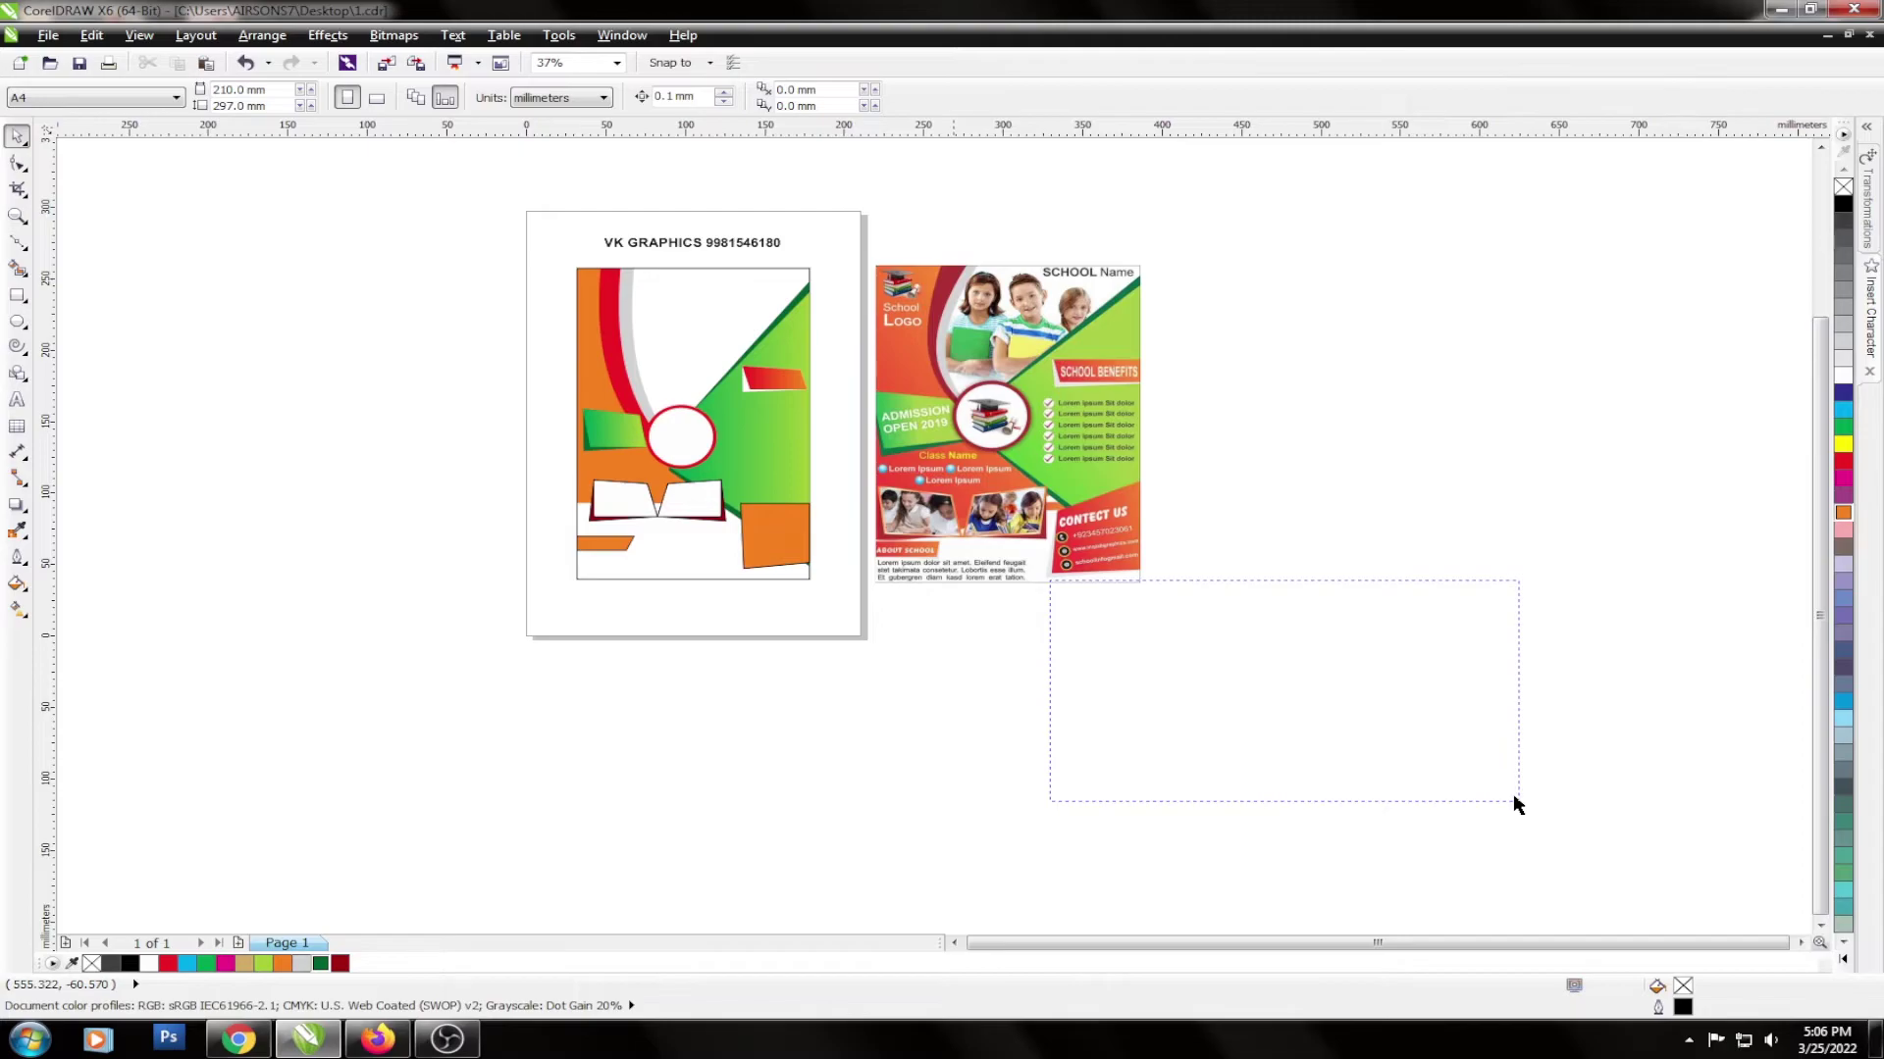
Fit both flyers in view, shift the reference flyer image right, and preview full screen.
{"action": "key", "text": "F4"}
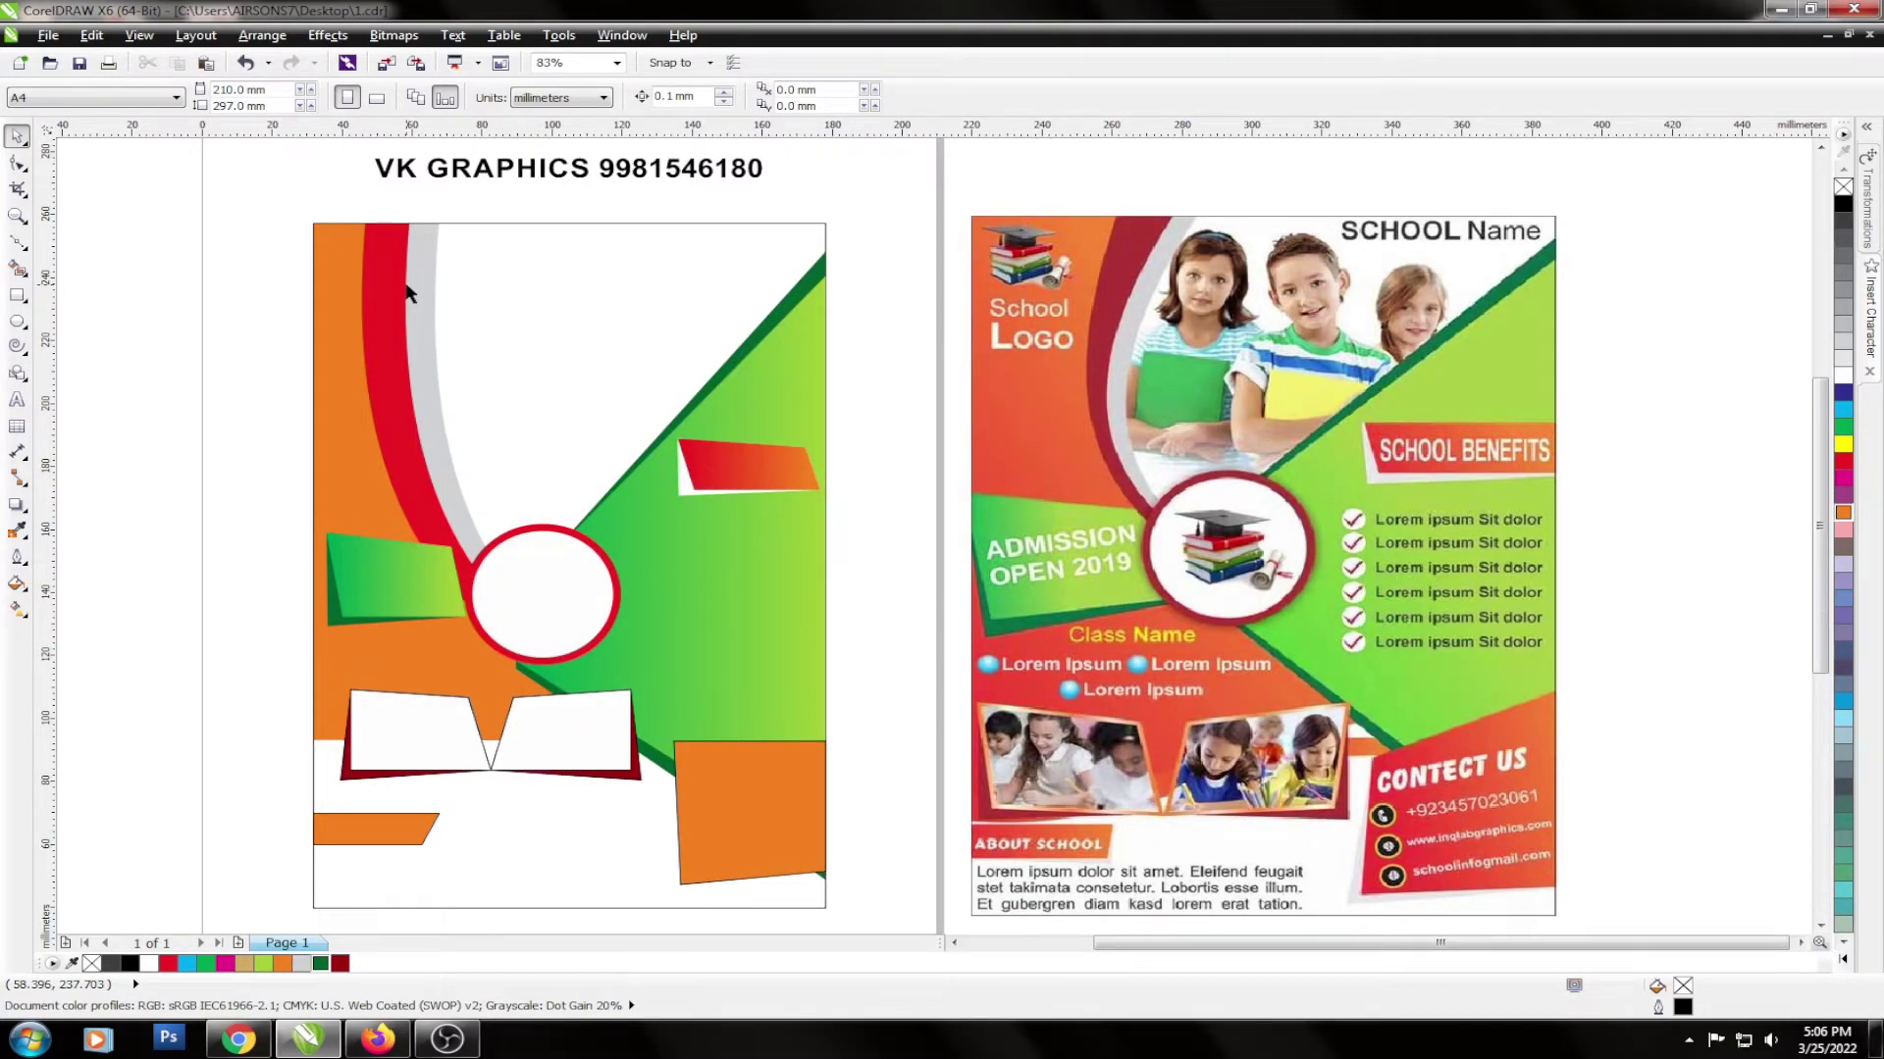
{"action": "left_click", "coordinate": [1293, 389]}
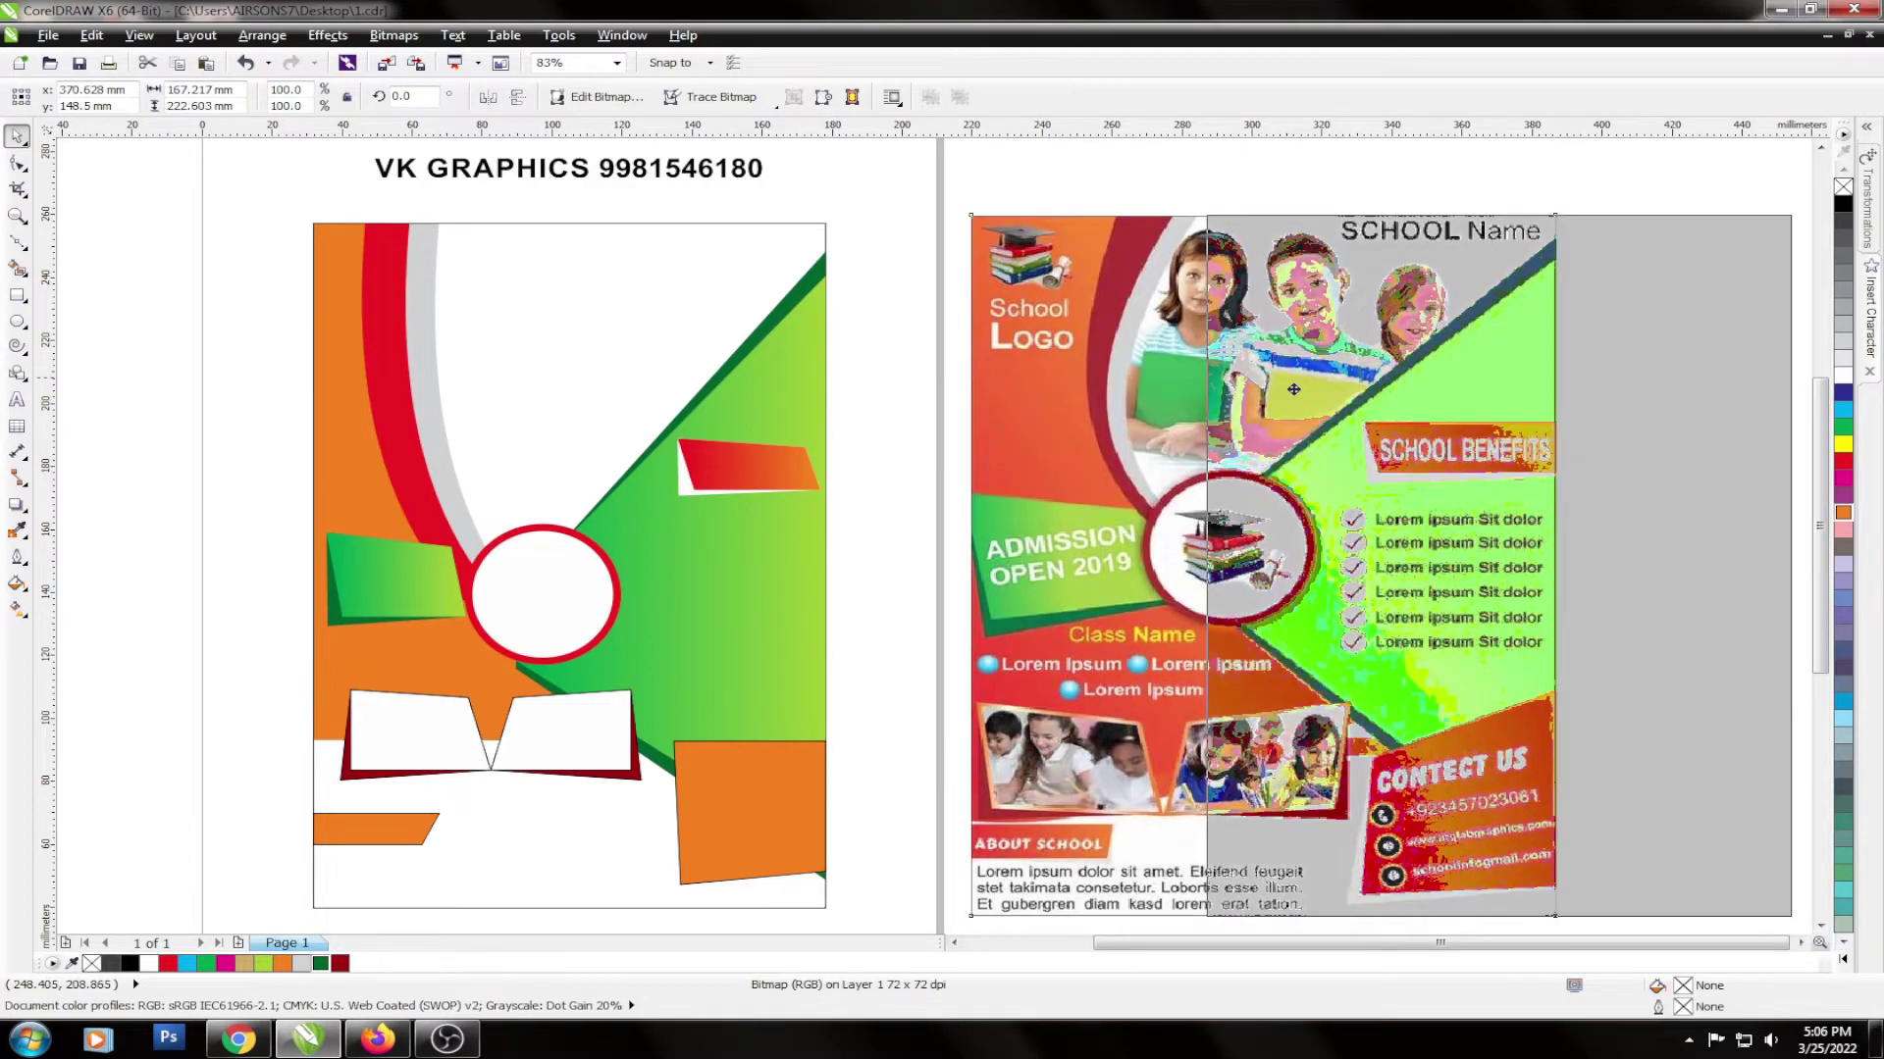
{"action": "key", "text": "ctrl+z"}
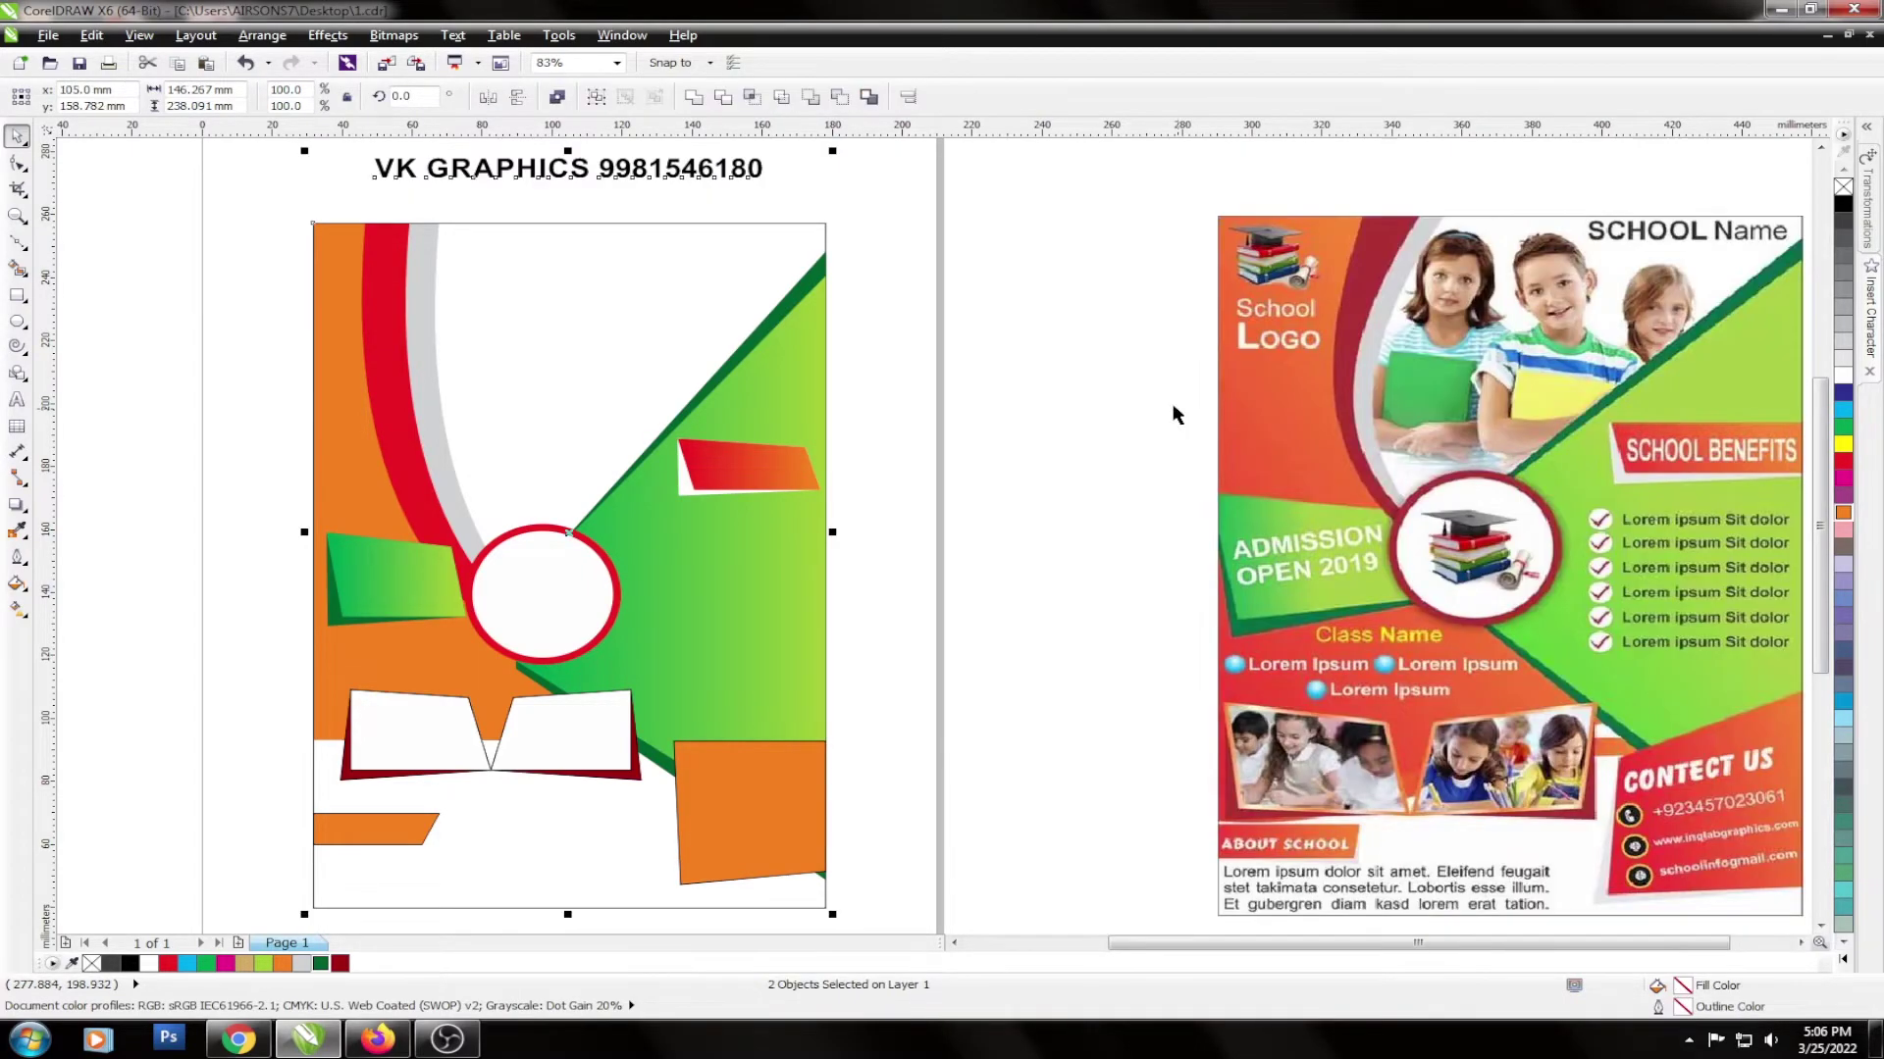
{"action": "key", "text": "F9"}
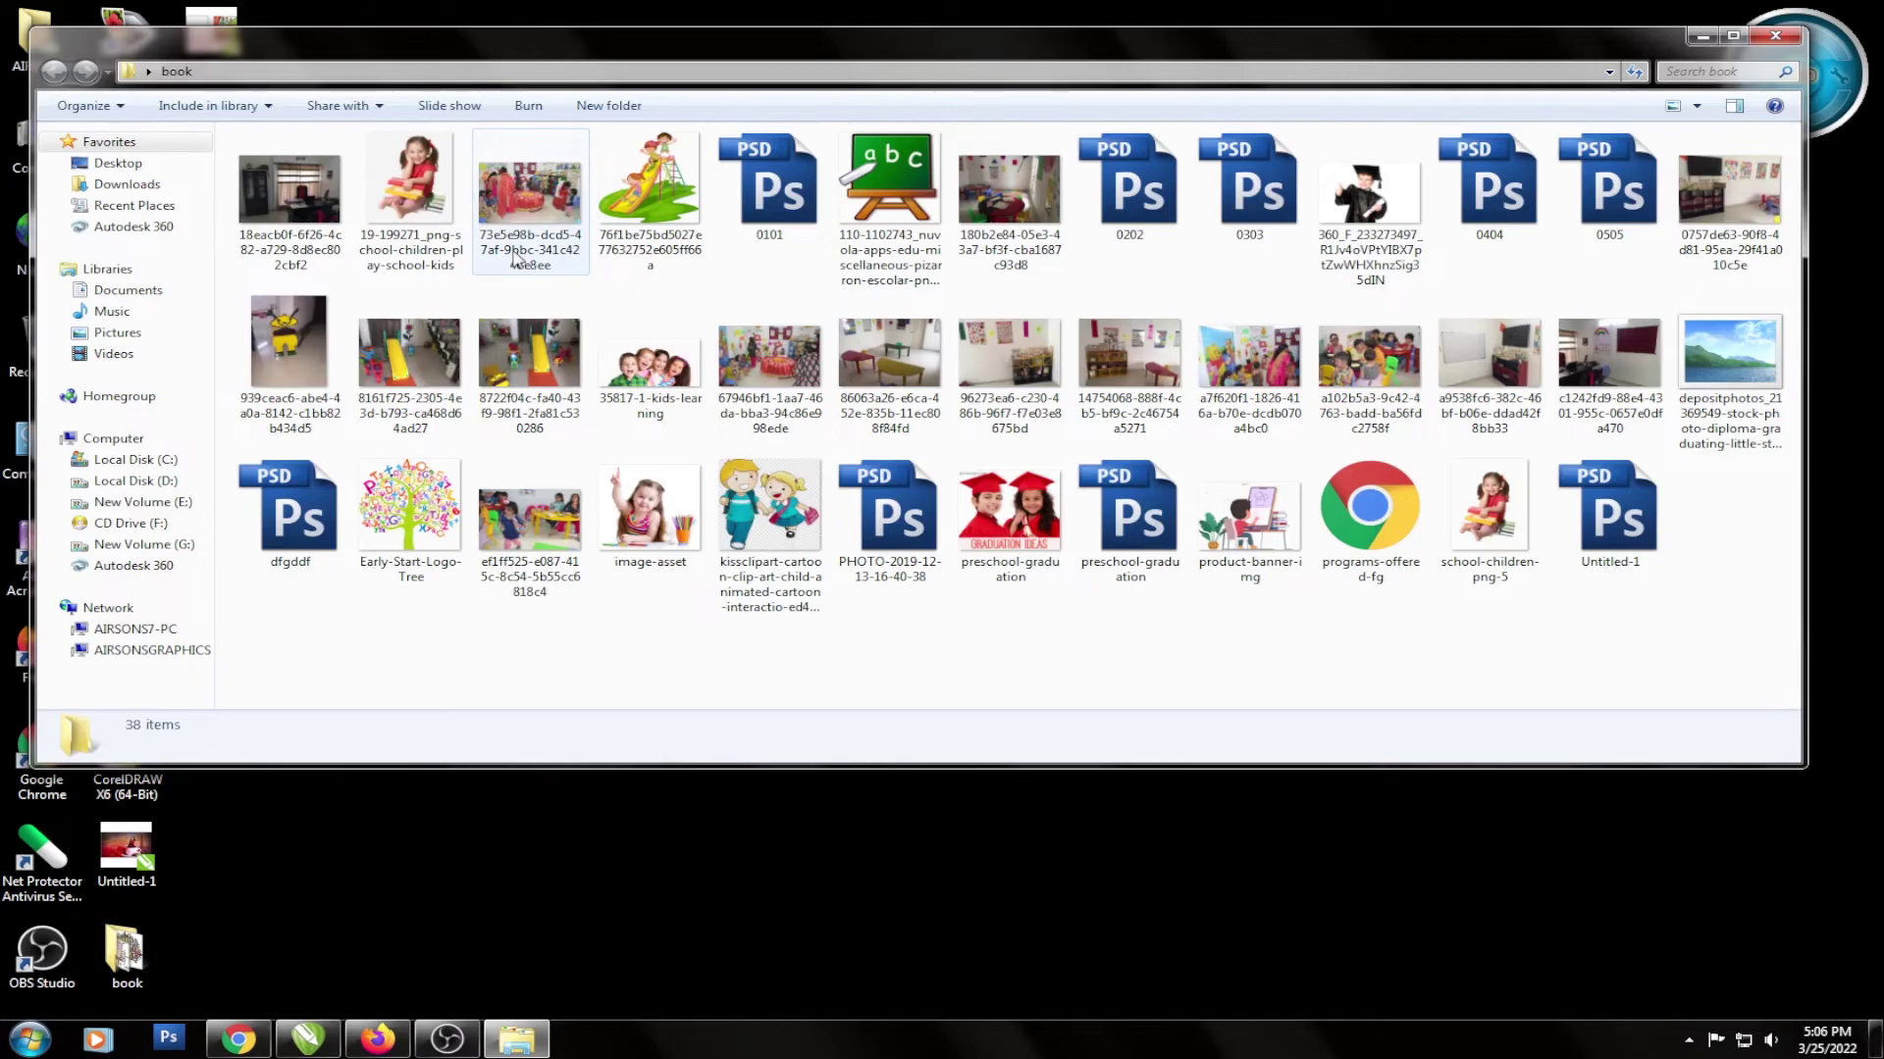
Select the girl-with-books photo, slide clipart, school-children-png-5 and Untitled-1 in the book folder.
{"action": "left_click", "coordinate": [463, 240]}
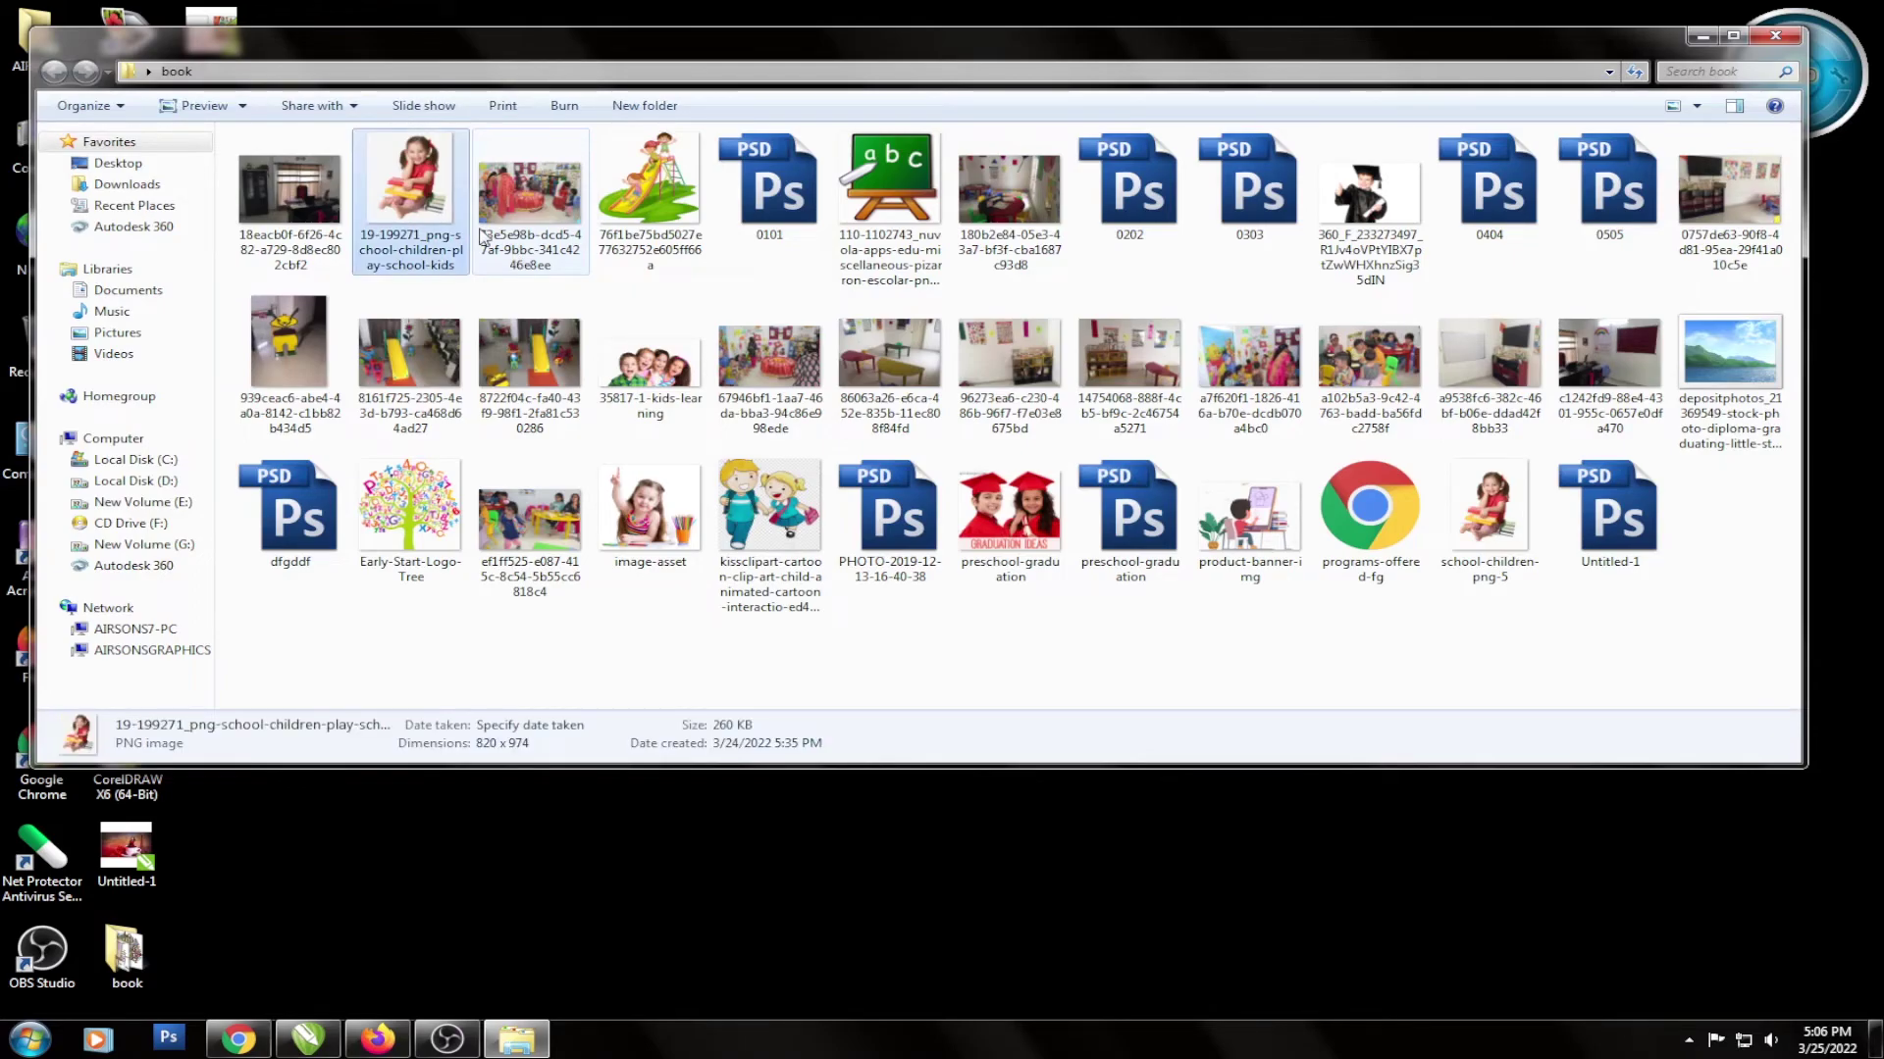
{"action": "left_click", "coordinate": [649, 201], "text": "ctrl"}
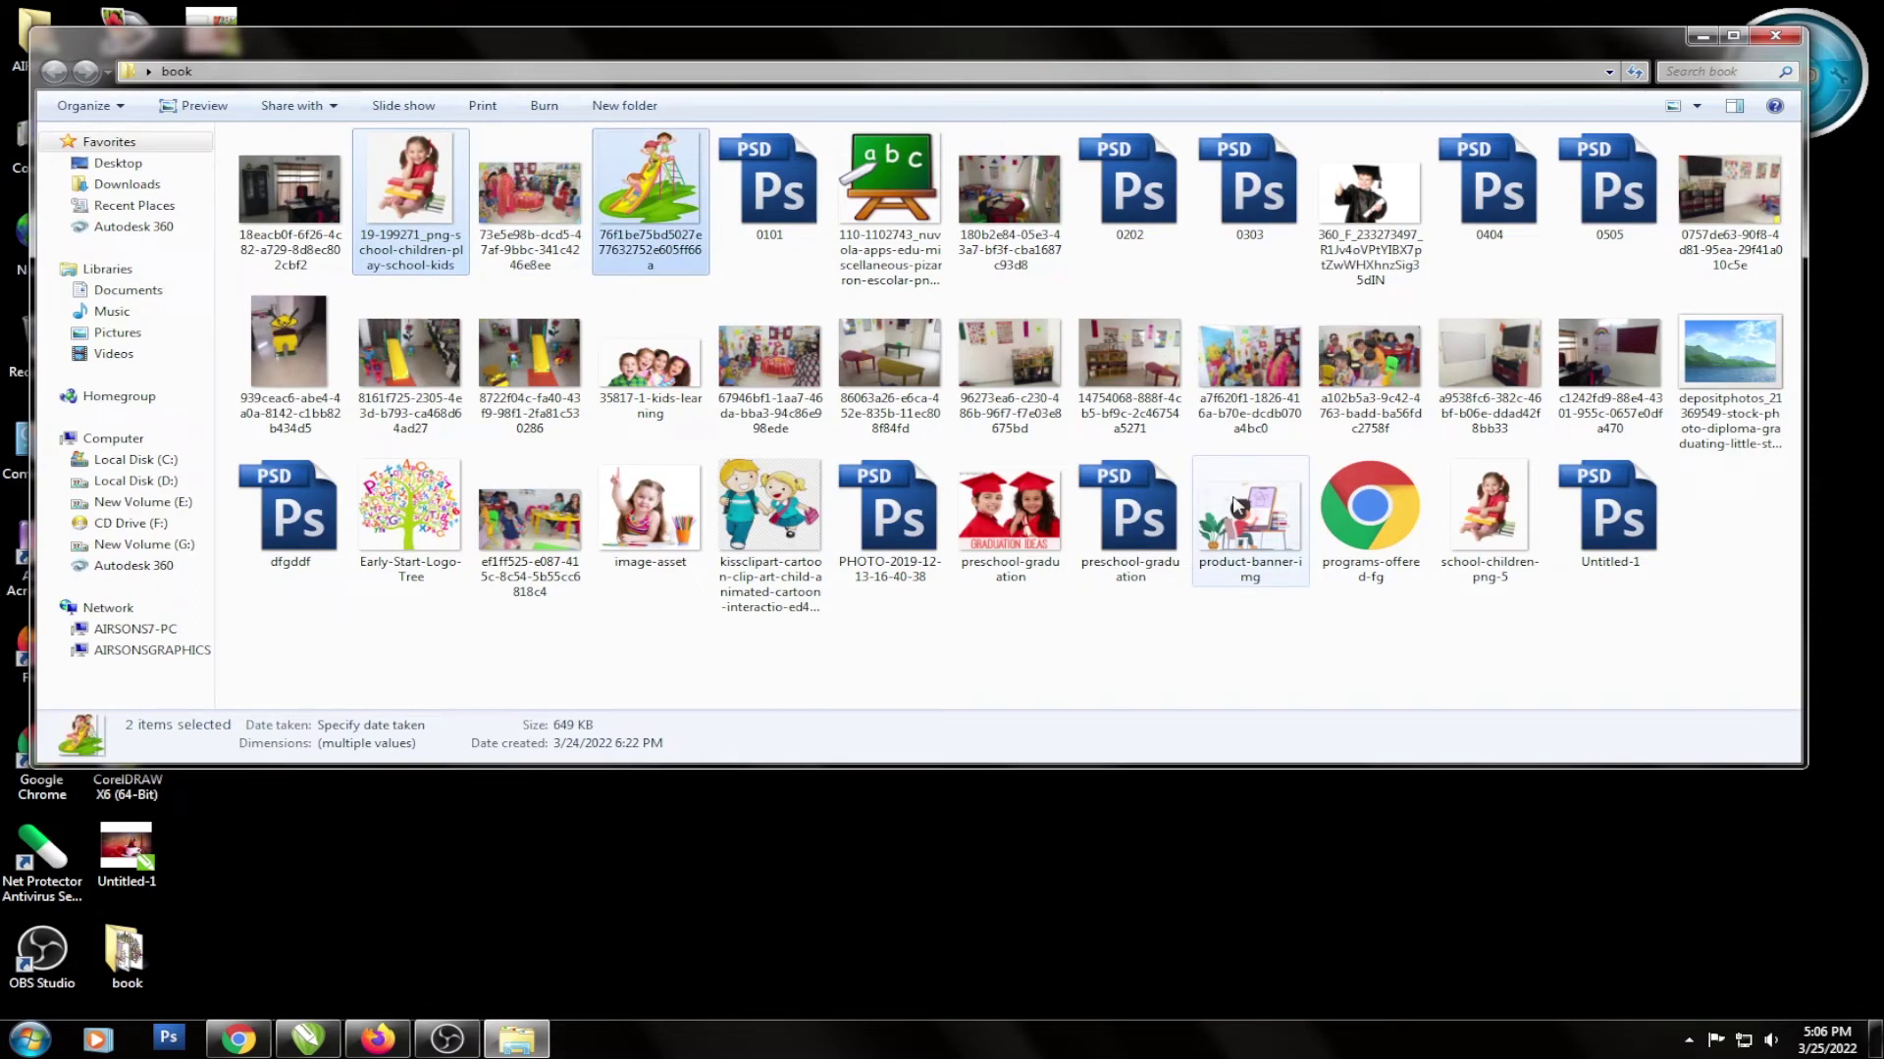
{"action": "left_click", "coordinate": [1489, 520], "text": "ctrl"}
{"action": "left_click", "coordinate": [1608, 520], "text": "ctrl"}
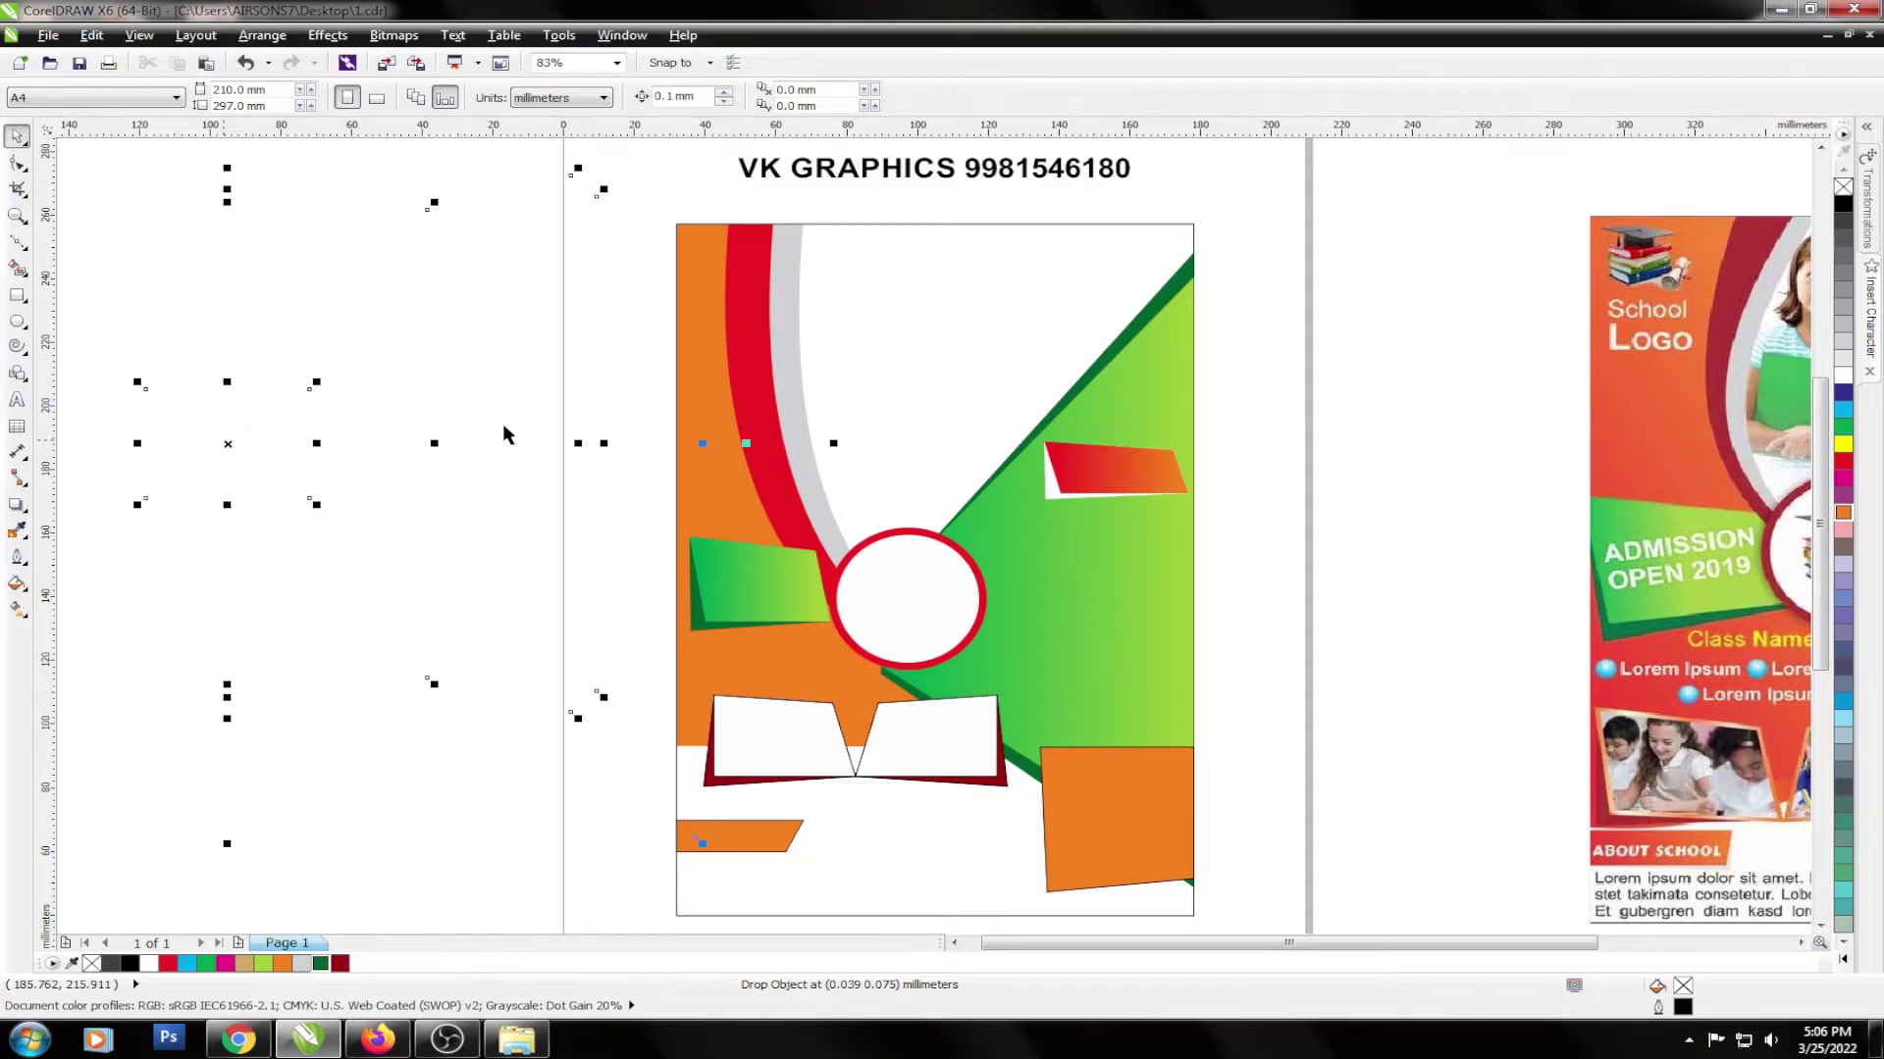
PowerClip the girl-with-books photo into the flyer and move it up to the top.
{"action": "scroll", "coordinate": [400, 385], "scroll_direction": "down", "scroll_amount": 4}
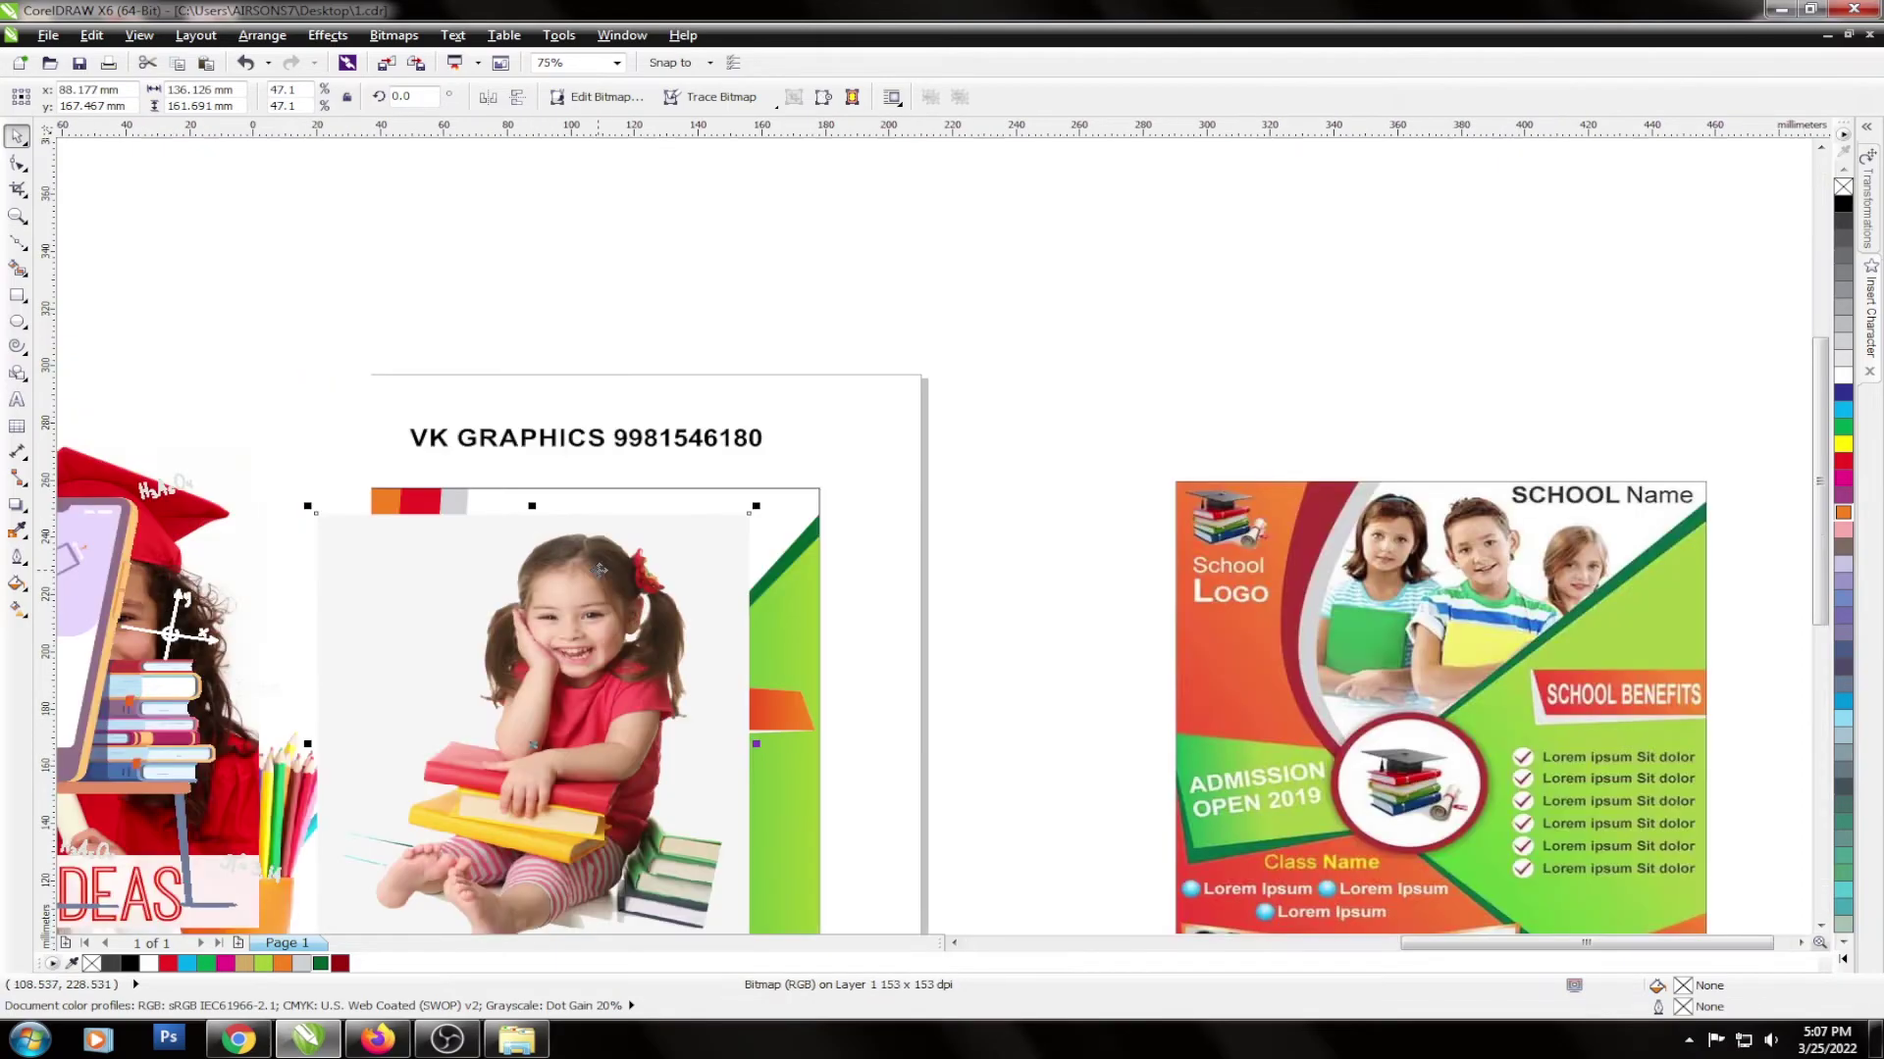
{"action": "left_click", "coordinate": [649, 560]}
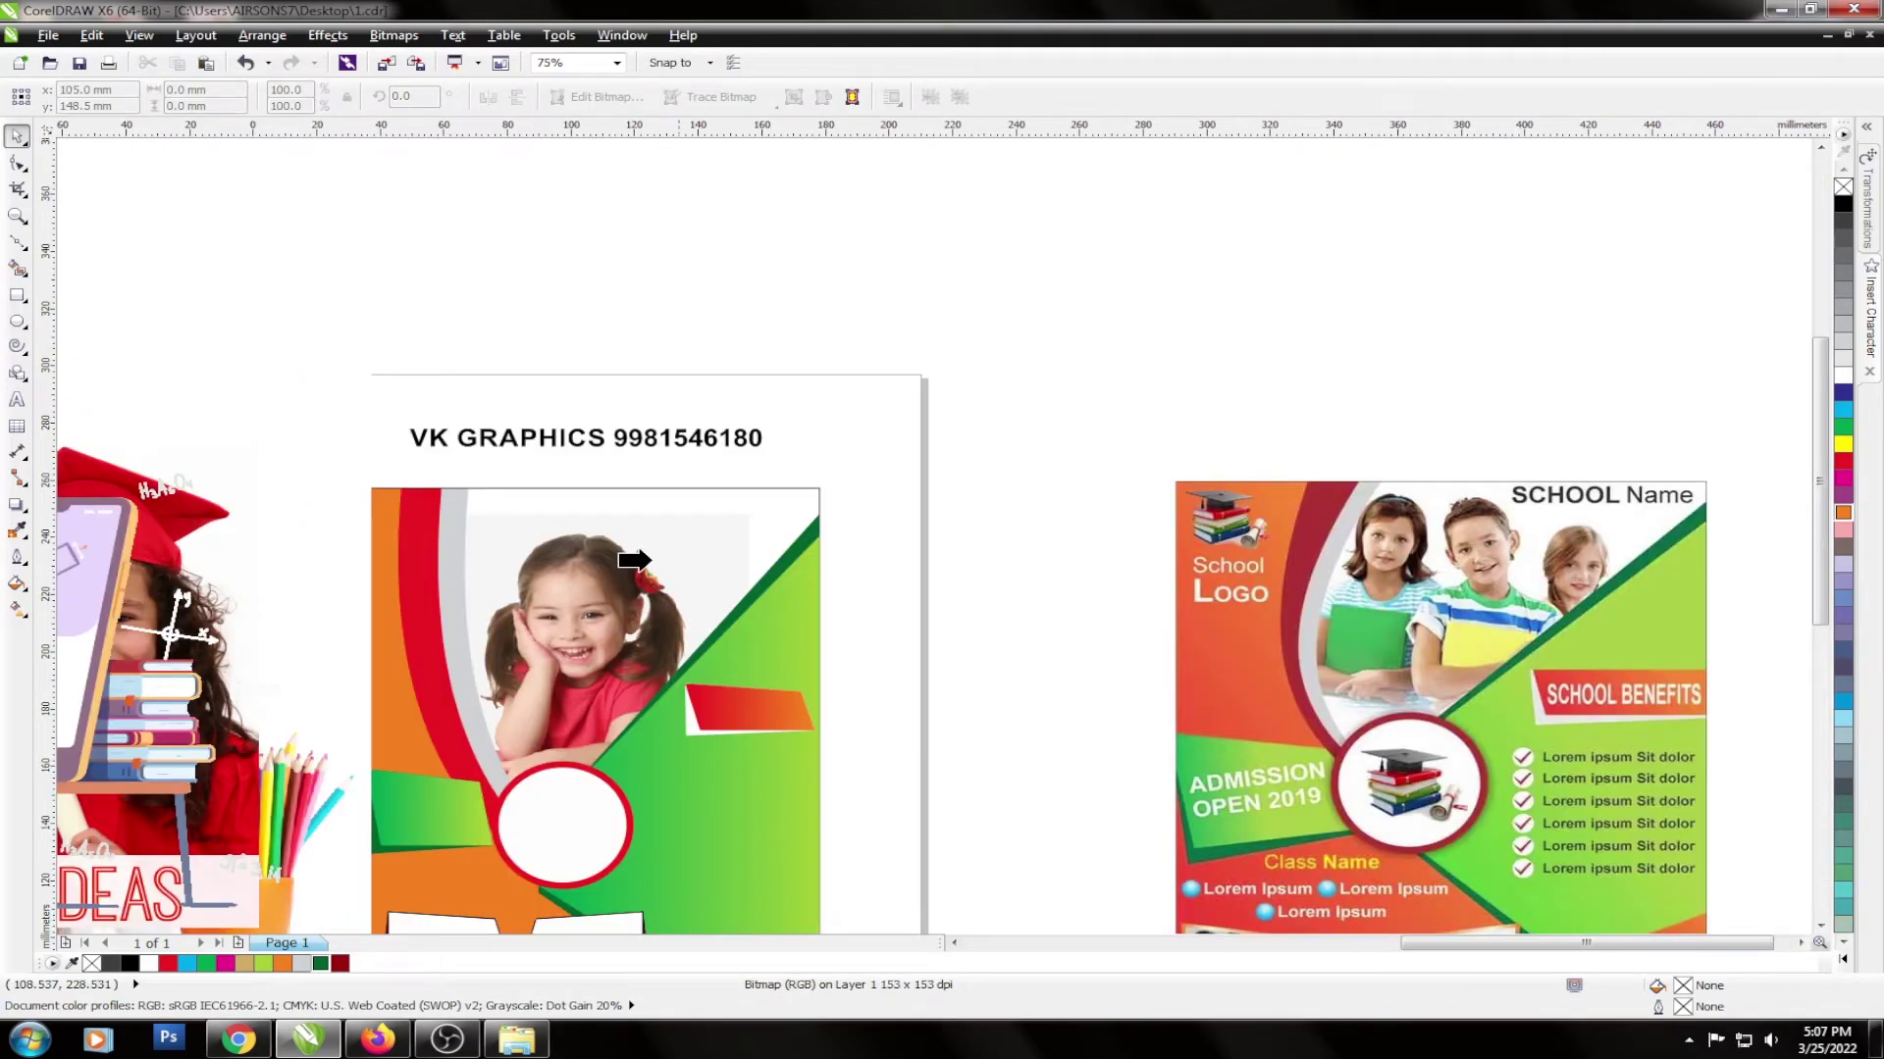
{"action": "left_click", "coordinate": [650, 560]}
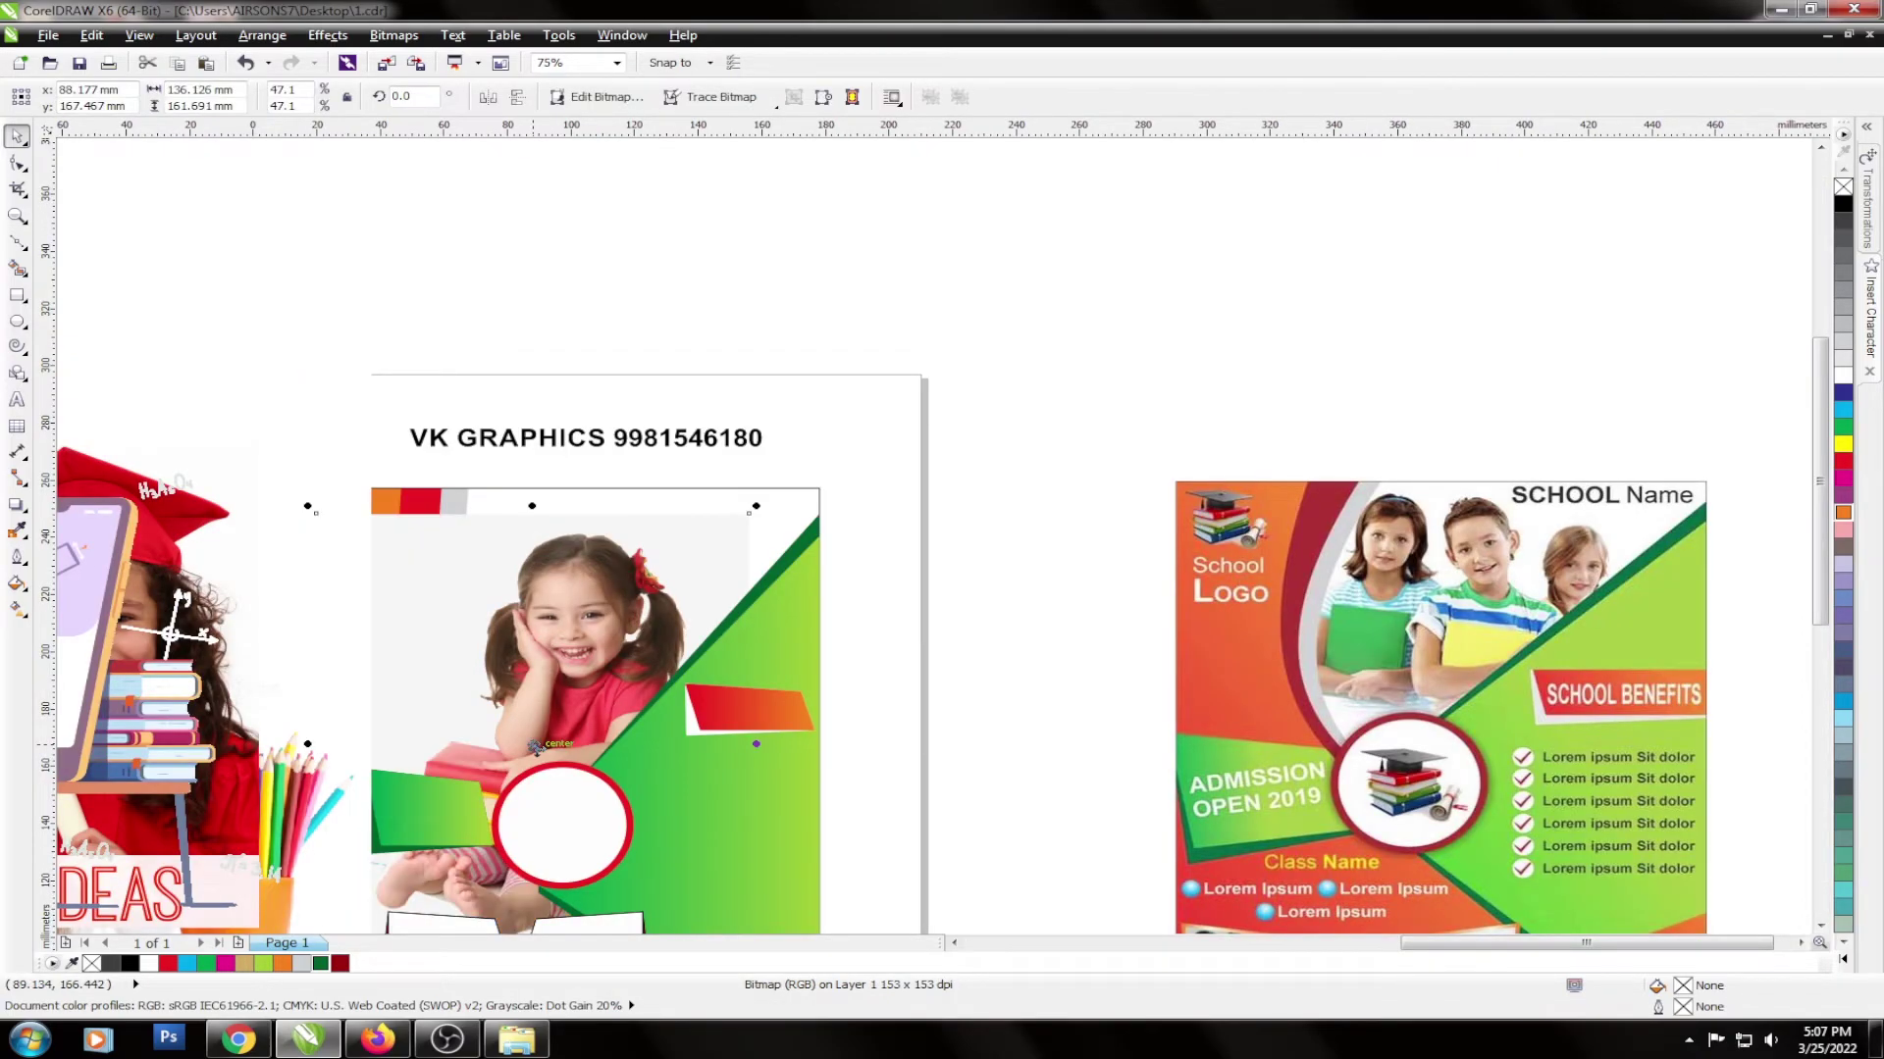
{"action": "left_click_drag", "start_coordinate": [534, 747], "coordinate": [582, 607]}
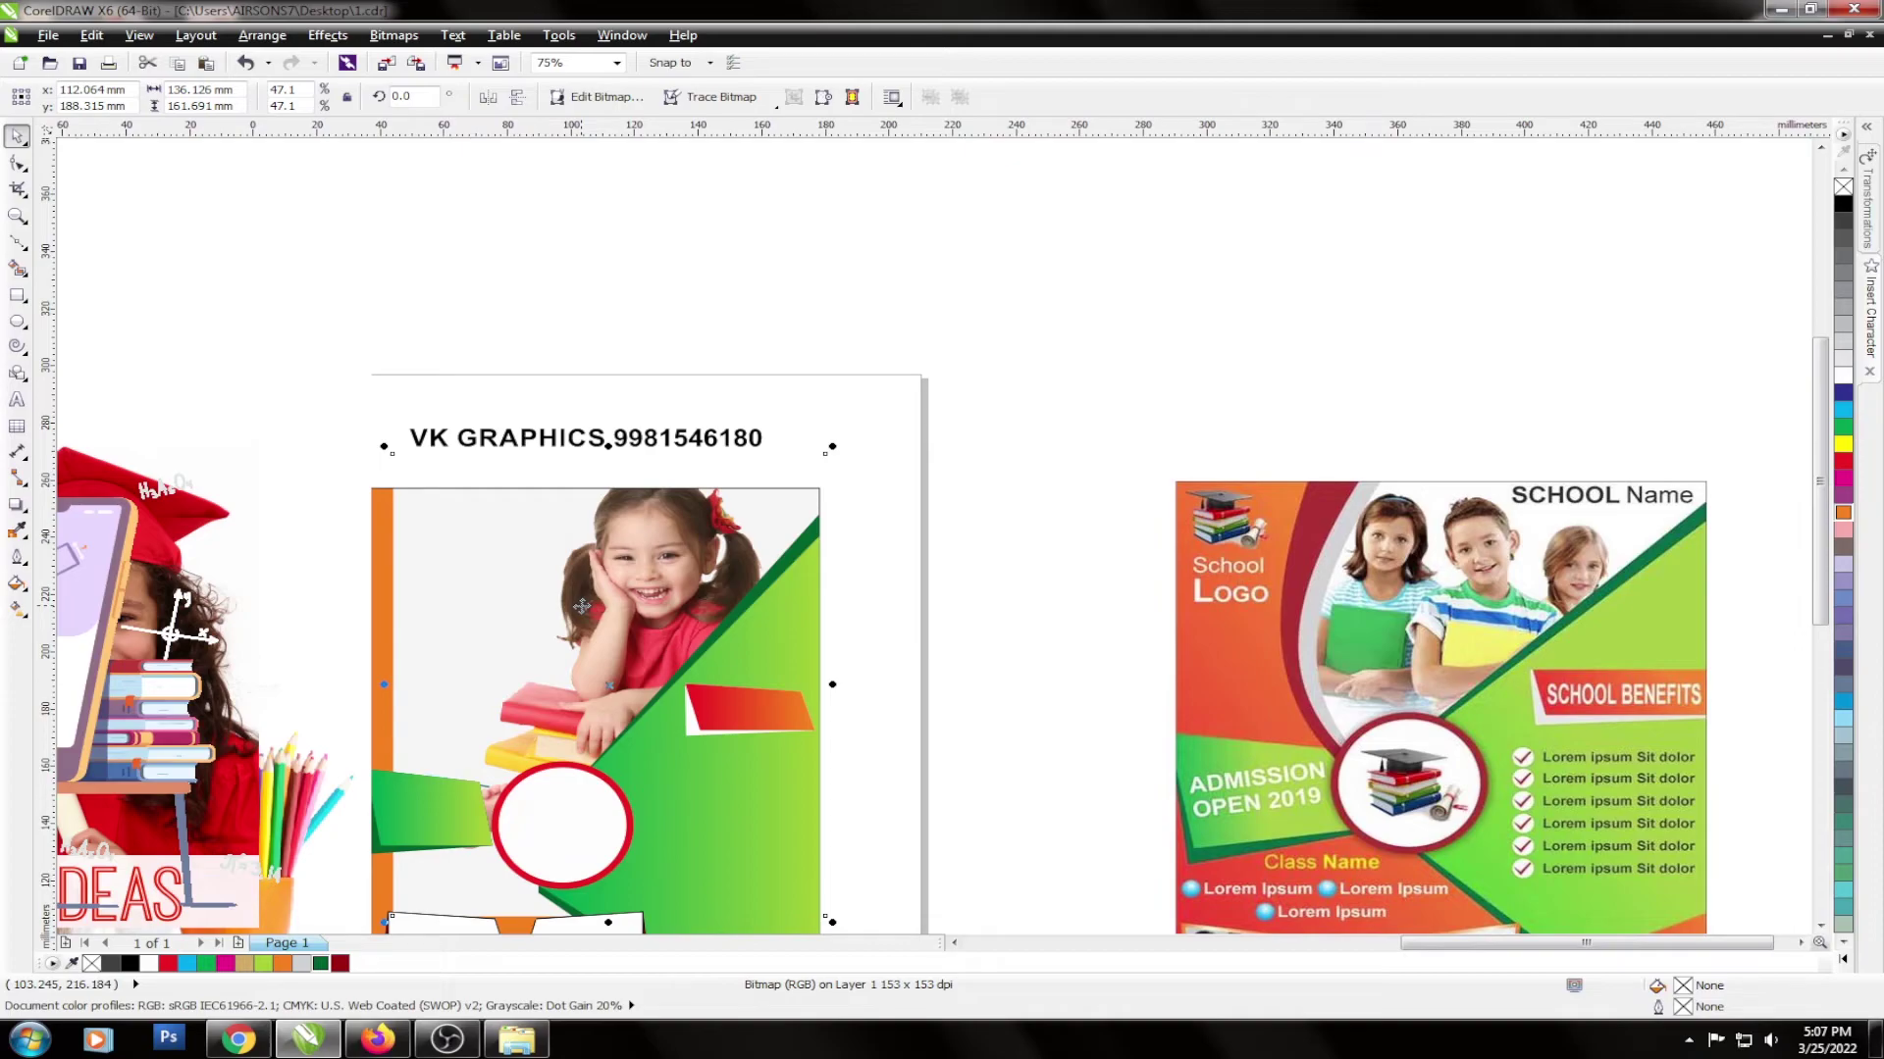
{"action": "key", "text": "Down"}
{"action": "scroll", "coordinate": [883, 343], "scroll_direction": "down", "scroll_amount": 2}
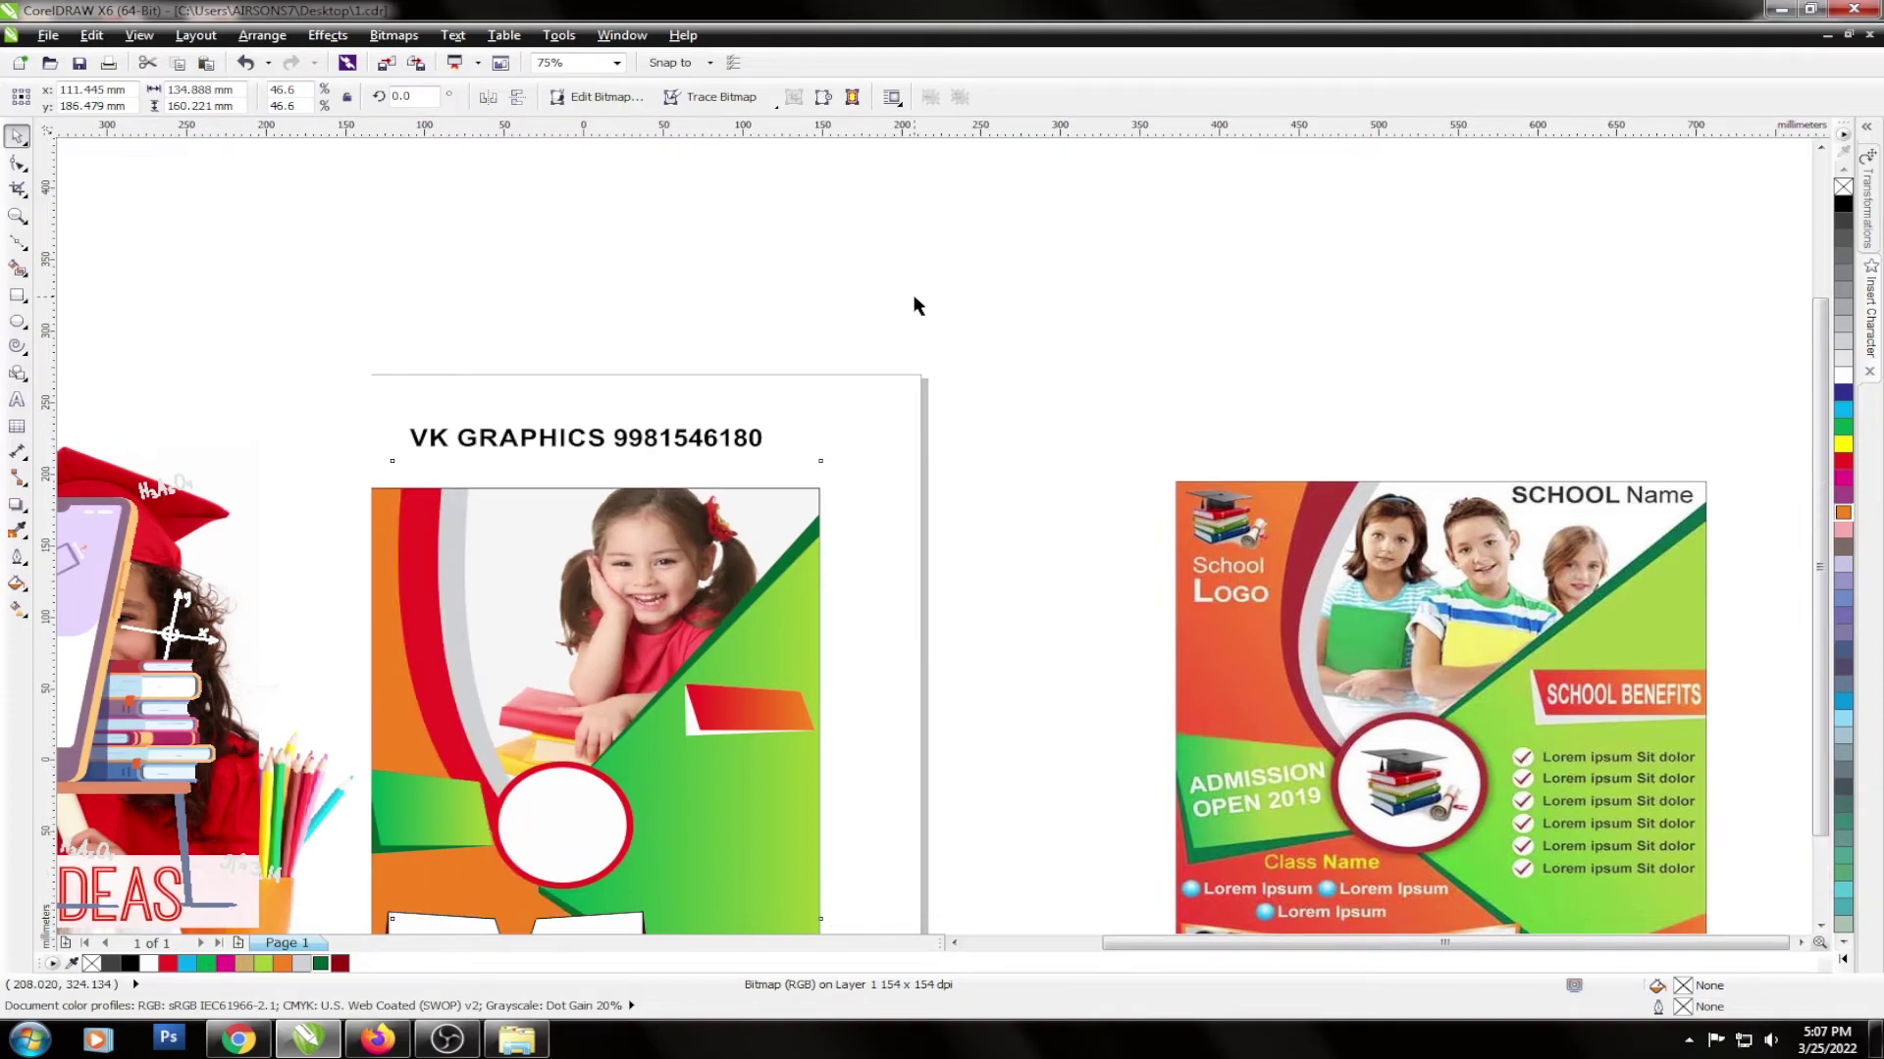
{"action": "left_click", "coordinate": [913, 305]}
{"action": "scroll", "coordinate": [914, 305], "scroll_direction": "down", "scroll_amount": 2}
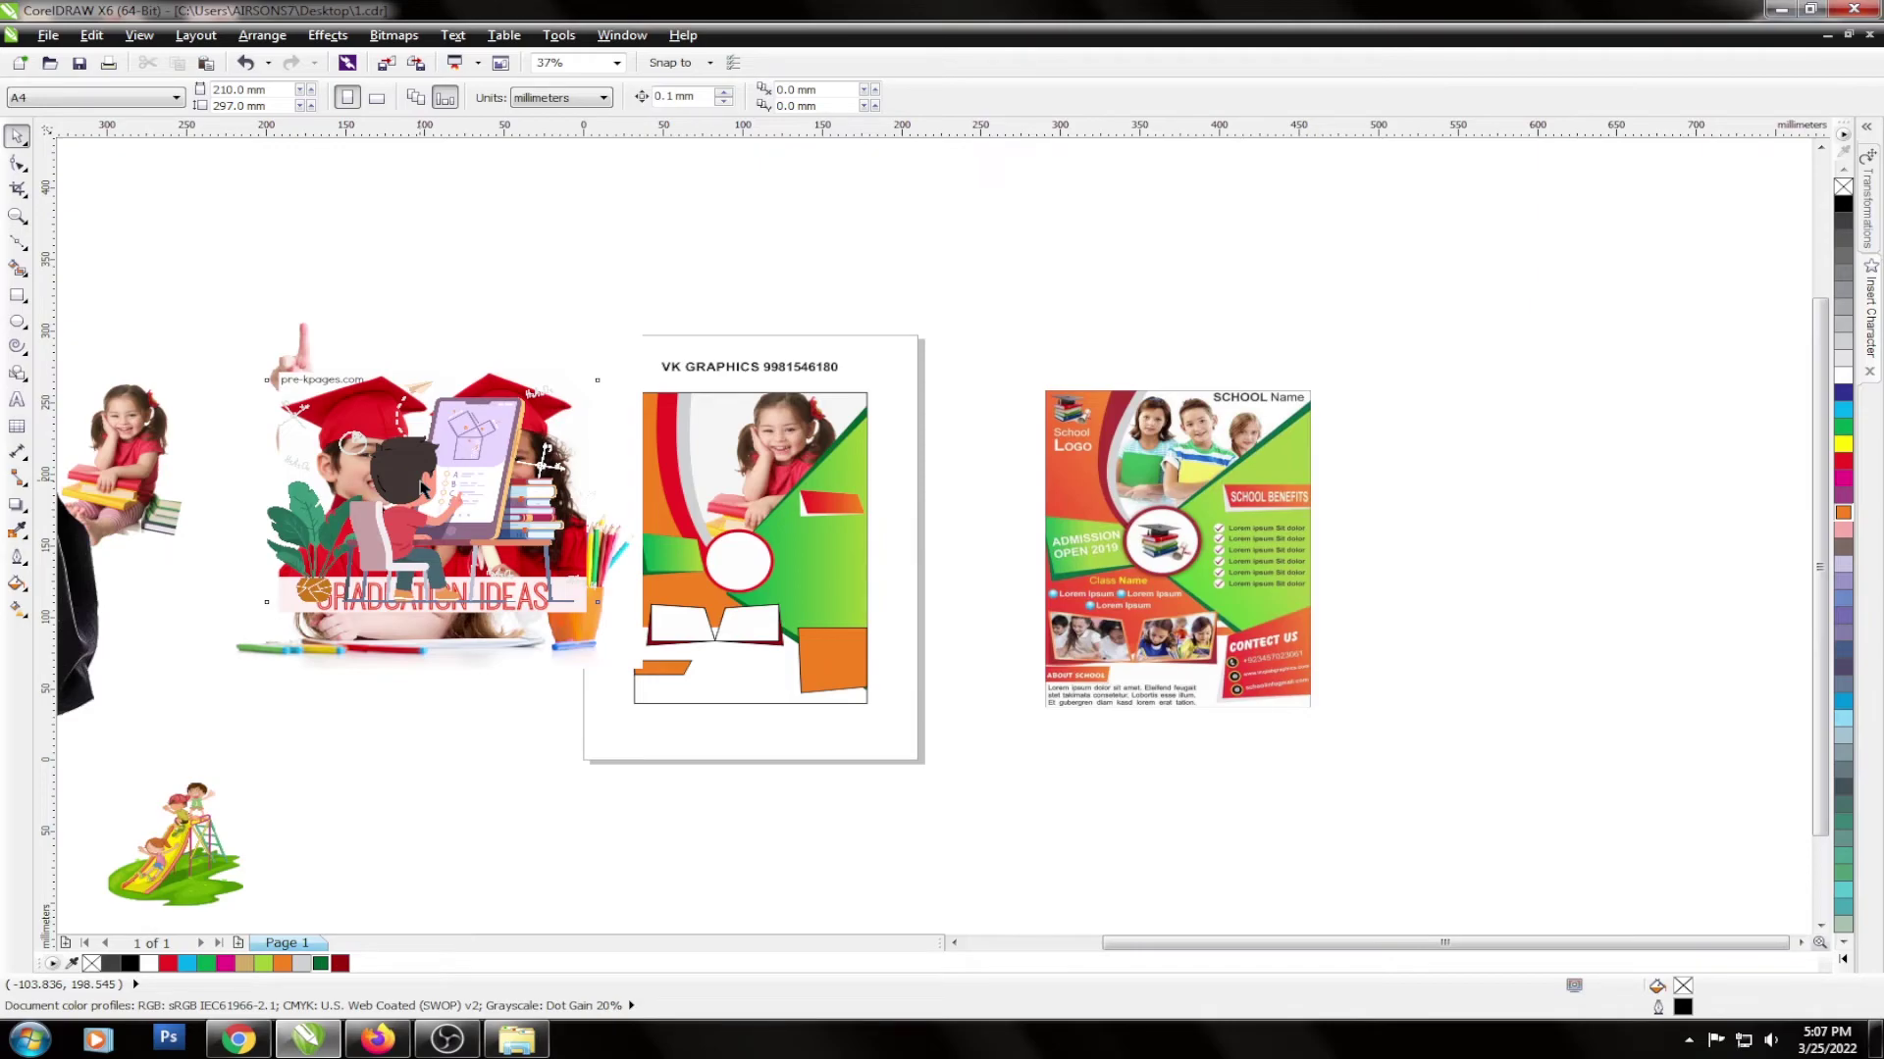
Move the cartoon boy image aside and shrink the slide clipart onto the flyer's bottom.
{"action": "left_click_drag", "start_coordinate": [422, 487], "coordinate": [613, 657]}
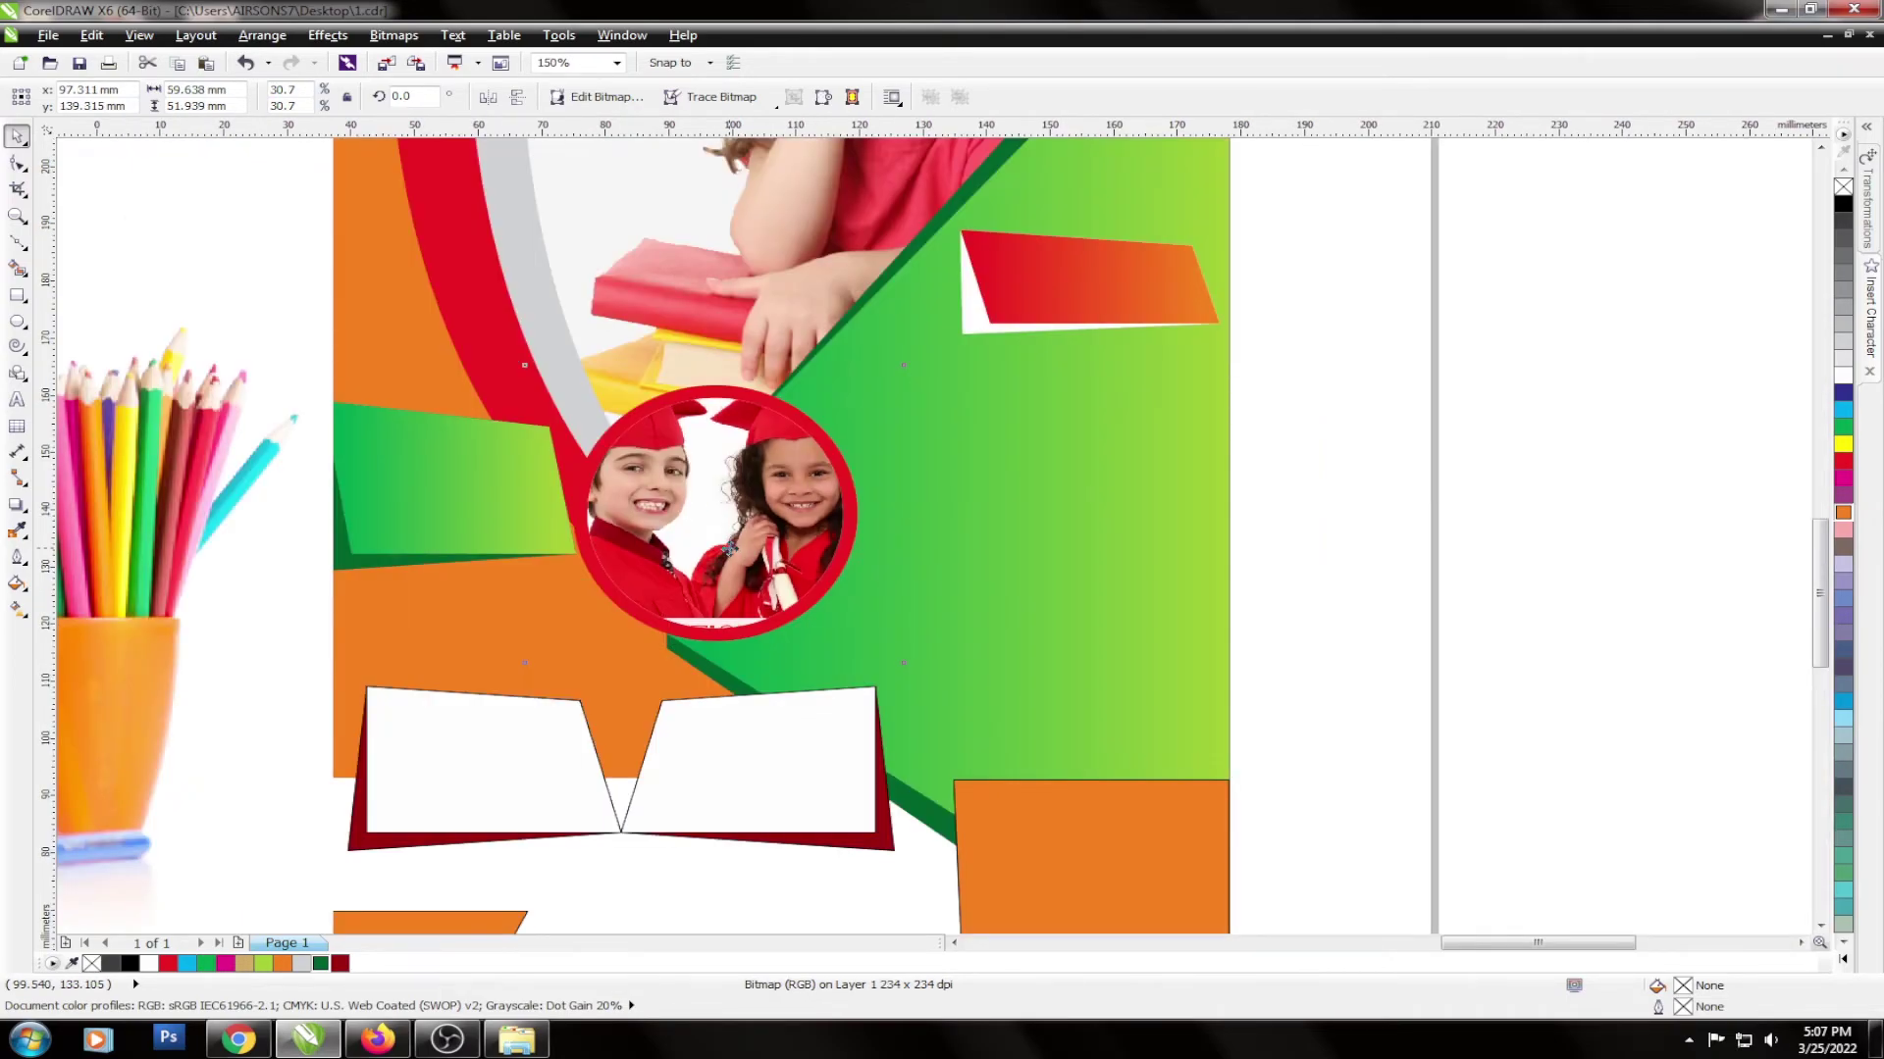
{"action": "scroll", "coordinate": [866, 587], "scroll_direction": "down", "scroll_amount": 2}
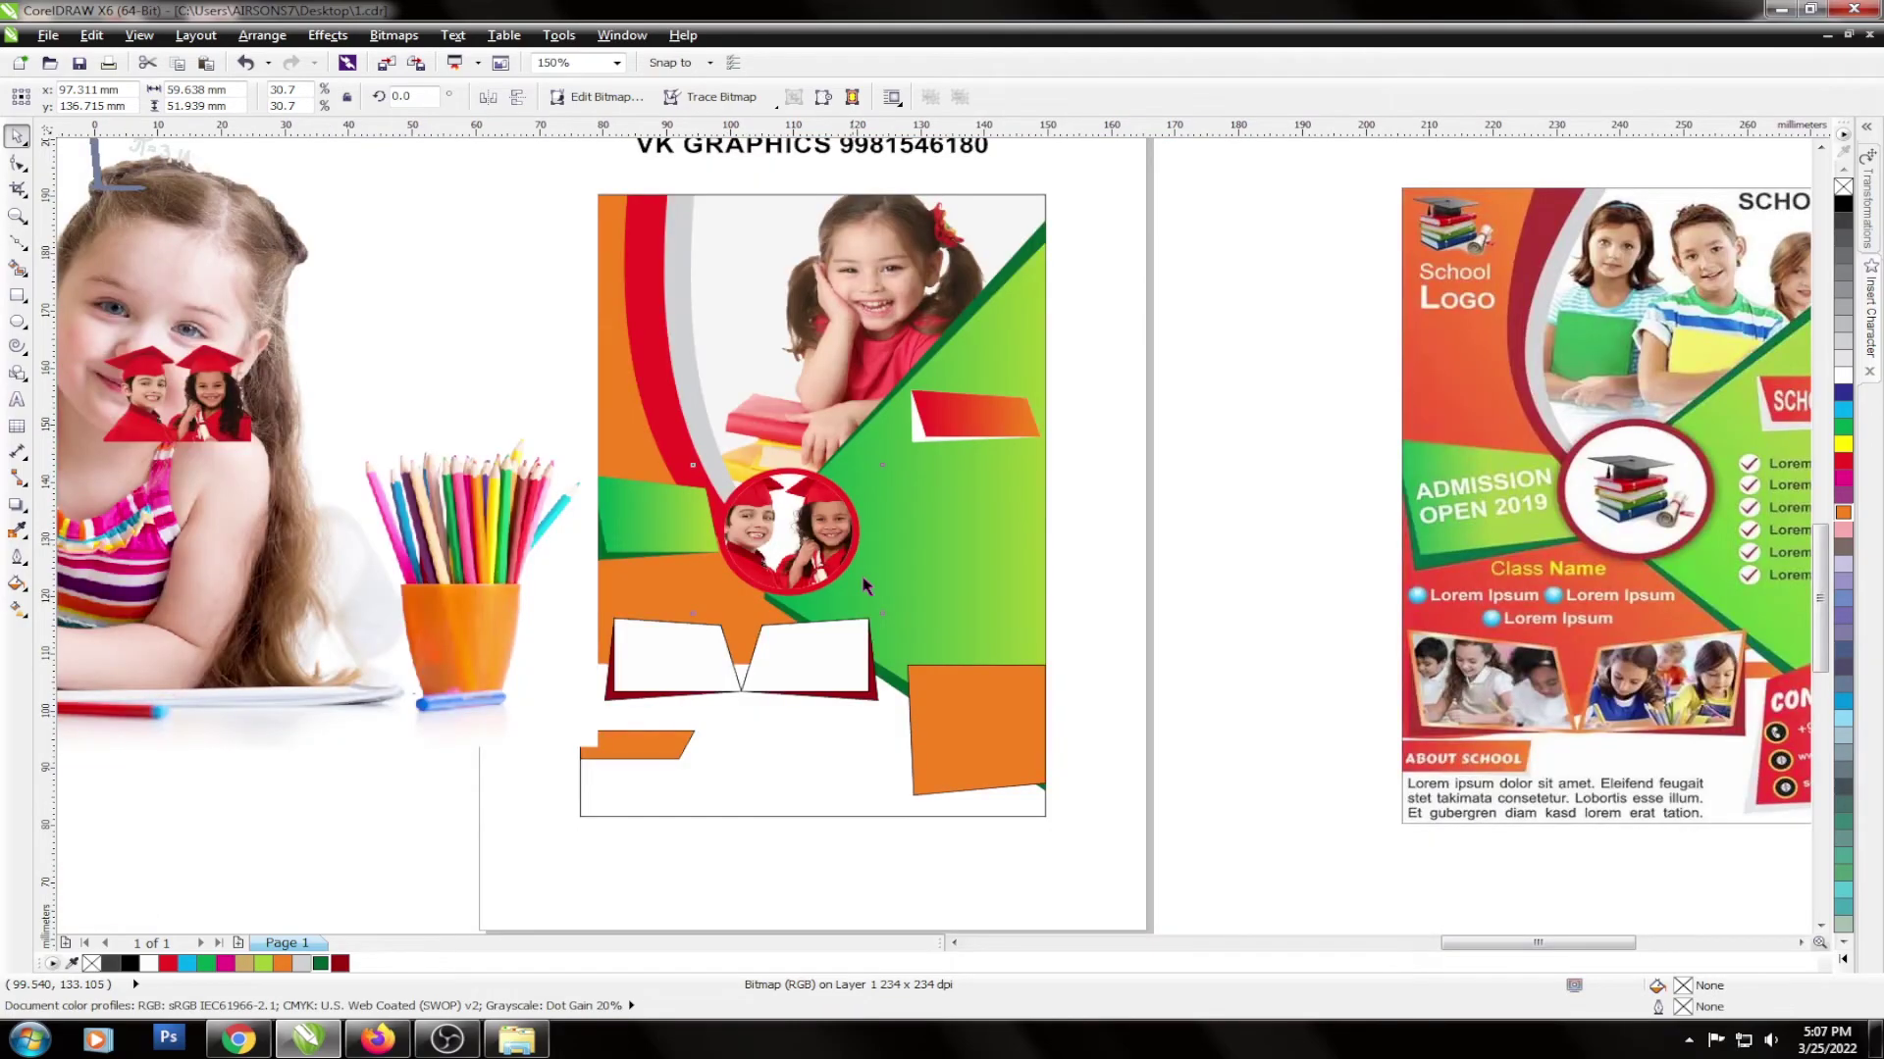
{"action": "scroll", "coordinate": [865, 587], "scroll_direction": "down", "scroll_amount": 3}
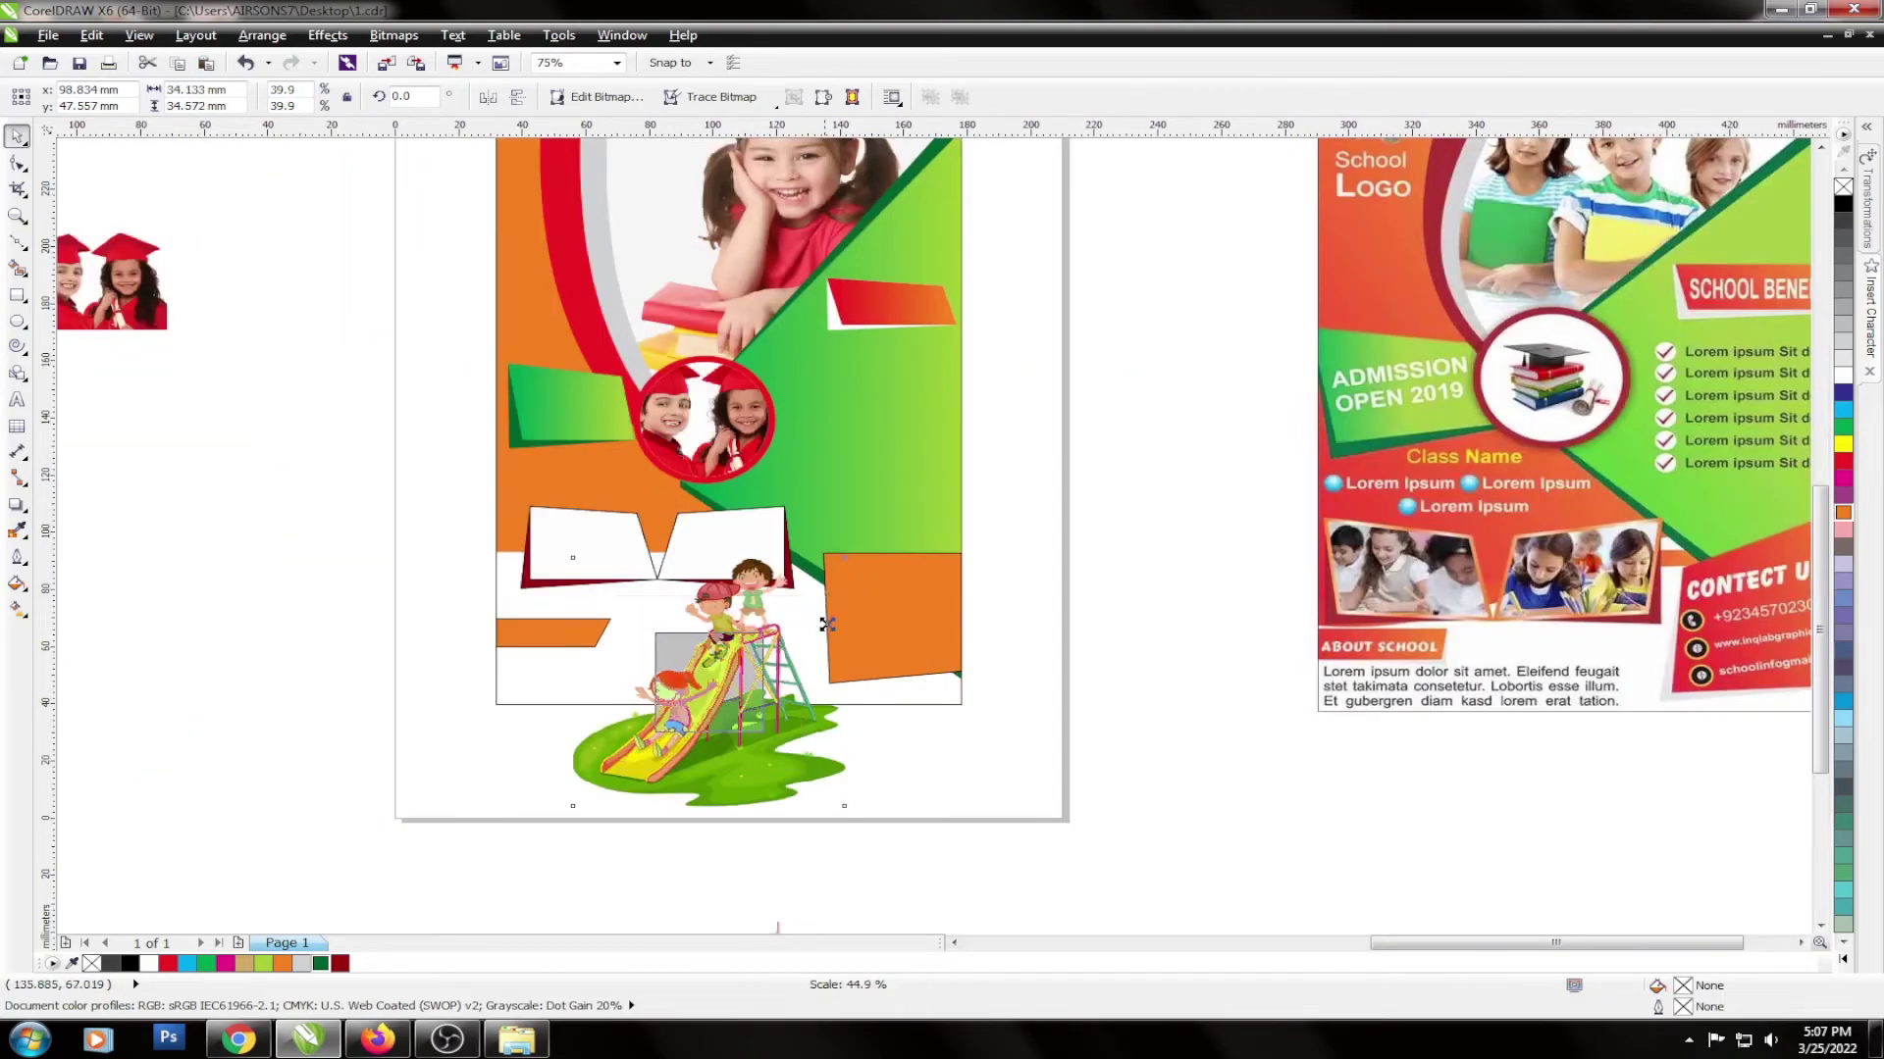
{"action": "left_click_drag", "start_coordinate": [827, 625], "coordinate": [719, 648]}
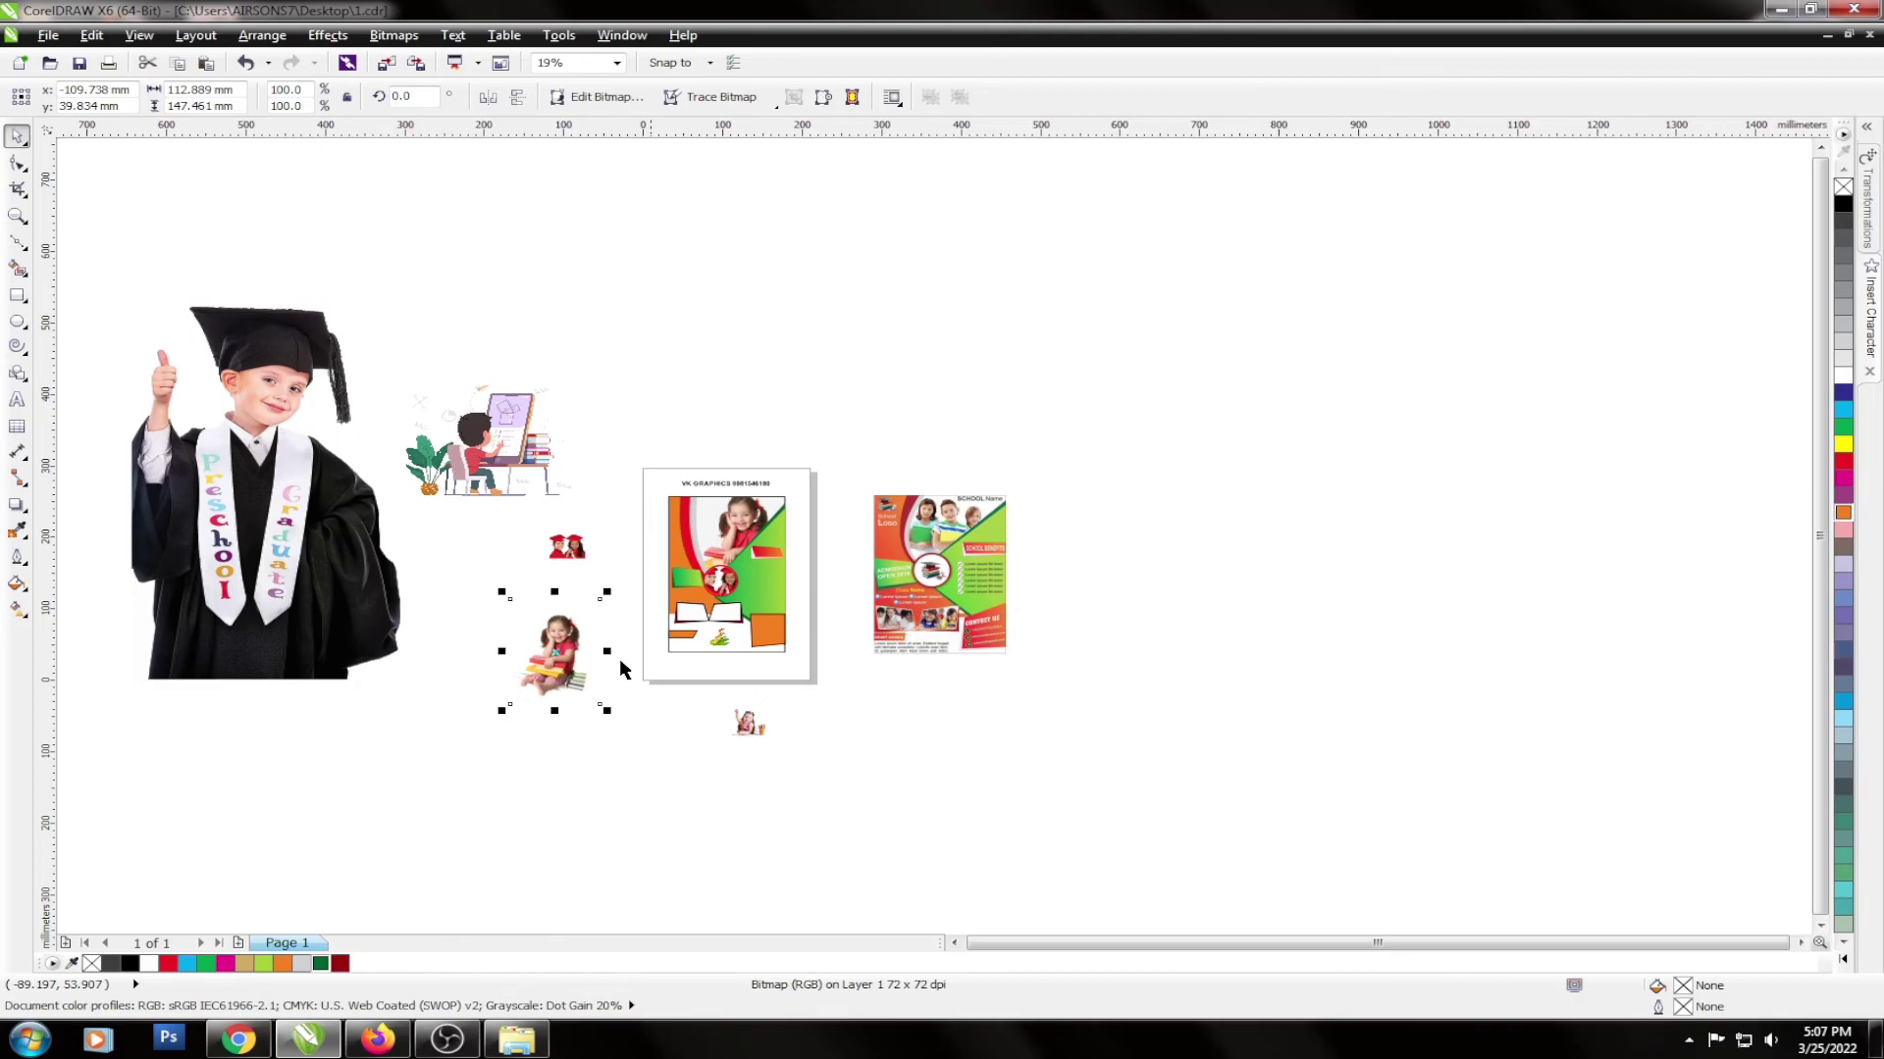
Shrink the placed clipart to fit the flyer page.
{"action": "key", "text": "shift+F4"}
{"action": "left_click_drag", "start_coordinate": [1034, 533], "coordinate": [1050, 550]}
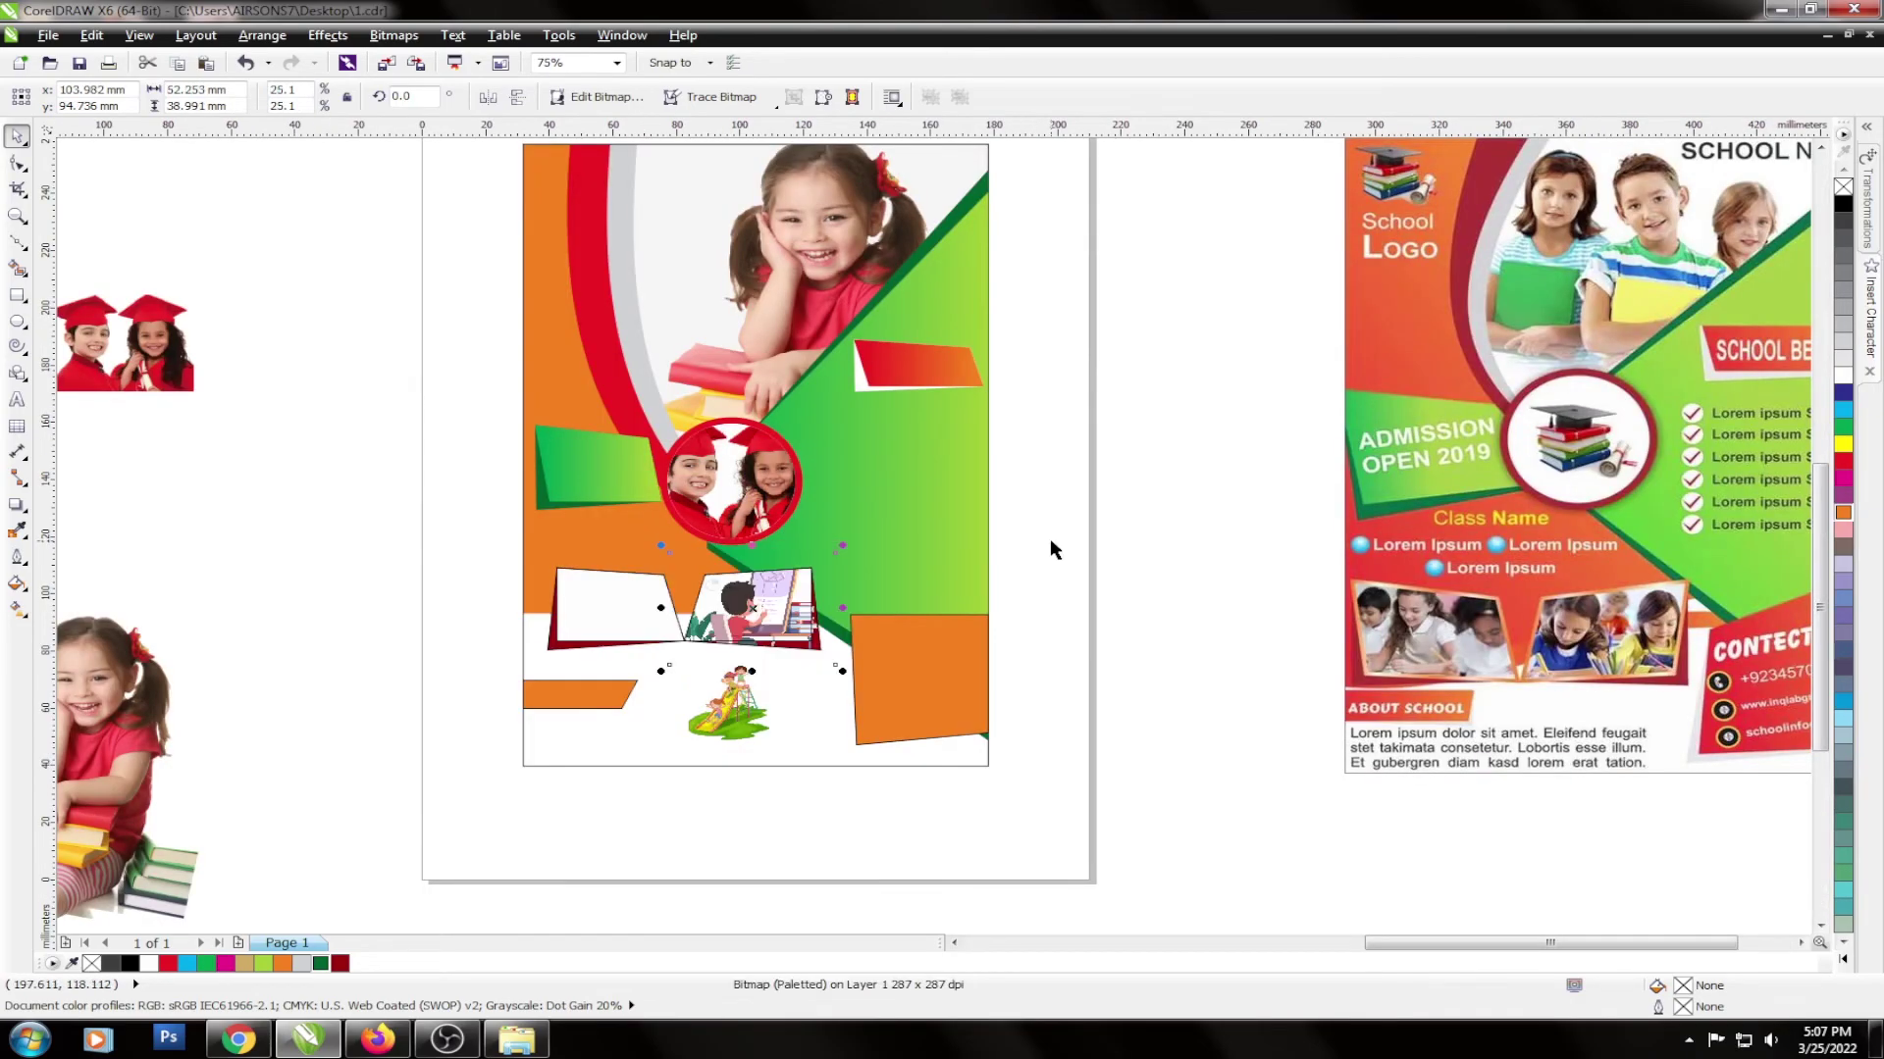
{"action": "key", "text": "F4"}
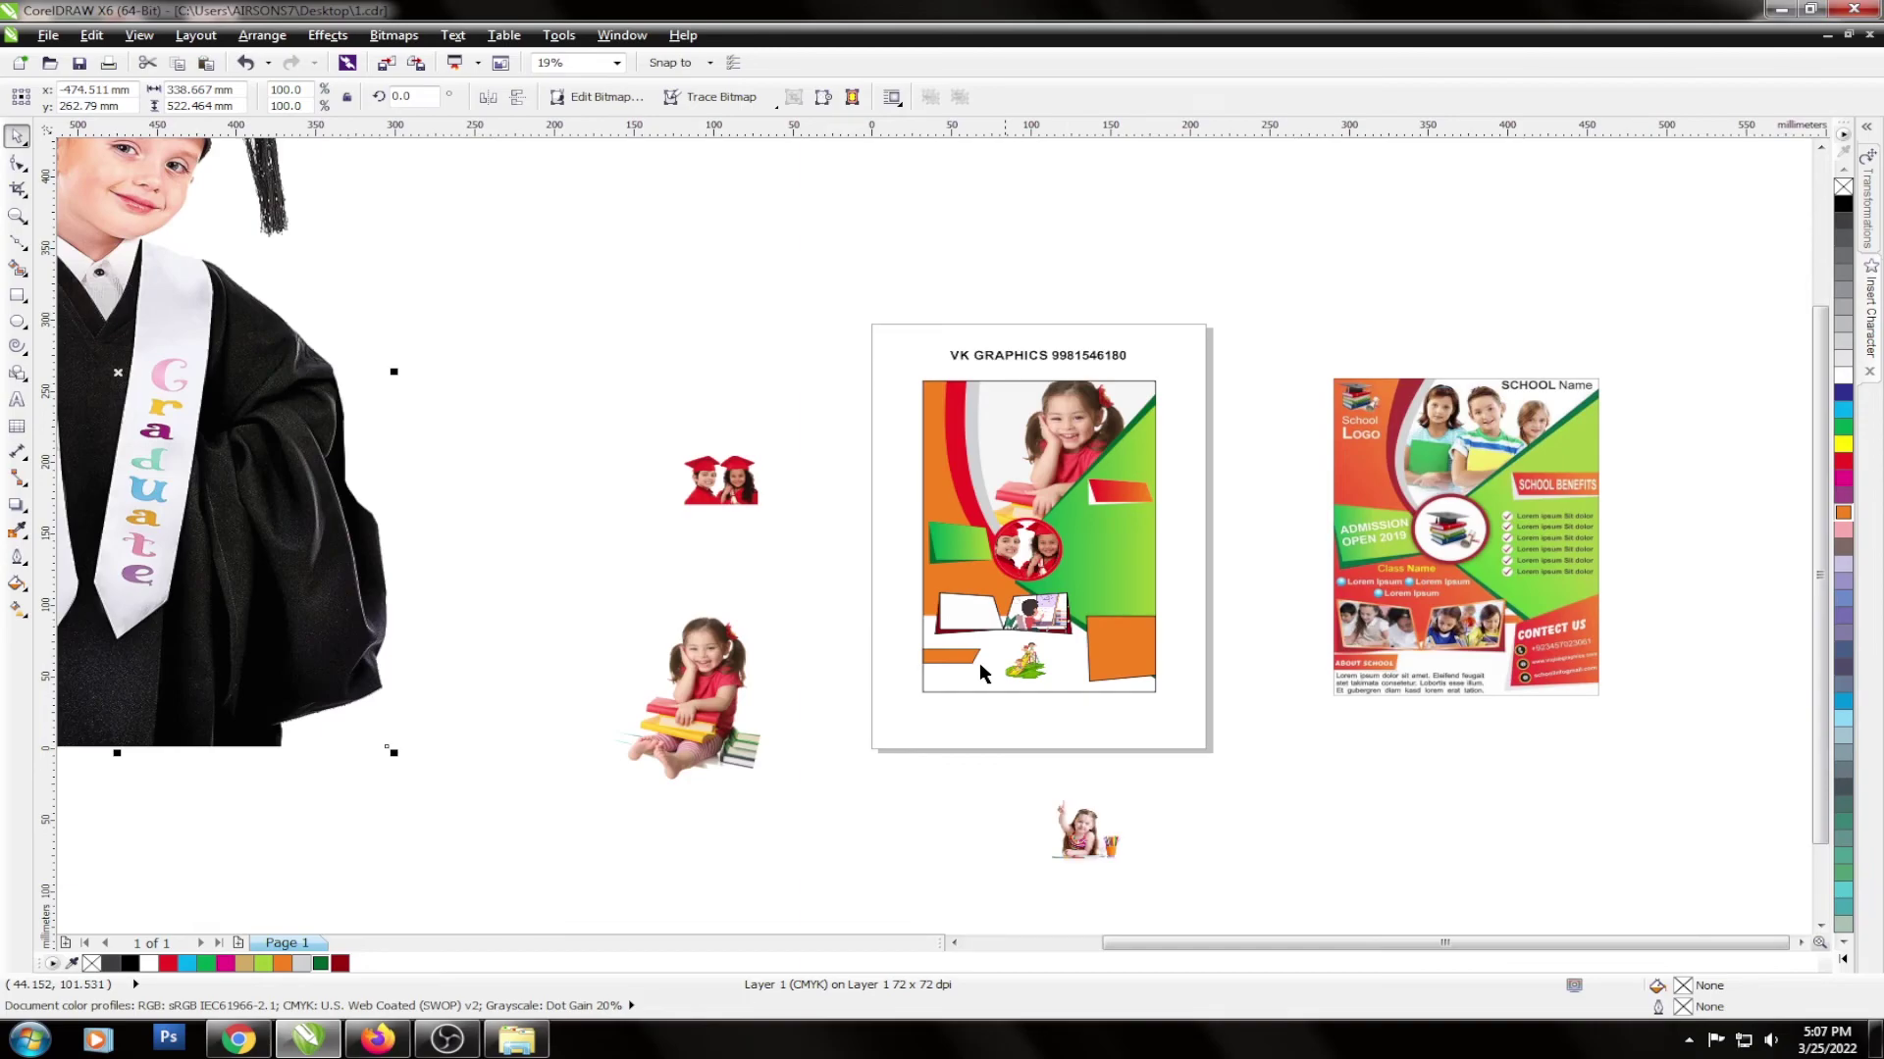
{"action": "key", "text": "shift+F4"}
Select the girl photo and ungroup the left book panel into its two shapes.
{"action": "left_click", "coordinate": [1000, 631]}
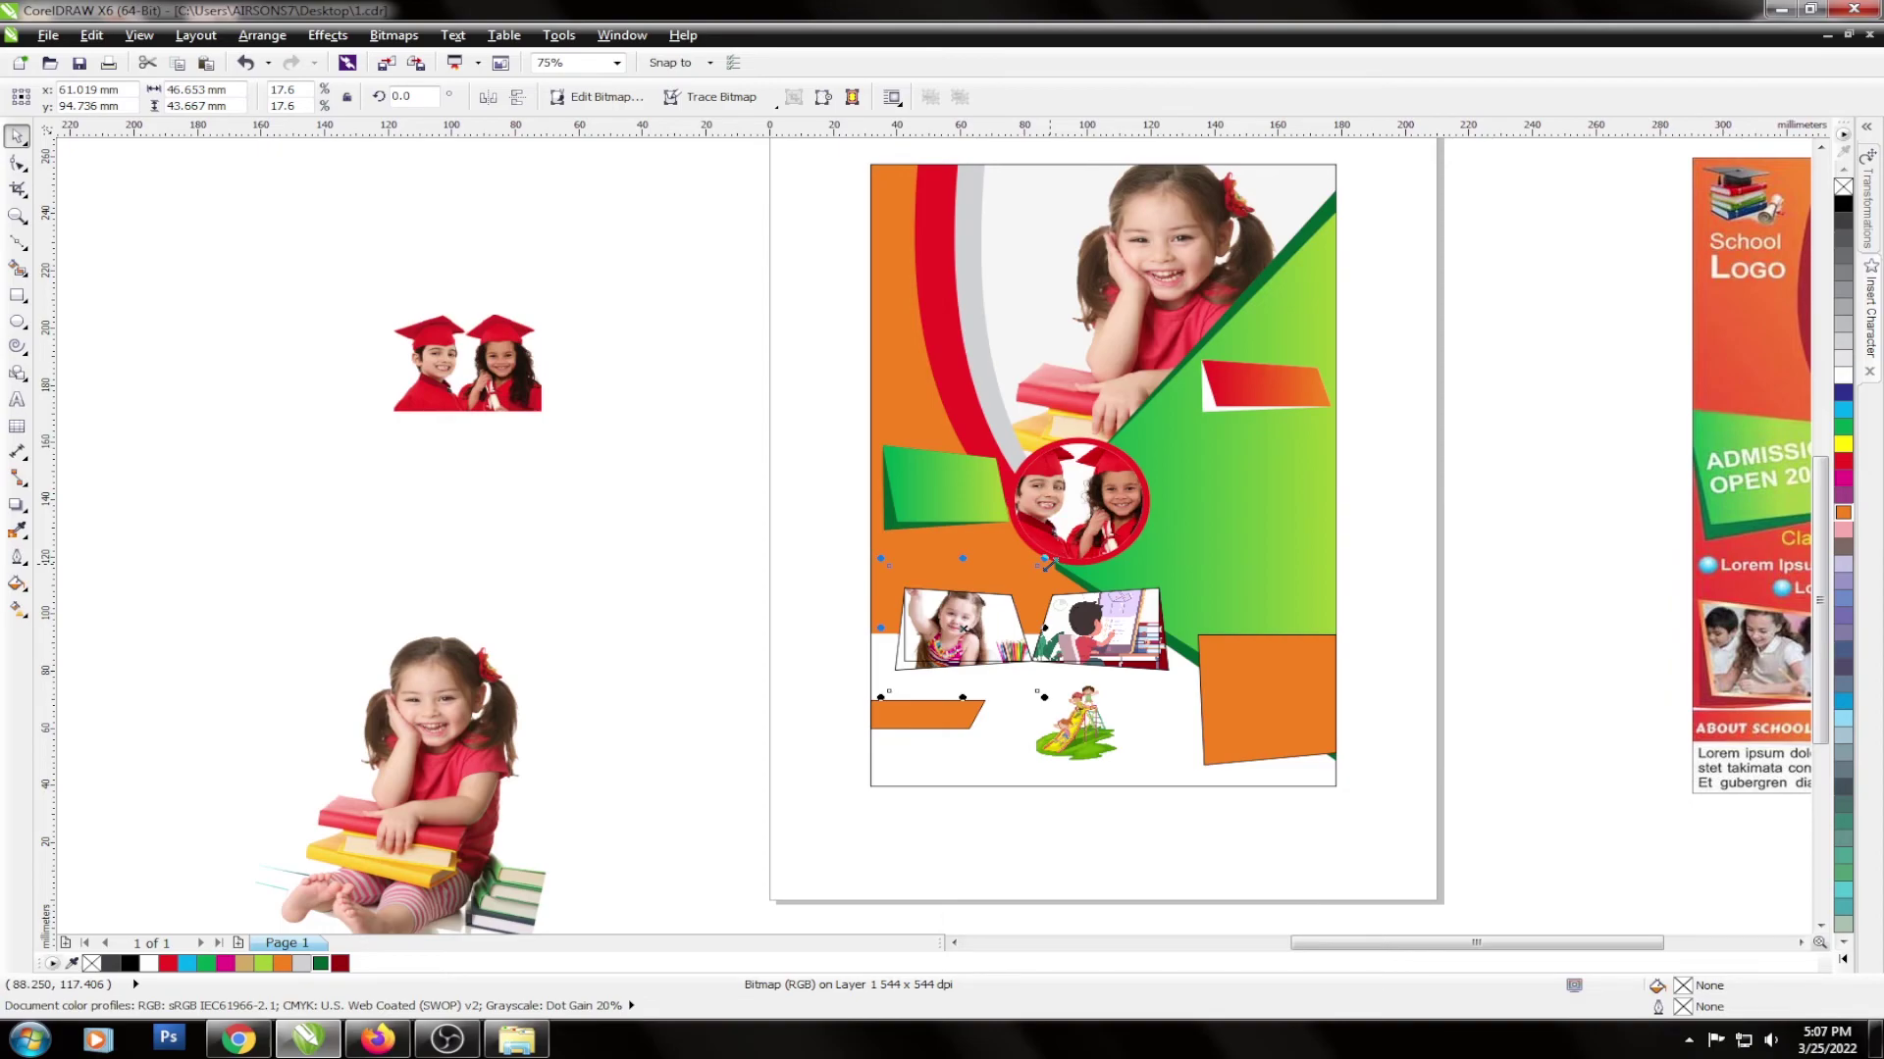
{"action": "scroll", "coordinate": [968, 615], "scroll_direction": "up", "scroll_amount": 2}
{"action": "left_click", "coordinate": [787, 645]}
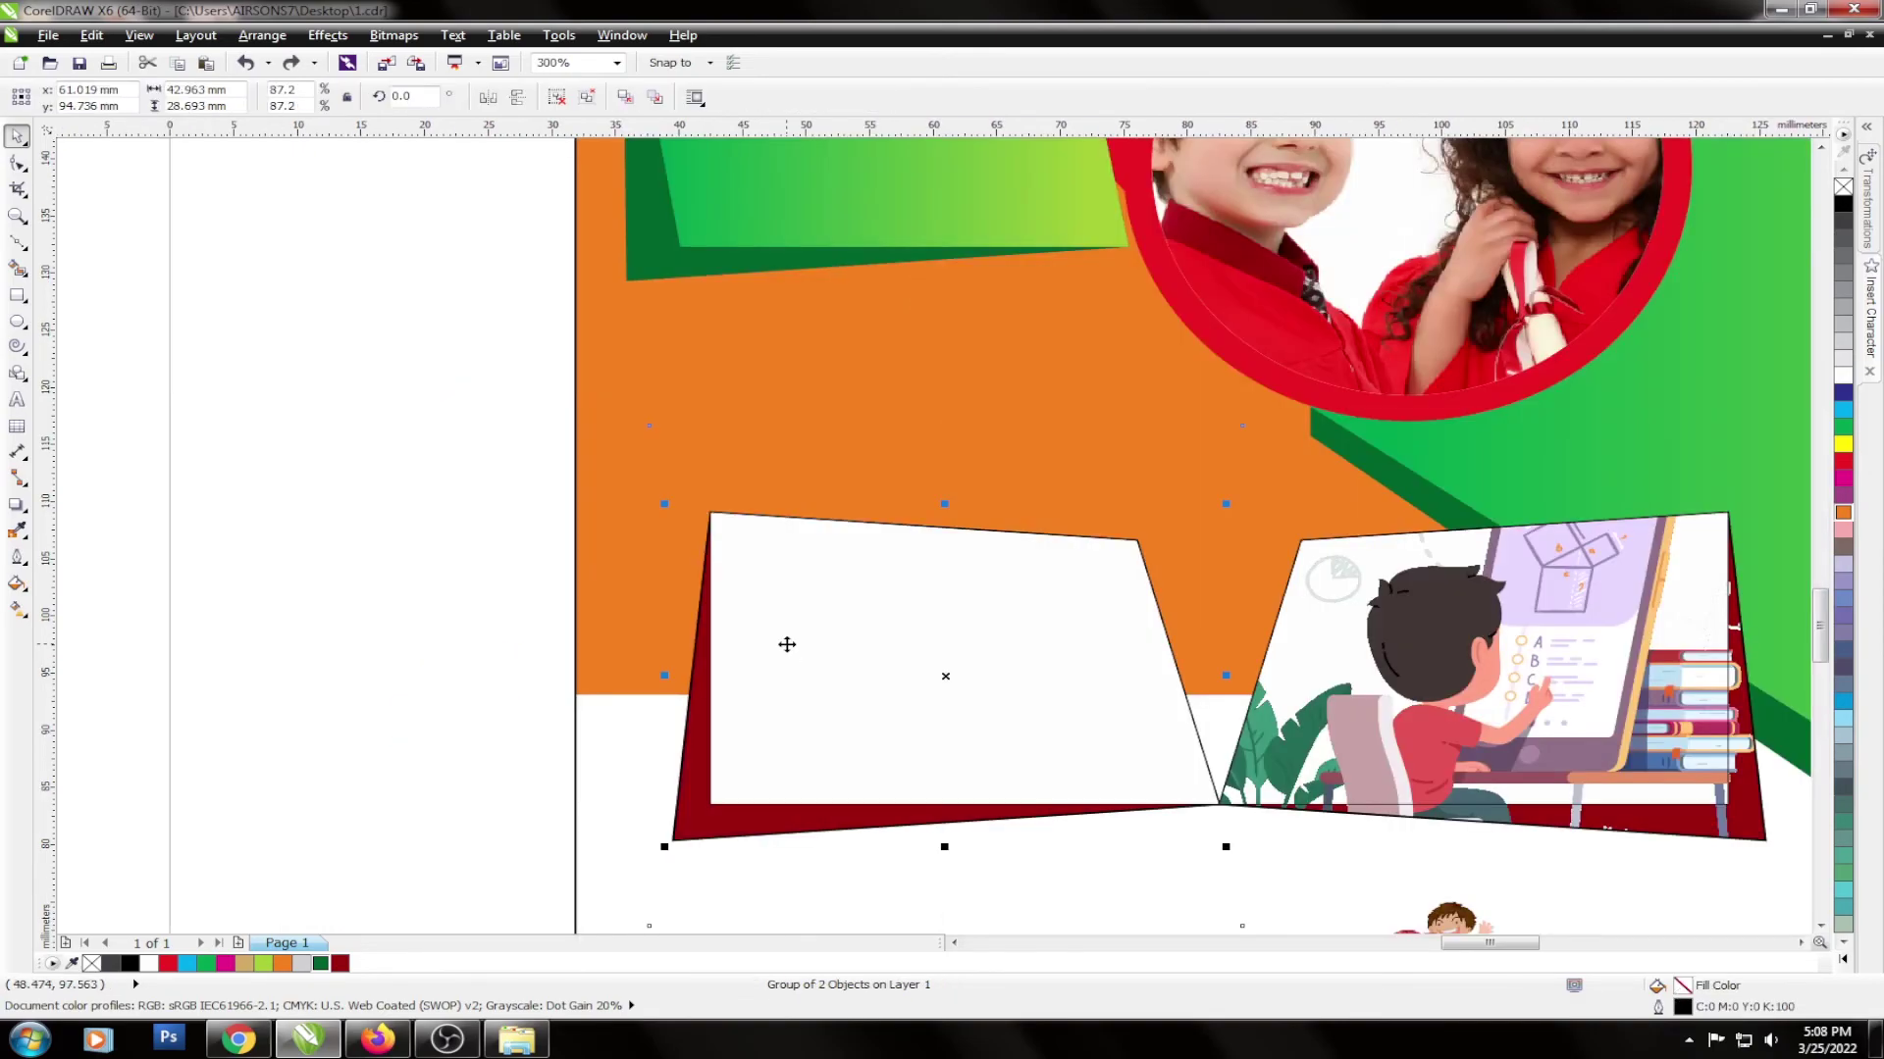
{"action": "key", "text": "ctrl+u"}
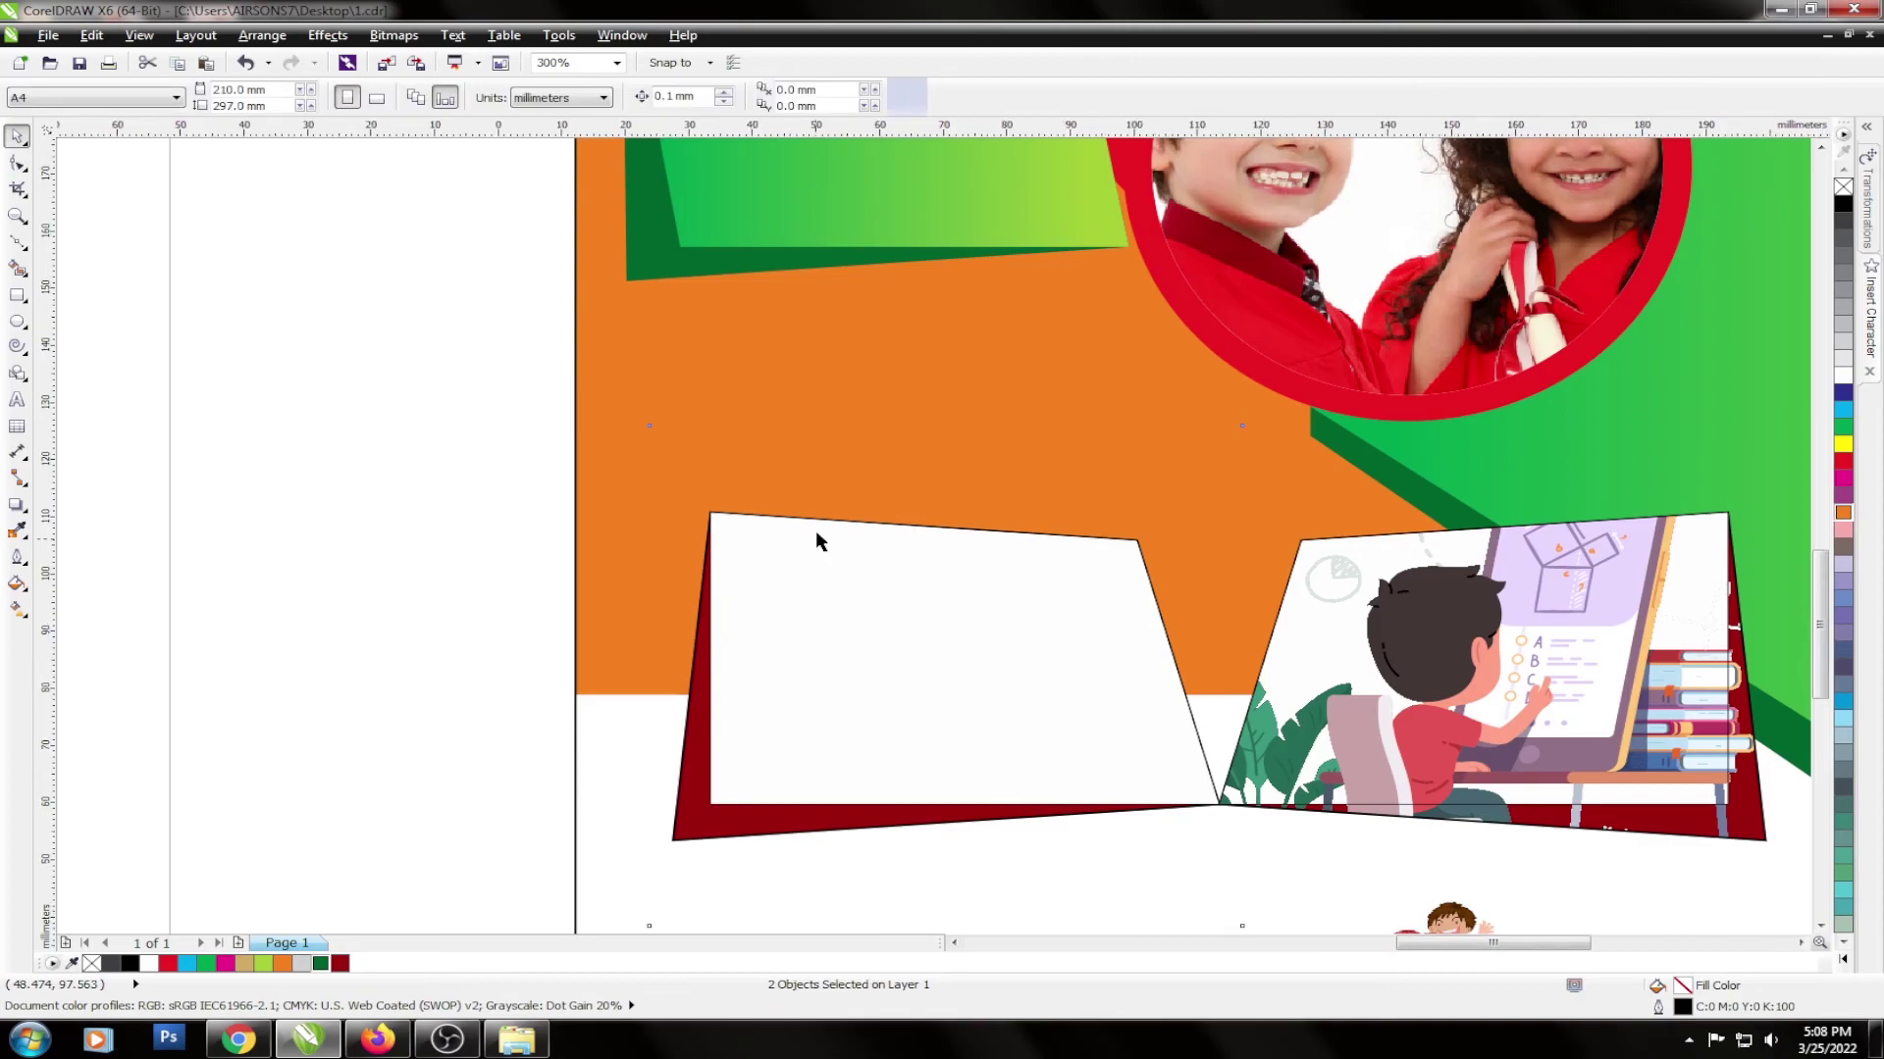
{"action": "scroll", "coordinate": [815, 535], "scroll_direction": "down", "scroll_amount": 3}
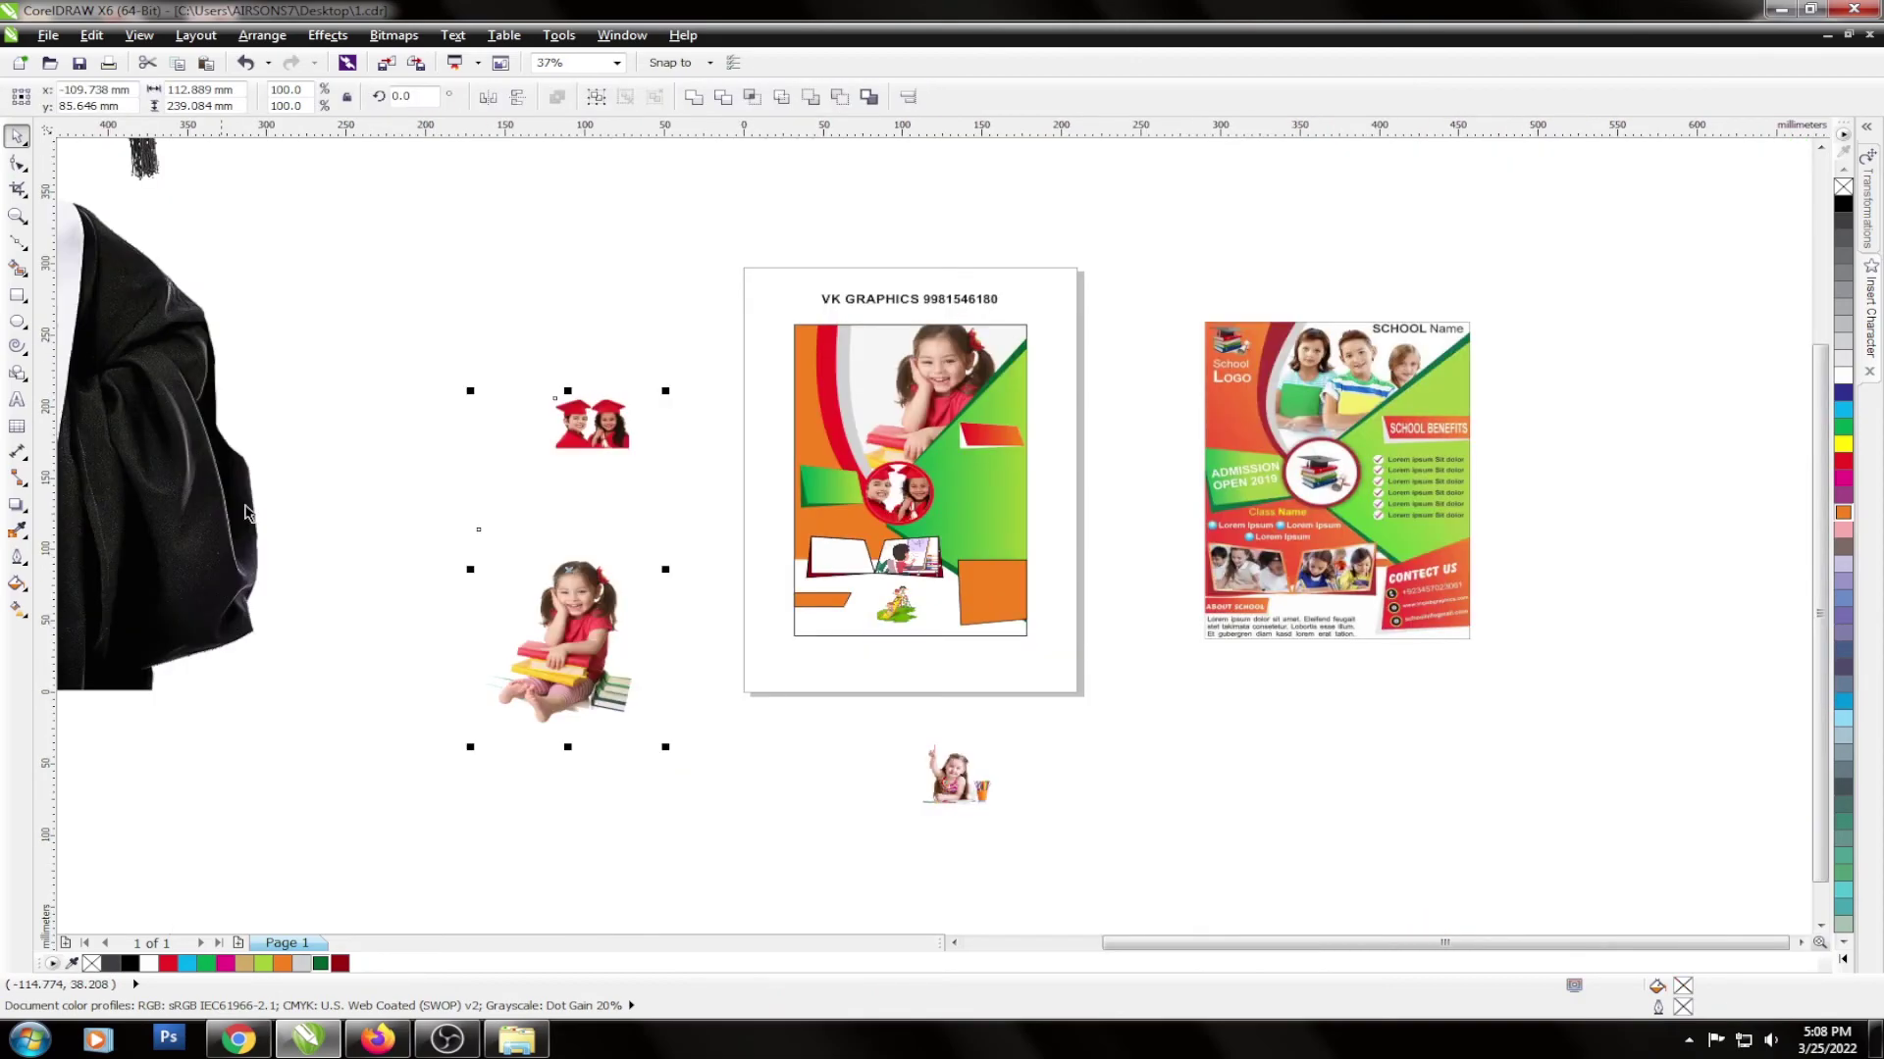
{"action": "scroll", "coordinate": [861, 561], "scroll_direction": "up", "scroll_amount": 1}
Select the left panel's photo frame, then the slide clipart.
{"action": "left_click", "coordinate": [802, 541]}
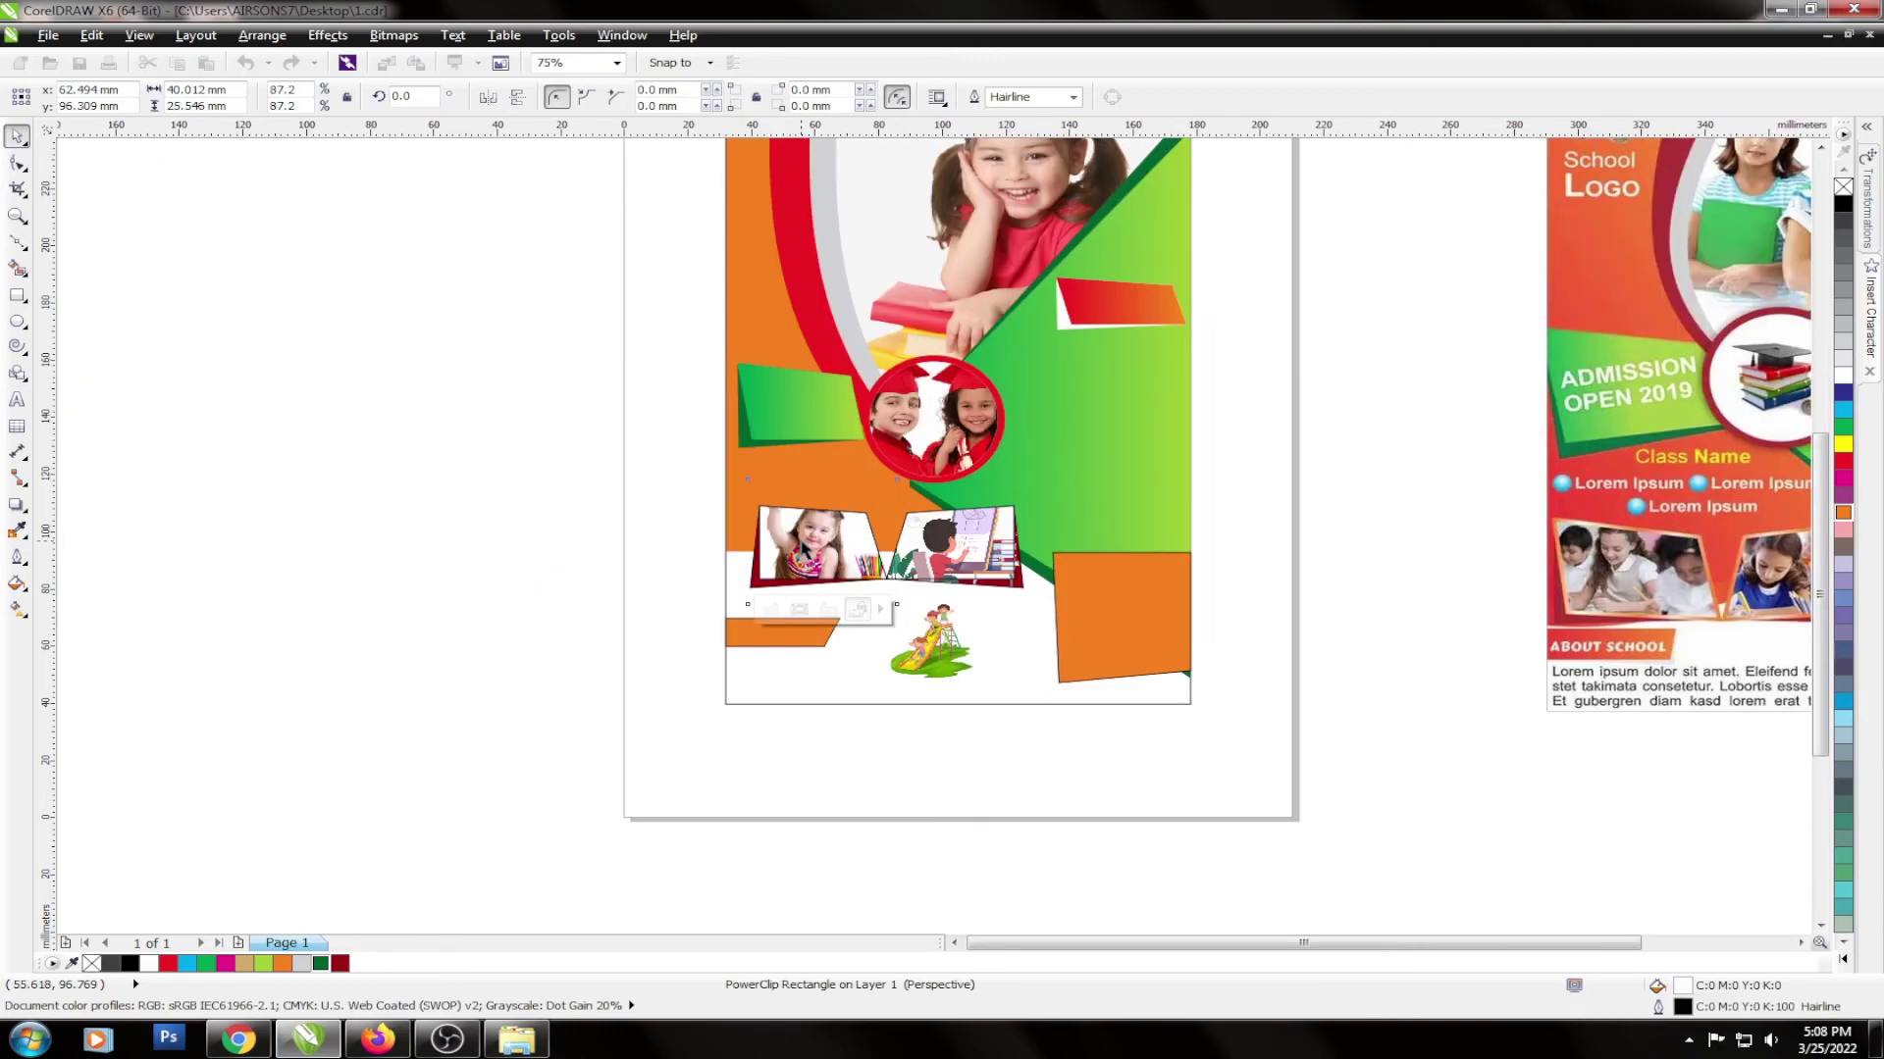
{"action": "scroll", "coordinate": [883, 546], "scroll_direction": "up", "scroll_amount": 1}
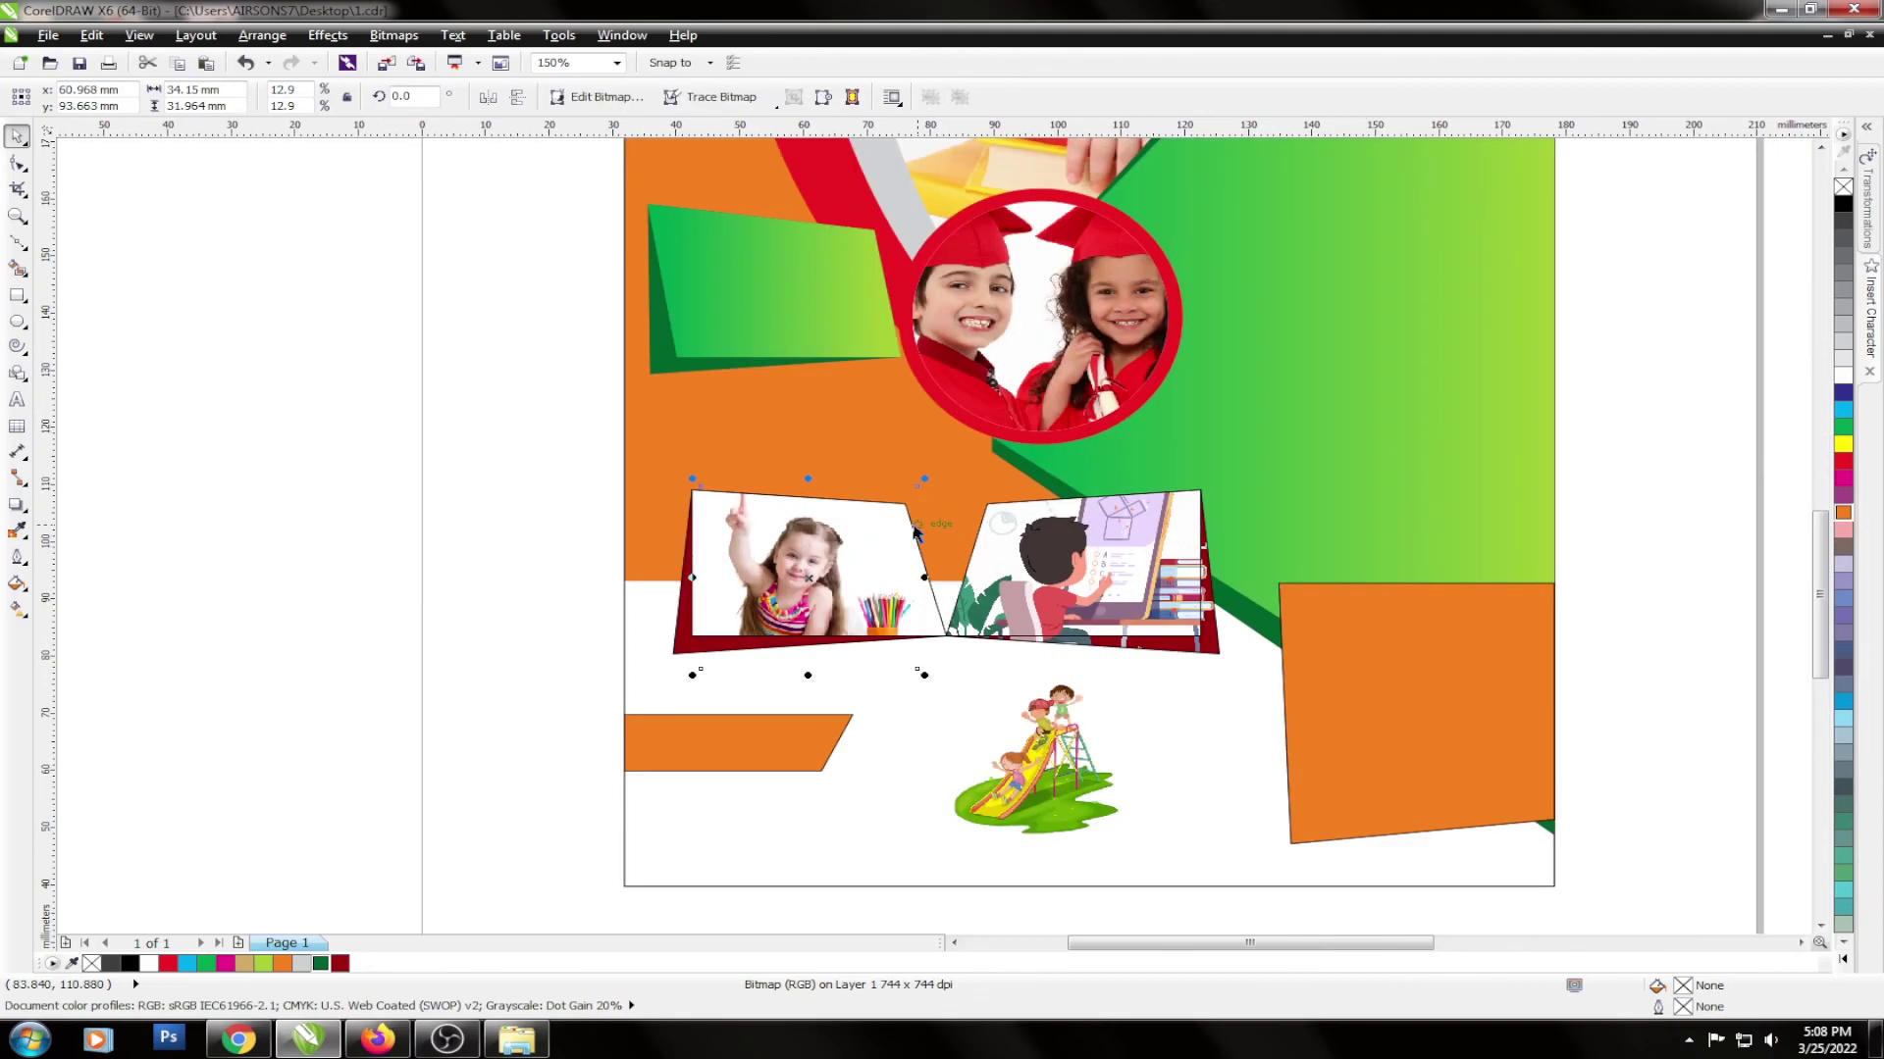
{"action": "scroll", "coordinate": [881, 546], "scroll_direction": "down", "scroll_amount": 1}
{"action": "left_click", "coordinate": [857, 562]}
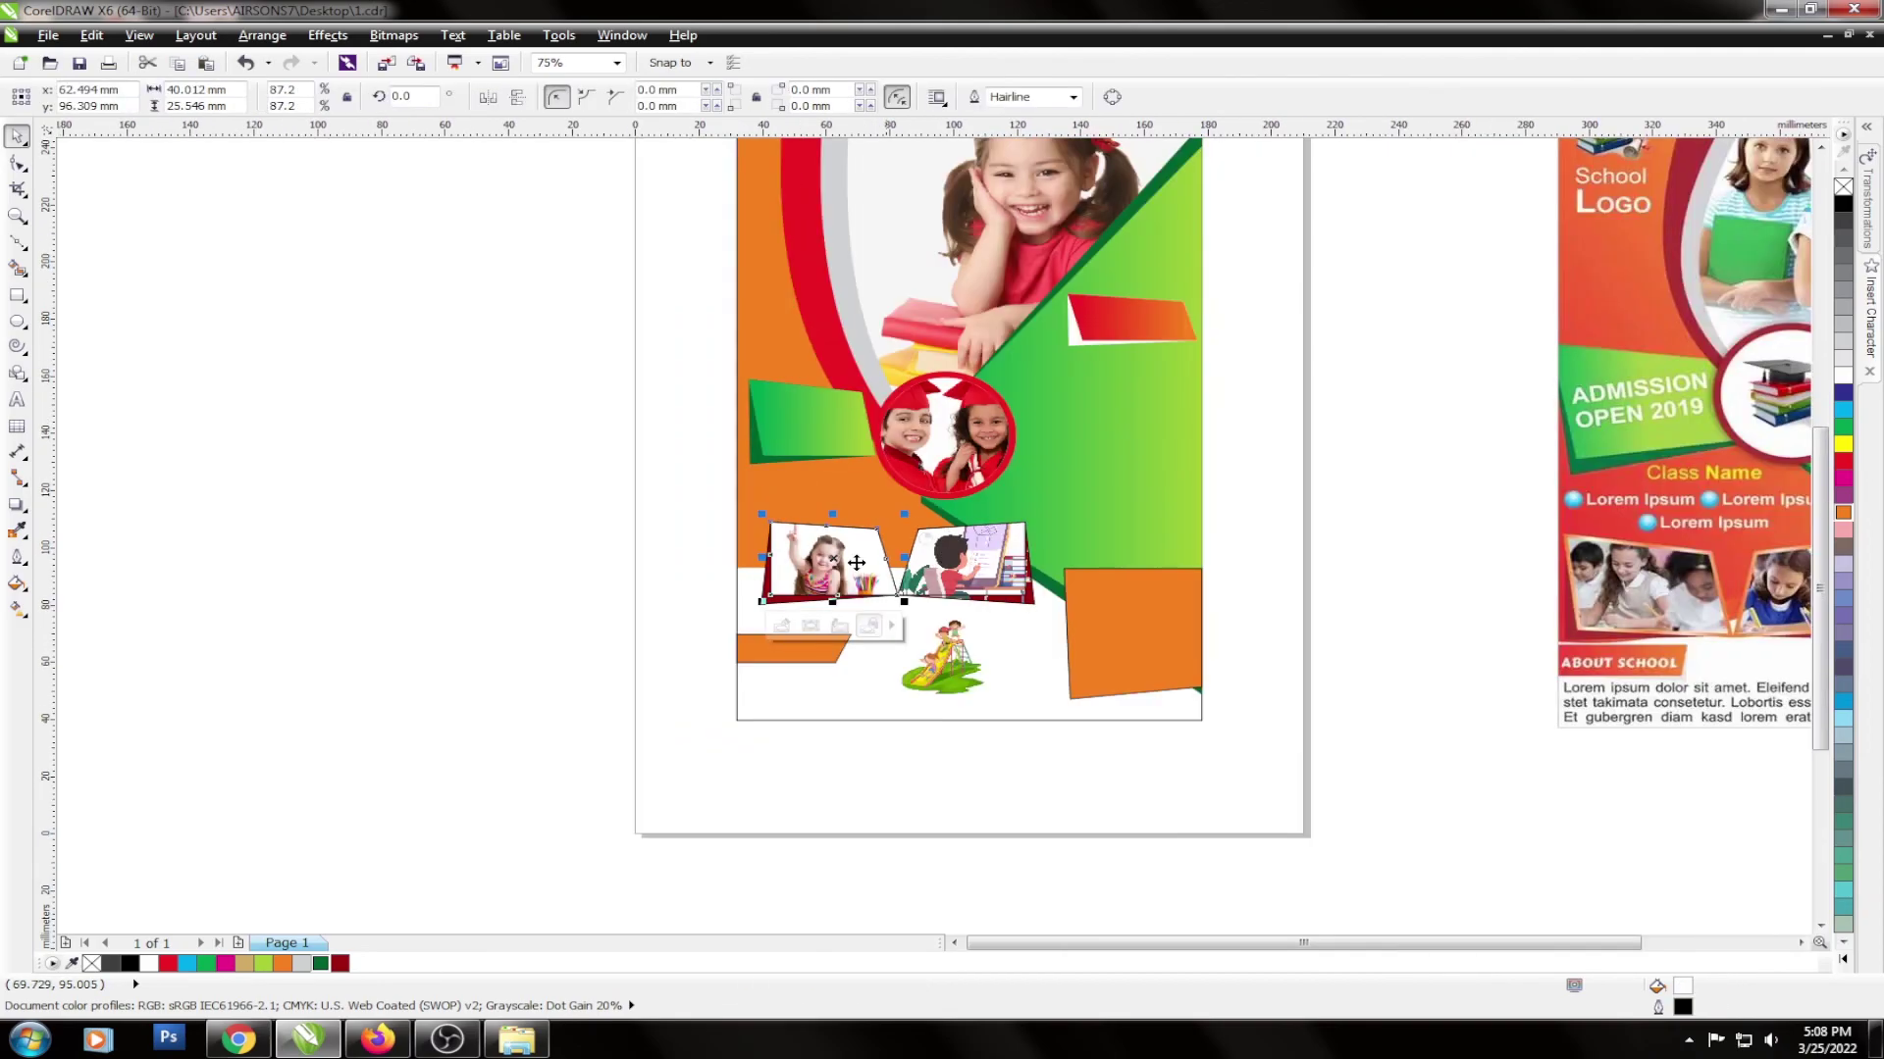
{"action": "left_click", "coordinate": [952, 677]}
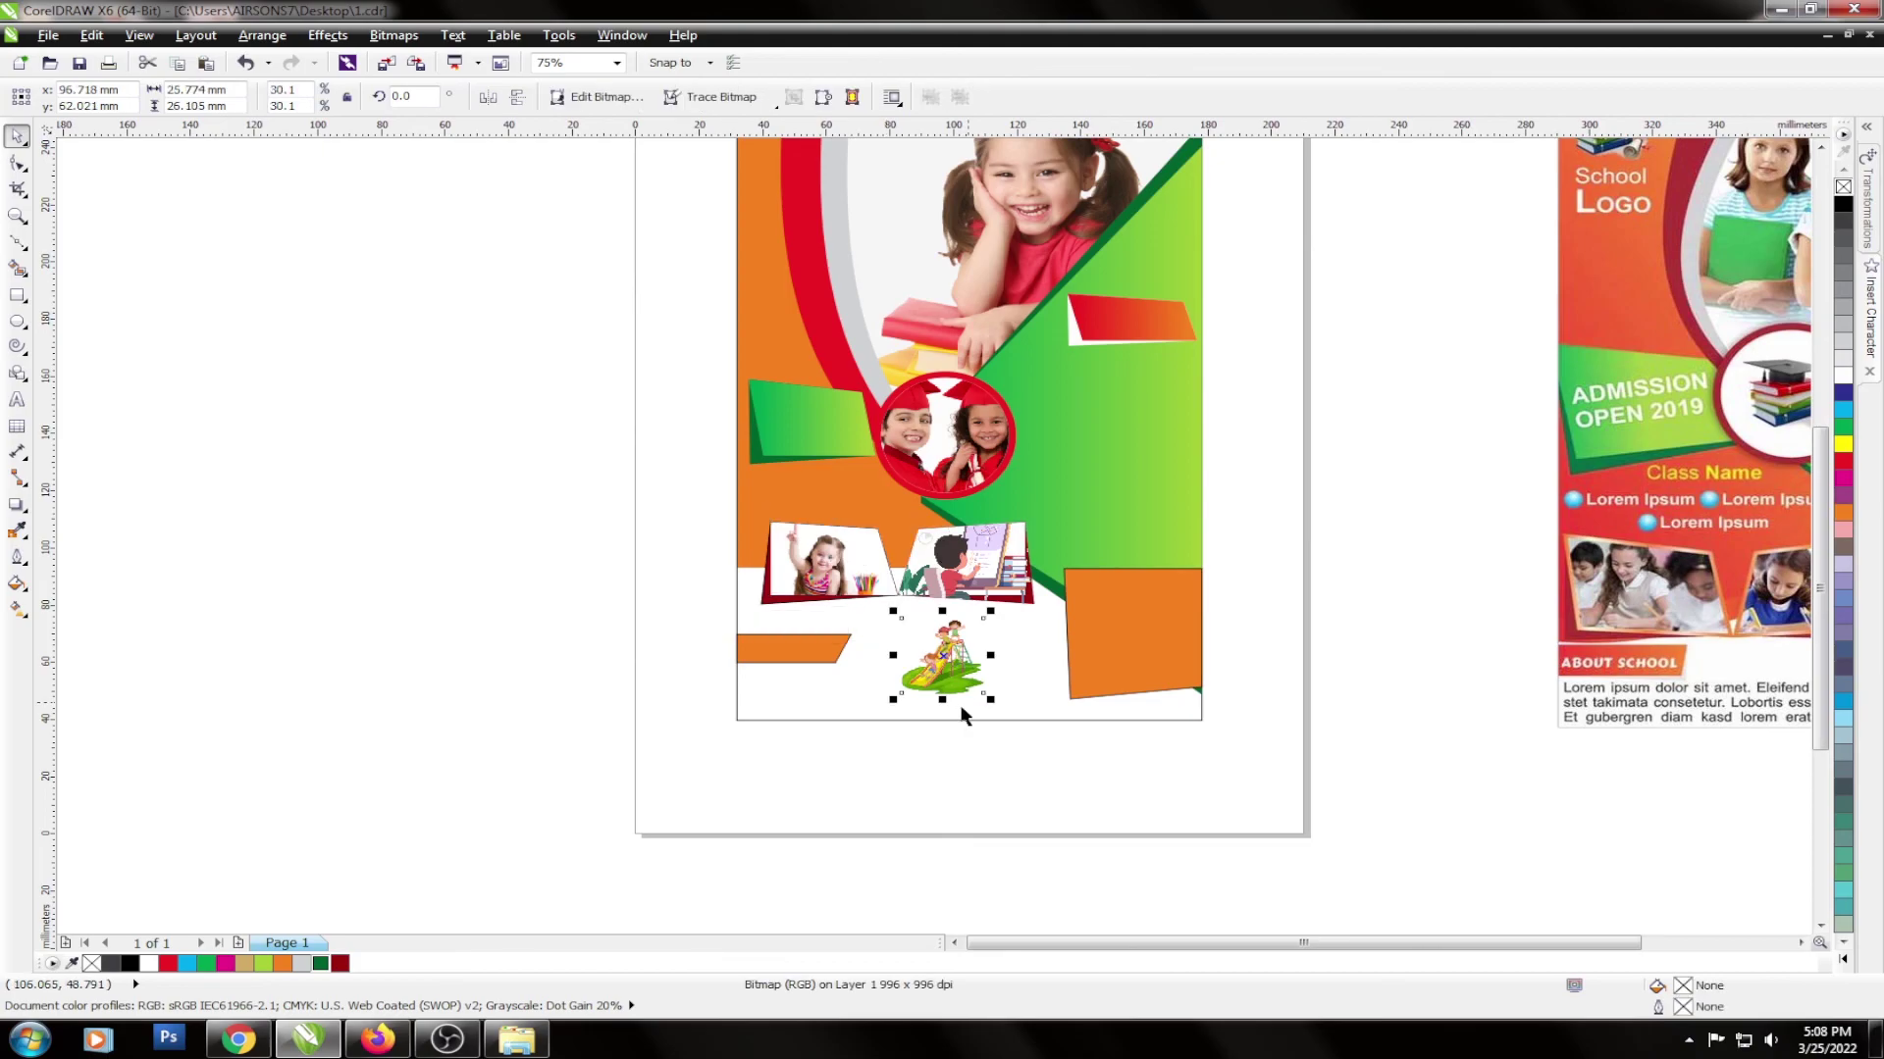
{"action": "scroll", "coordinate": [962, 714], "scroll_direction": "up", "scroll_amount": 4}
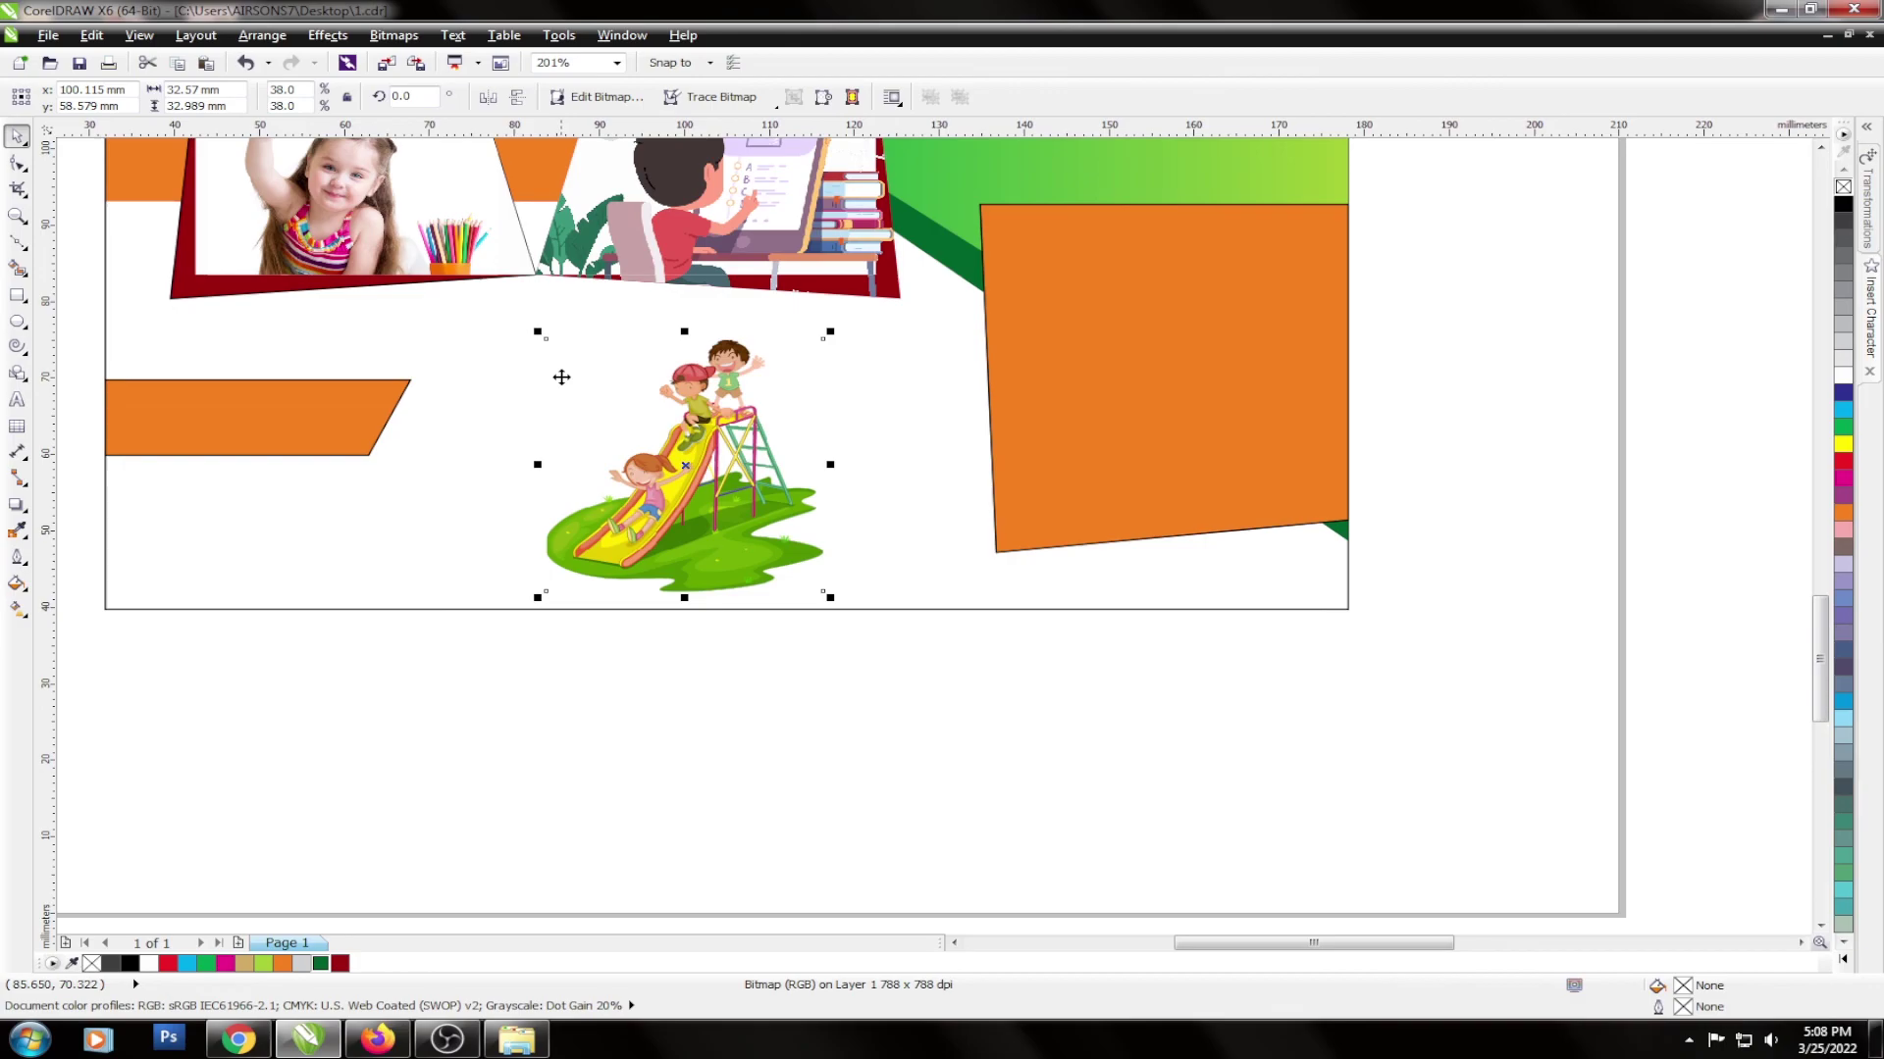
{"action": "key", "text": "F4"}
{"action": "key", "text": "Escape"}
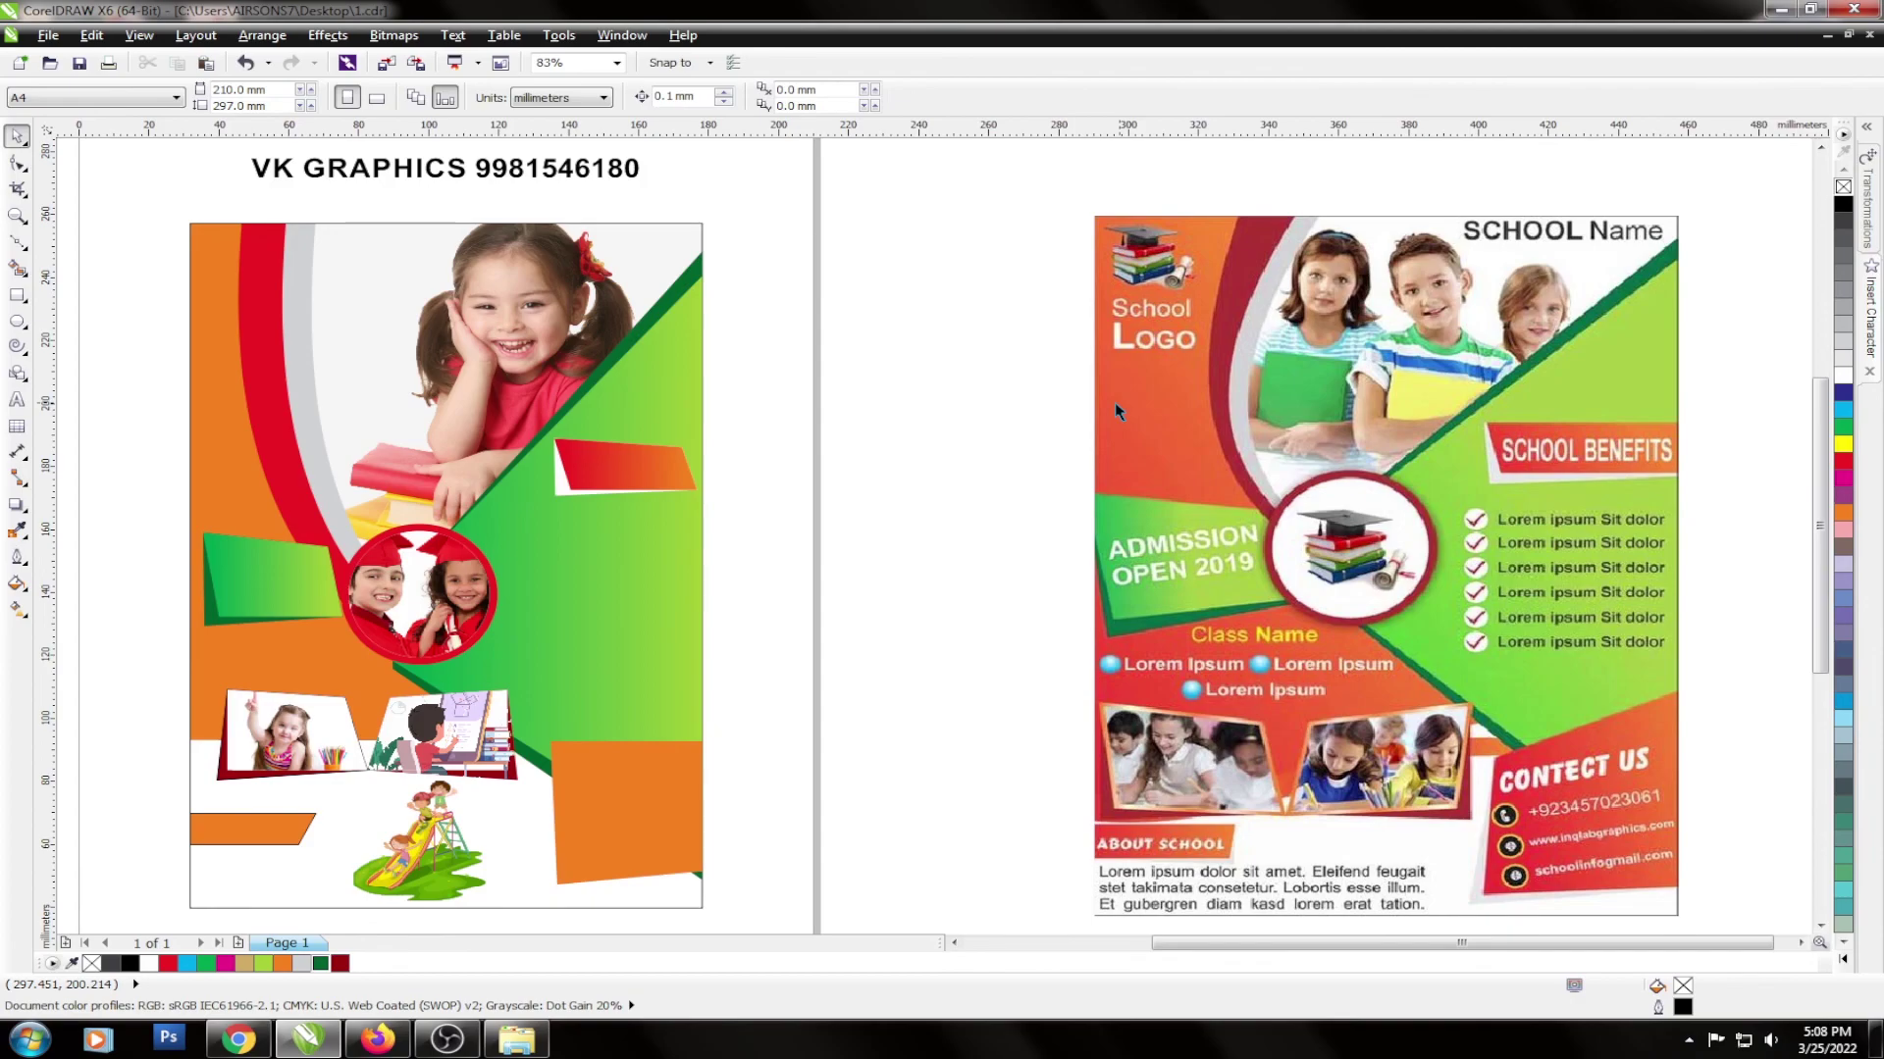
{"action": "scroll", "coordinate": [922, 743], "scroll_direction": "down", "scroll_amount": 2}
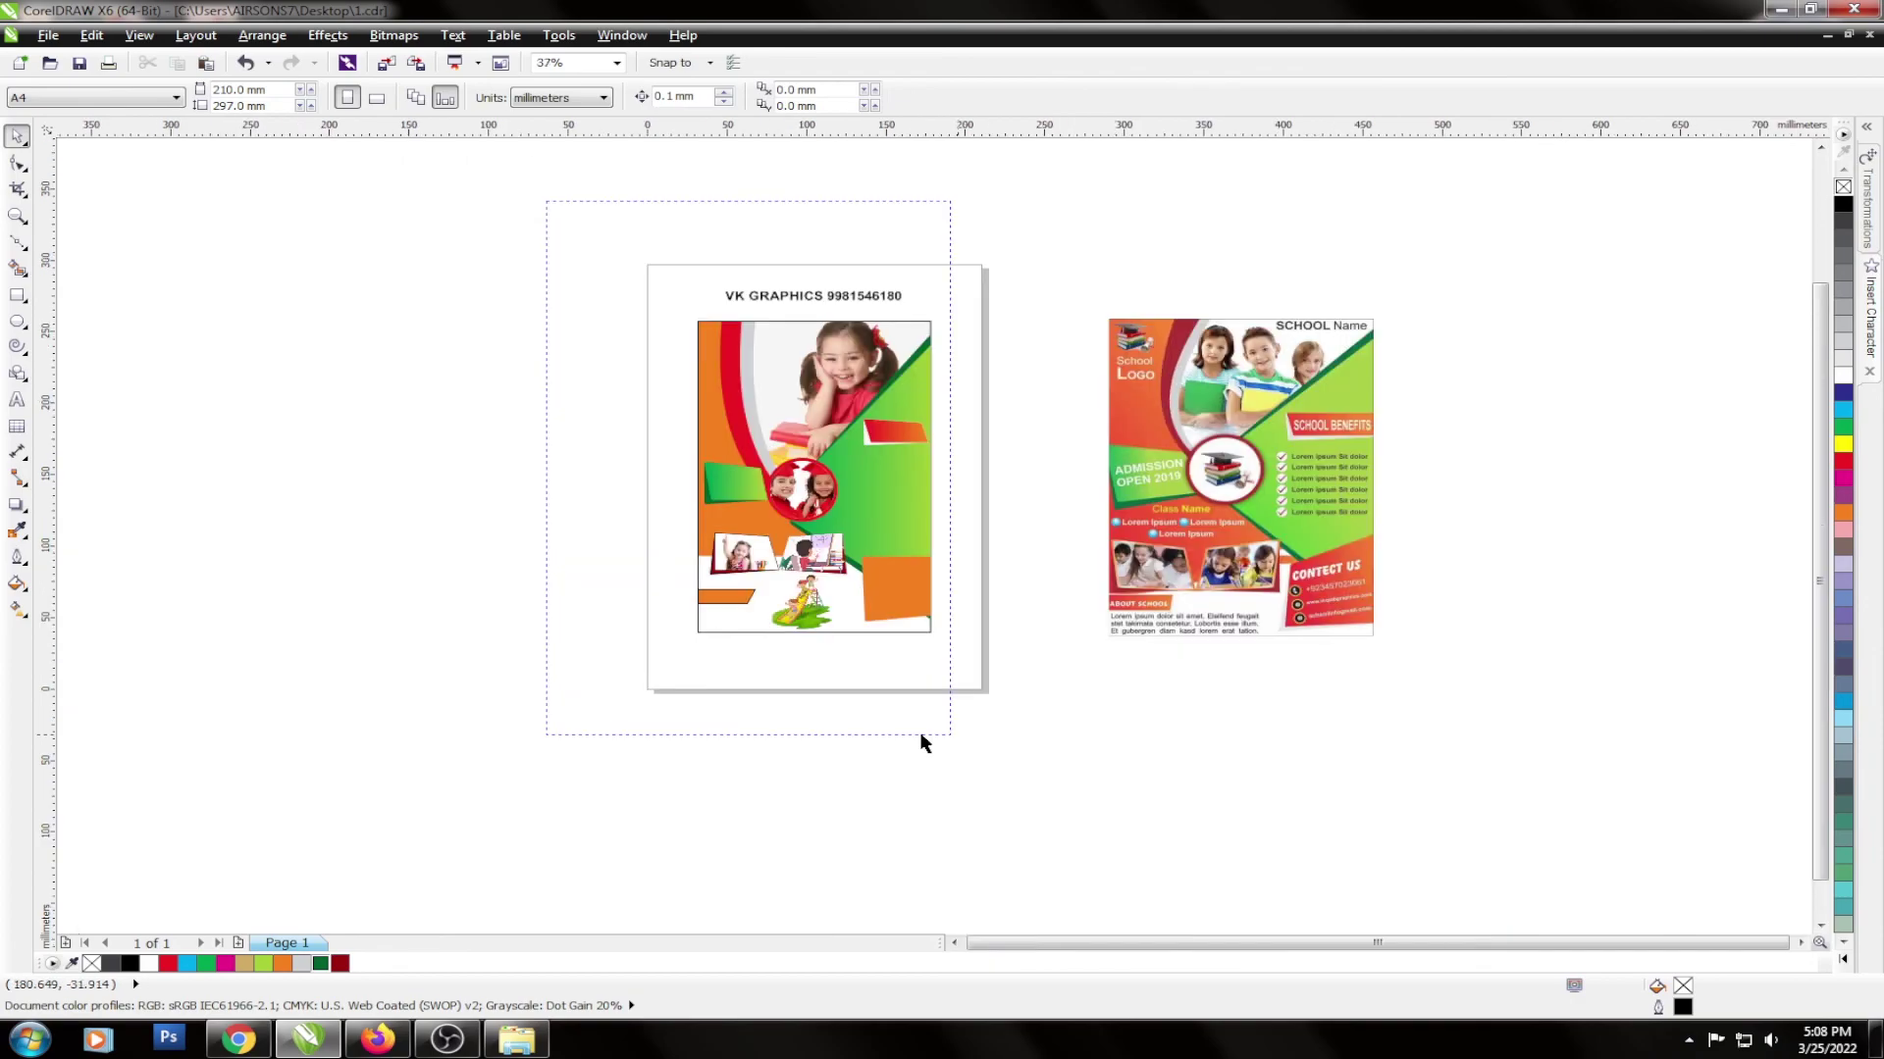